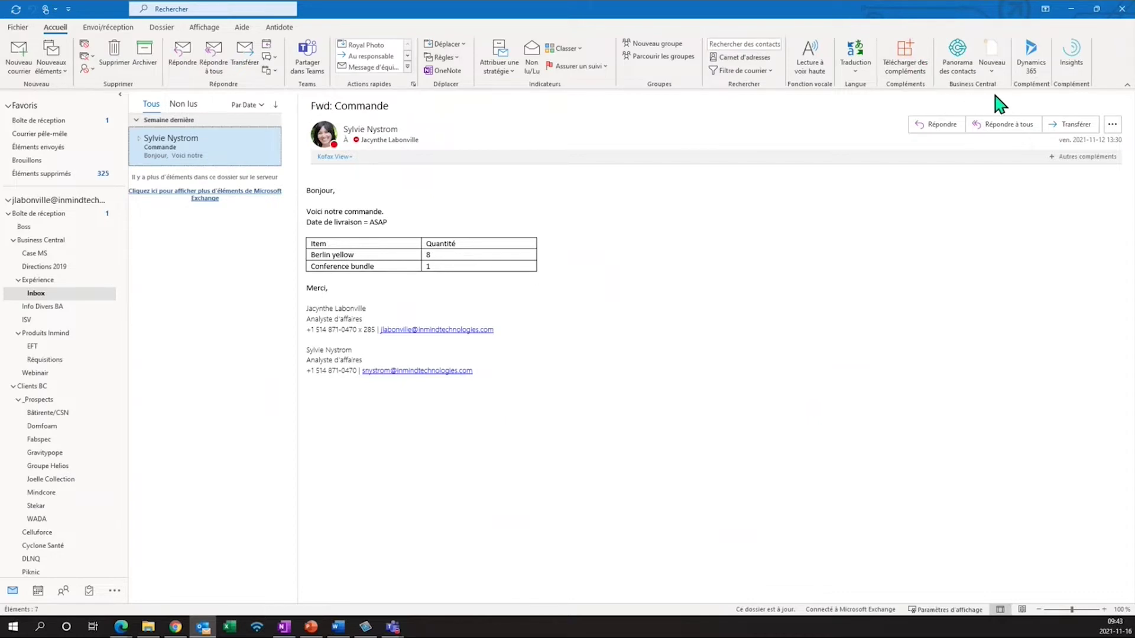
Open the Business Central contact insights for the order e-mail and review Adatum Corp.'s statistics and current sales documents
{"action": "left_click", "coordinate": [958, 68]}
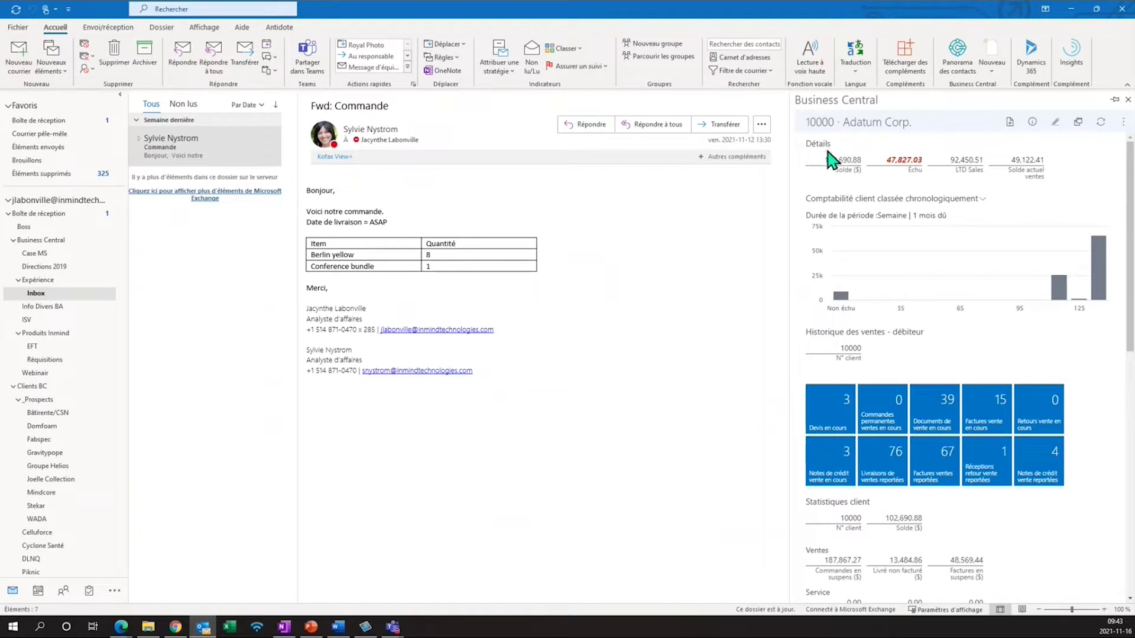
{"action": "scroll", "coordinate": [836, 214], "scroll_direction": "down", "scroll_amount": 2}
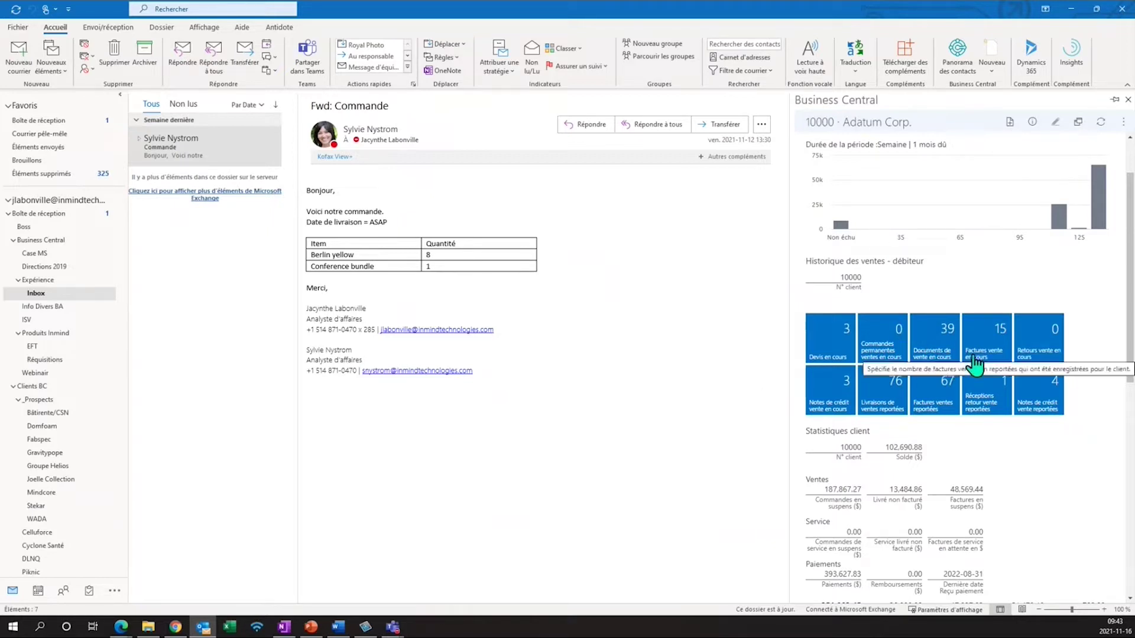
{"action": "left_click", "coordinate": [939, 343]}
{"action": "scroll", "coordinate": [928, 414], "scroll_direction": "down", "scroll_amount": 5}
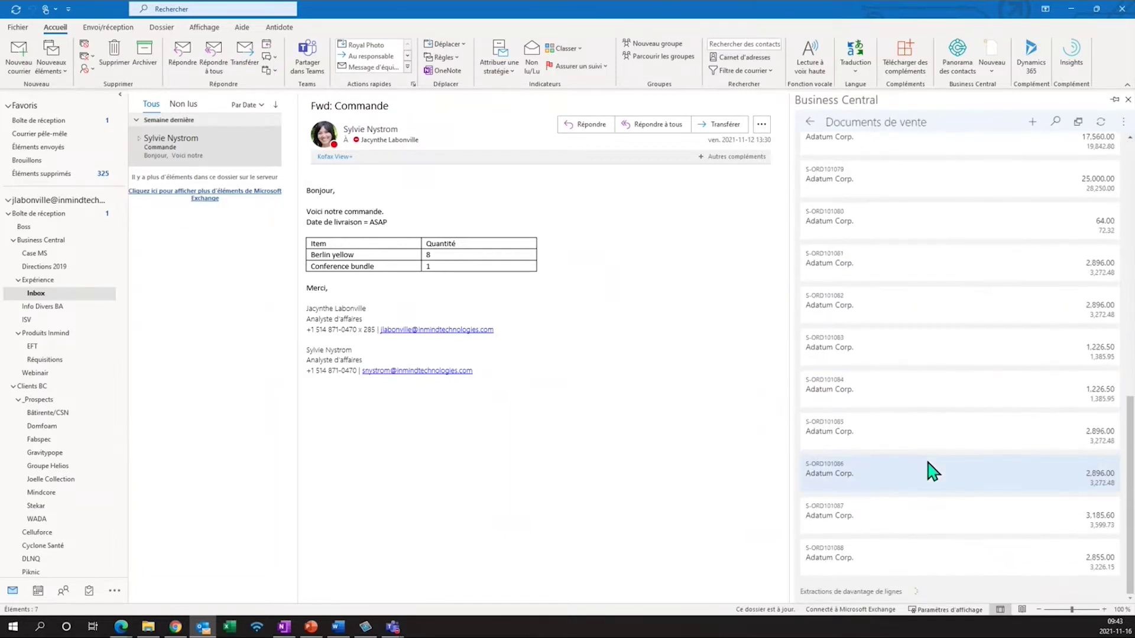
{"action": "scroll", "coordinate": [927, 470], "scroll_direction": "up", "scroll_amount": 3}
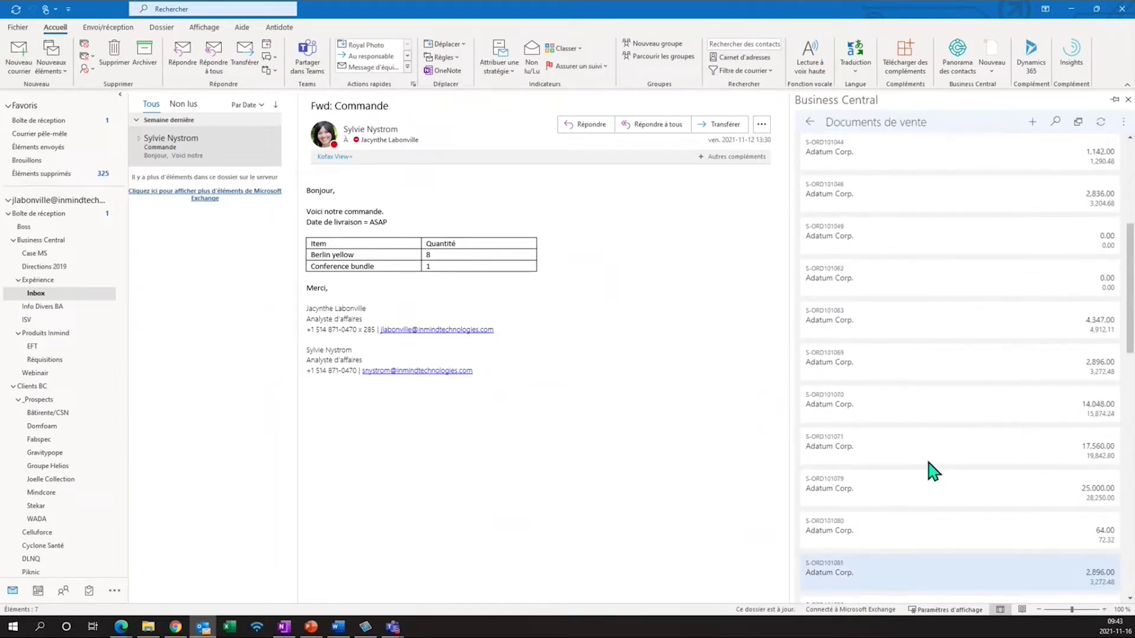
{"action": "left_click", "coordinate": [810, 122]}
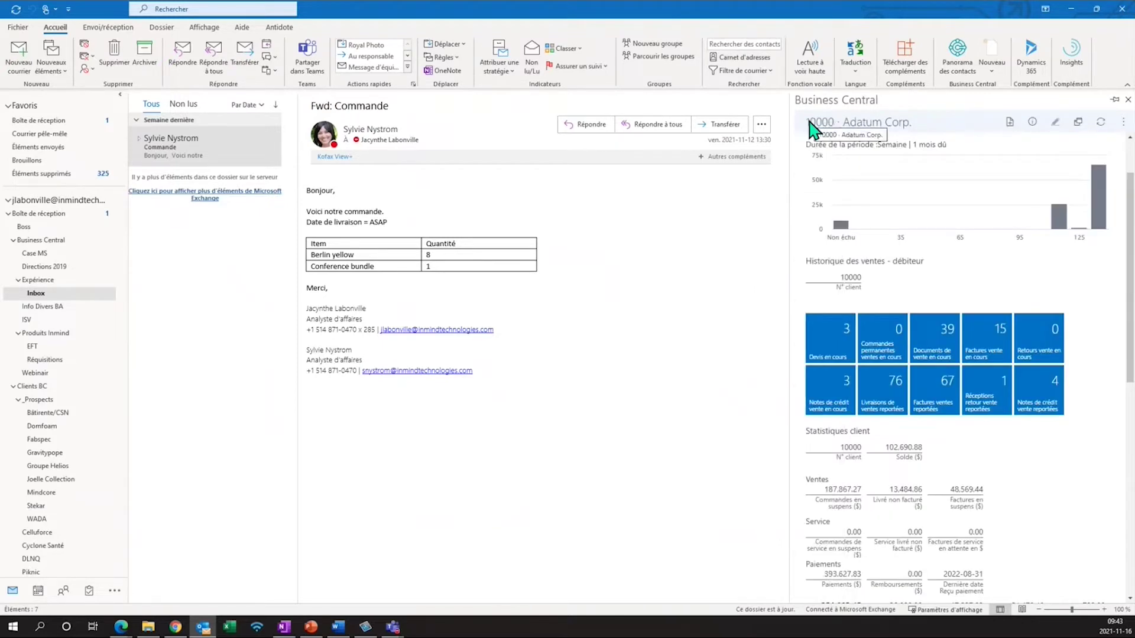
Start a new Document de vente for Adatum Corp. and include suggested item BERLIN Guest Chair, yellow with quantity 8
{"action": "left_click", "coordinate": [1009, 122]}
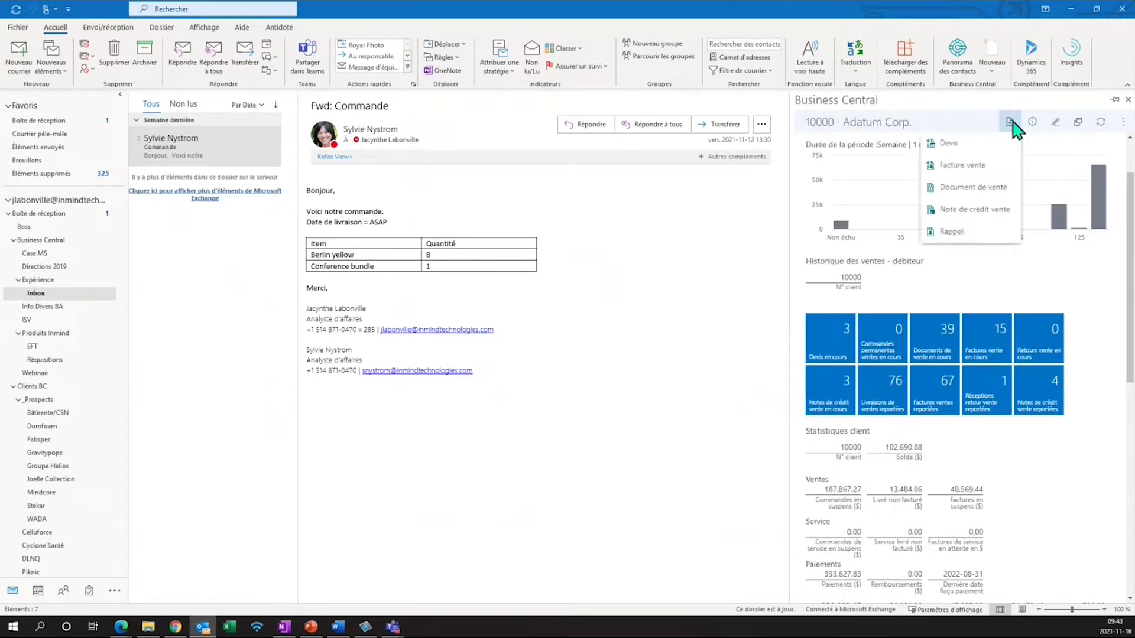
{"action": "left_click", "coordinate": [977, 189]}
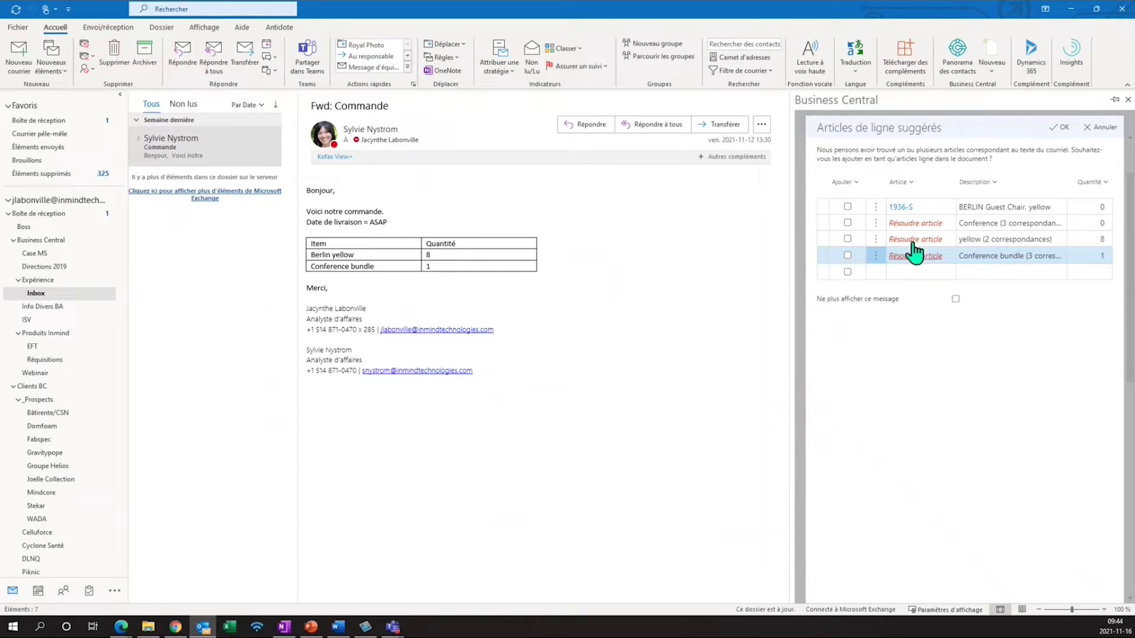
{"action": "left_click", "coordinate": [847, 206]}
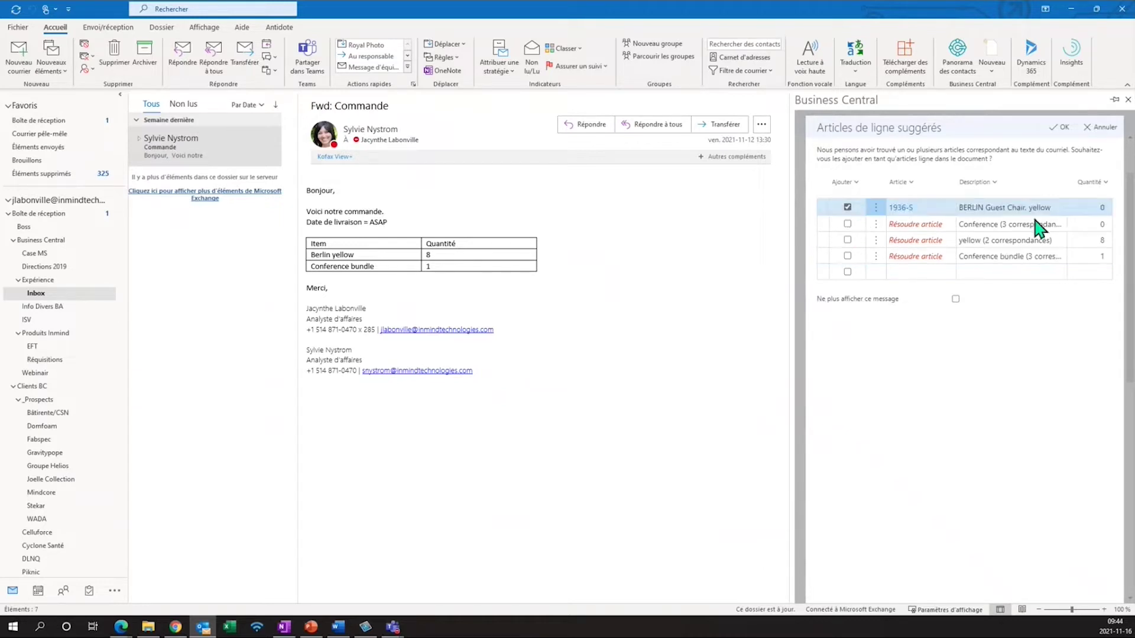
{"action": "left_click", "coordinate": [1094, 207]}
{"action": "type", "text": "8"}
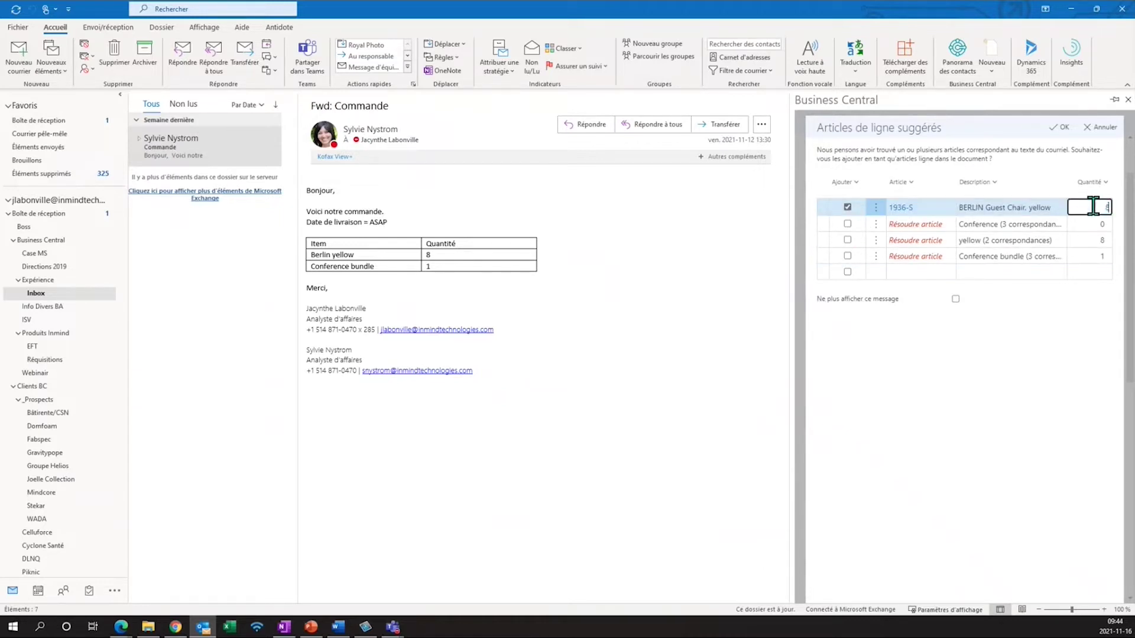
{"action": "left_click", "coordinate": [962, 377]}
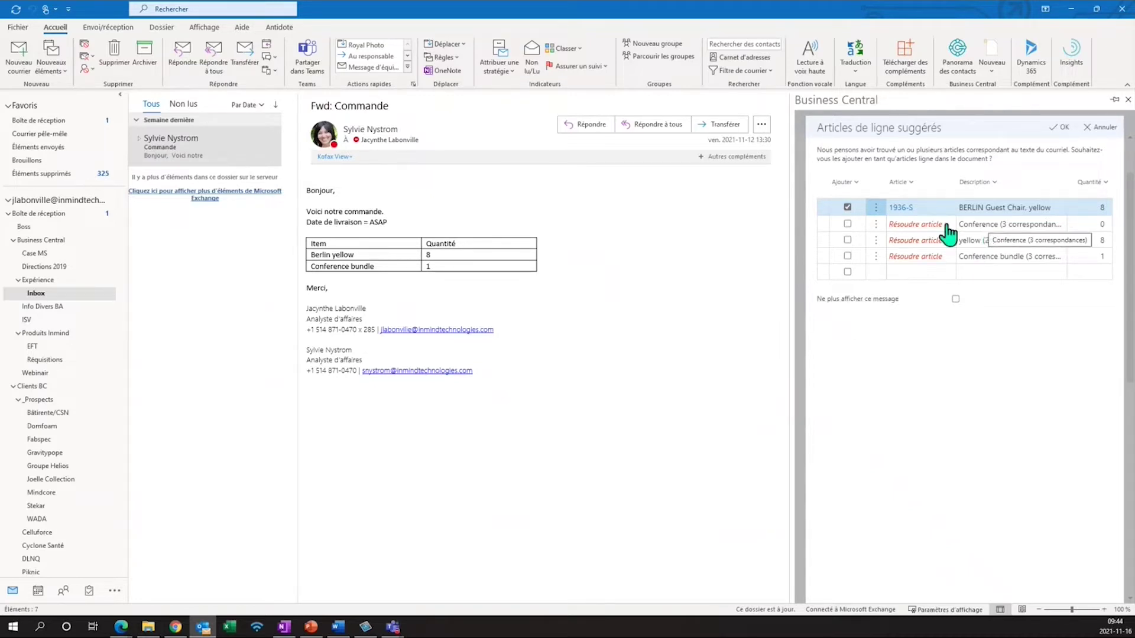
Resolve the suggested Conference item to 1965-W Conference Bundle 2-8 with quantity 1 and add the selected lines to the sales document
{"action": "left_click", "coordinate": [925, 224]}
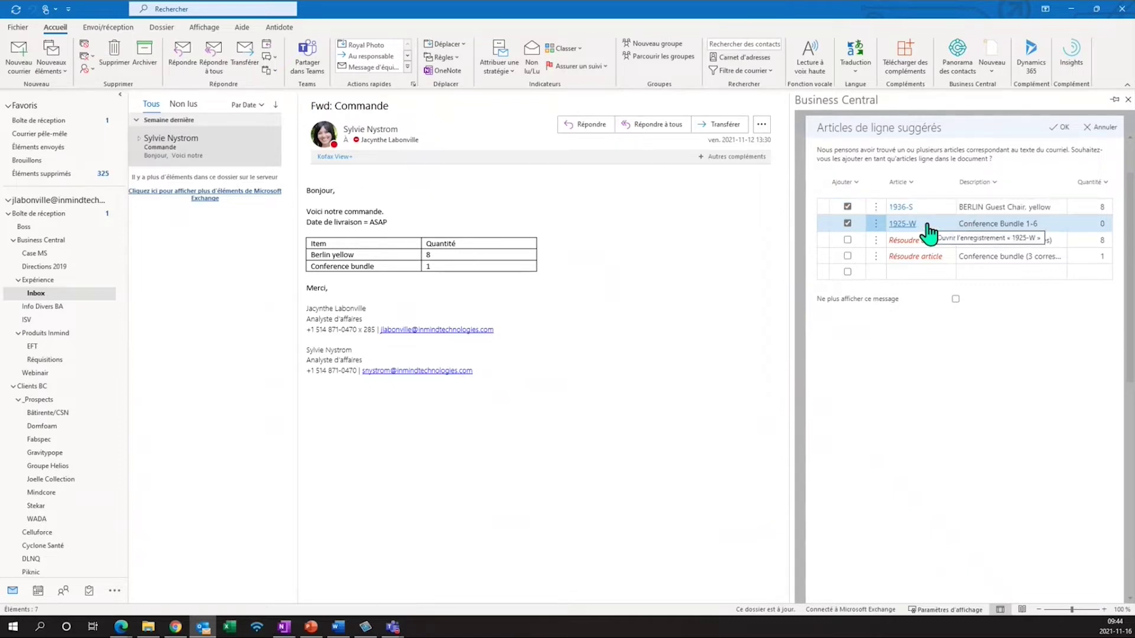
{"action": "left_click", "coordinate": [902, 225]}
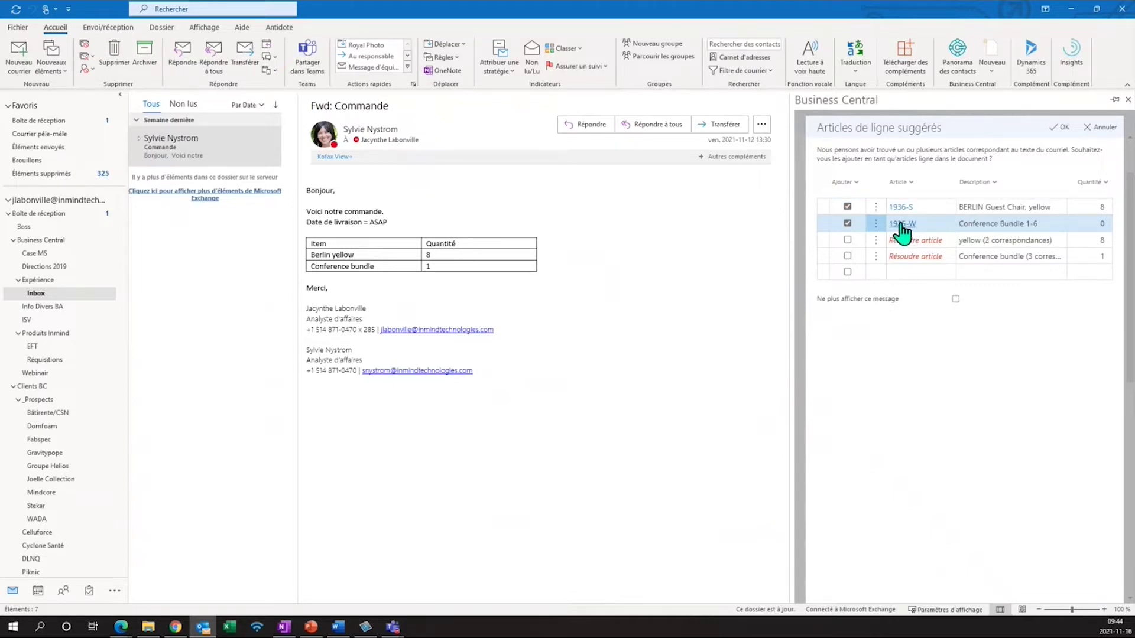
{"action": "scroll", "coordinate": [893, 254], "scroll_direction": "down", "scroll_amount": 2}
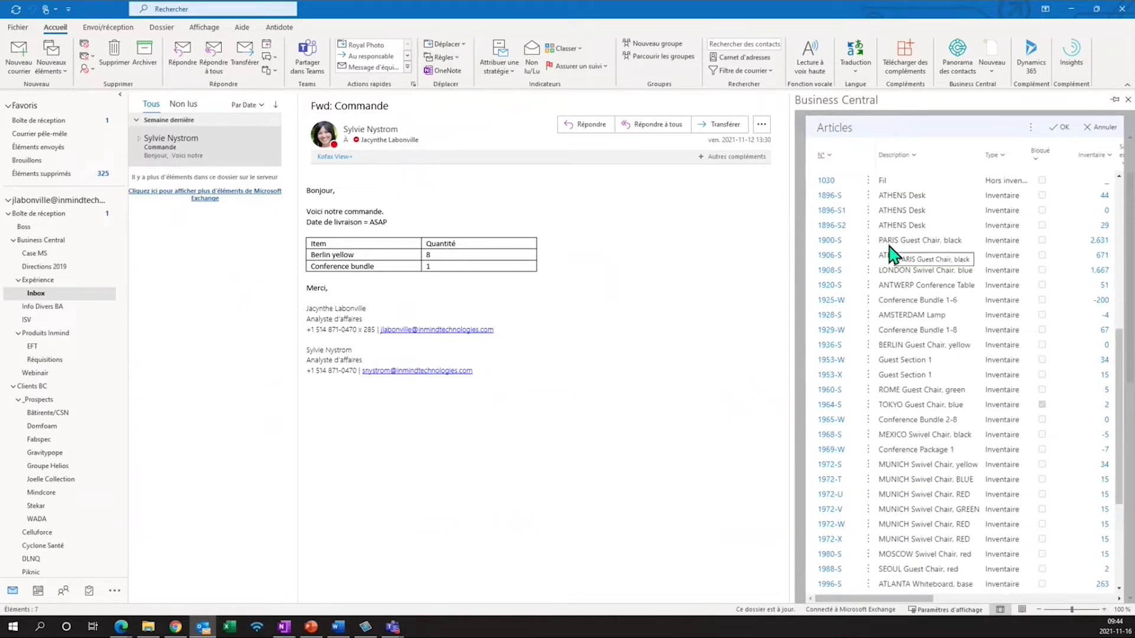
{"action": "scroll", "coordinate": [826, 424], "scroll_direction": "up", "scroll_amount": 4}
{"action": "left_click", "coordinate": [826, 417]}
{"action": "left_click", "coordinate": [1080, 222]}
{"action": "left_click", "coordinate": [920, 338]}
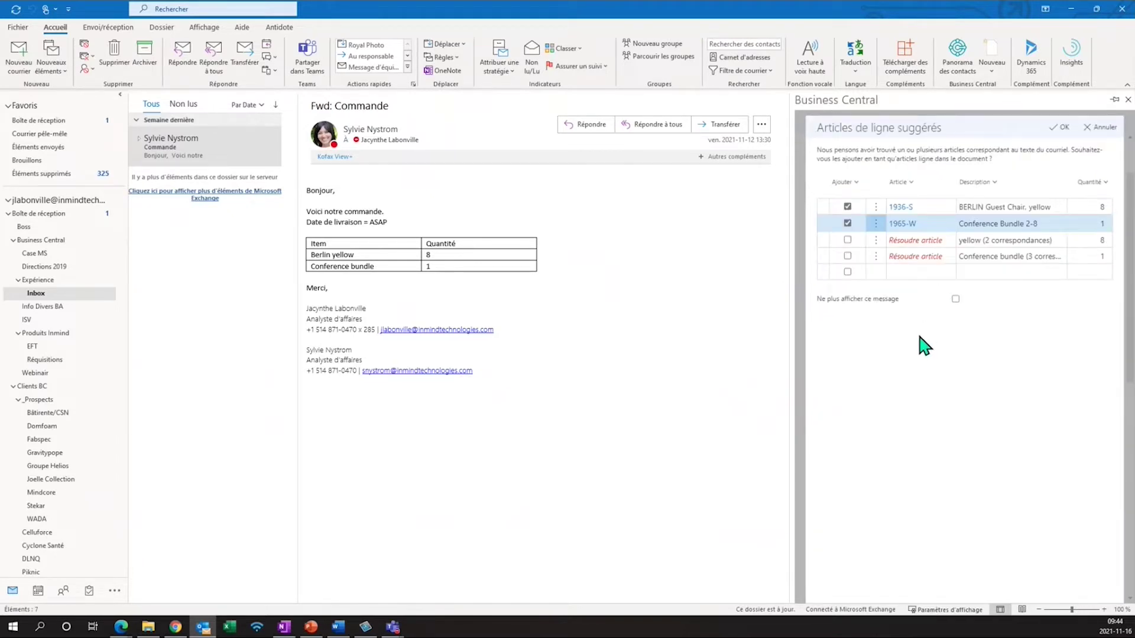
{"action": "left_click", "coordinate": [1067, 129]}
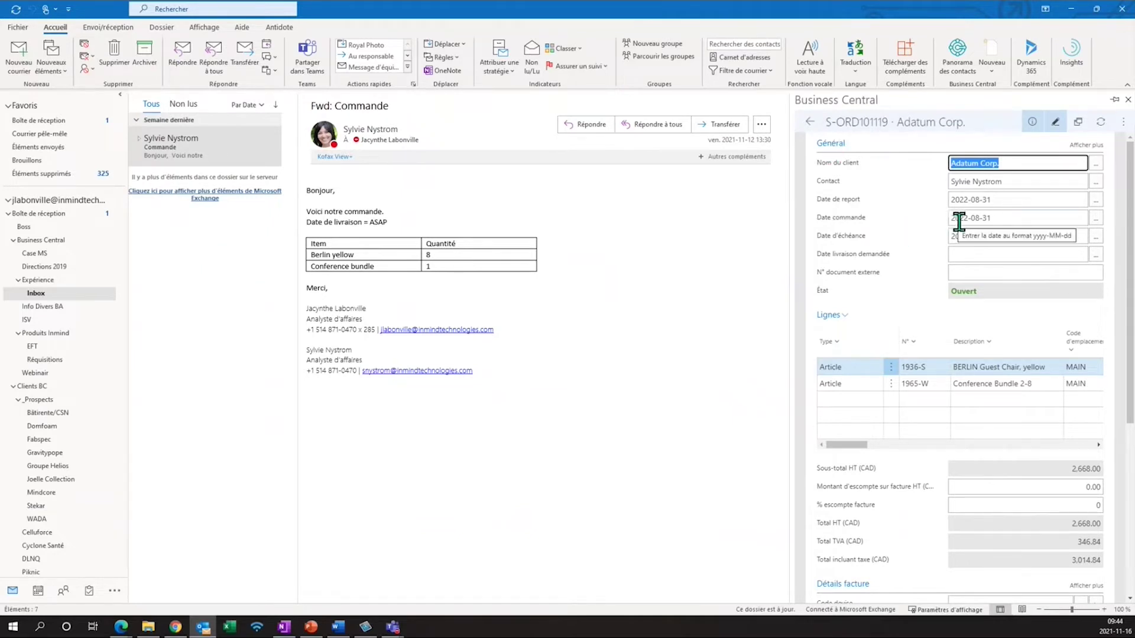
Review the new sales order's lines, totals and invoice details
{"action": "scroll", "coordinate": [952, 320], "scroll_direction": "down", "scroll_amount": 1}
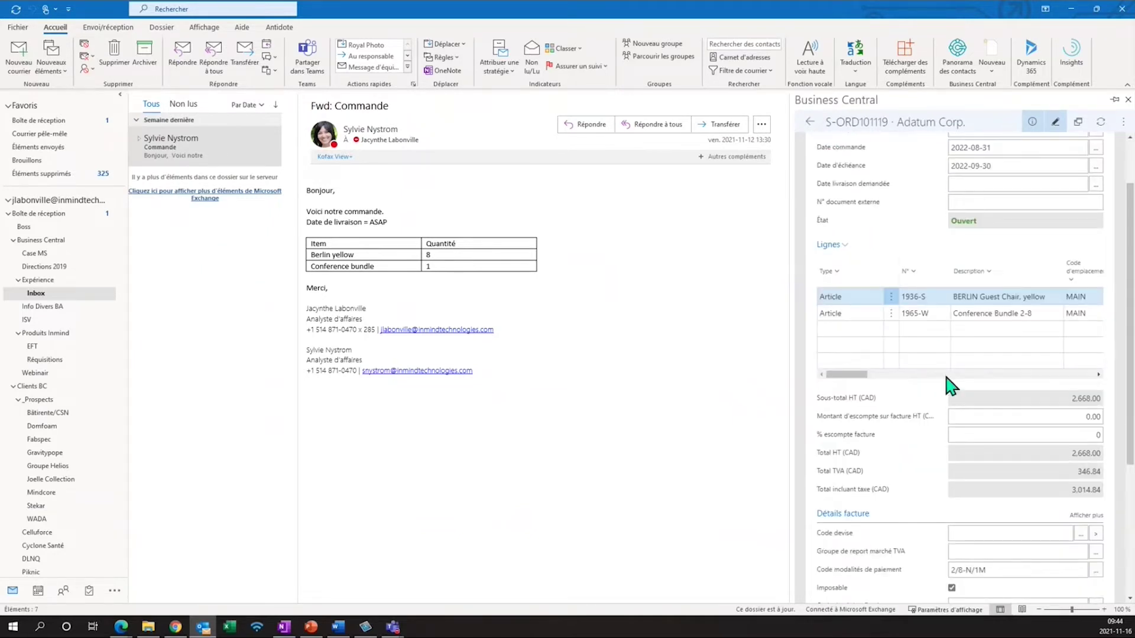
{"action": "scroll", "coordinate": [952, 387], "scroll_direction": "down", "scroll_amount": 2}
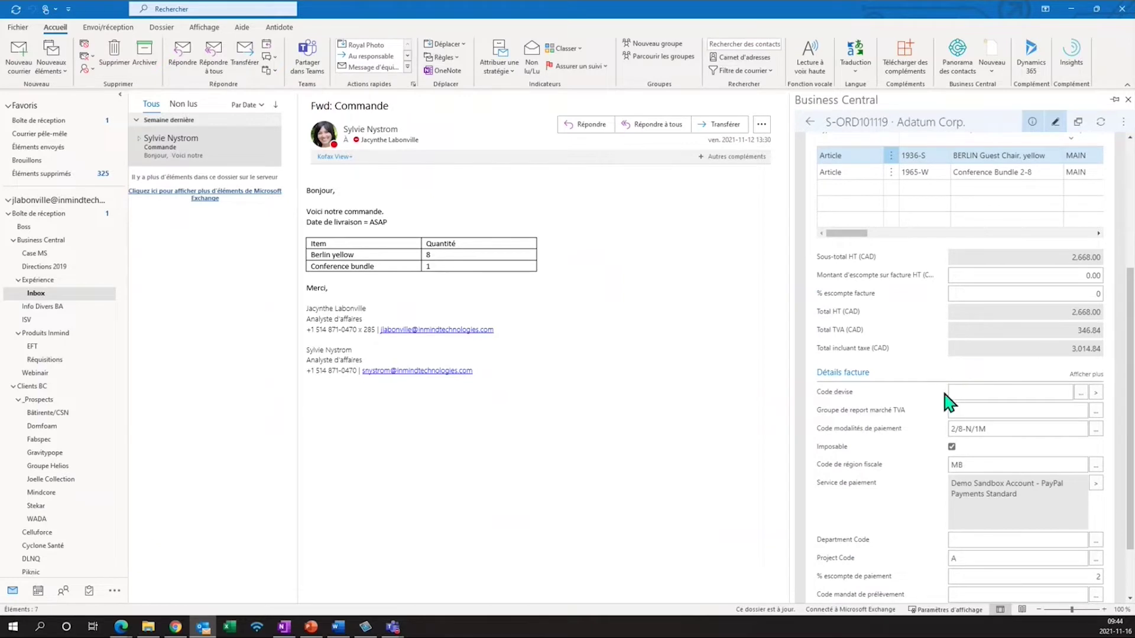
{"action": "scroll", "coordinate": [948, 404], "scroll_direction": "down", "scroll_amount": 1}
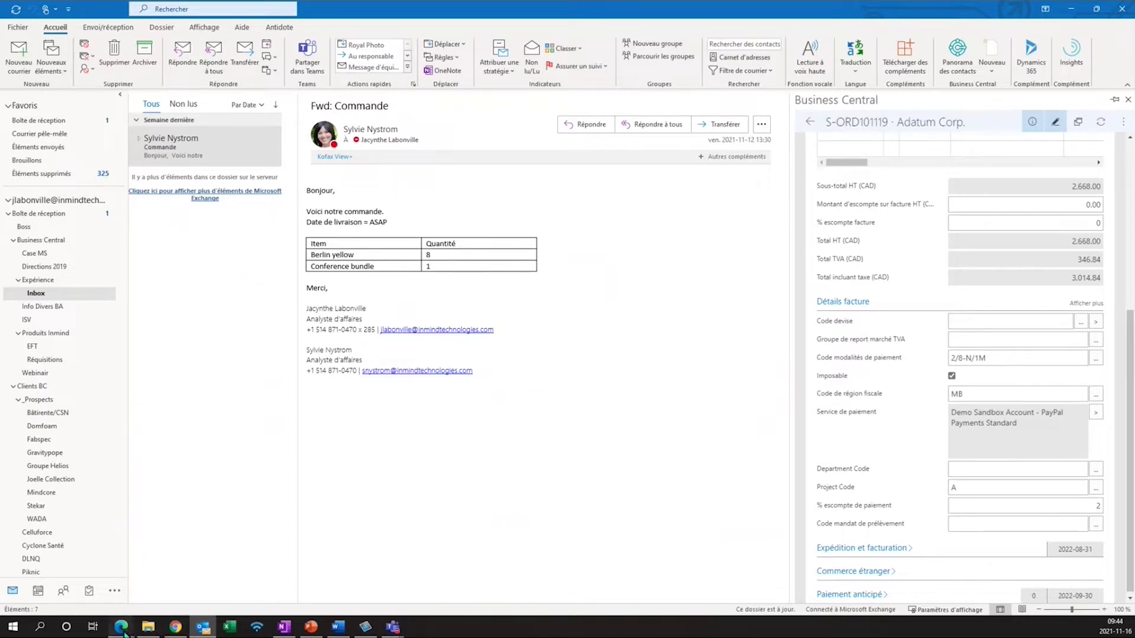
Switch to Business Central in the browser and open the new Adatum Corp. order from the Documents de vente list
{"action": "mouse_move", "coordinate": [122, 630]}
{"action": "left_click", "coordinate": [177, 570]}
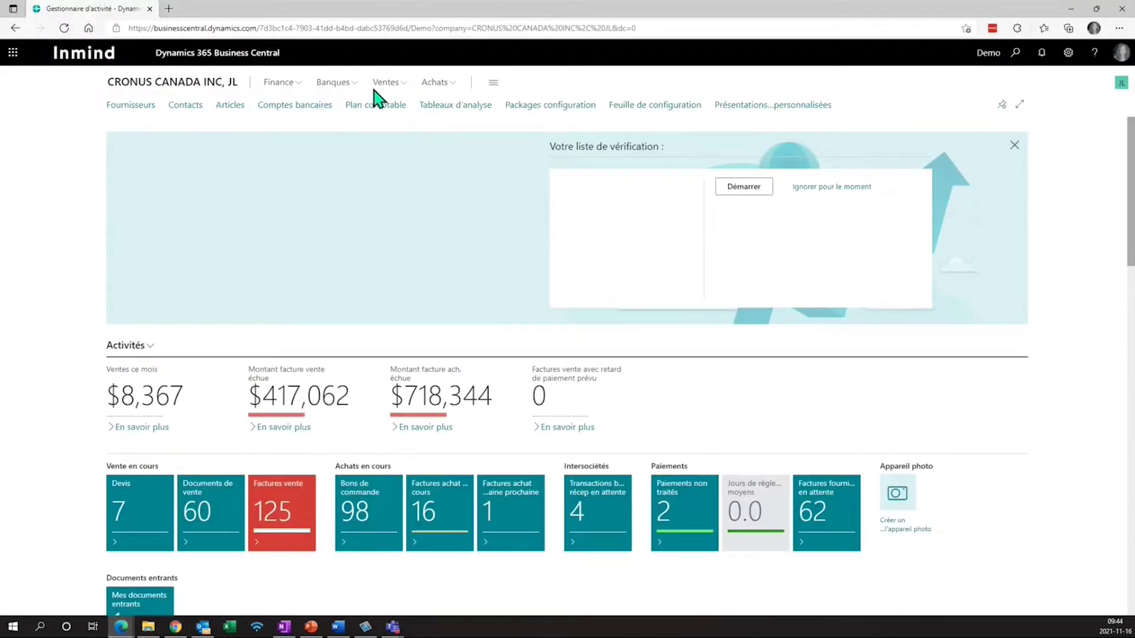
{"action": "left_click", "coordinate": [390, 83]}
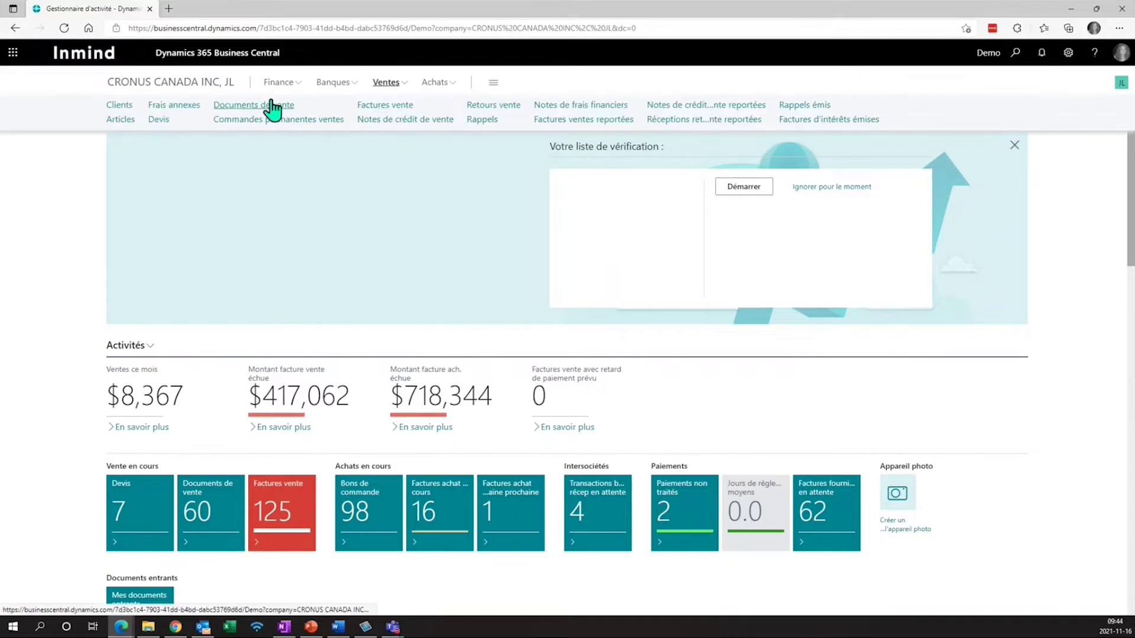
{"action": "left_click", "coordinate": [272, 109]}
{"action": "left_click", "coordinate": [36, 178]}
{"action": "left_click", "coordinate": [43, 200]}
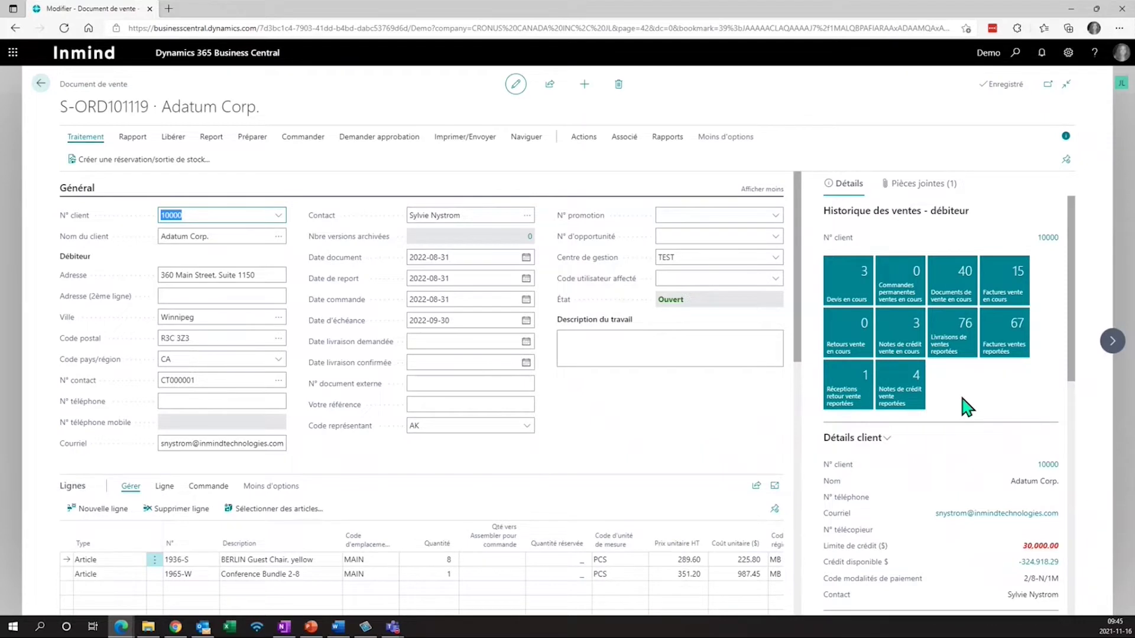
Check the item availability of the BERLIN Guest Chair and Conference Bundle 2-8 lines, and return to the sales documents list
{"action": "scroll", "coordinate": [963, 399], "scroll_direction": "down", "scroll_amount": 6}
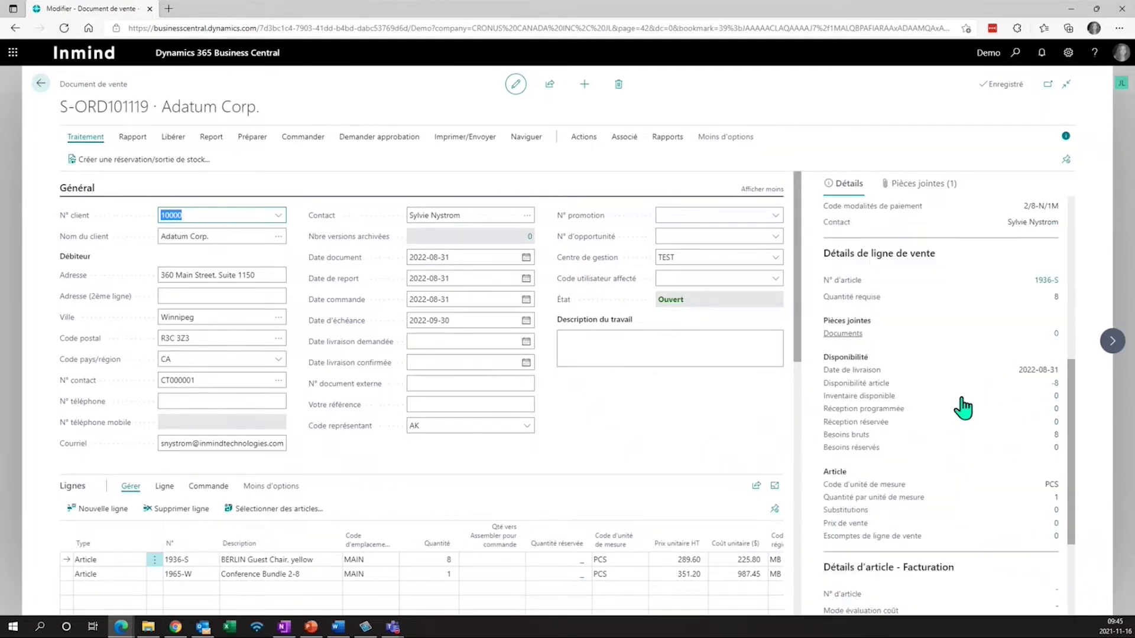
{"action": "left_click", "coordinate": [309, 560]}
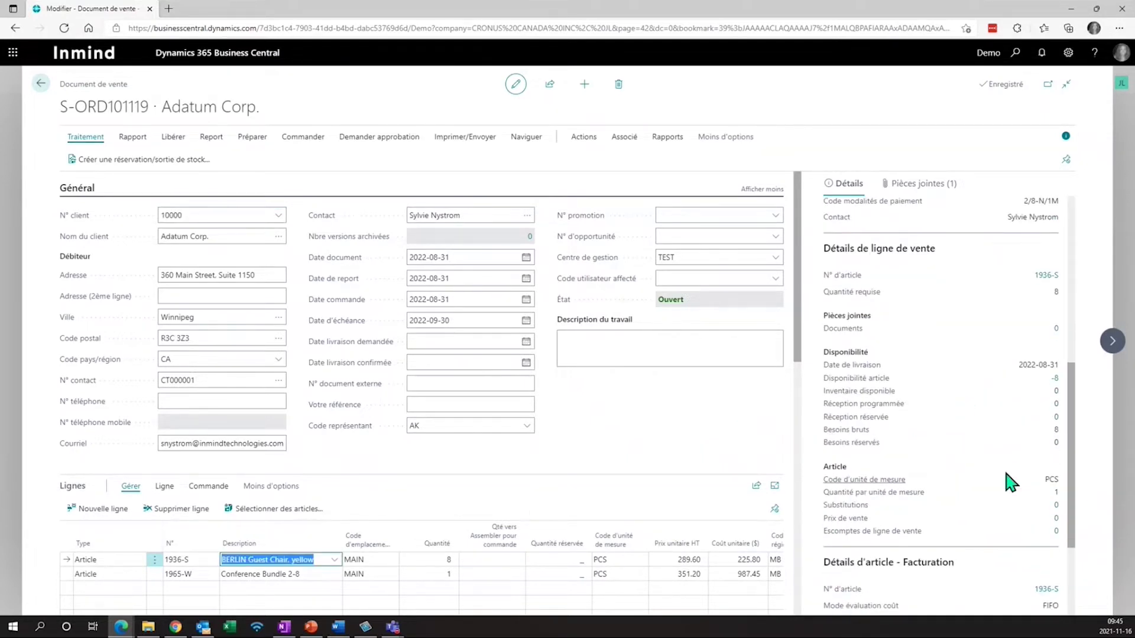
{"action": "scroll", "coordinate": [1012, 482], "scroll_direction": "down", "scroll_amount": 2}
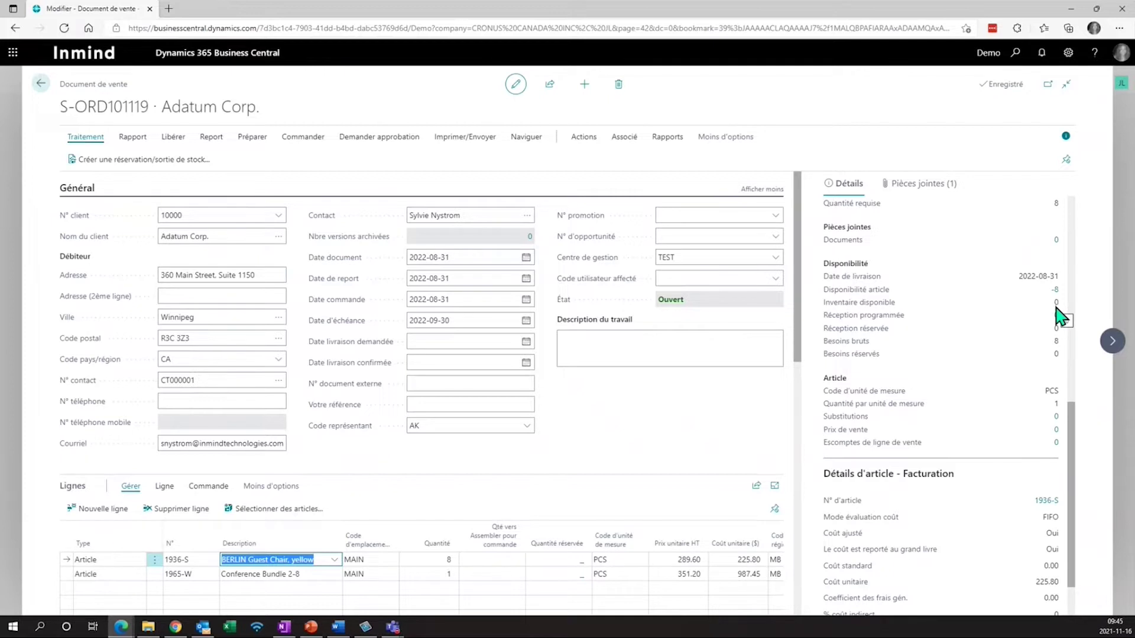
{"action": "left_click", "coordinate": [276, 573]}
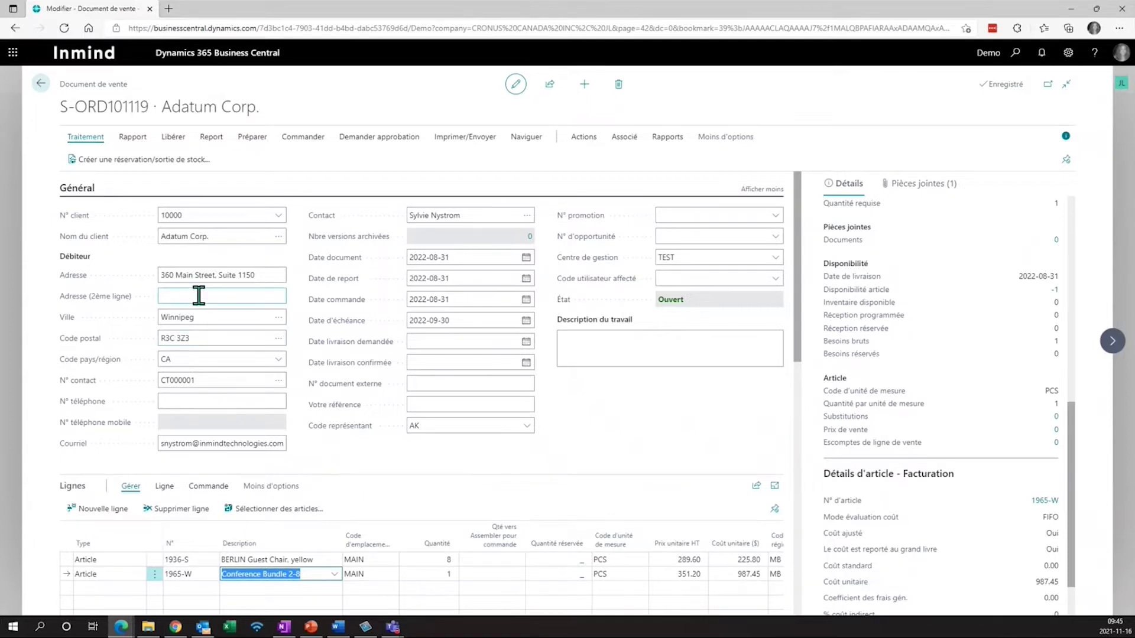
{"action": "left_click", "coordinate": [41, 89]}
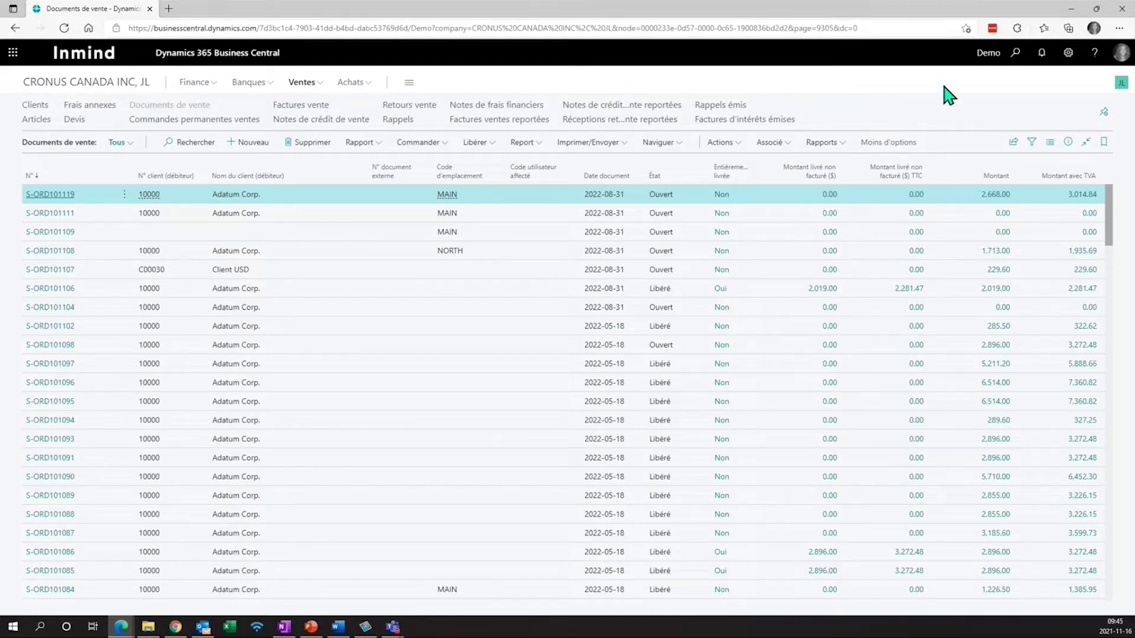
Find and open Feuilles planification, and calculate the regenerative plan with PDP and PBM for 2022-08-31 at location MAIN
{"action": "left_click", "coordinate": [1013, 54]}
{"action": "type", "text": "feuille plan"}
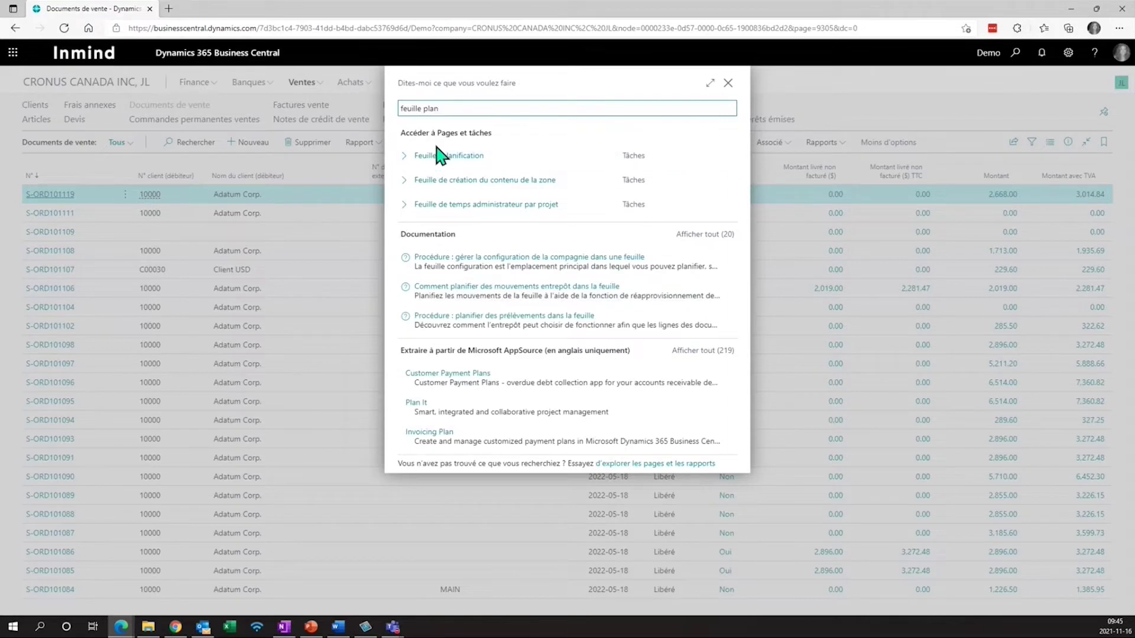
{"action": "left_click", "coordinate": [437, 156]}
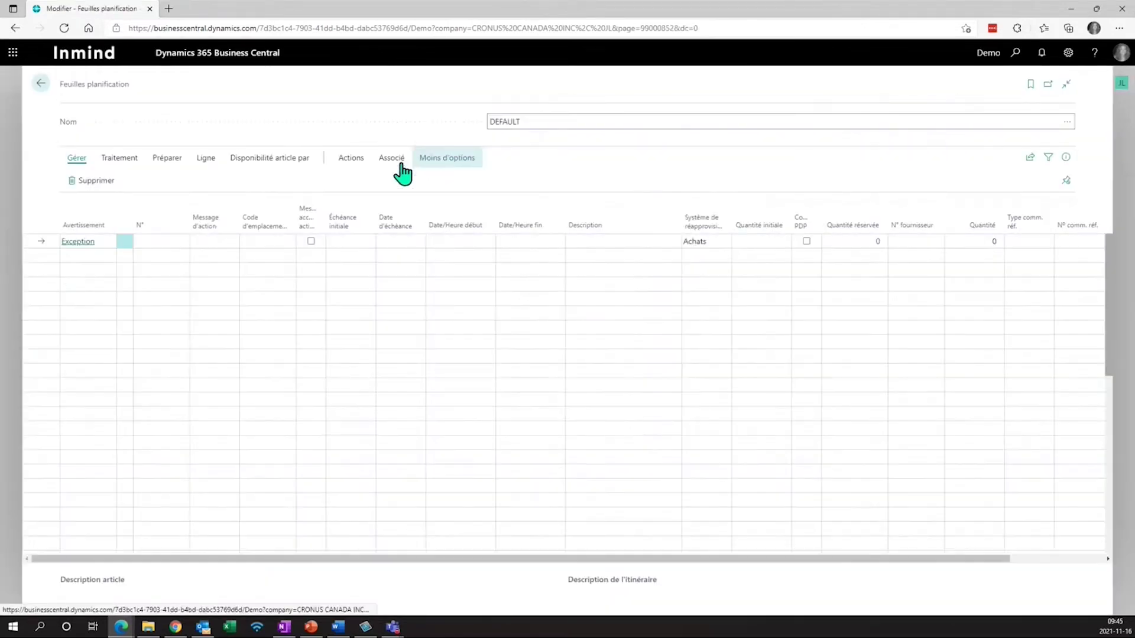
{"action": "left_click", "coordinate": [166, 158]}
{"action": "left_click", "coordinate": [136, 180]}
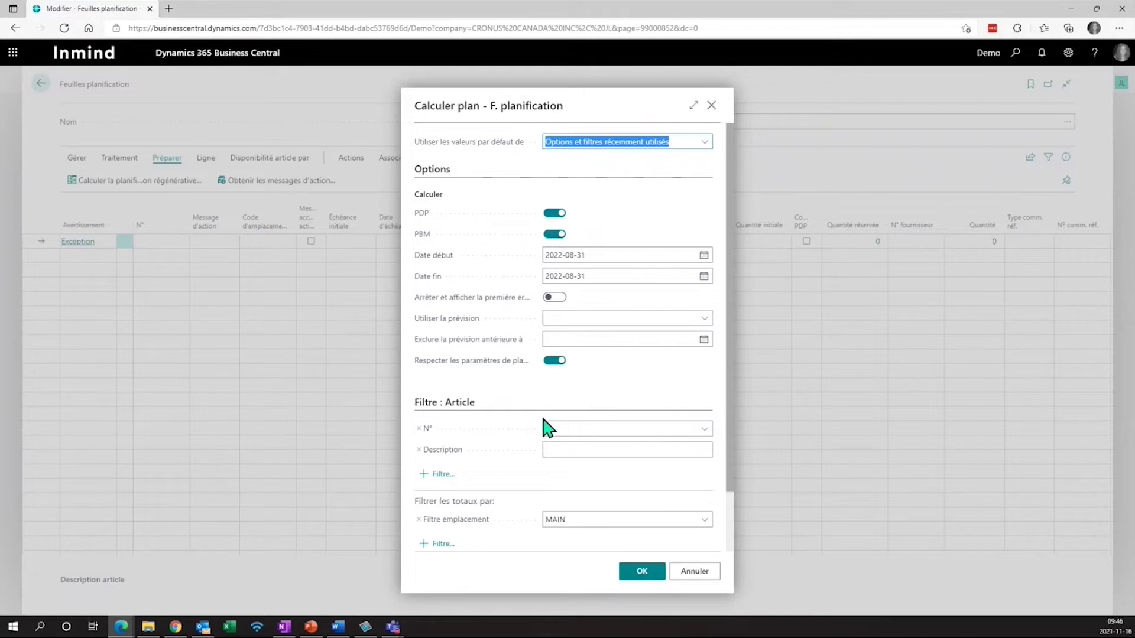
{"action": "left_click", "coordinate": [632, 574]}
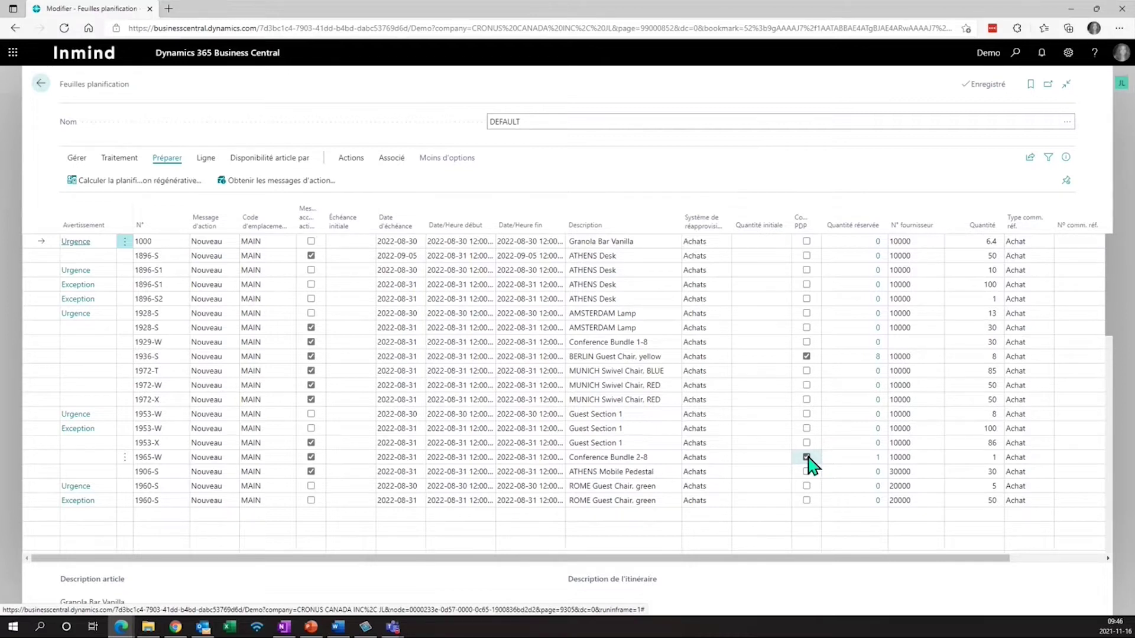
Clear the accepted action message on every planning line except 1936-S BERLIN Guest Chair and 1965-W Conference Bundle 2-8
{"action": "left_click", "coordinate": [317, 255]}
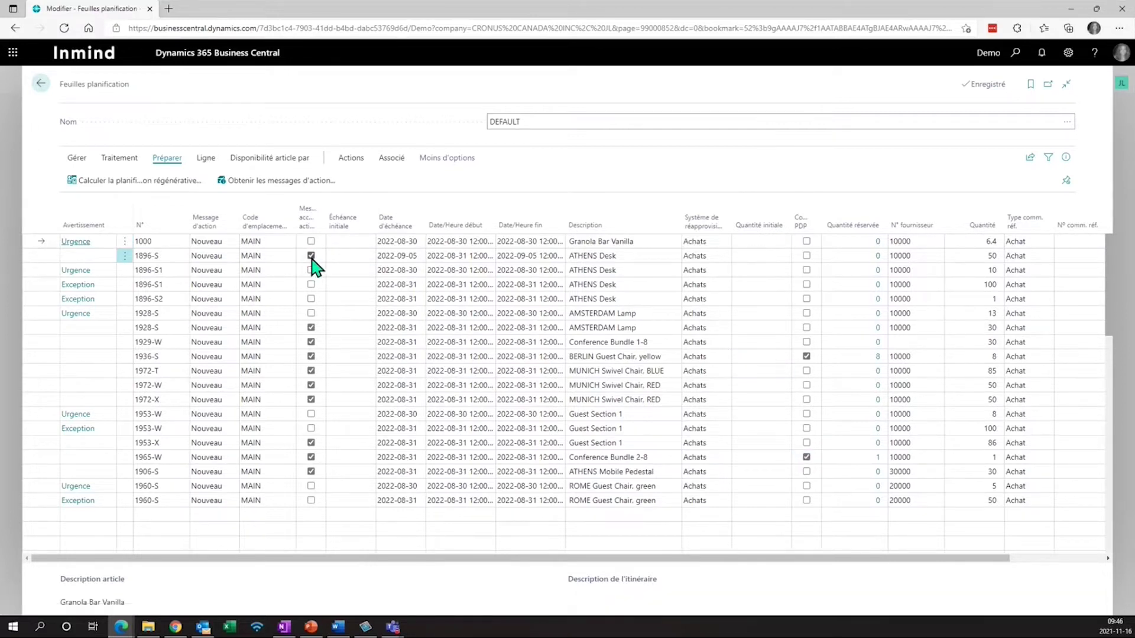
{"action": "left_click", "coordinate": [311, 343]}
{"action": "left_click", "coordinate": [311, 372]}
{"action": "left_click", "coordinate": [311, 386]}
{"action": "left_click", "coordinate": [312, 400]}
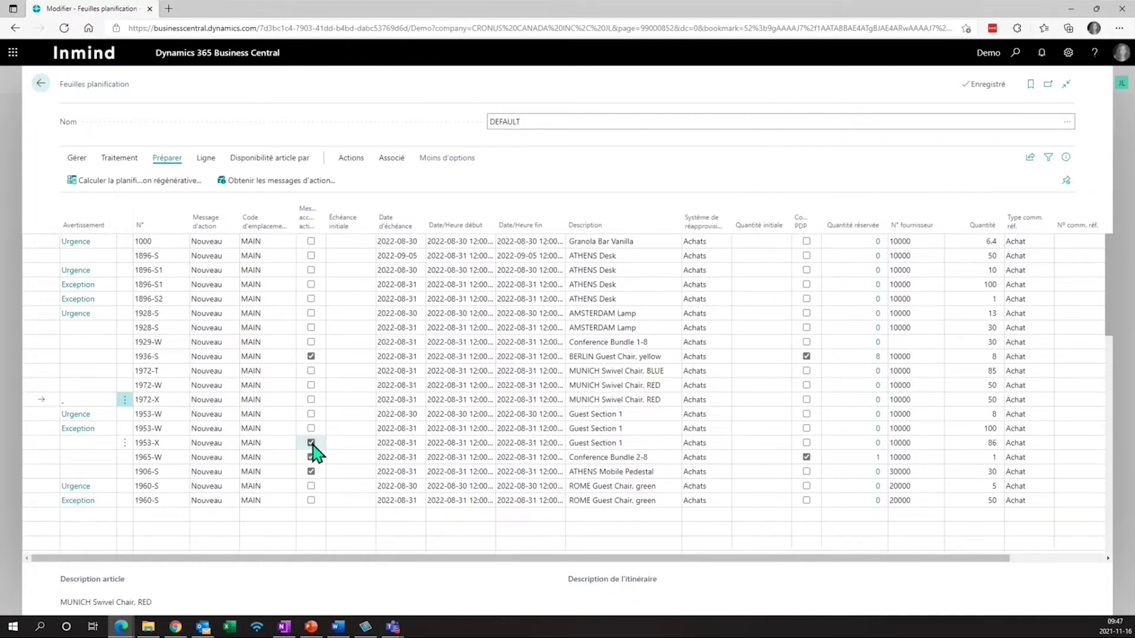
{"action": "left_click", "coordinate": [312, 443]}
{"action": "left_click", "coordinate": [312, 472]}
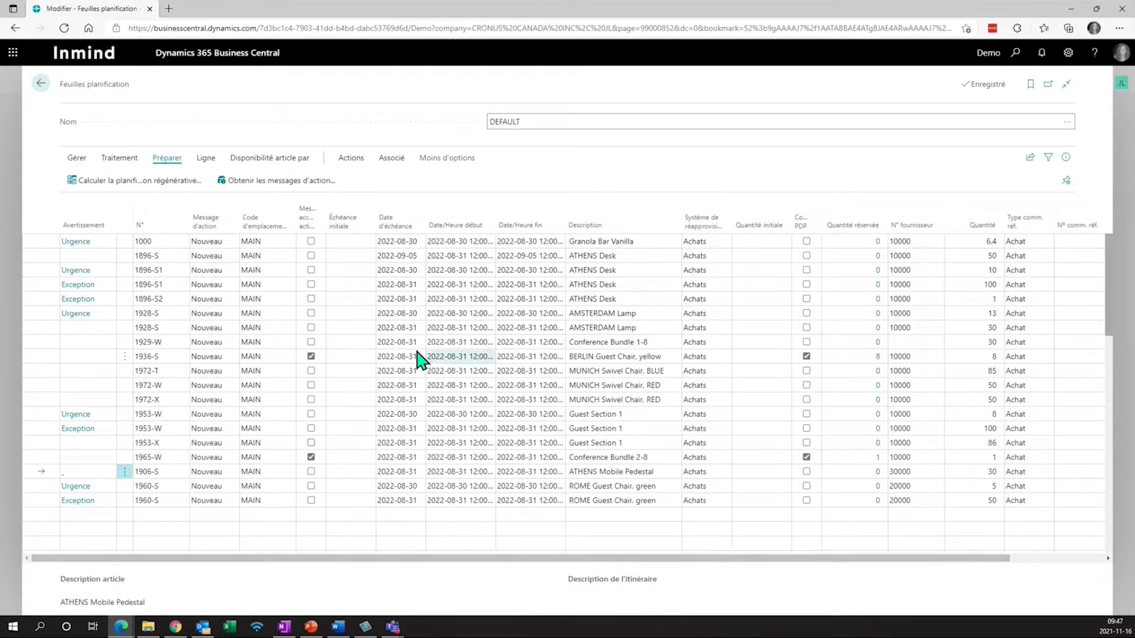
View the untracked planning elements for the 1936-S BERLIN Guest Chair line and close them
{"action": "left_click", "coordinate": [98, 361]}
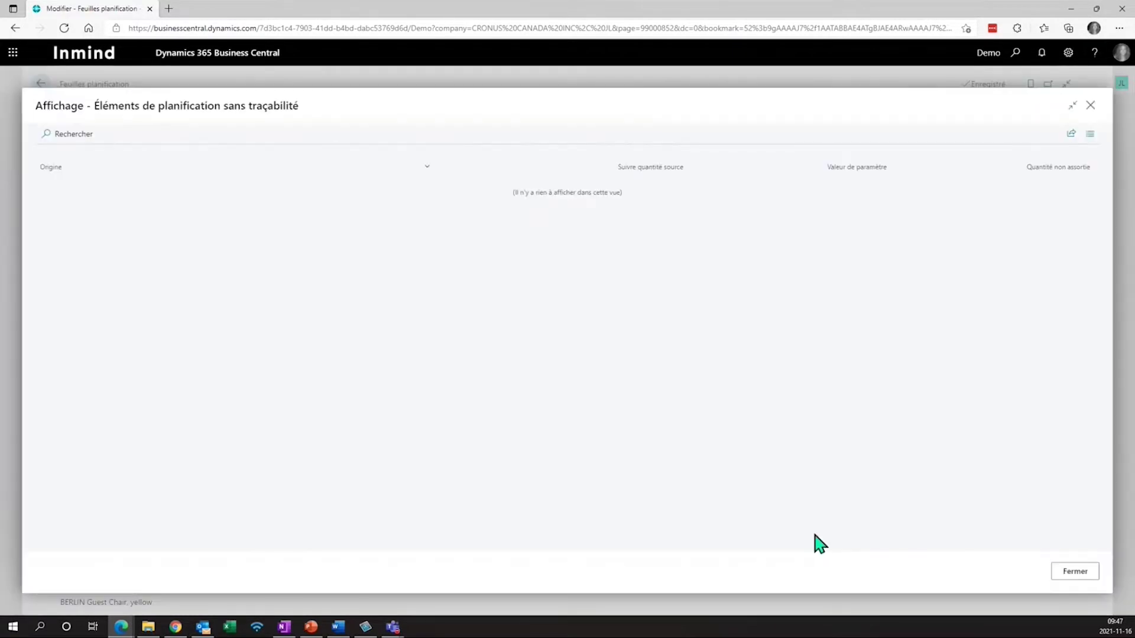
{"action": "left_click", "coordinate": [1077, 571]}
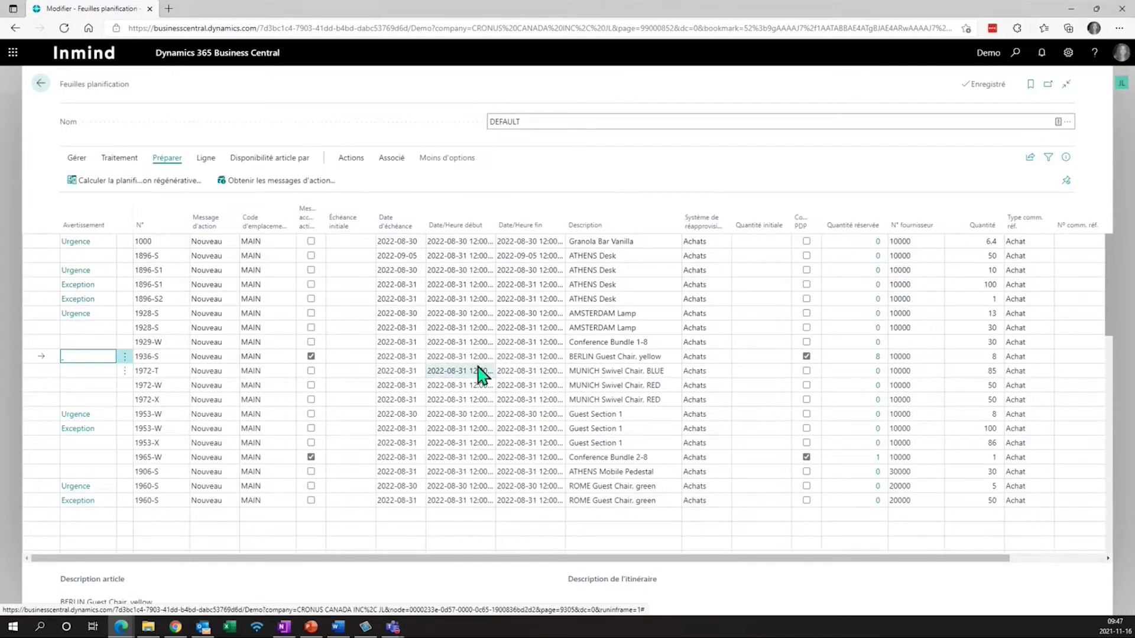
Carry out the accepted planning action messages with the purchase order option Créer bons cde, and leave the planning worksheet
{"action": "left_click_drag", "start_coordinate": [967, 559], "coordinate": [1061, 559]}
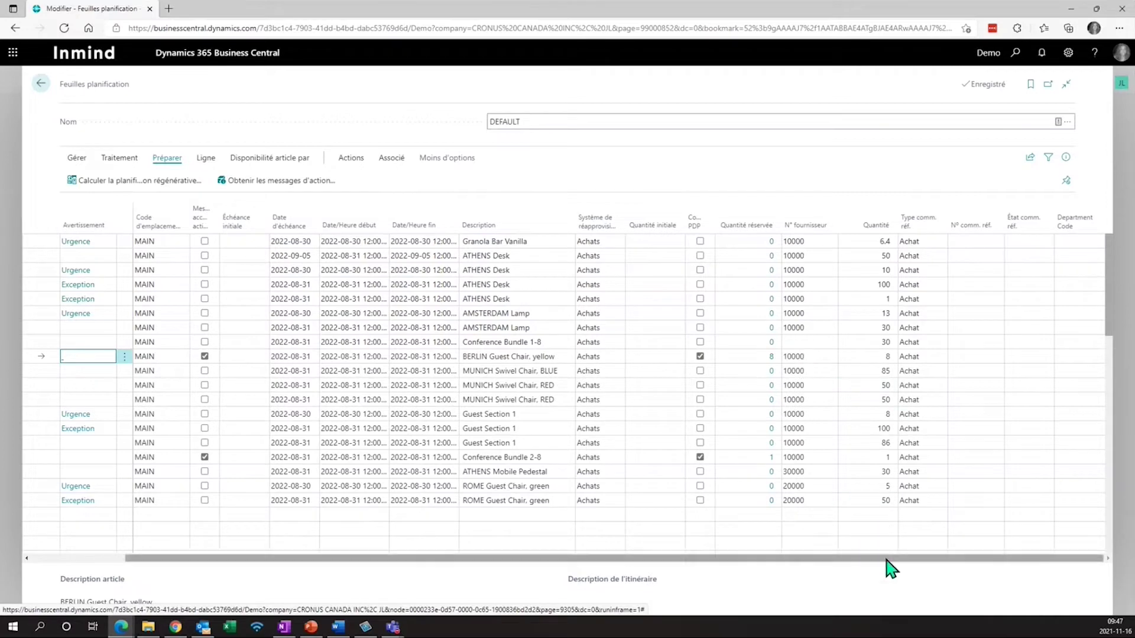
{"action": "left_click_drag", "start_coordinate": [881, 556], "coordinate": [603, 556]}
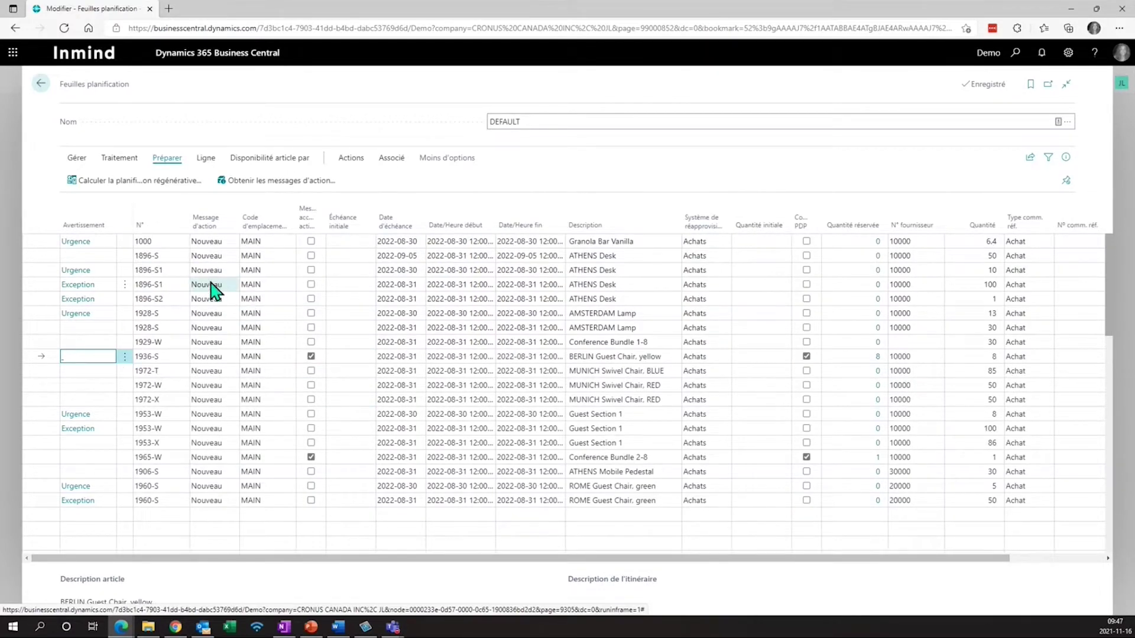
{"action": "left_click", "coordinate": [119, 158]}
{"action": "left_click", "coordinate": [254, 180]}
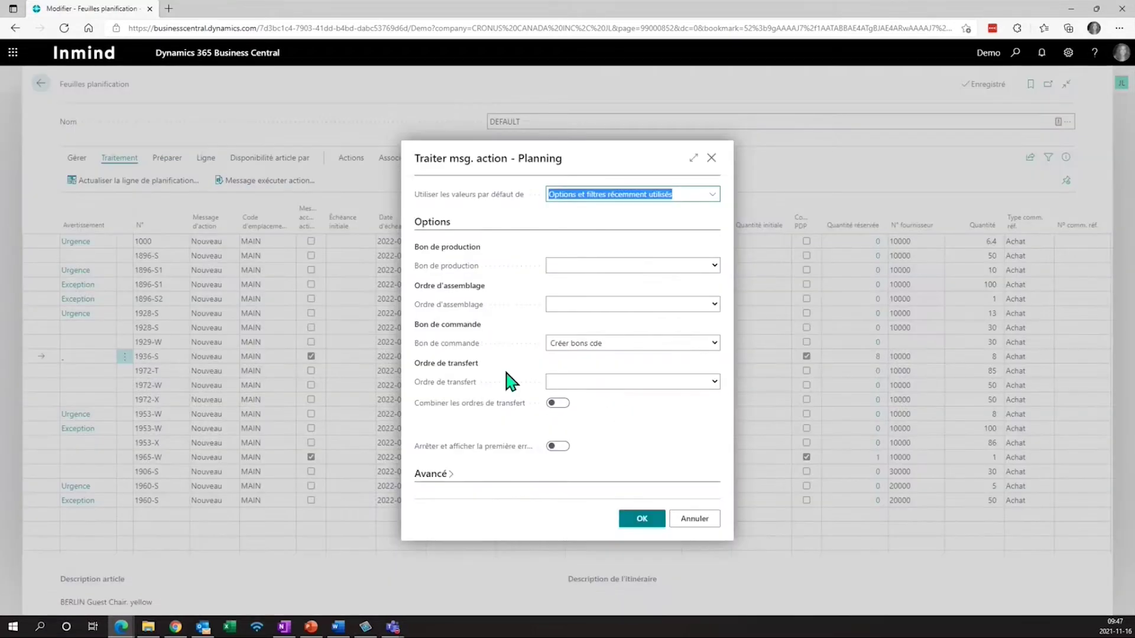
{"action": "left_click", "coordinate": [642, 519]}
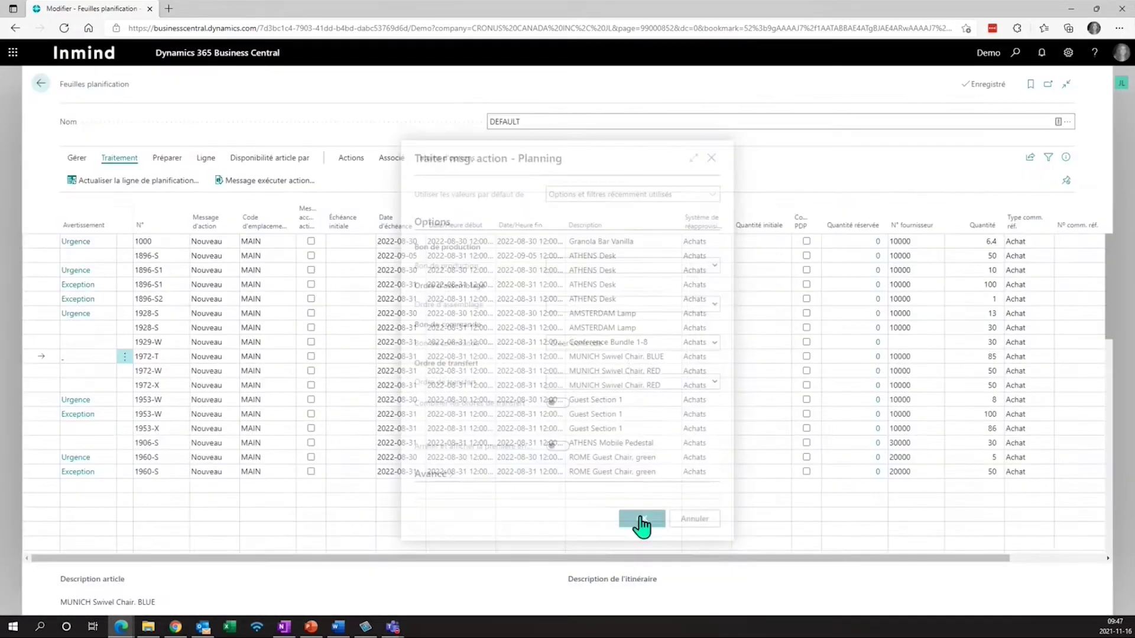
{"action": "left_click", "coordinate": [40, 83]}
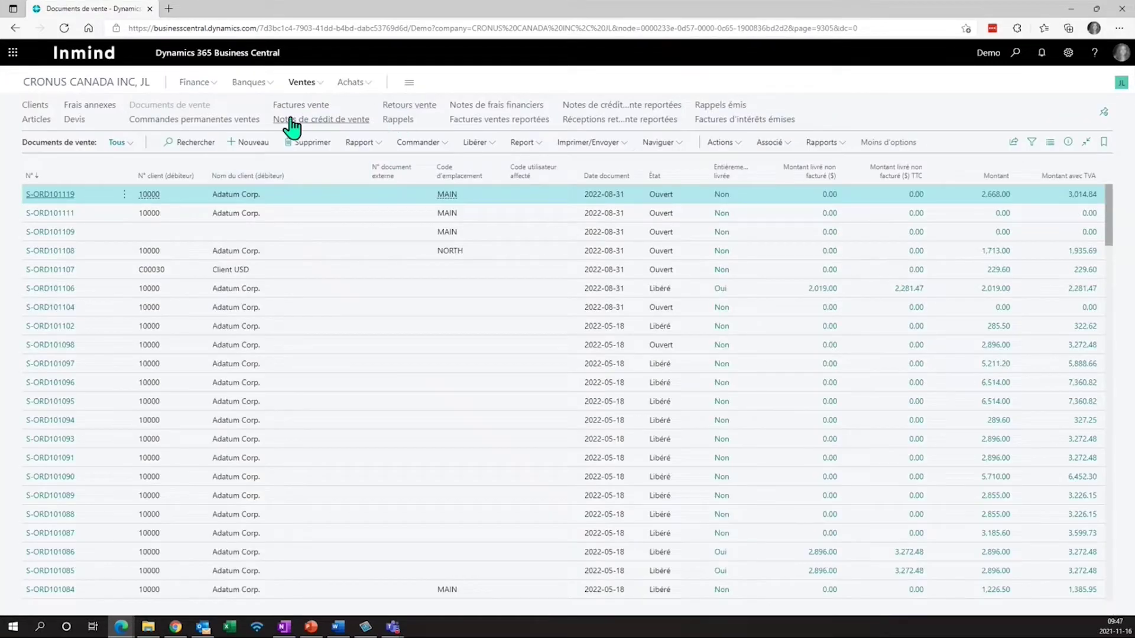
Open the newest Fabrikam Inc. purchase order from the Bons de commande list
{"action": "left_click", "coordinate": [344, 88]}
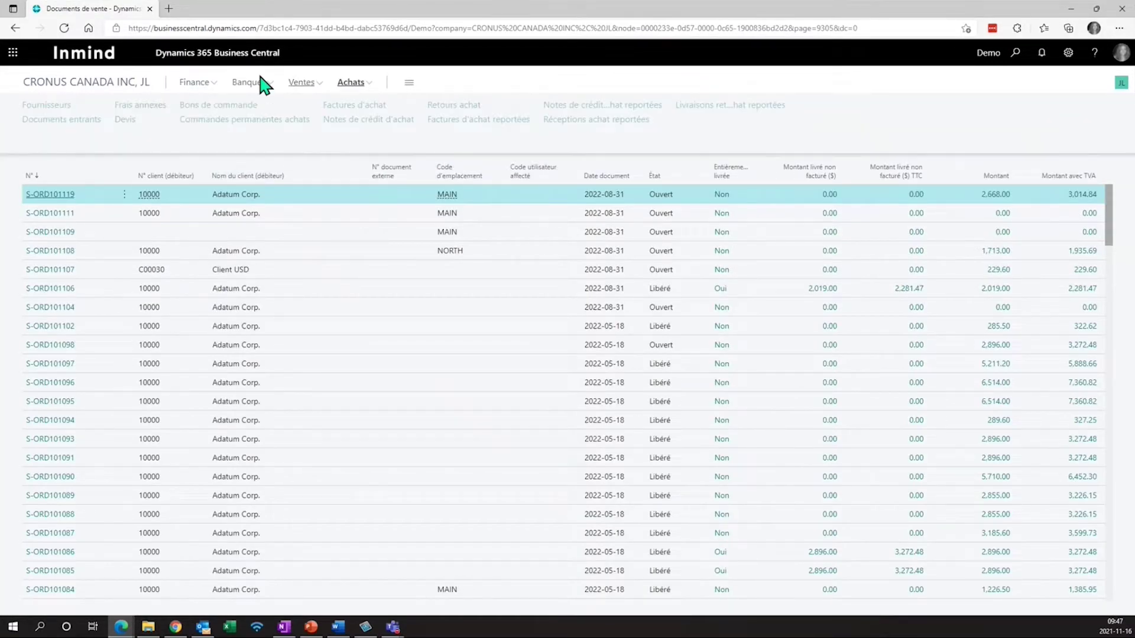
{"action": "left_click", "coordinate": [216, 105]}
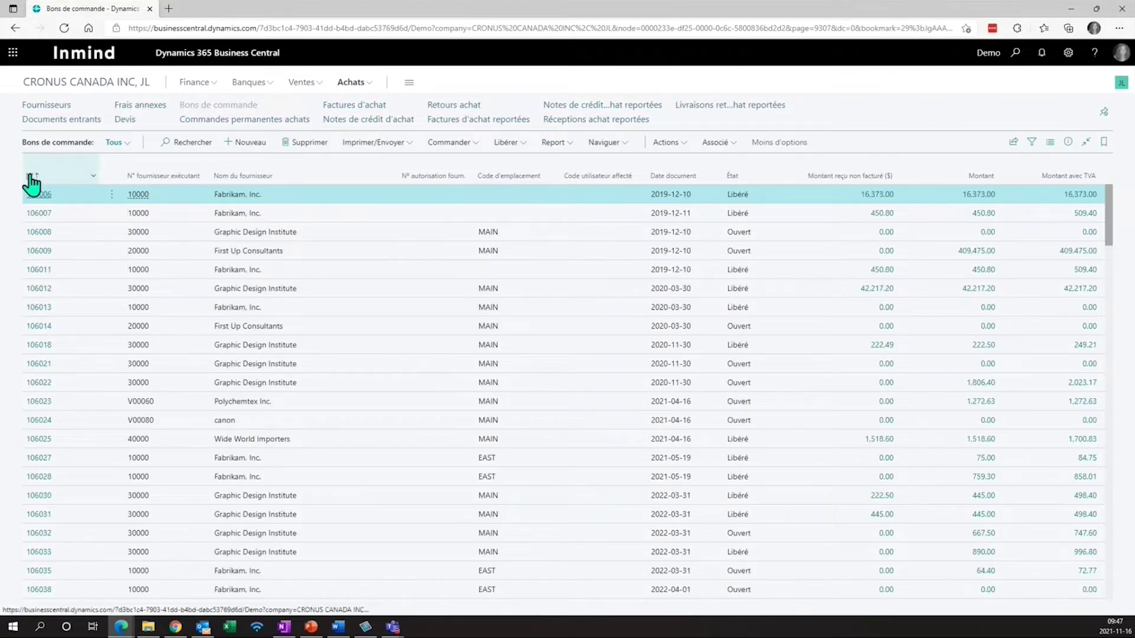
{"action": "left_click", "coordinate": [39, 196]}
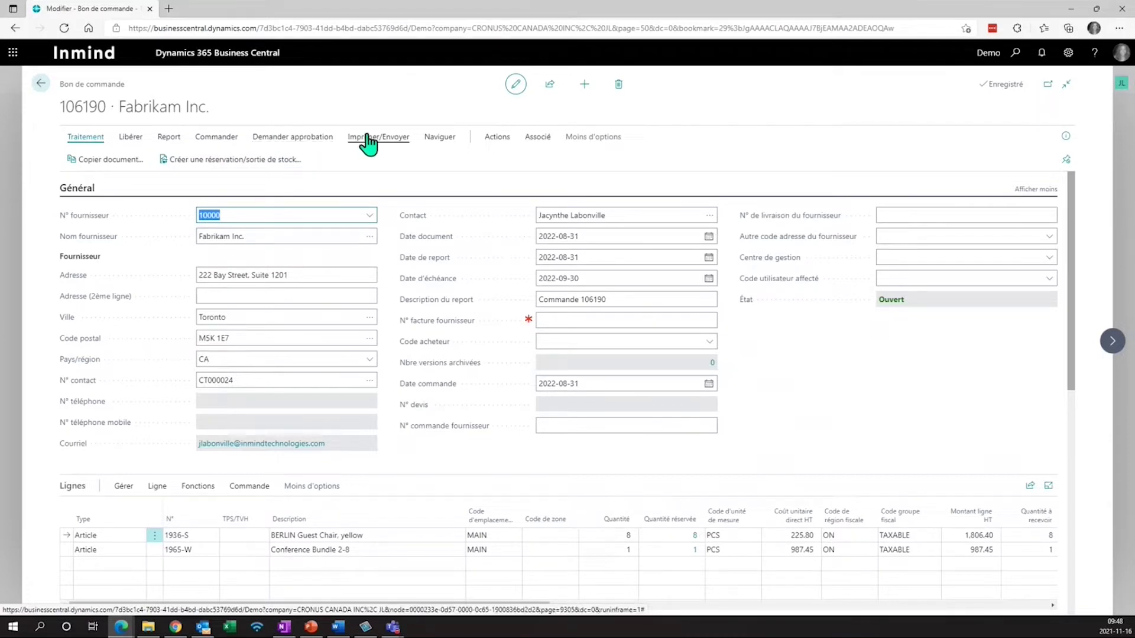
Send an approval request for the purchase order with the comment "SVP approuver"
{"action": "left_click", "coordinate": [314, 139]}
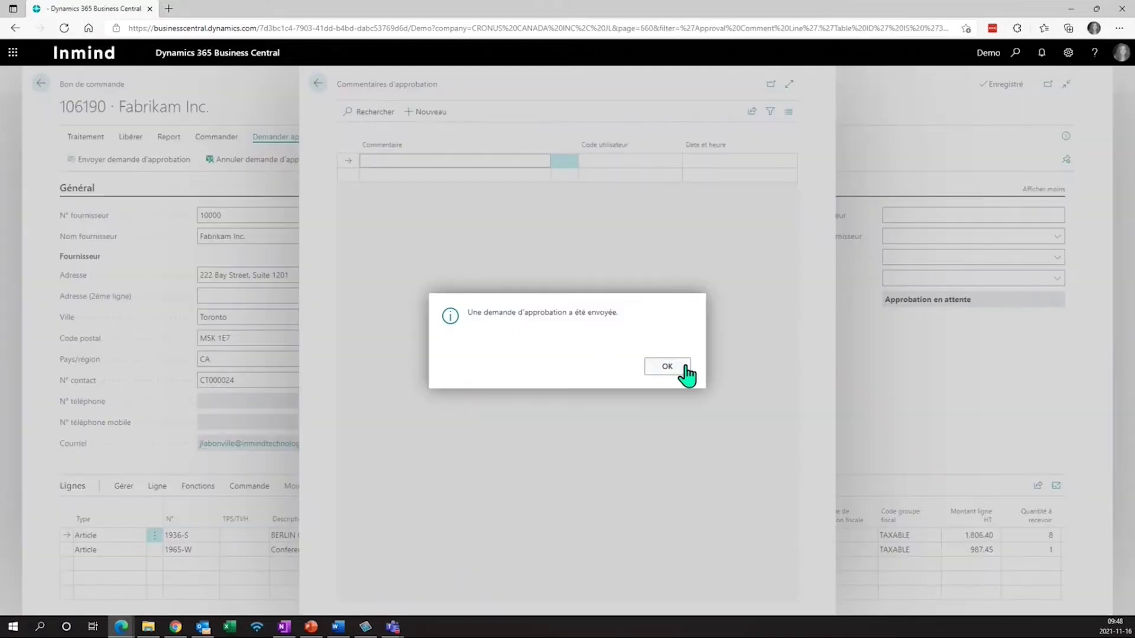
{"action": "left_click", "coordinate": [666, 367]}
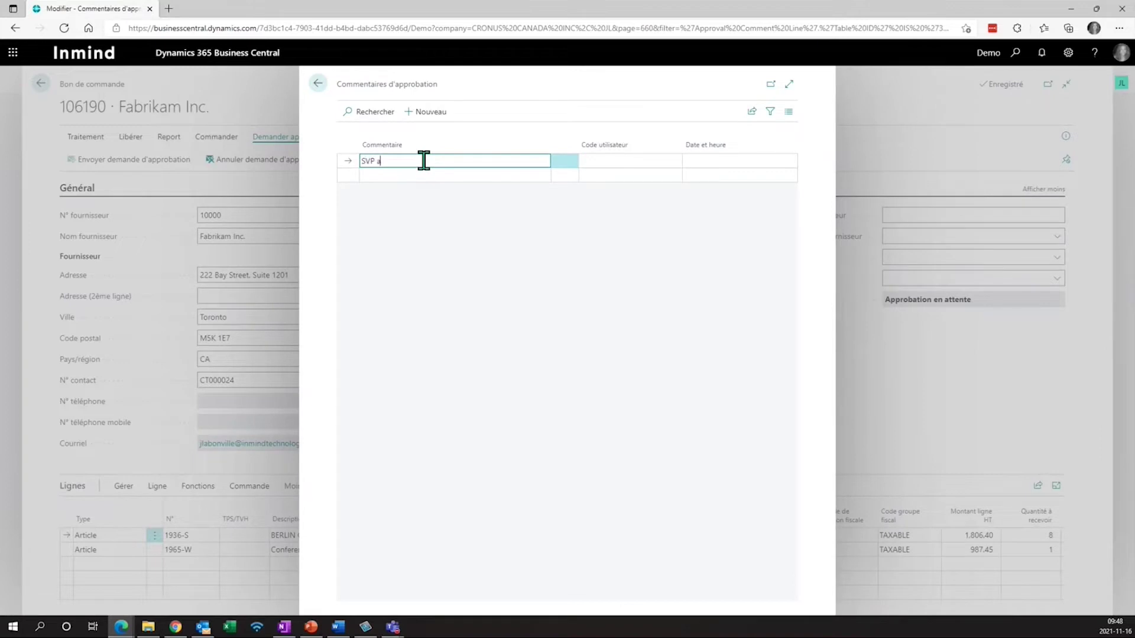
{"action": "key", "text": "Return"}
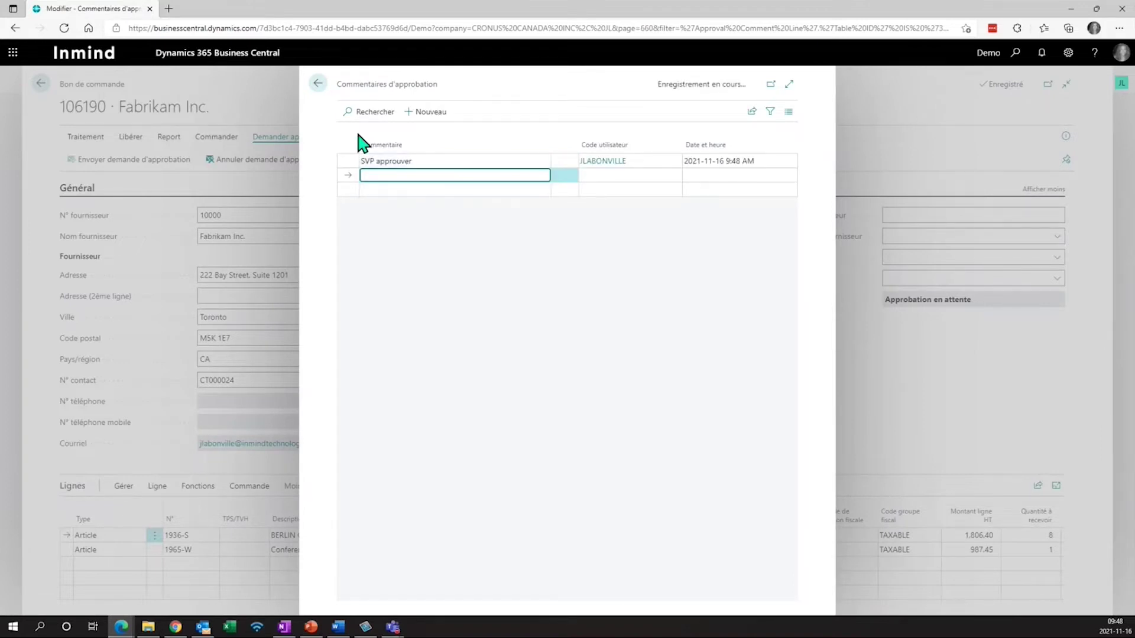
{"action": "left_click", "coordinate": [318, 88]}
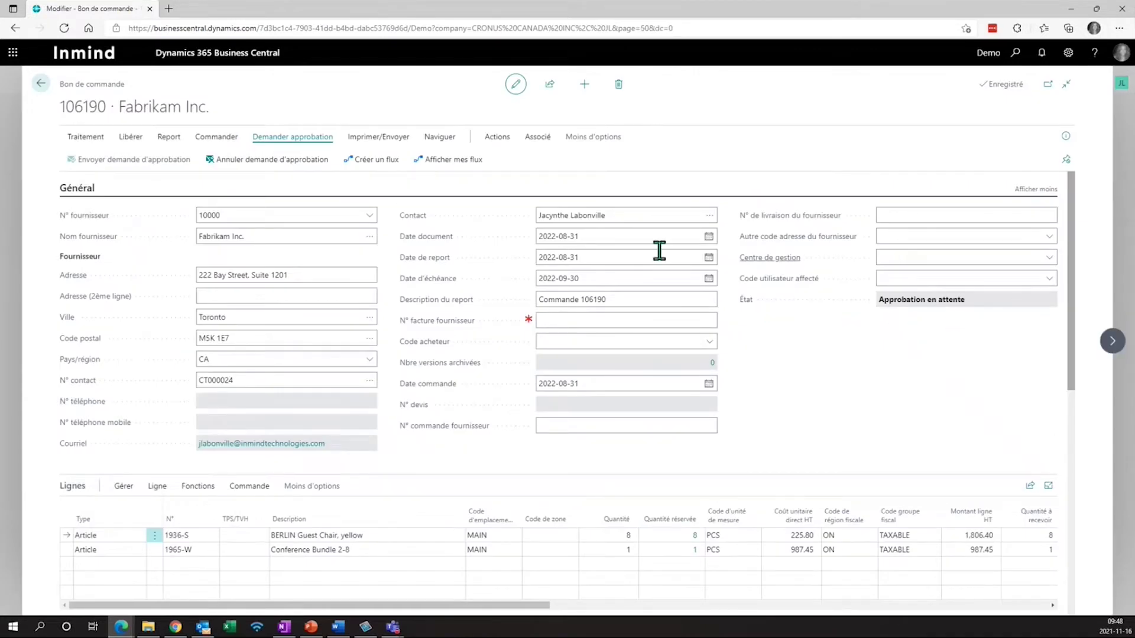
View the approval entries of the purchase order and return to the order
{"action": "left_click", "coordinate": [221, 140]}
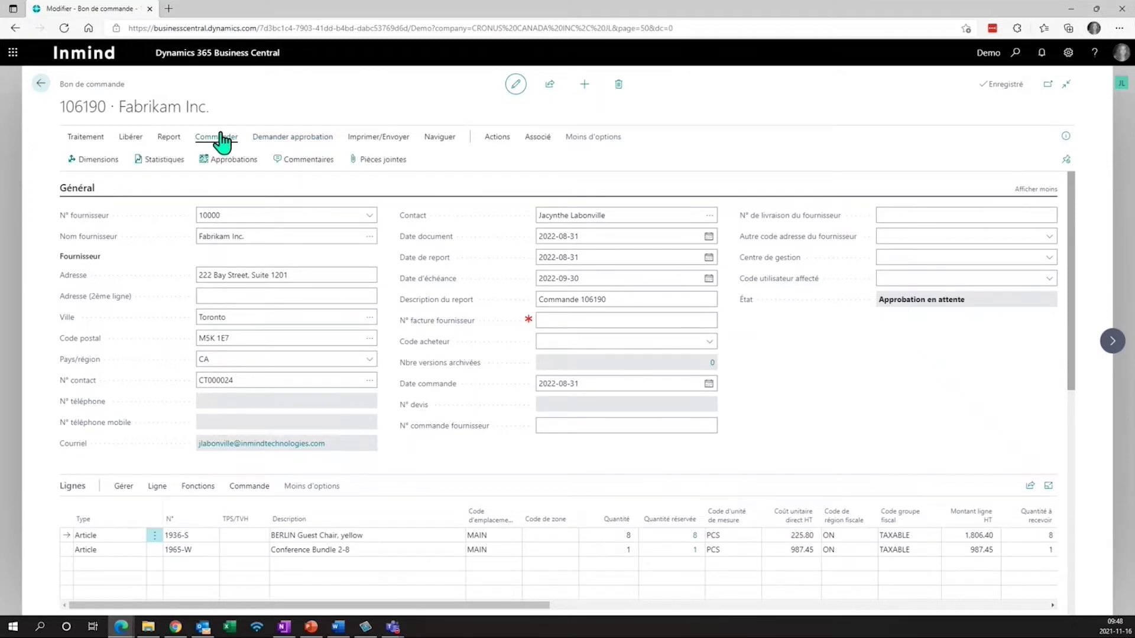
{"action": "left_click", "coordinate": [241, 163]}
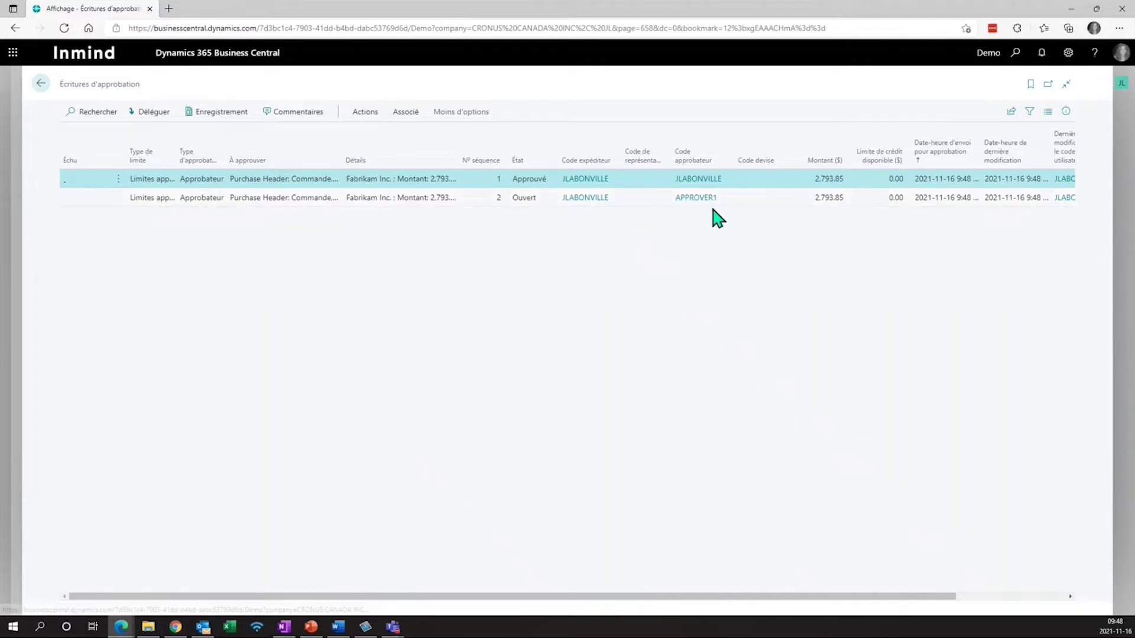
{"action": "left_click", "coordinate": [39, 83]}
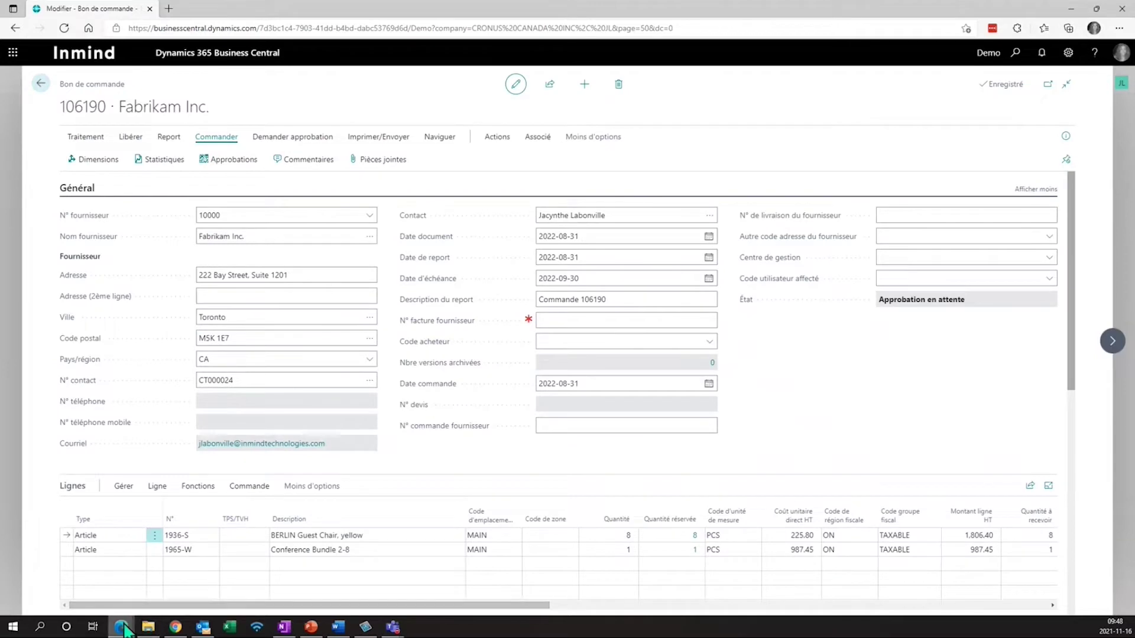
Switch to the approver's Business Central window and open the Fabrikam Inc. purchase order from the requests to approve
{"action": "mouse_move", "coordinate": [122, 627]}
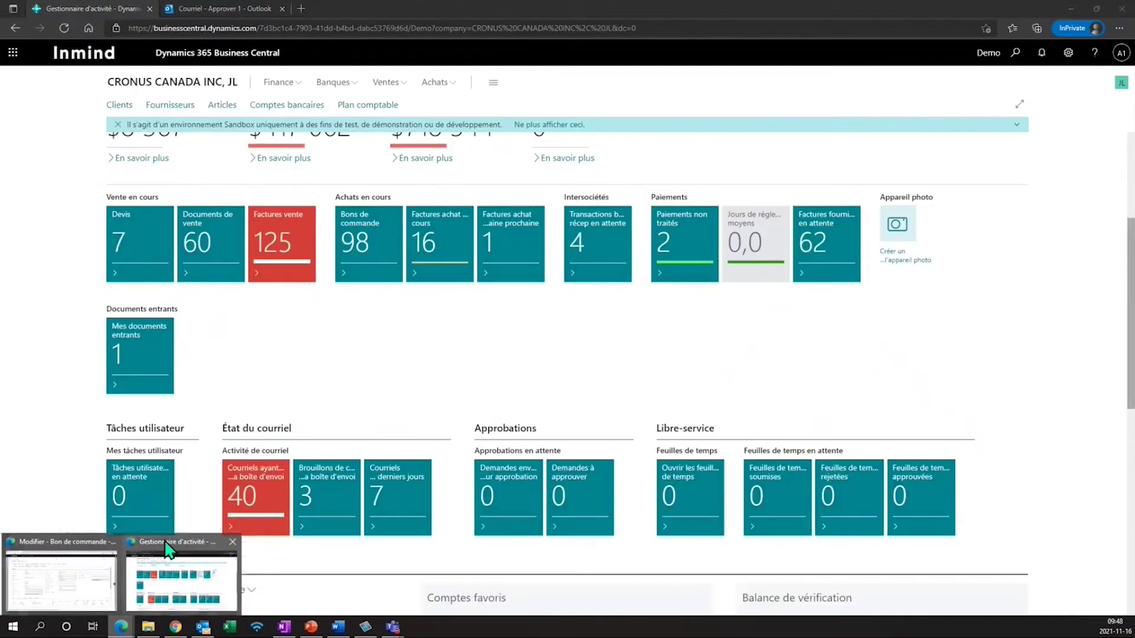
{"action": "left_click", "coordinate": [169, 550]}
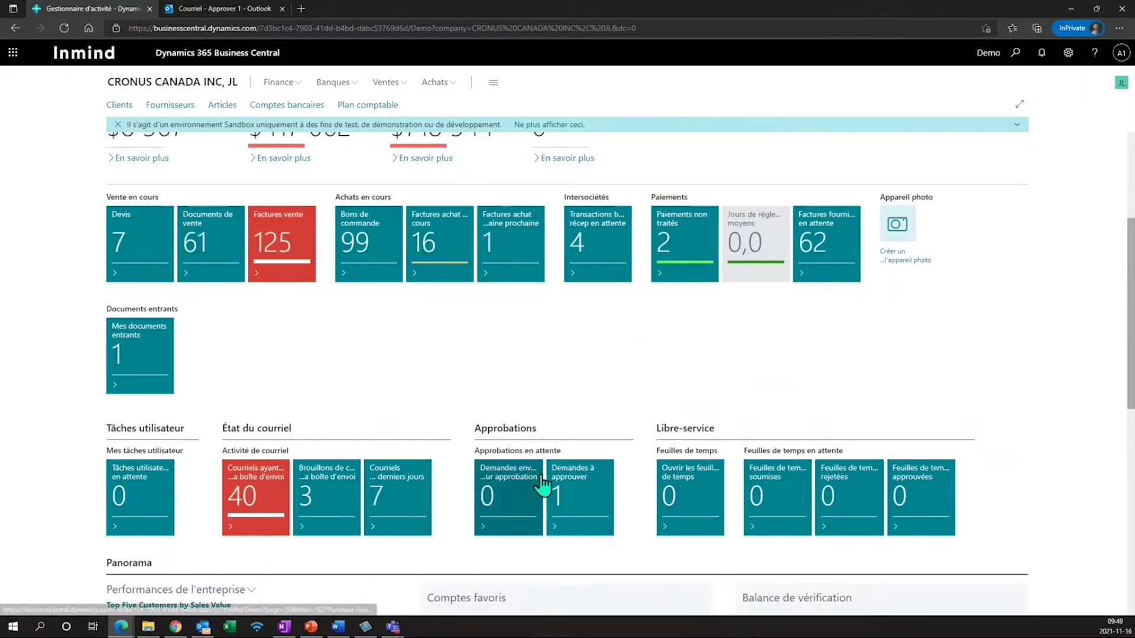
{"action": "scroll", "coordinate": [579, 514], "scroll_direction": "down", "scroll_amount": 1}
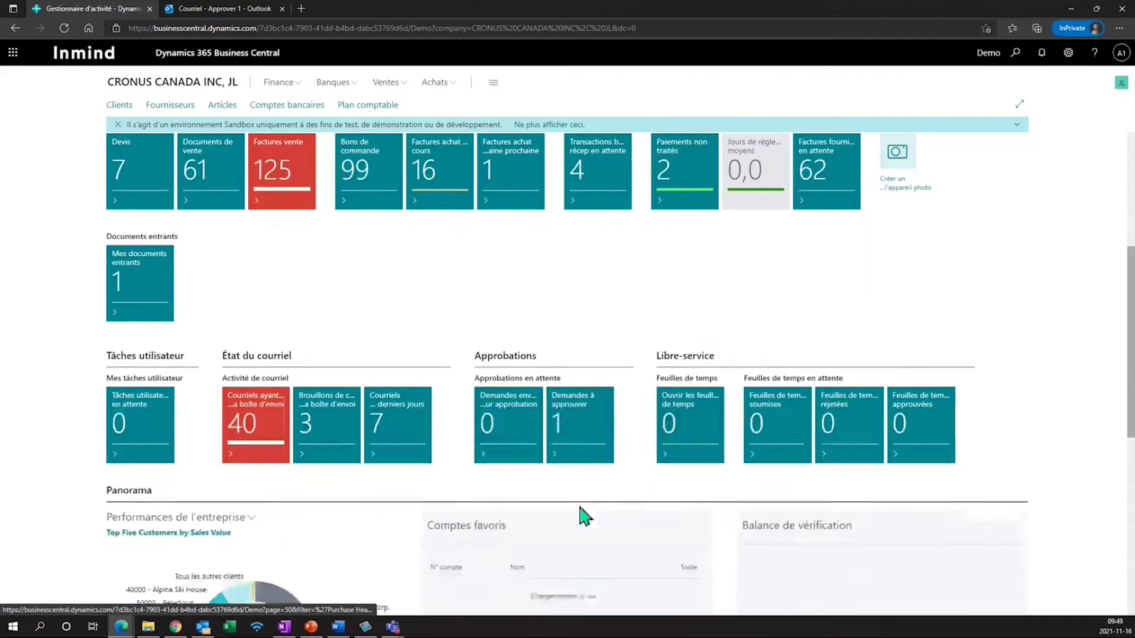
{"action": "left_click", "coordinate": [577, 417]}
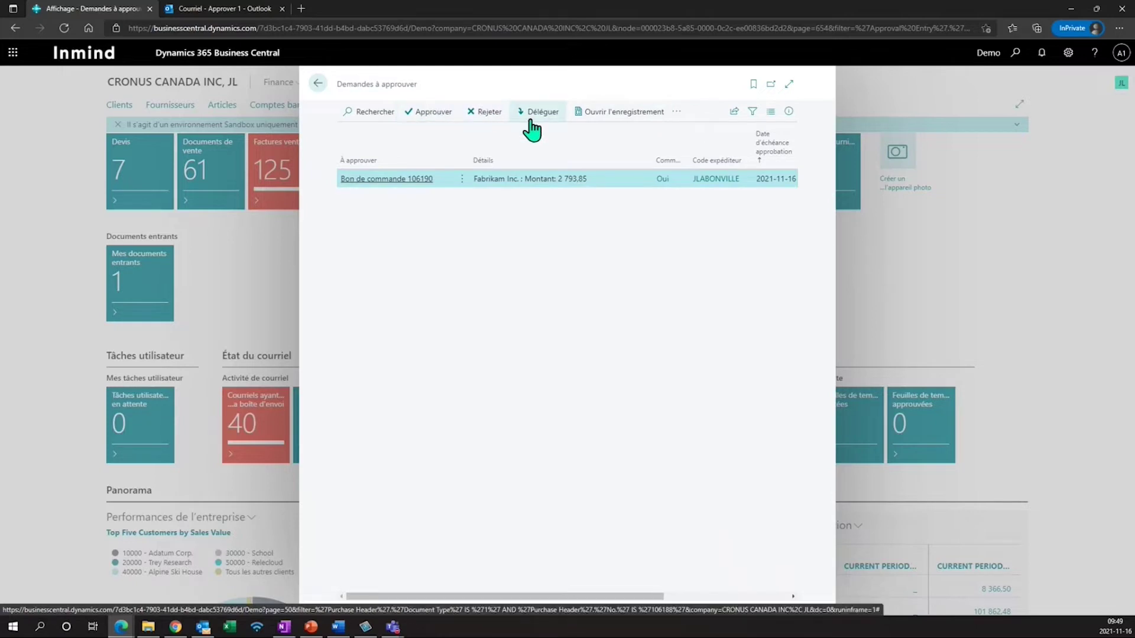
{"action": "left_click", "coordinate": [620, 113]}
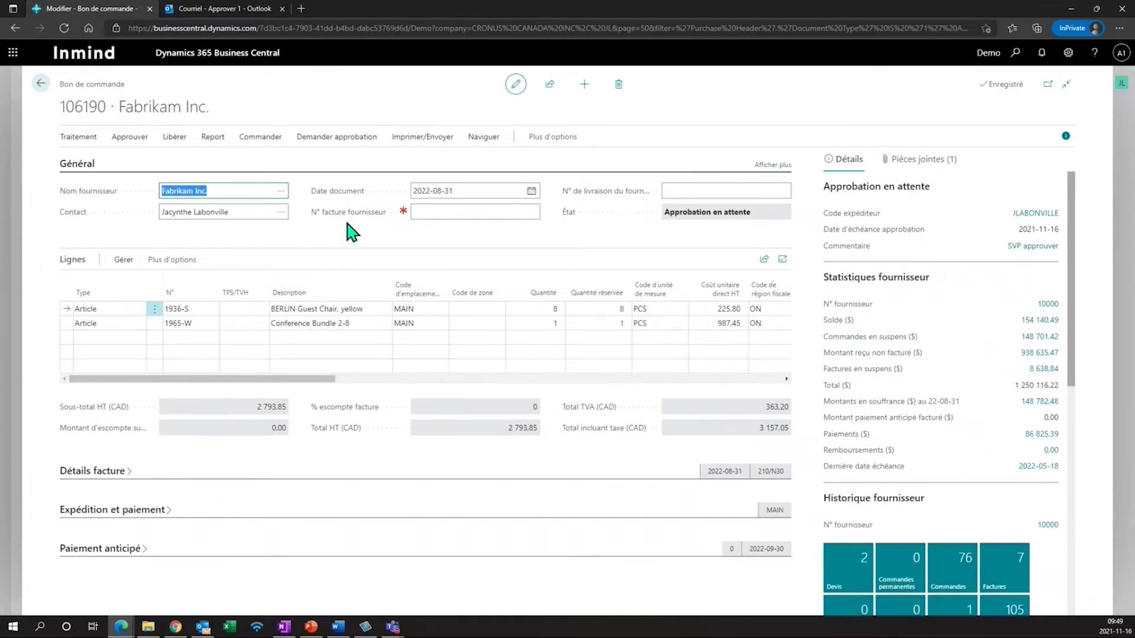
View the approval comments on the purchase order and close them
{"action": "left_click", "coordinate": [127, 141]}
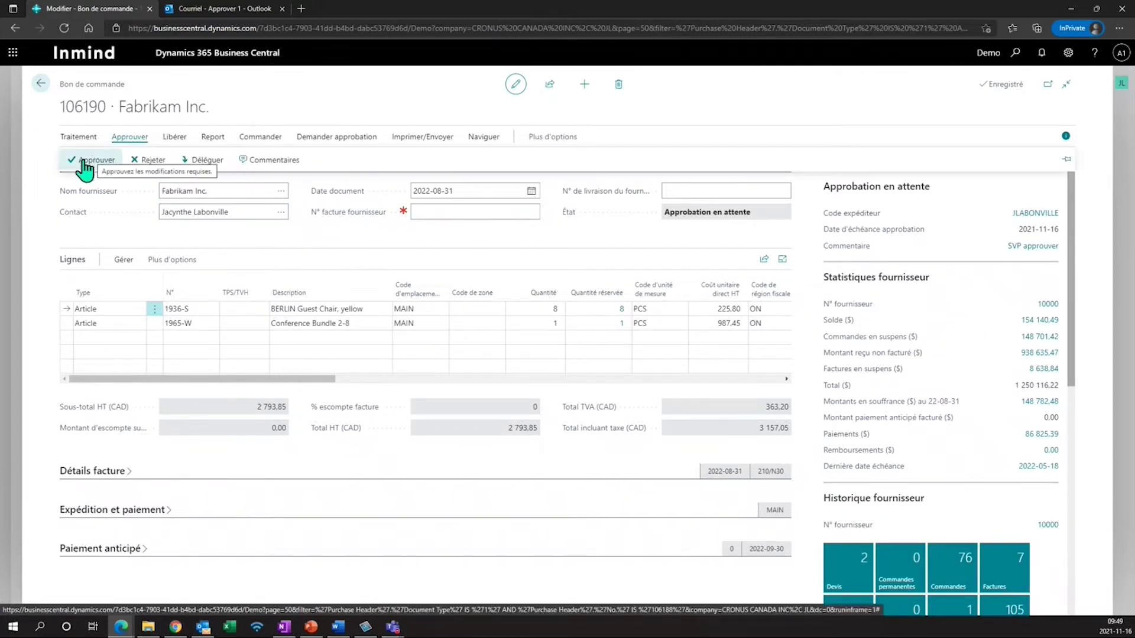
{"action": "left_click", "coordinate": [276, 160]}
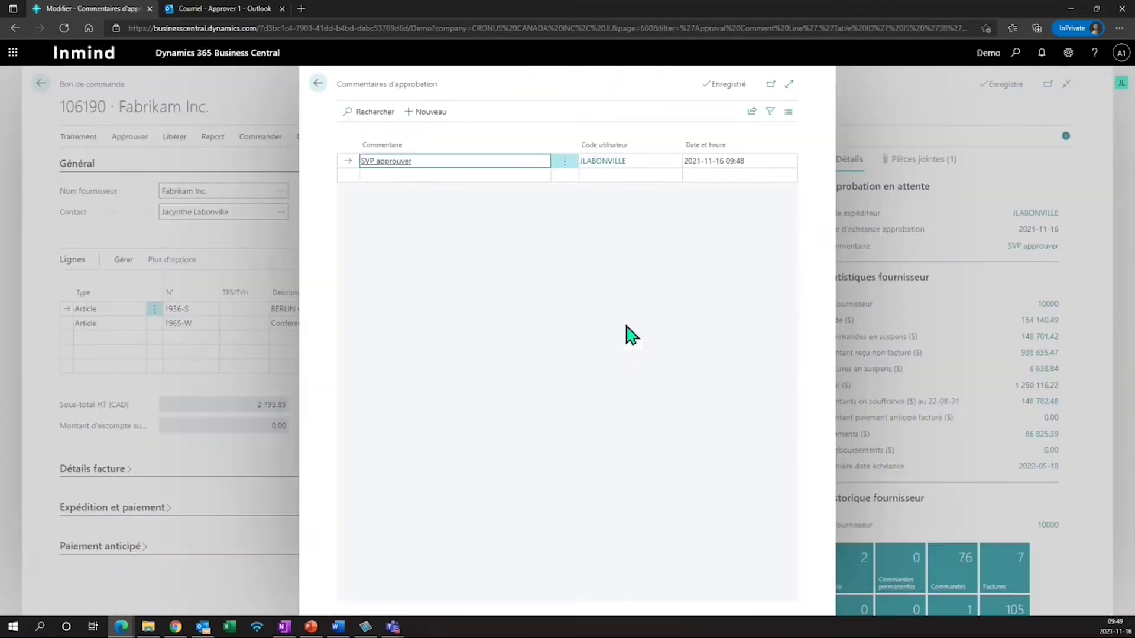
{"action": "left_click", "coordinate": [318, 84]}
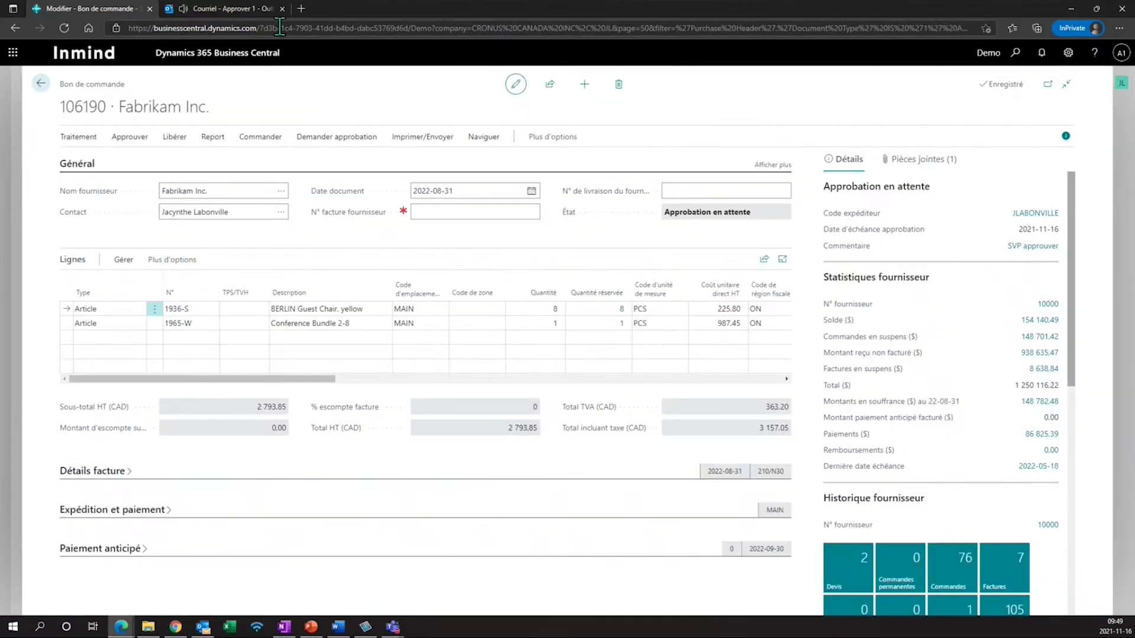
Open the newest approval notification in the approver's Outlook inbox, follow its purchase order link, and approve the order
{"action": "left_click", "coordinate": [246, 15]}
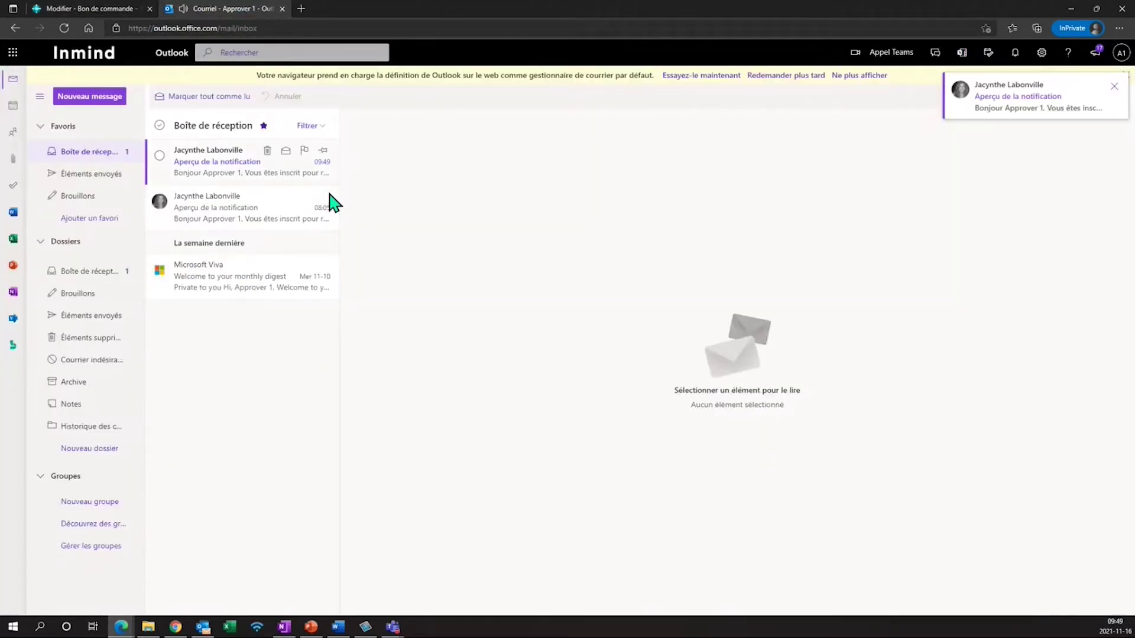
{"action": "left_click", "coordinate": [226, 170]}
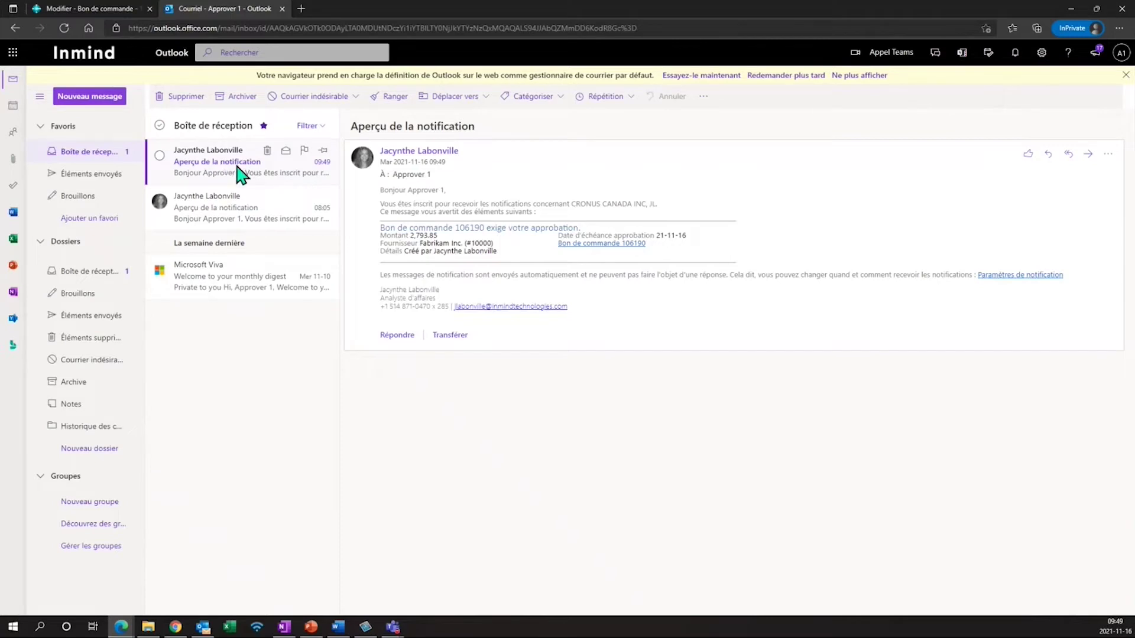
{"action": "left_click", "coordinate": [579, 245]}
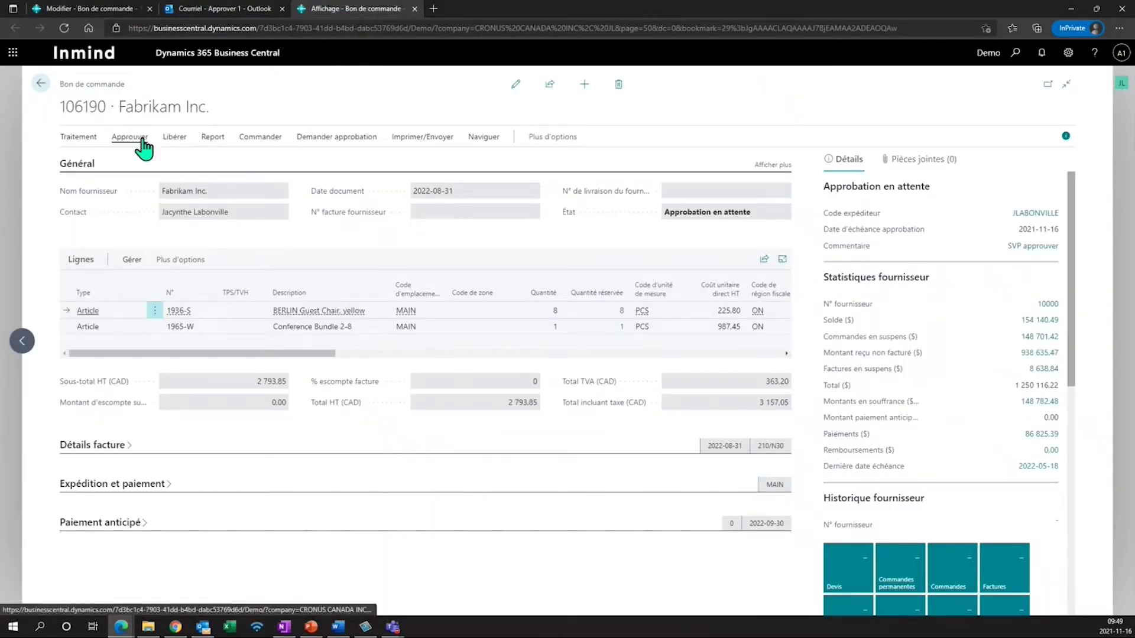
{"action": "left_click", "coordinate": [142, 140]}
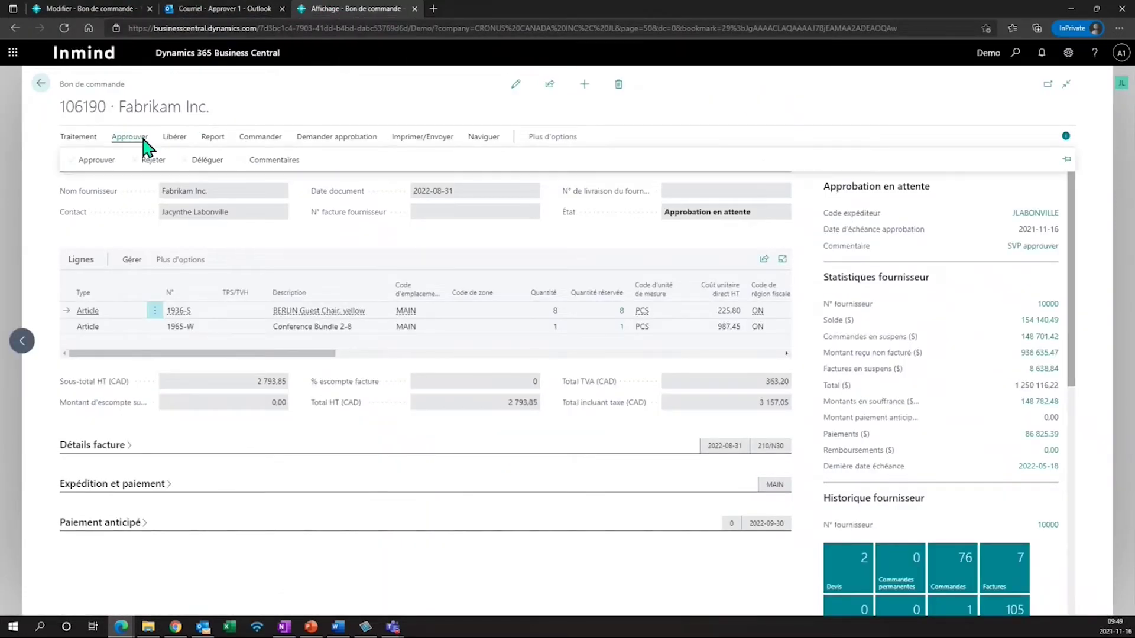
{"action": "left_click", "coordinate": [90, 161]}
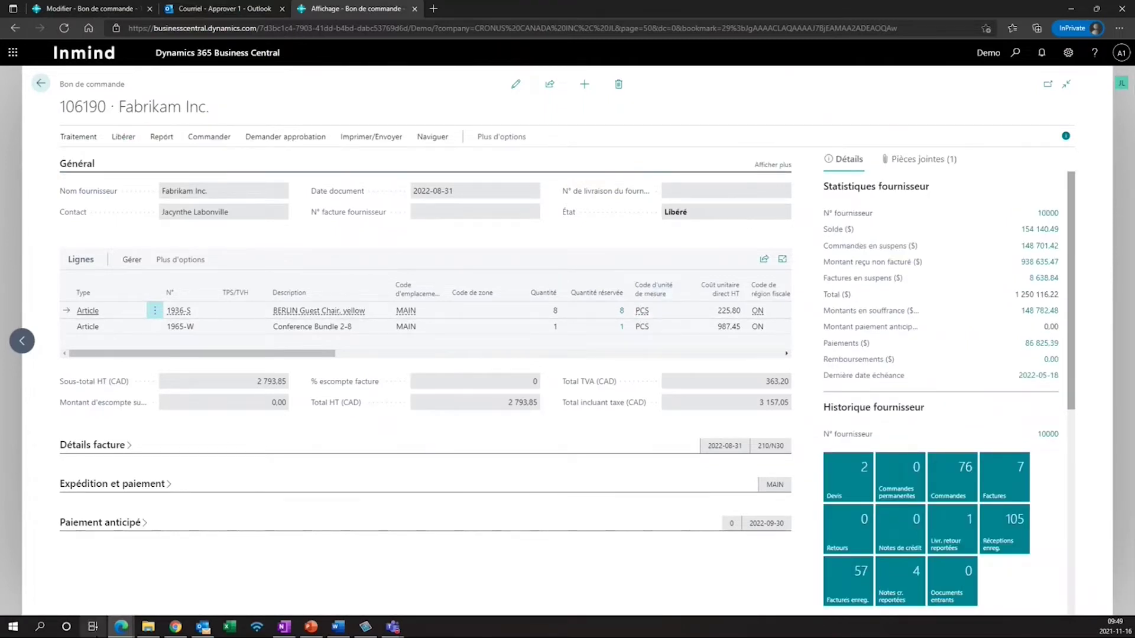
Switch back to the requester's Business Central window and prepare an e-mail of the purchase order with a PDF attachment
{"action": "left_click", "coordinate": [121, 626]}
{"action": "left_click", "coordinate": [89, 585]}
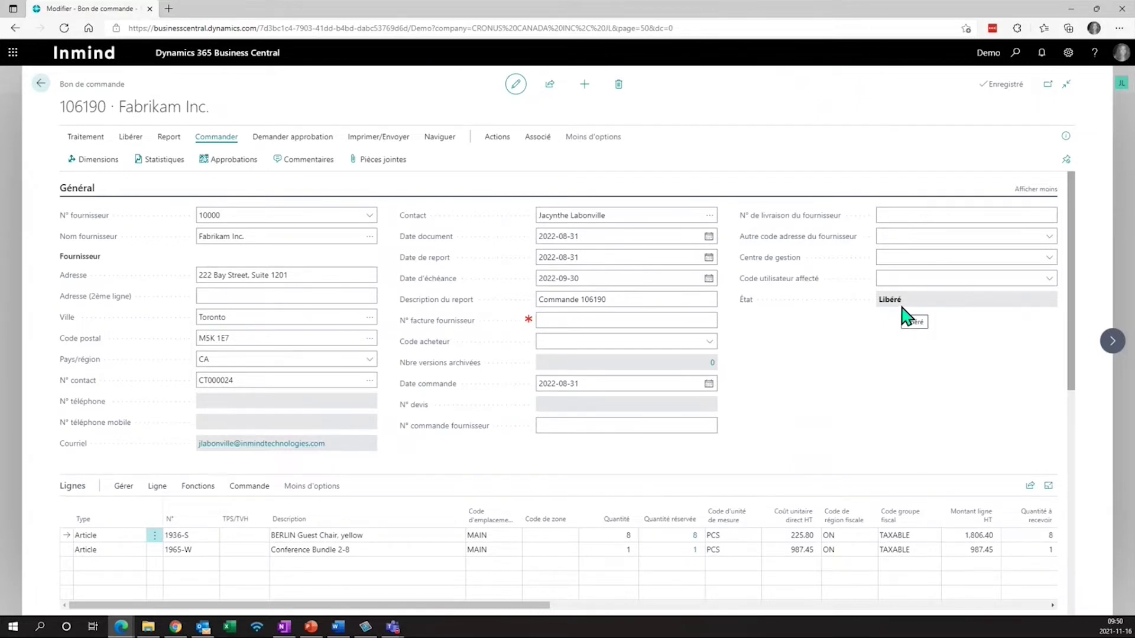
{"action": "left_click", "coordinate": [382, 138]}
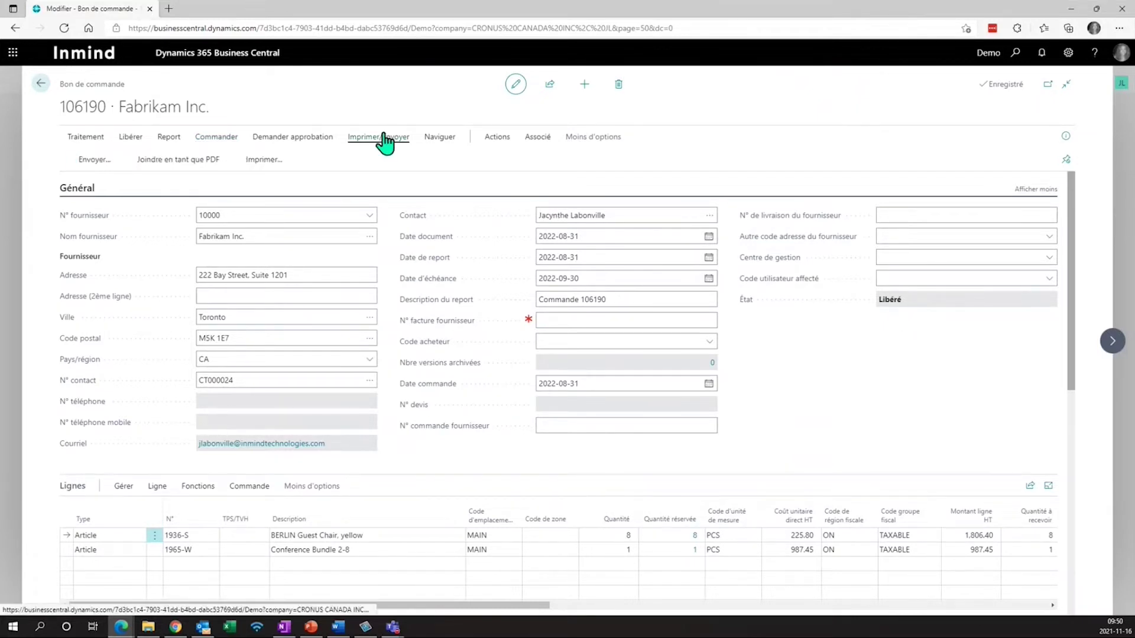
{"action": "left_click", "coordinate": [83, 159]}
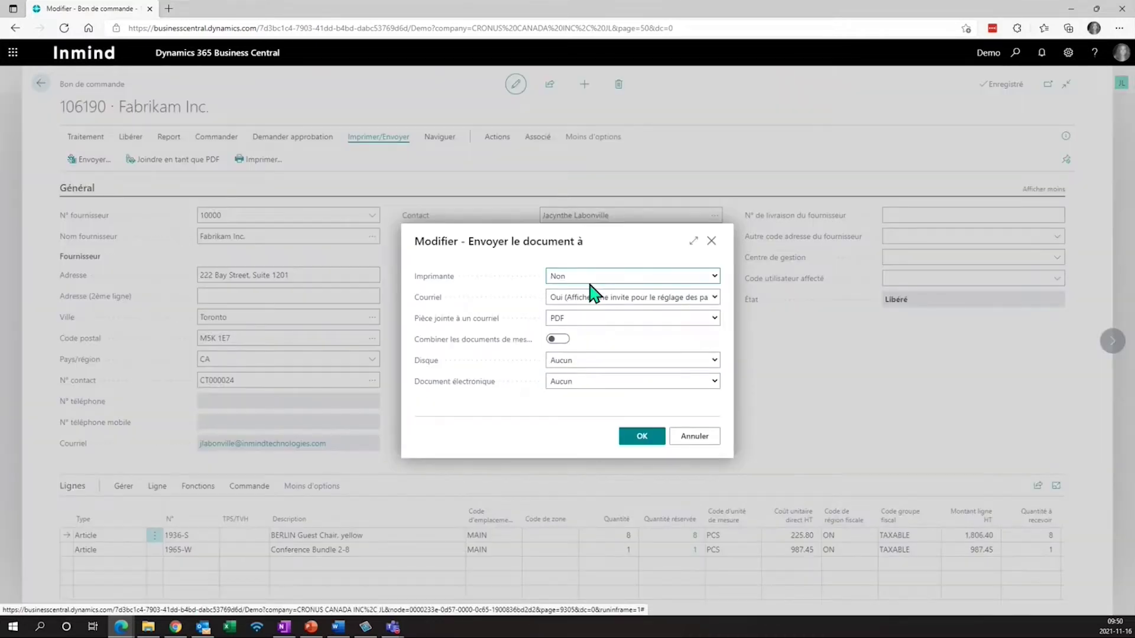
{"action": "left_click", "coordinate": [644, 442]}
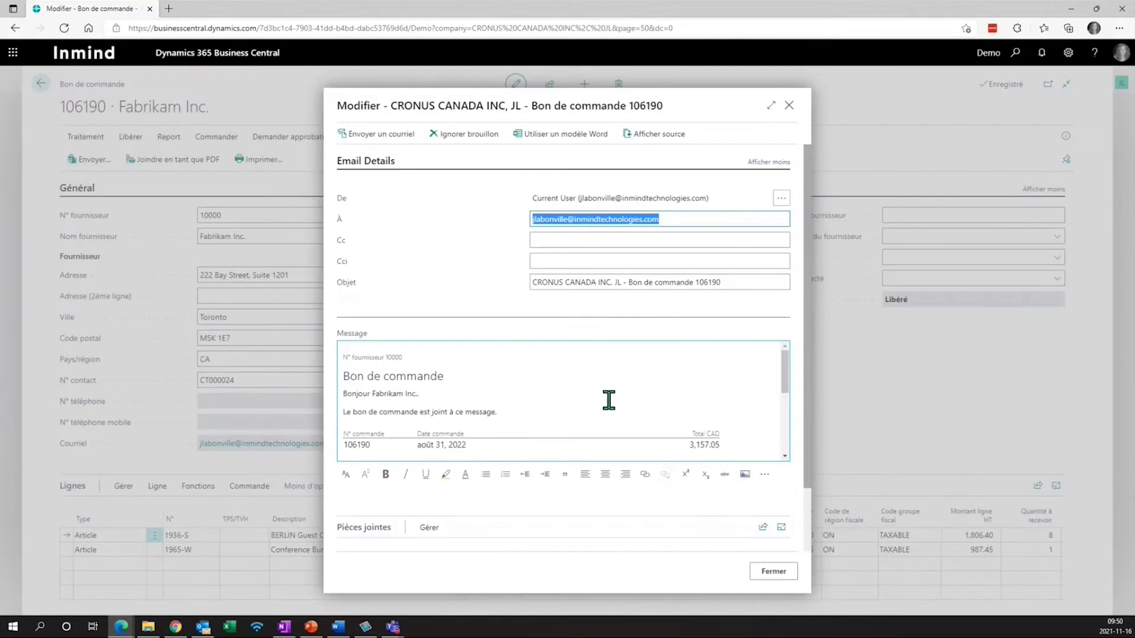
Check the e-mail's message text down to the signature and attach the file Information additionnelle.docx
{"action": "scroll", "coordinate": [473, 378], "scroll_direction": "down", "scroll_amount": 1}
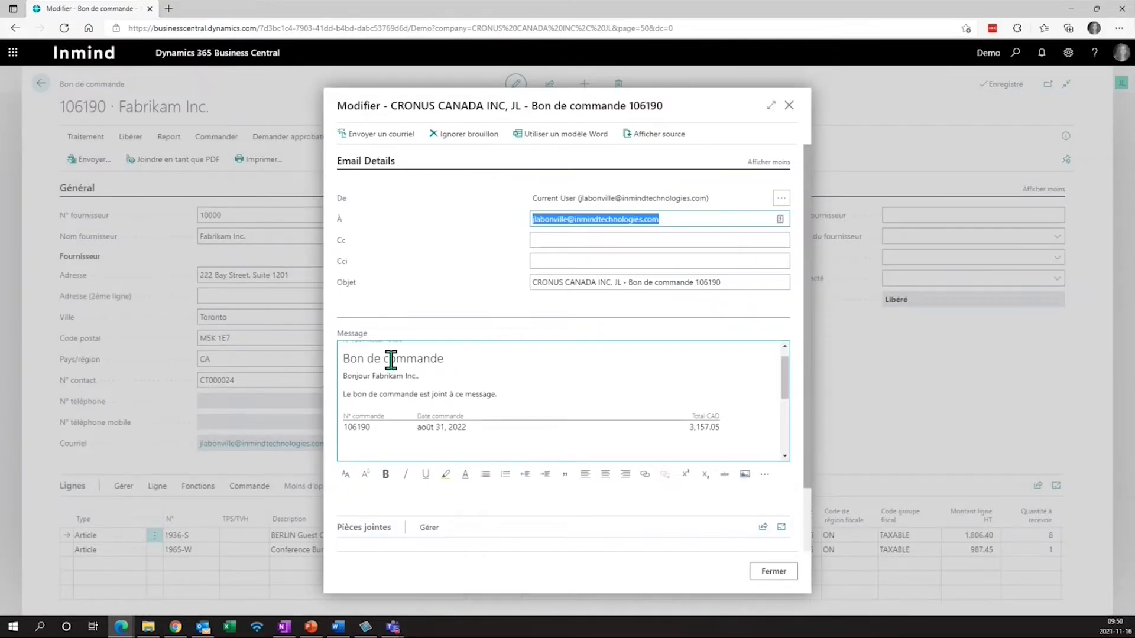
{"action": "left_click", "coordinate": [381, 374]}
{"action": "left_click", "coordinate": [516, 396]}
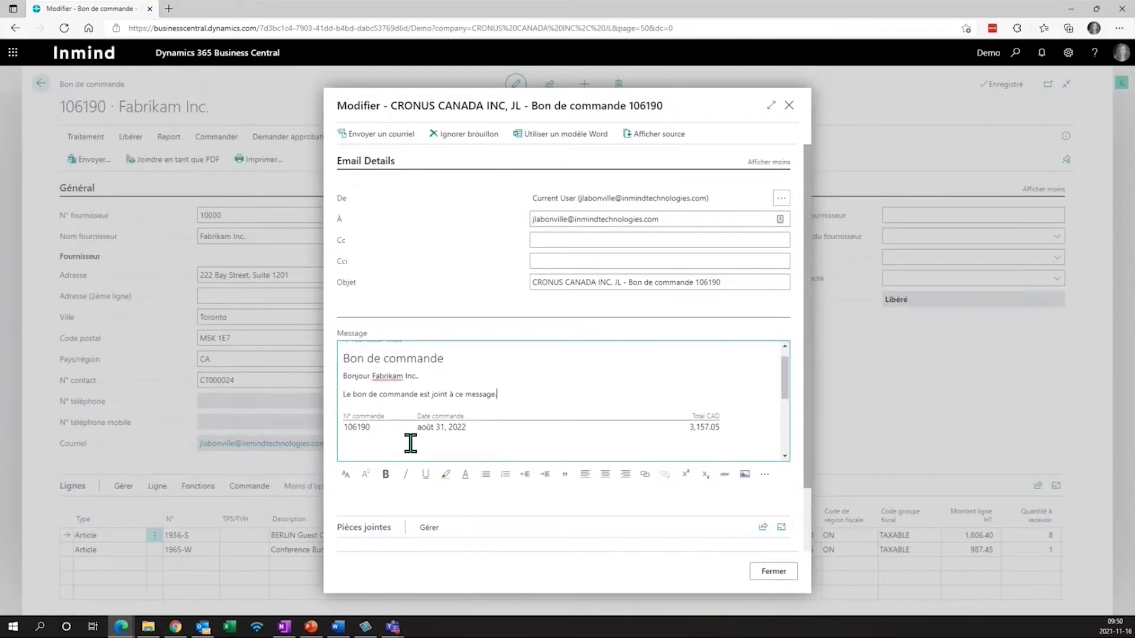
{"action": "scroll", "coordinate": [439, 417], "scroll_direction": "down", "scroll_amount": 4}
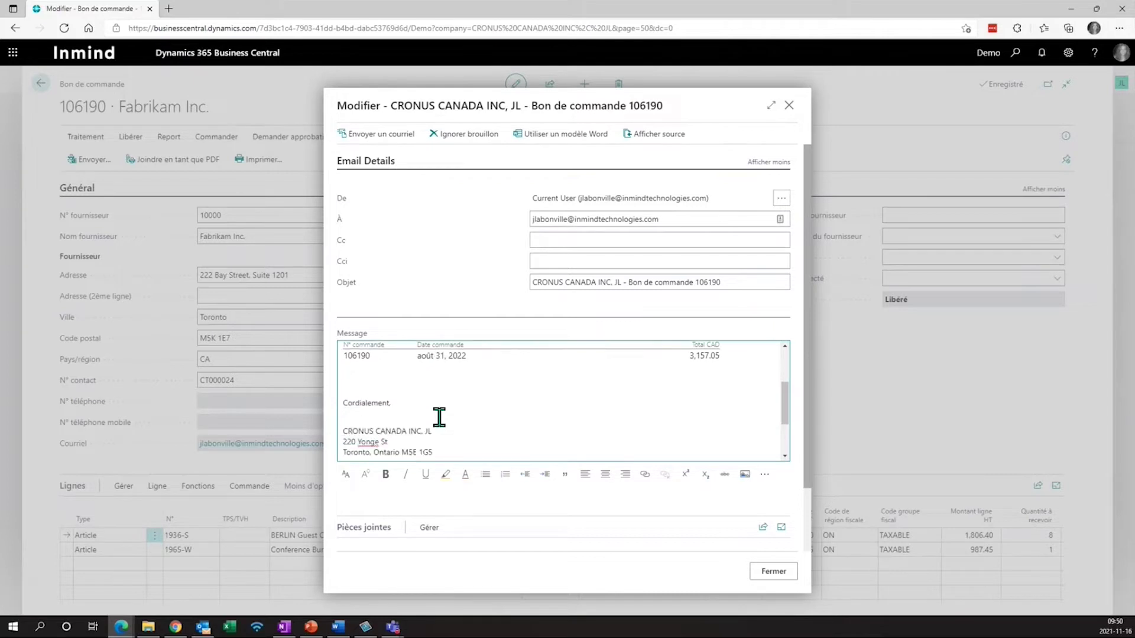
{"action": "scroll", "coordinate": [683, 499], "scroll_direction": "down", "scroll_amount": 1}
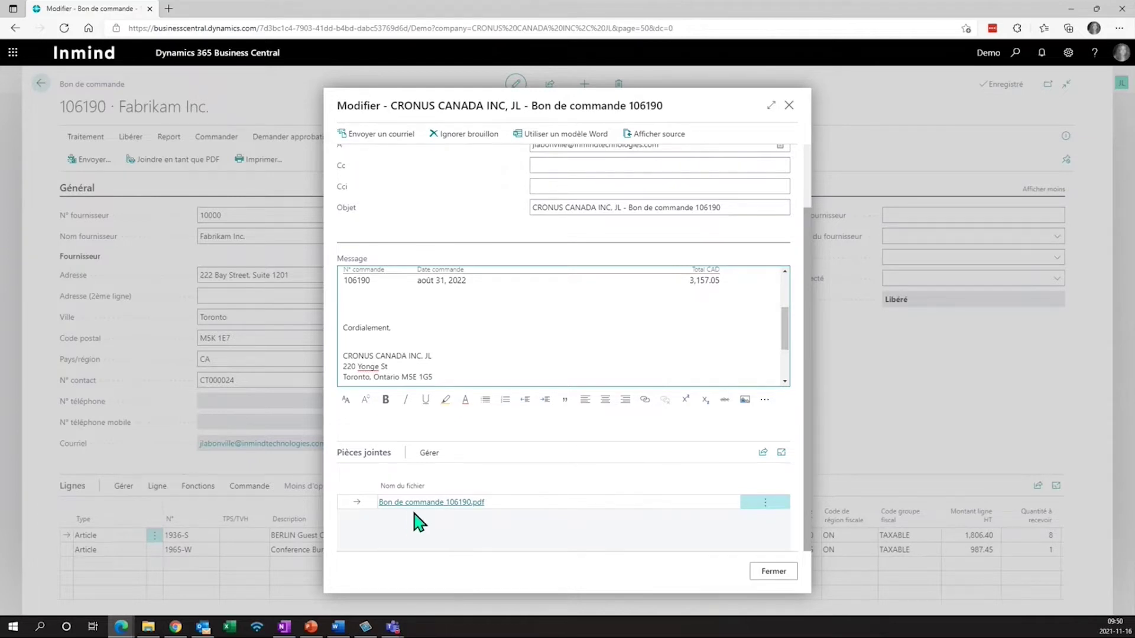
{"action": "left_click", "coordinate": [429, 453]}
{"action": "left_click", "coordinate": [377, 476]}
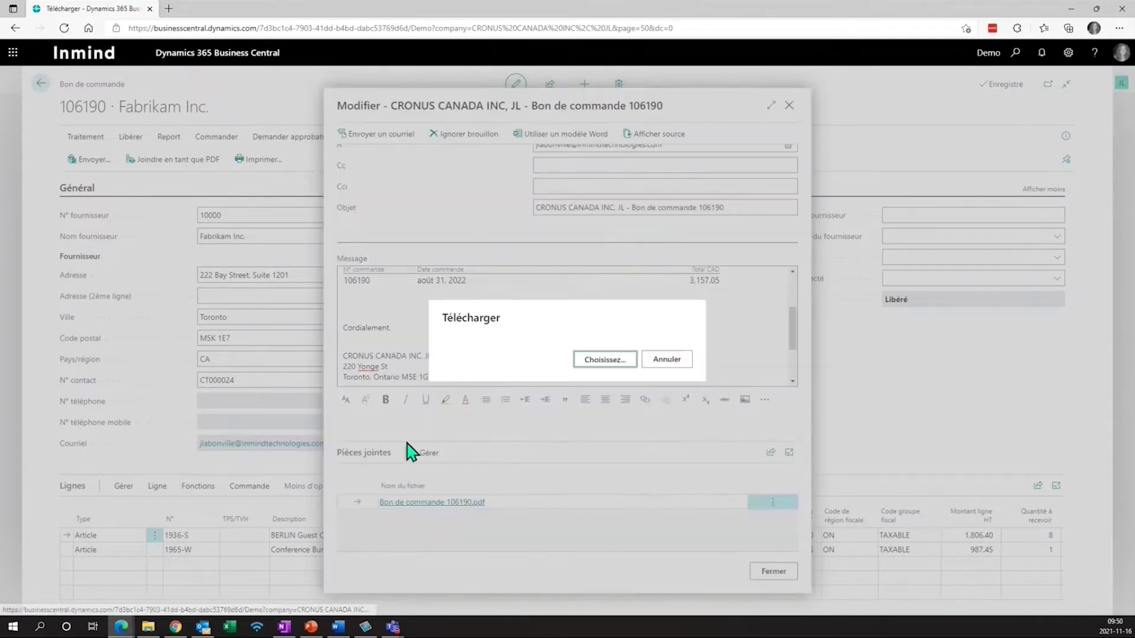
{"action": "left_click", "coordinate": [581, 362]}
{"action": "double_click", "coordinate": [137, 175]}
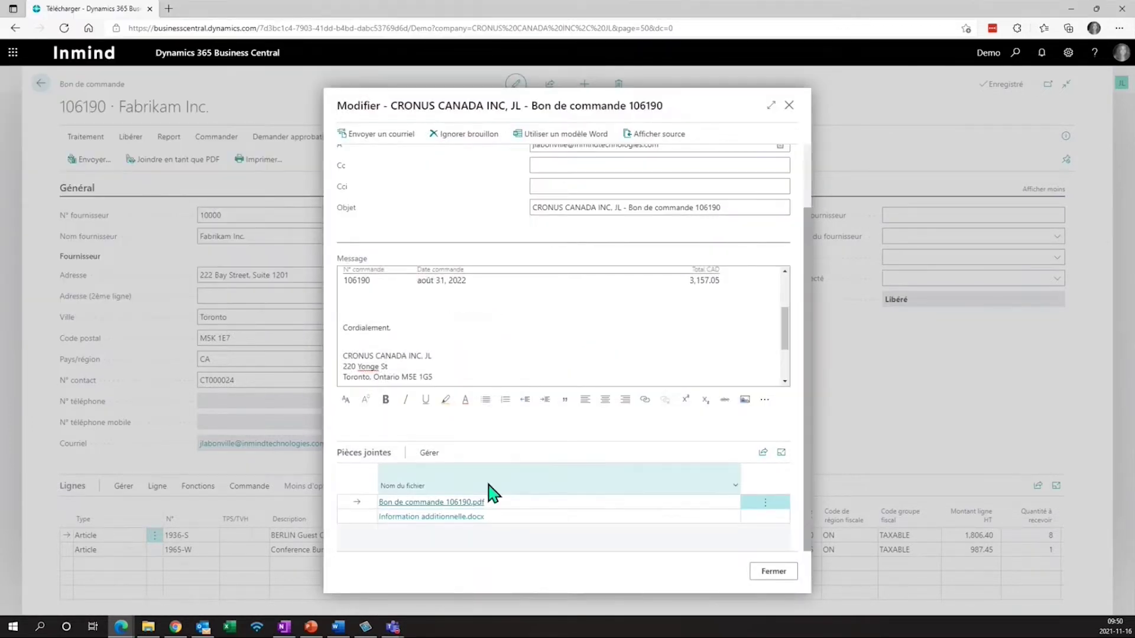
Add Fiche informative.docx from the purchase order's related attachments and send the e-mail to the vendor
{"action": "left_click", "coordinate": [429, 454]}
{"action": "left_click", "coordinate": [393, 503]}
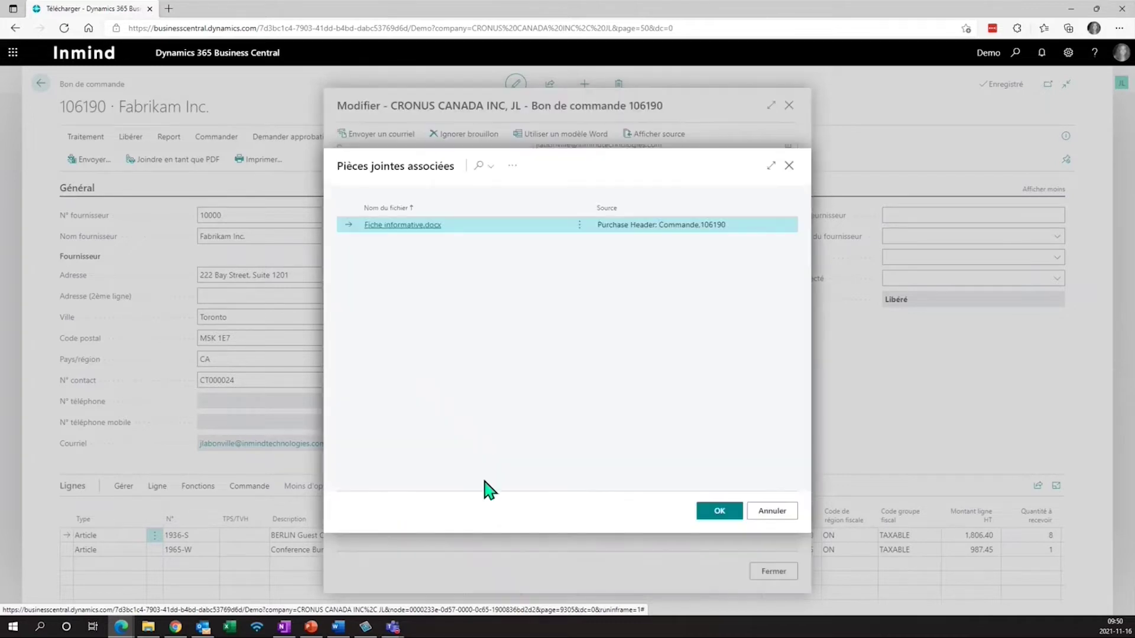
{"action": "left_click", "coordinate": [719, 511]}
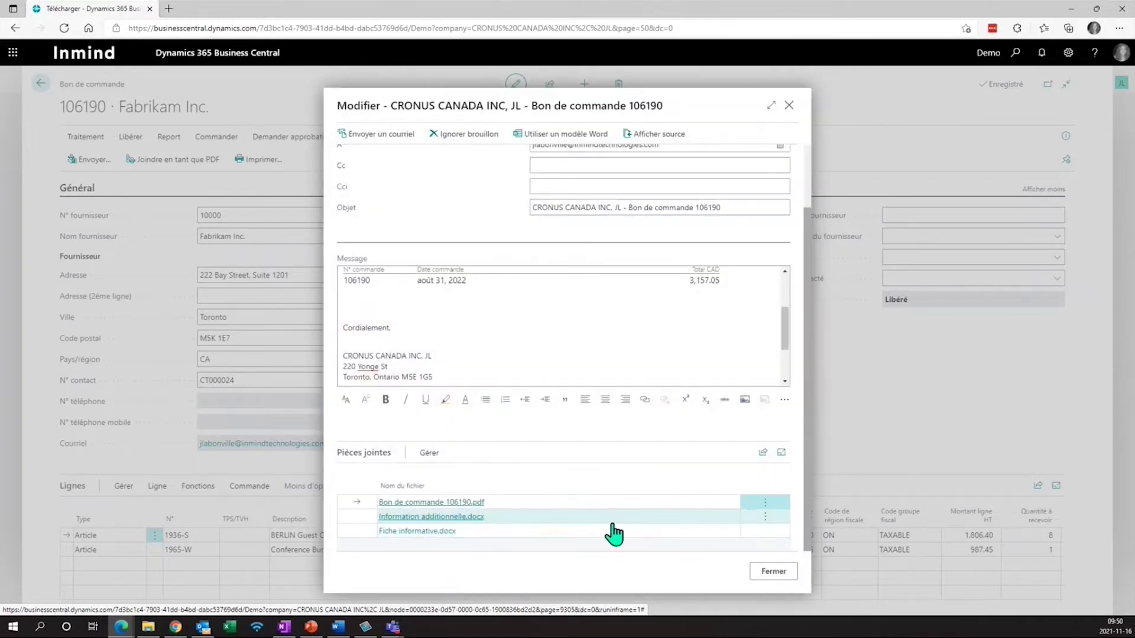
{"action": "left_click", "coordinate": [384, 141]}
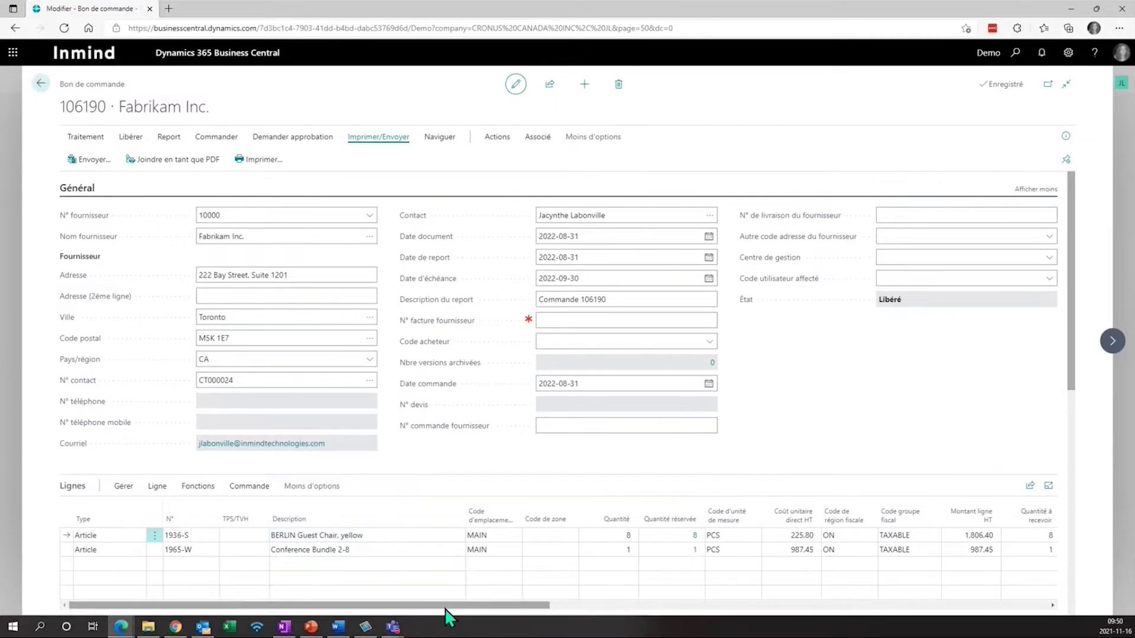
Set the quantity to receive on the BERLIN Guest Chair, yellow purchase line to 8
{"action": "left_click_drag", "start_coordinate": [458, 605], "coordinate": [639, 615]}
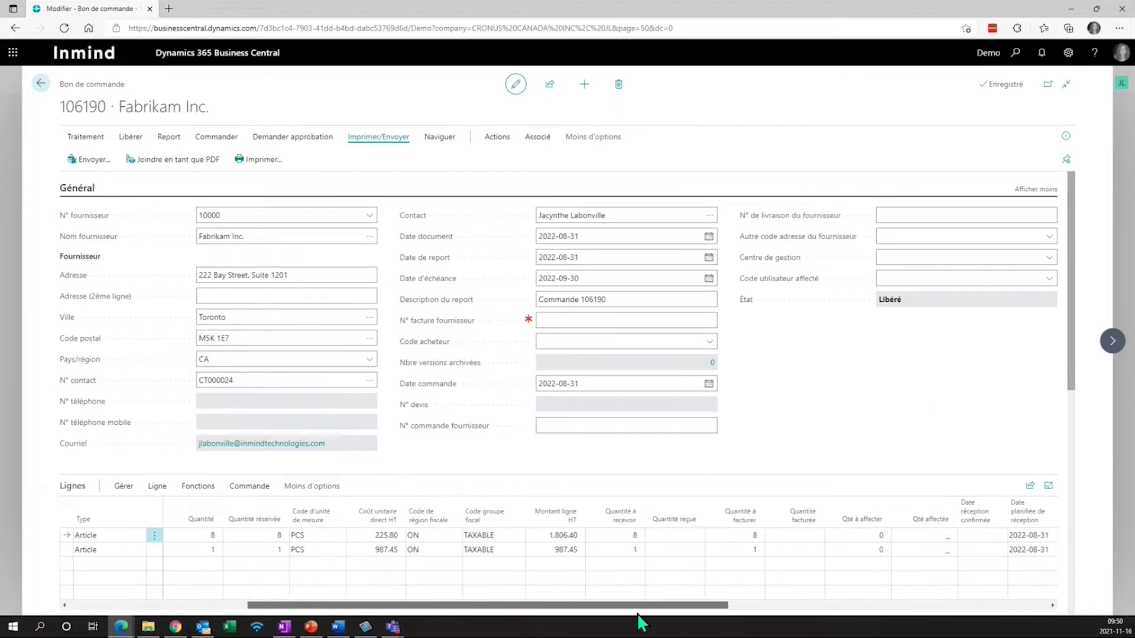
{"action": "left_click", "coordinate": [630, 535]}
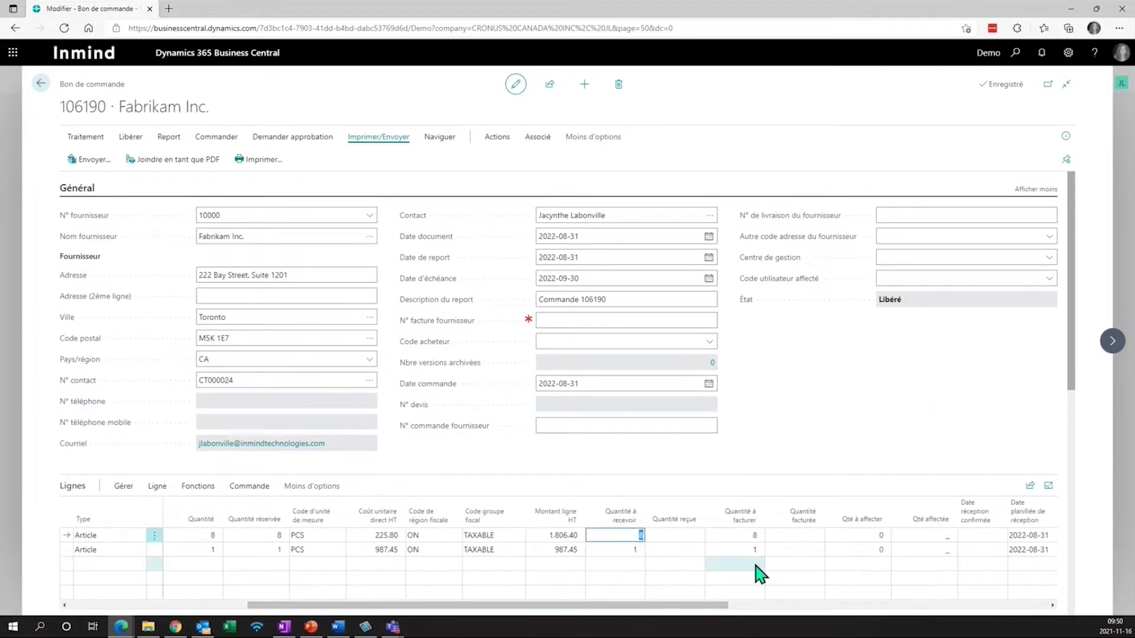
{"action": "key", "text": "Tab"}
{"action": "left_click", "coordinate": [620, 532]}
{"action": "type", "text": "8"}
{"action": "key", "text": "Tab"}
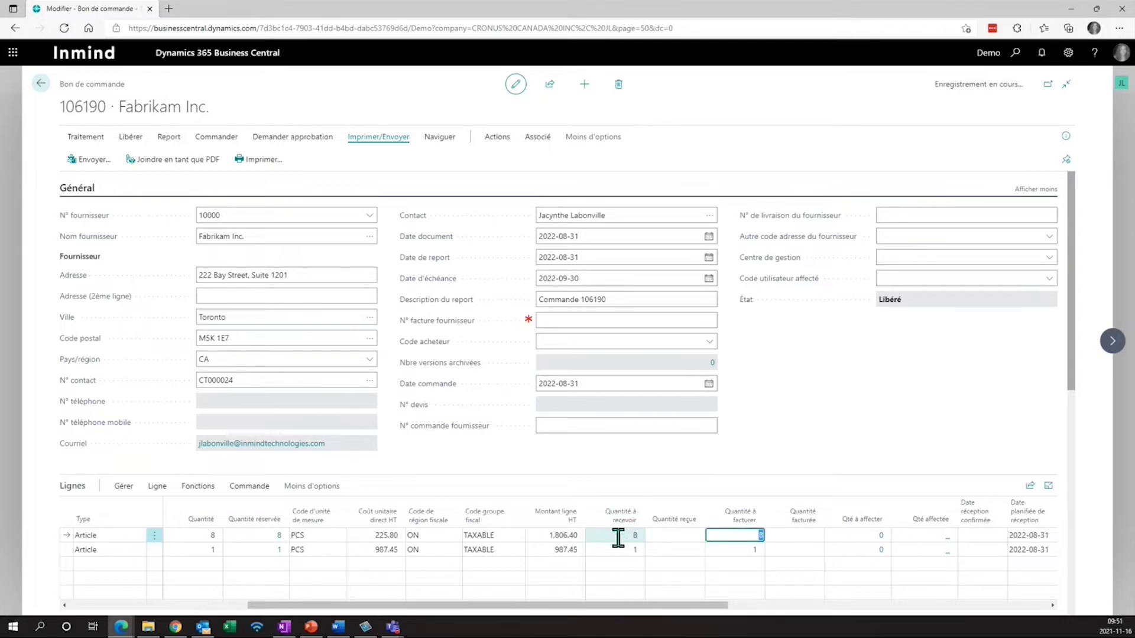
Post the Fabrikam Inc. purchase order as a receipt only, without invoicing it
{"action": "left_click", "coordinate": [168, 137]}
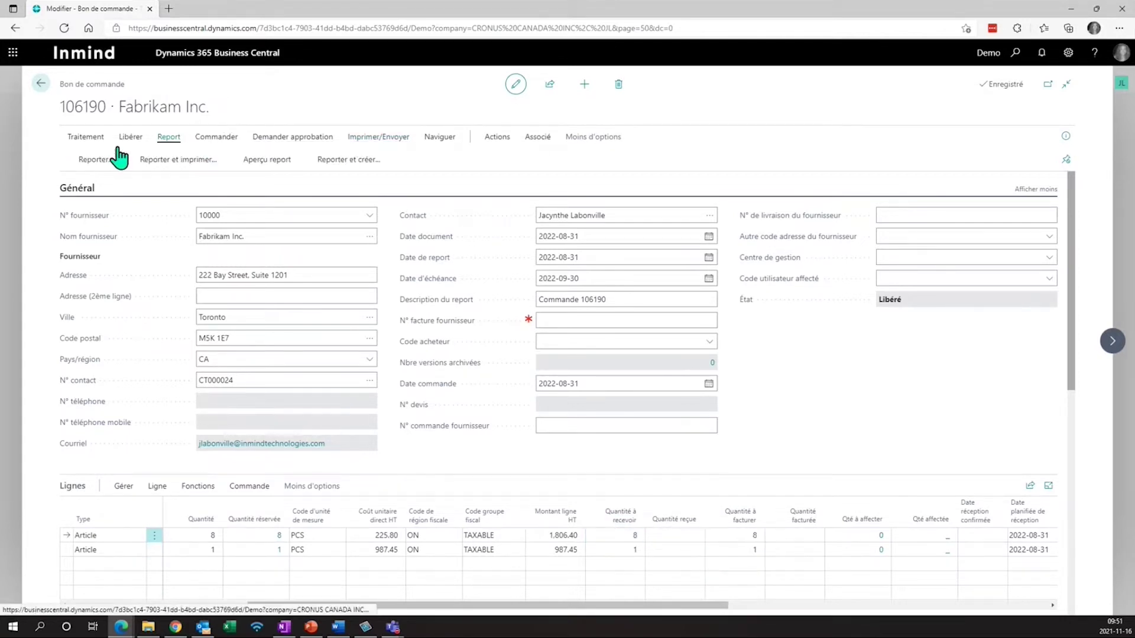
{"action": "left_click", "coordinate": [83, 157]}
{"action": "left_click", "coordinate": [495, 308]}
{"action": "left_click", "coordinate": [613, 375]}
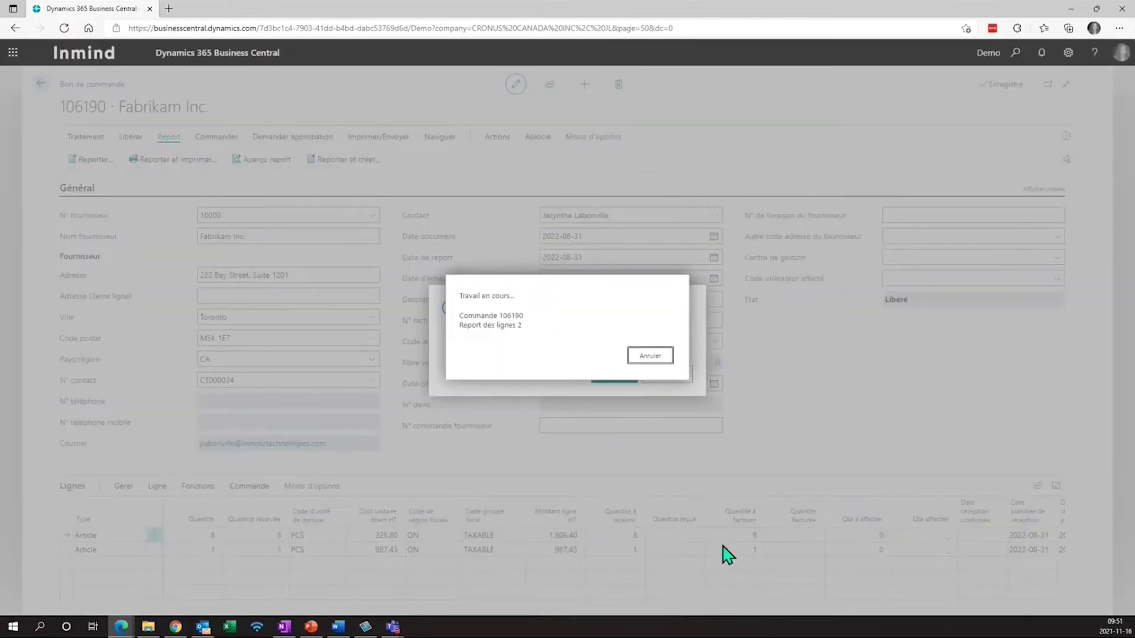
{"action": "key", "text": "Return"}
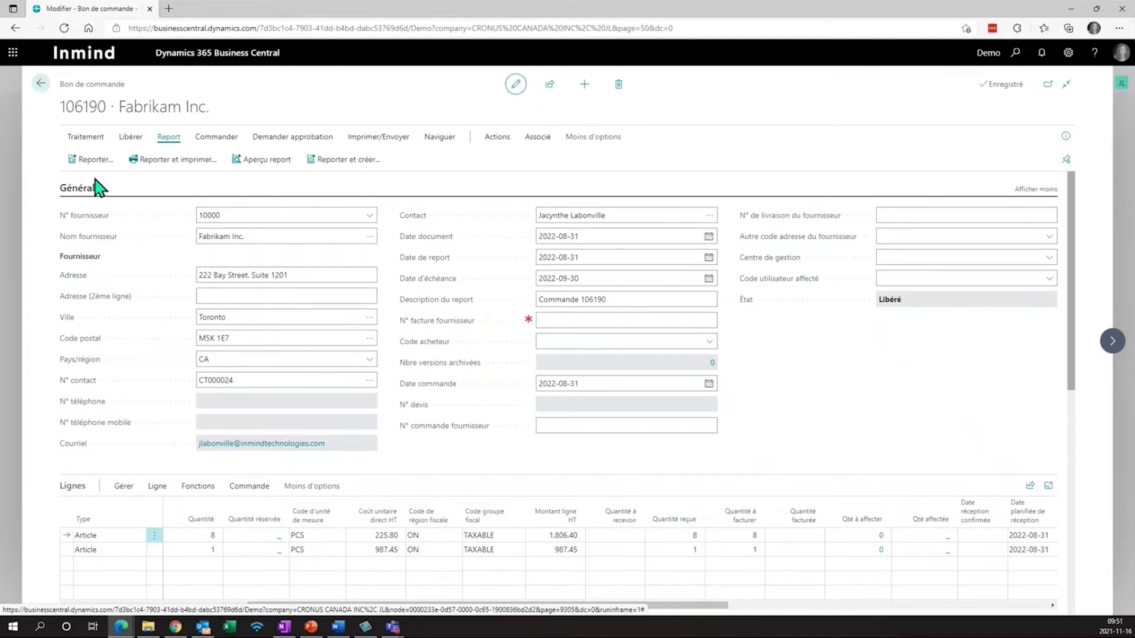
Leave the purchase order and open the newest Adatum Corp. order from the list of sales documents
{"action": "left_click", "coordinate": [40, 84]}
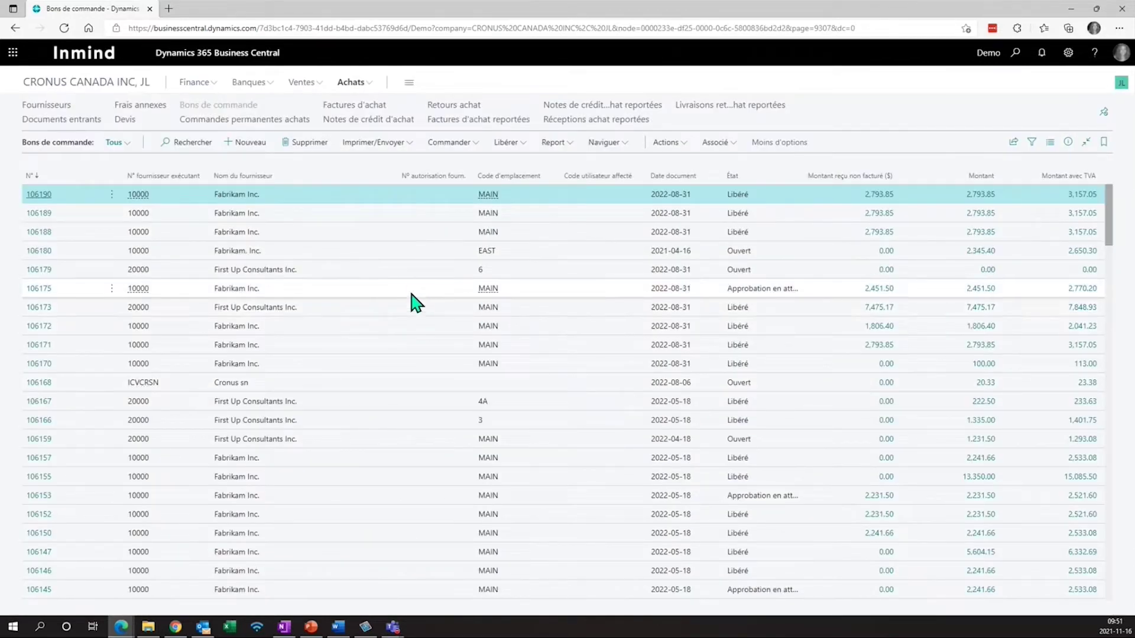
{"action": "left_click", "coordinate": [300, 87]}
{"action": "left_click", "coordinate": [169, 104]}
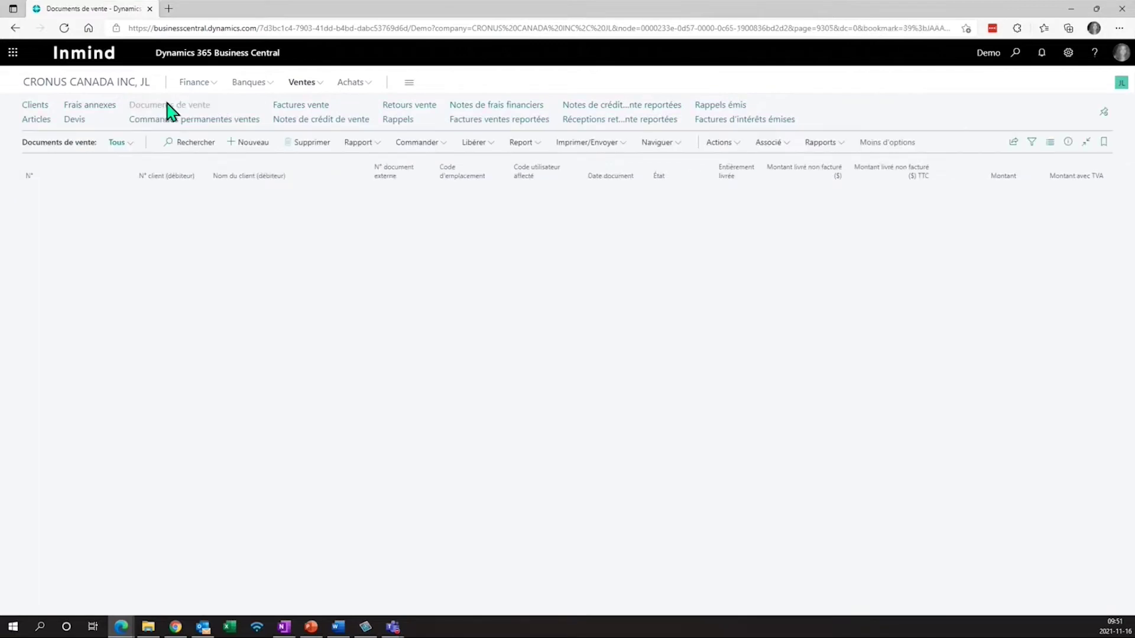
{"action": "left_click", "coordinate": [33, 175]}
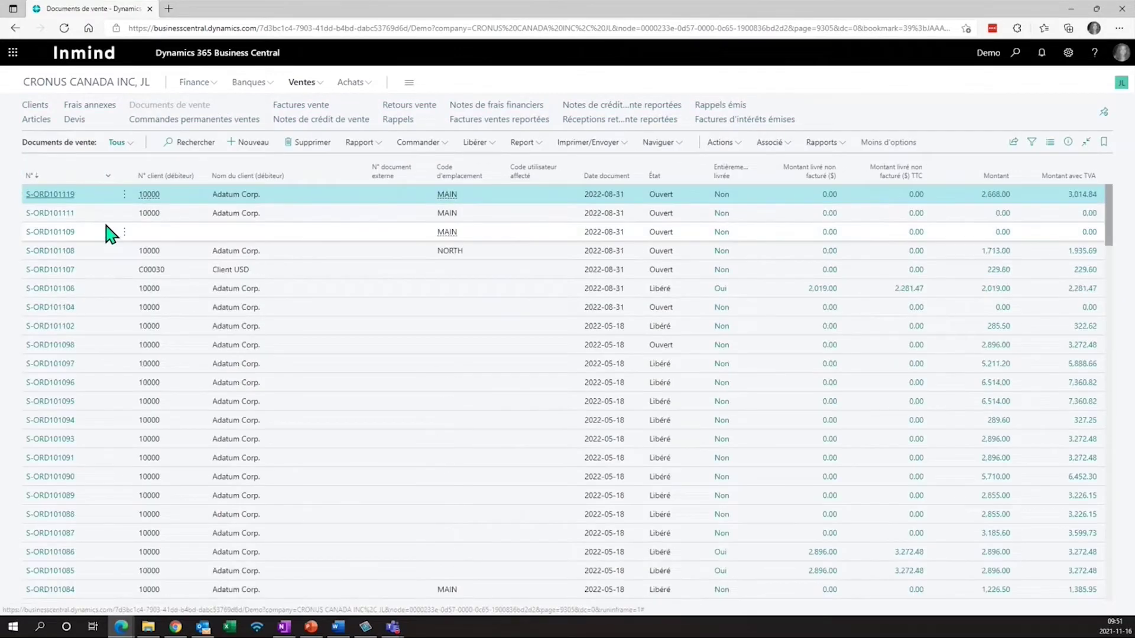
{"action": "left_click", "coordinate": [59, 196]}
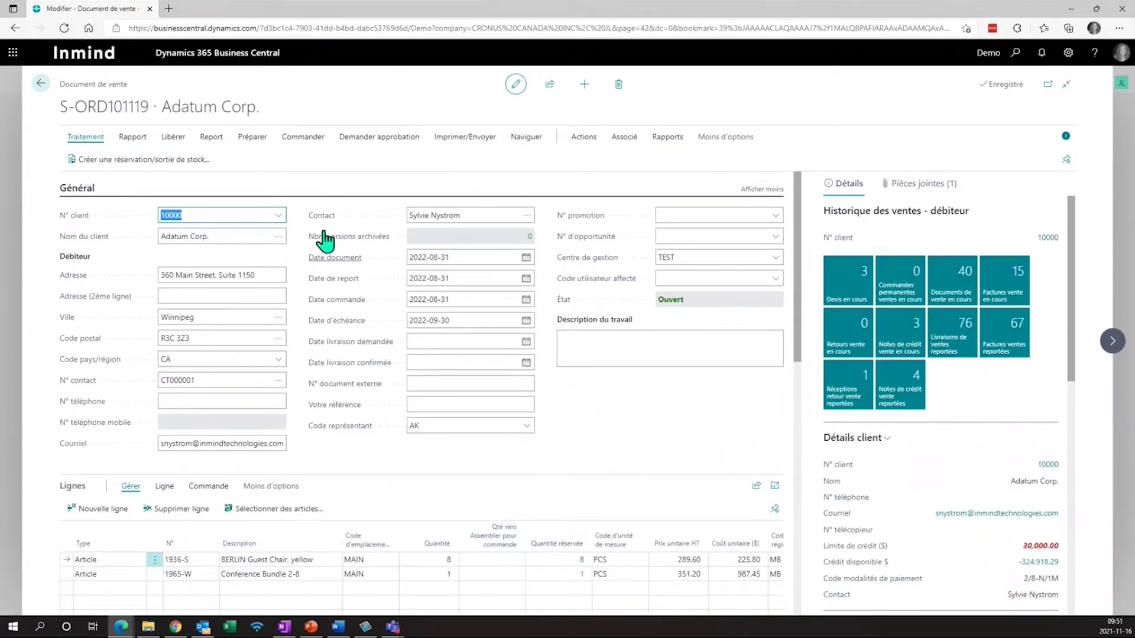
Post the Adatum Corp. sales order with the Livrer et Facturer option and decline opening the posted invoice
{"action": "left_click", "coordinate": [212, 137]}
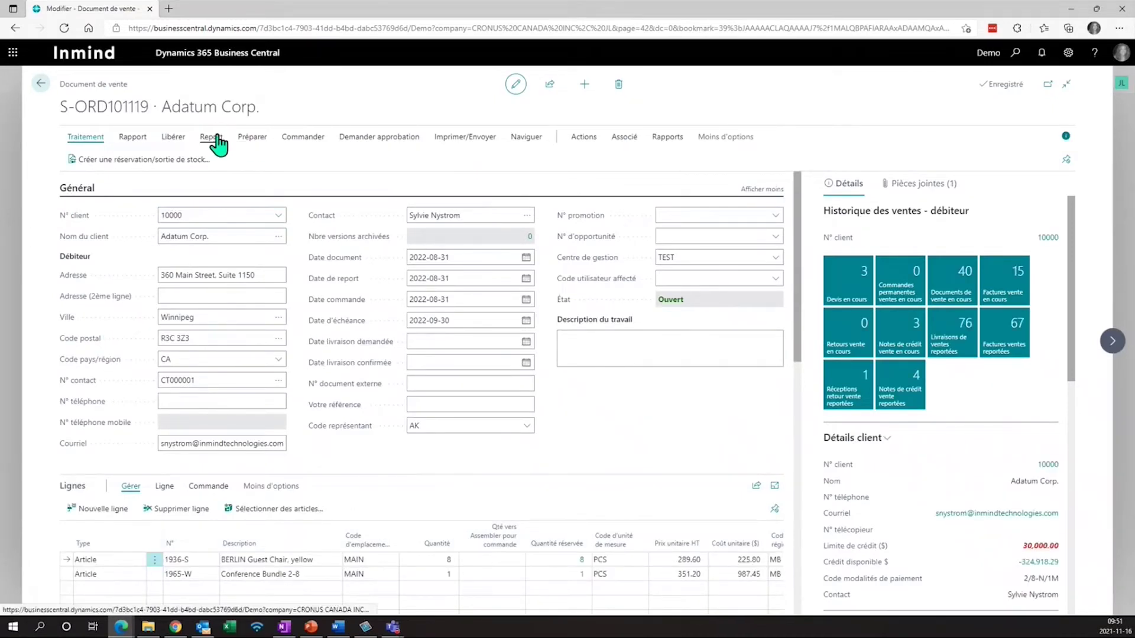
{"action": "left_click", "coordinate": [103, 168]}
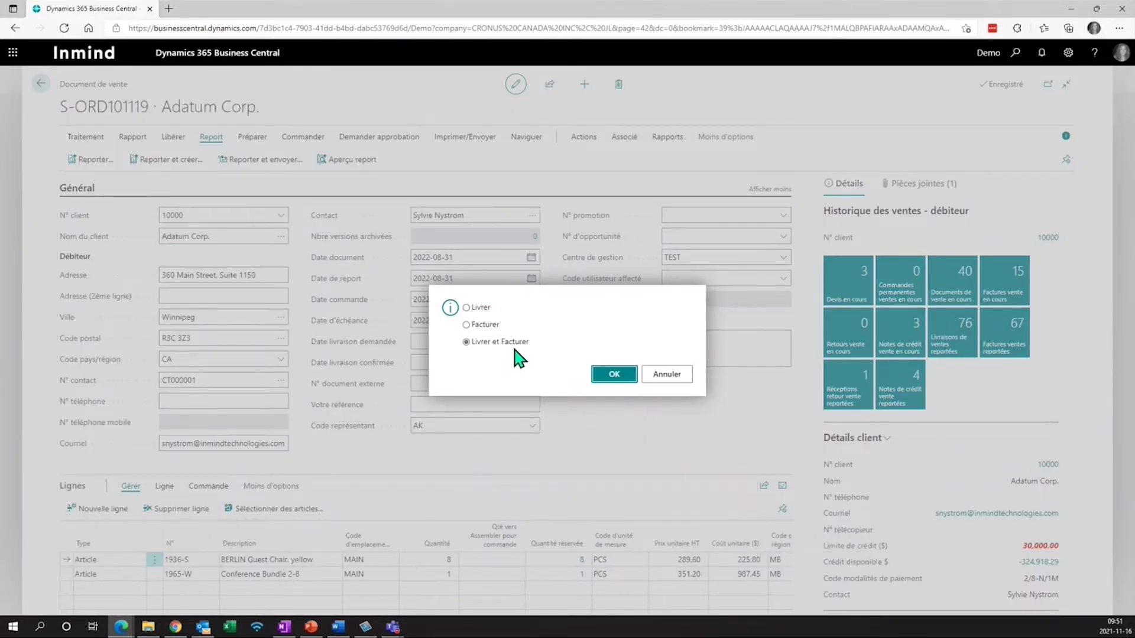
{"action": "left_click", "coordinate": [613, 381]}
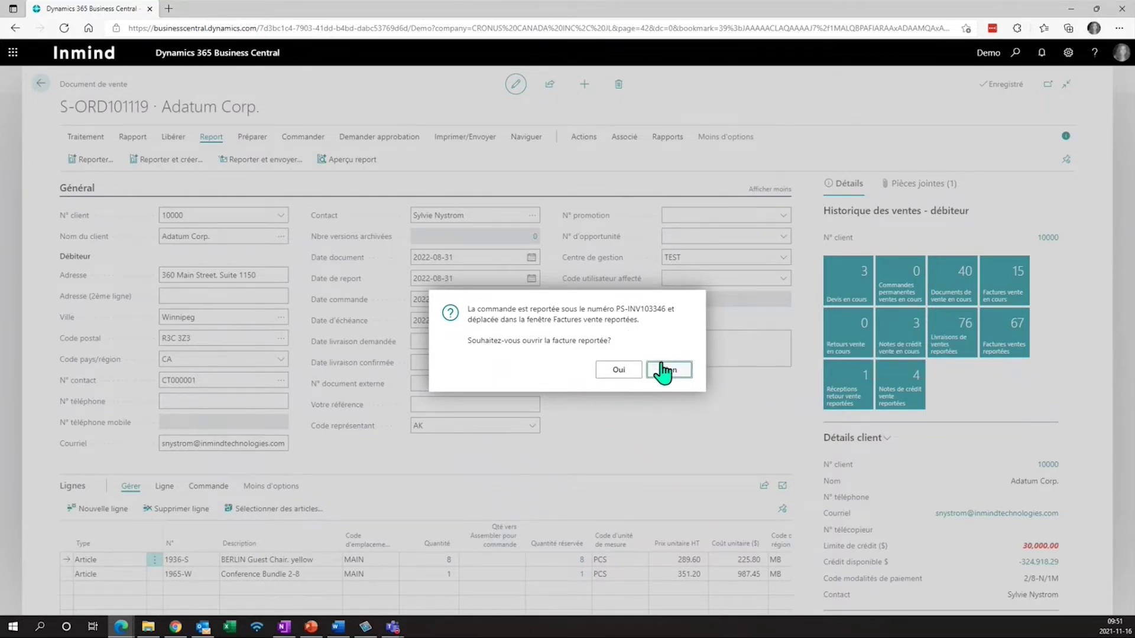
{"action": "left_click", "coordinate": [679, 378]}
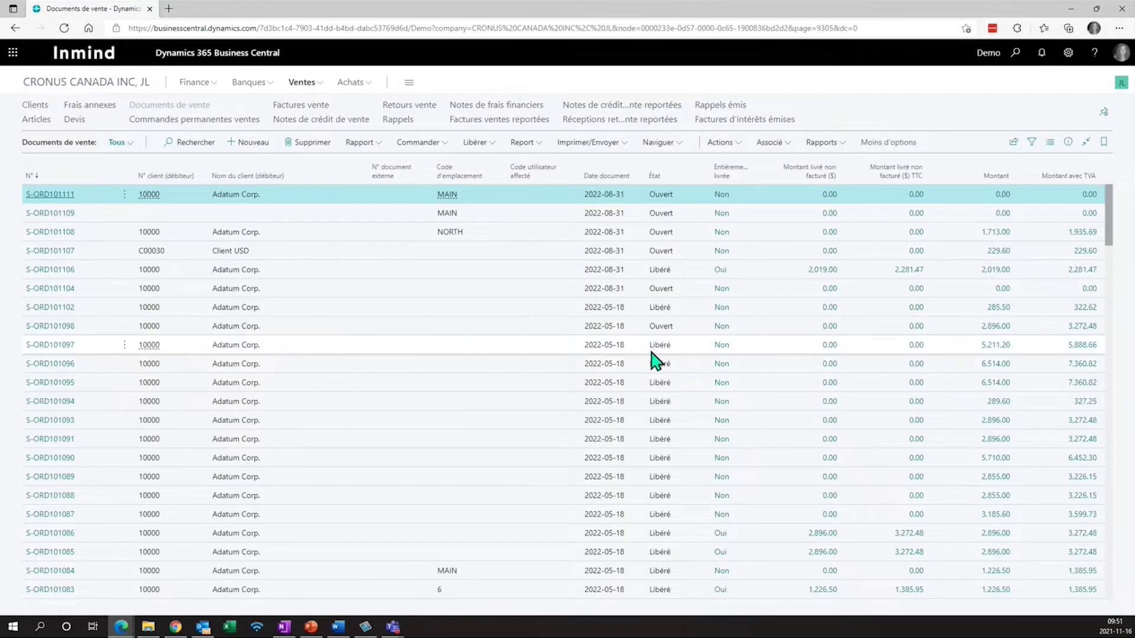
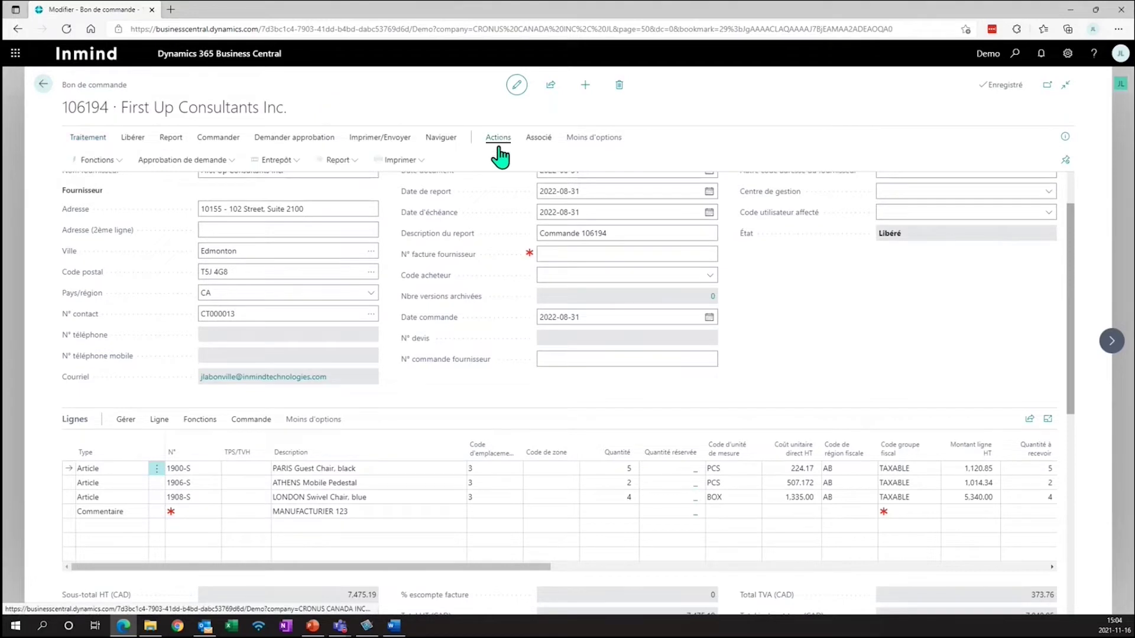
Create an inventory put-away for the First Up Consultants Inc. purchase order, with put-away creation enabled and pick creation disabled
{"action": "left_click", "coordinate": [289, 163]}
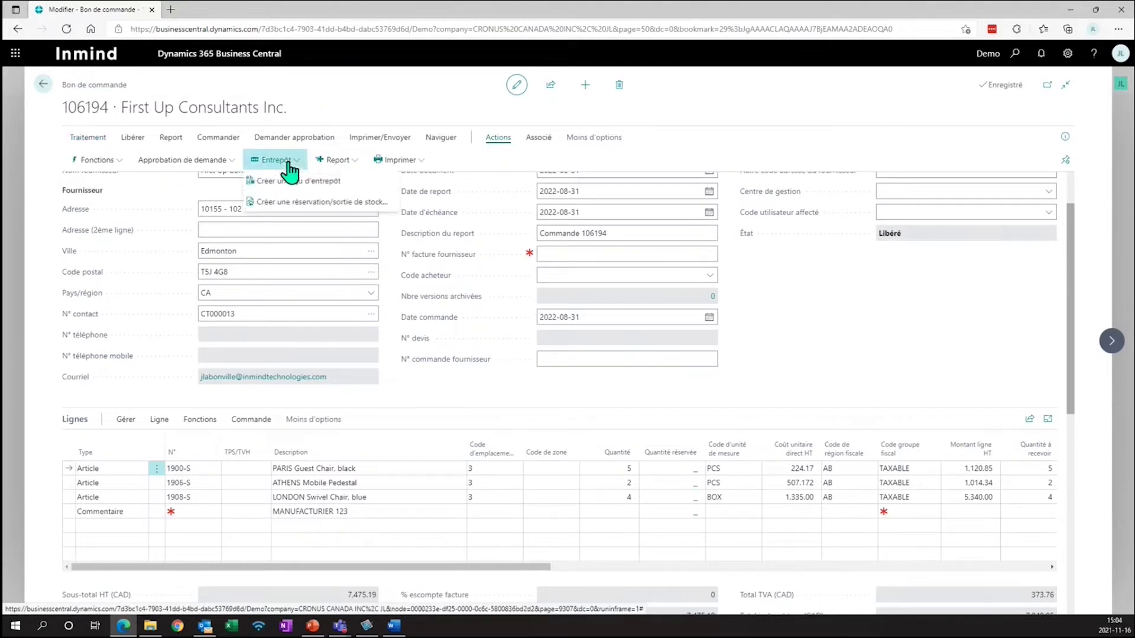
{"action": "left_click", "coordinate": [320, 203]}
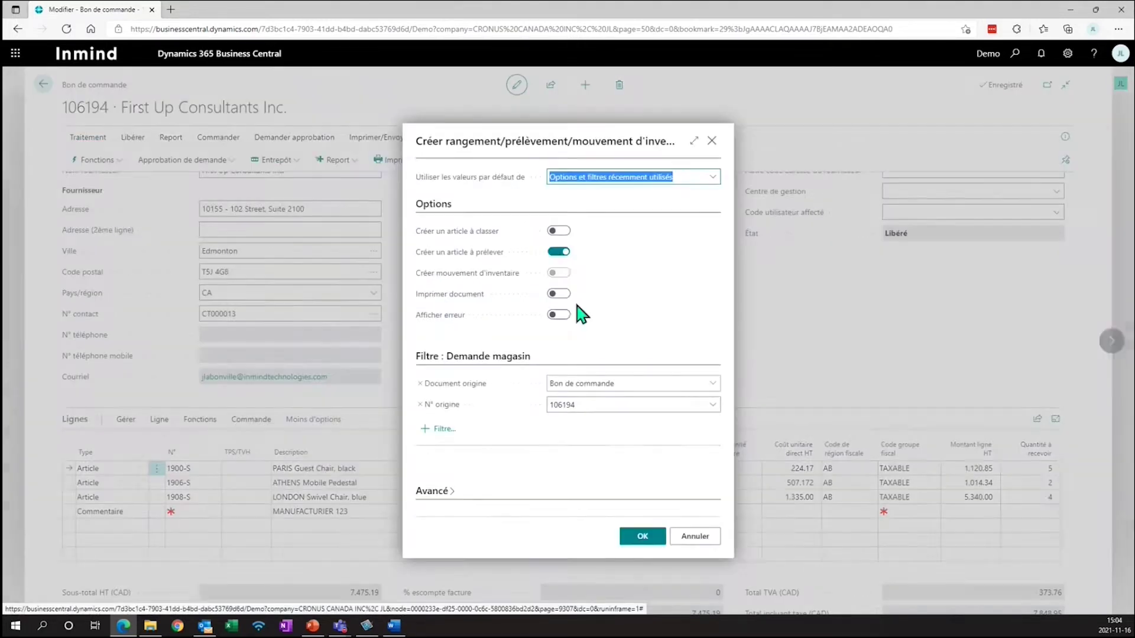
{"action": "left_click", "coordinate": [558, 230]}
{"action": "left_click", "coordinate": [559, 252]}
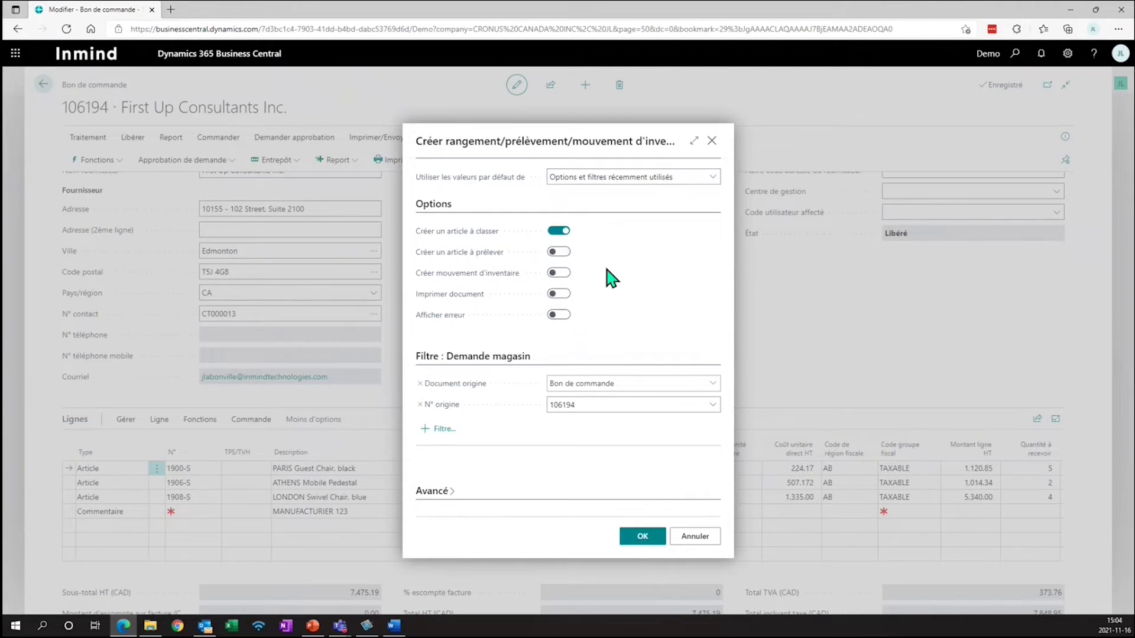
{"action": "left_click", "coordinate": [643, 538]}
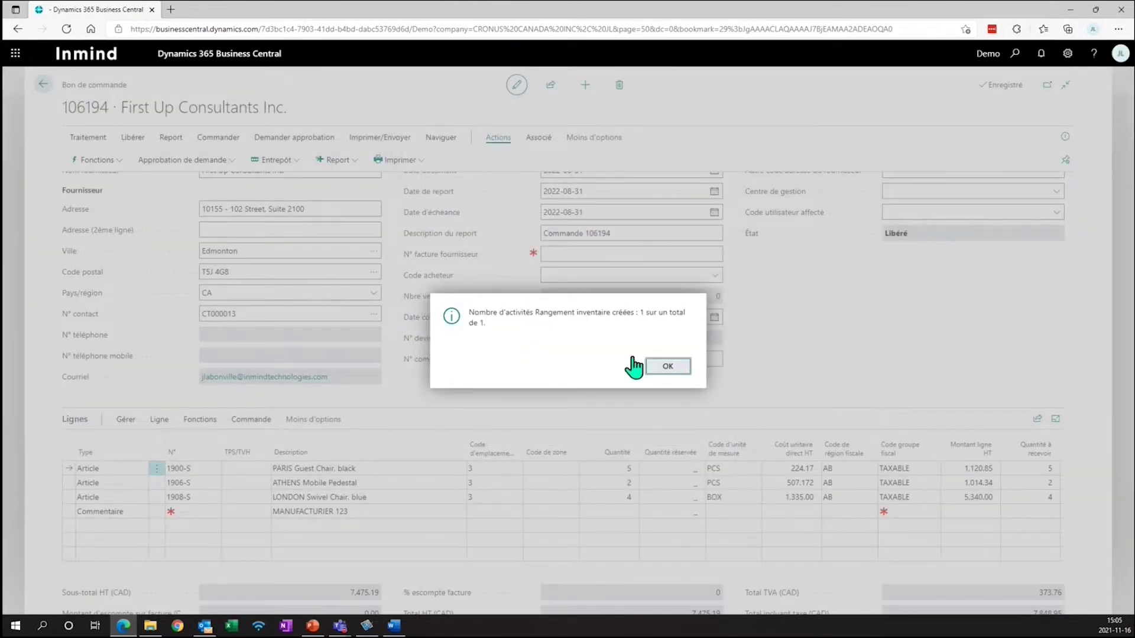
{"action": "left_click", "coordinate": [653, 366]}
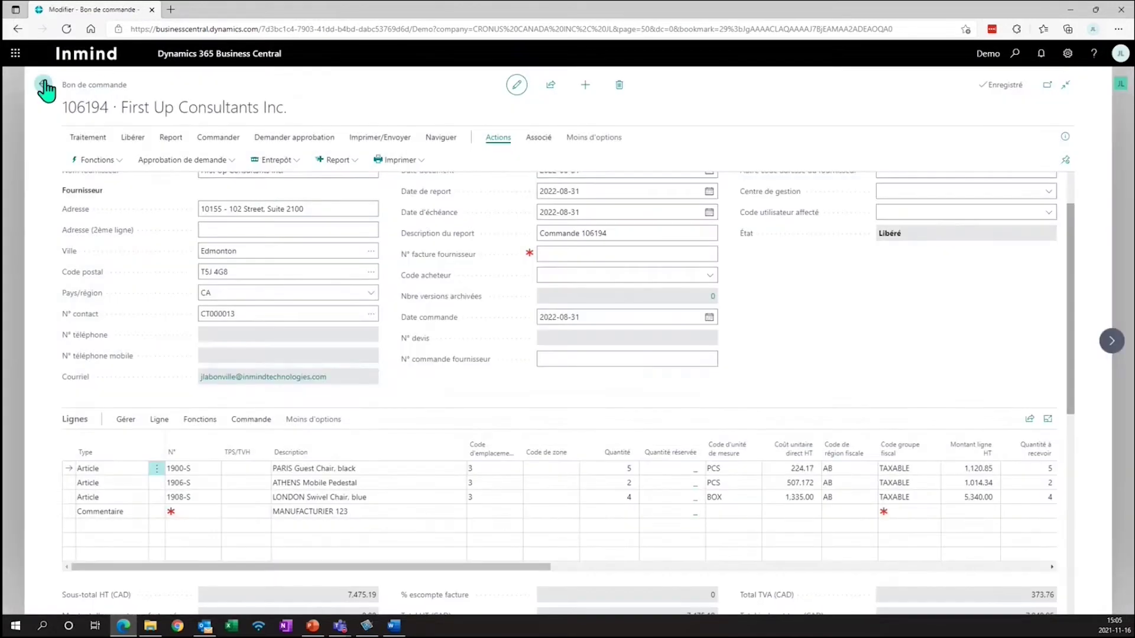
Return to the purchase order list, search for the inventory put-aways page, and open the put-away for the First Up Consultants Inc. order
{"action": "key", "text": "Escape"}
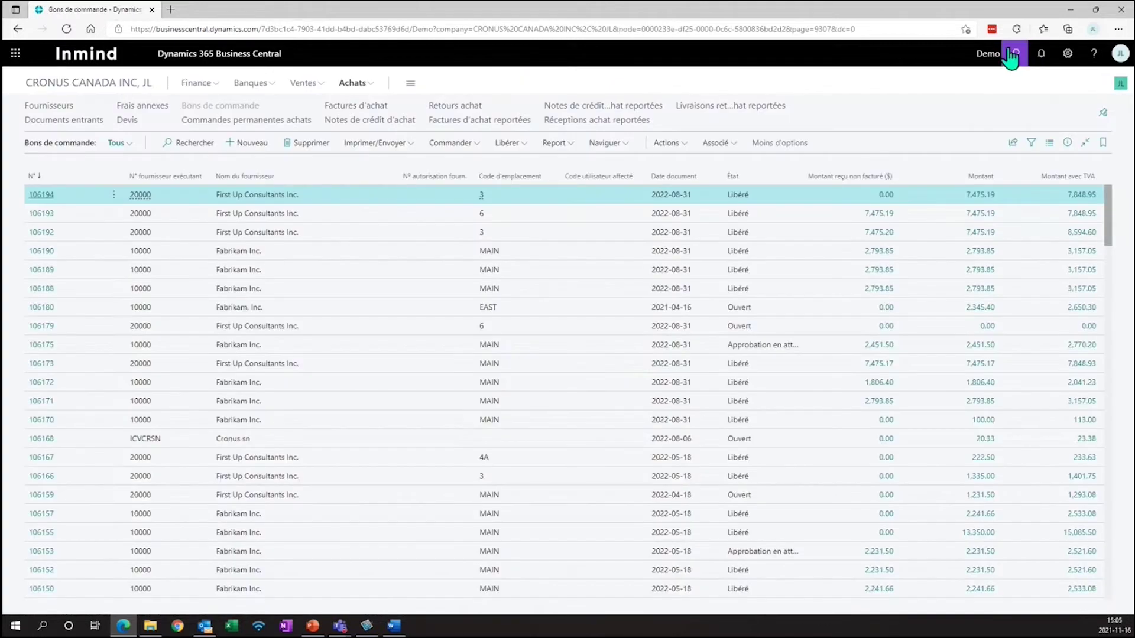
{"action": "left_click", "coordinate": [1014, 54]}
{"action": "type", "text": "article stock"}
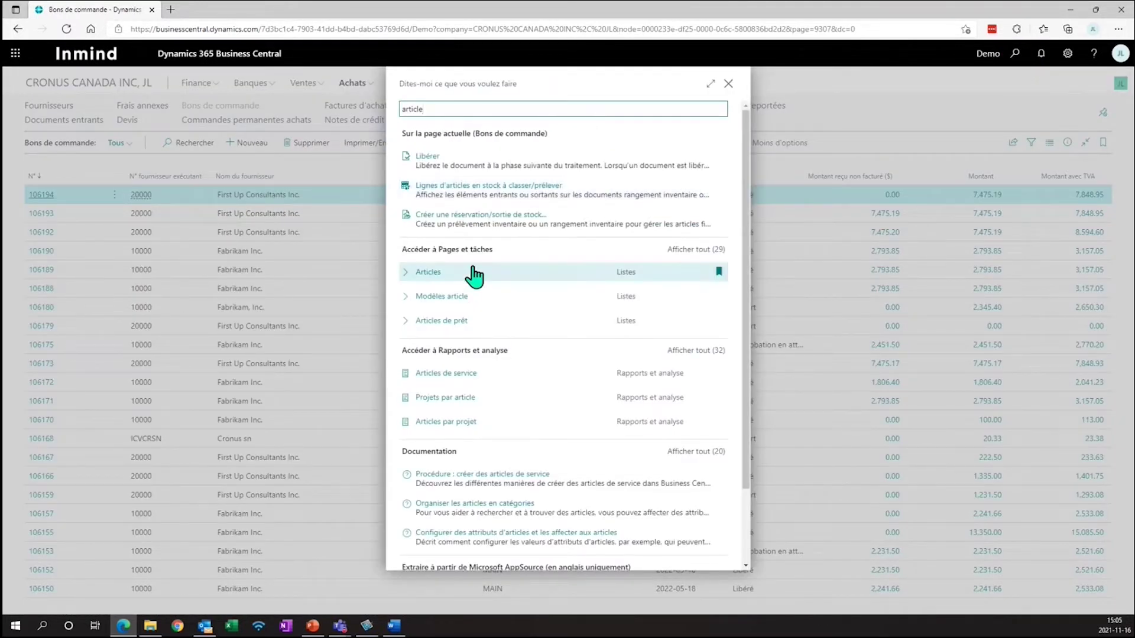
{"action": "left_click", "coordinate": [487, 242]}
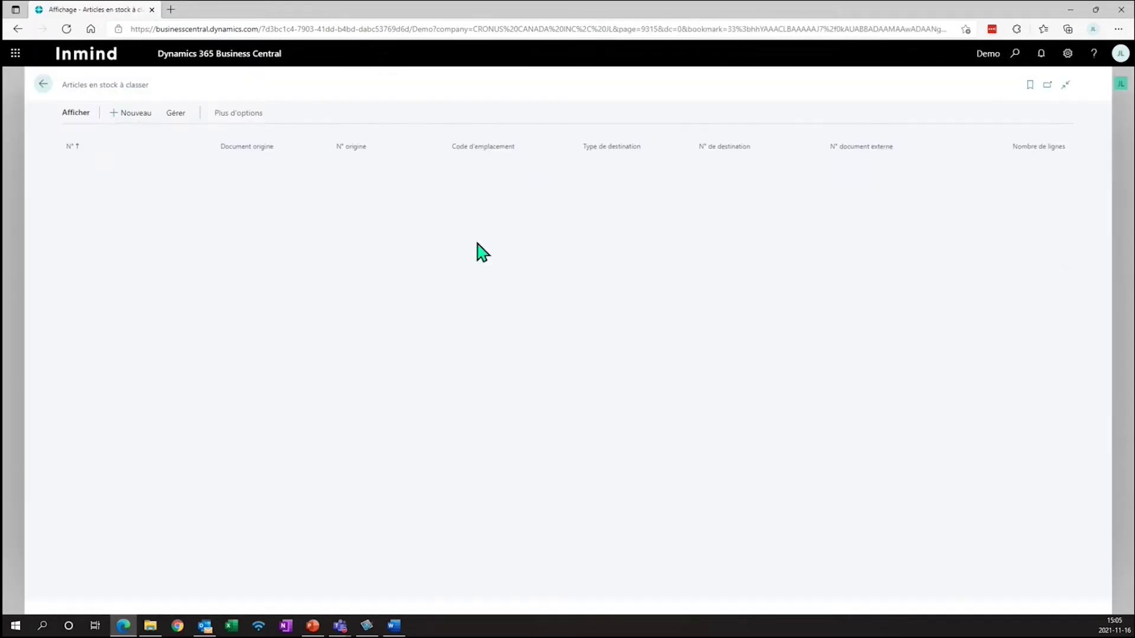
{"action": "left_click", "coordinate": [83, 258]}
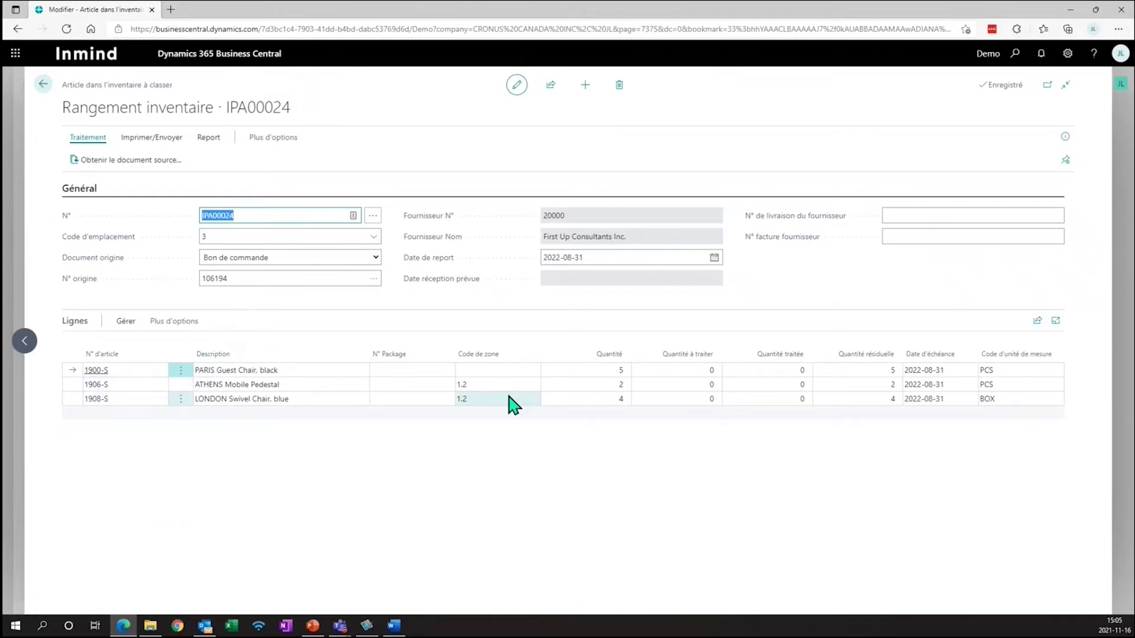
Set the quantity to handle to 5 and the zone code to 1.1 on the PARIS Guest Chair line
{"action": "left_click", "coordinate": [486, 385]}
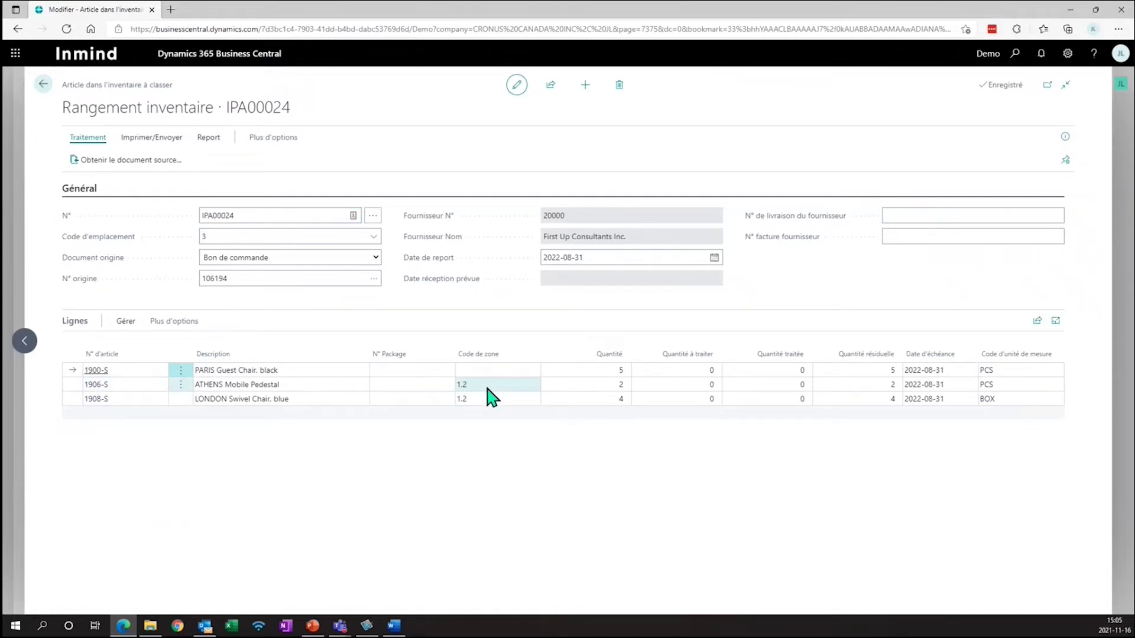
{"action": "left_click", "coordinate": [651, 370]}
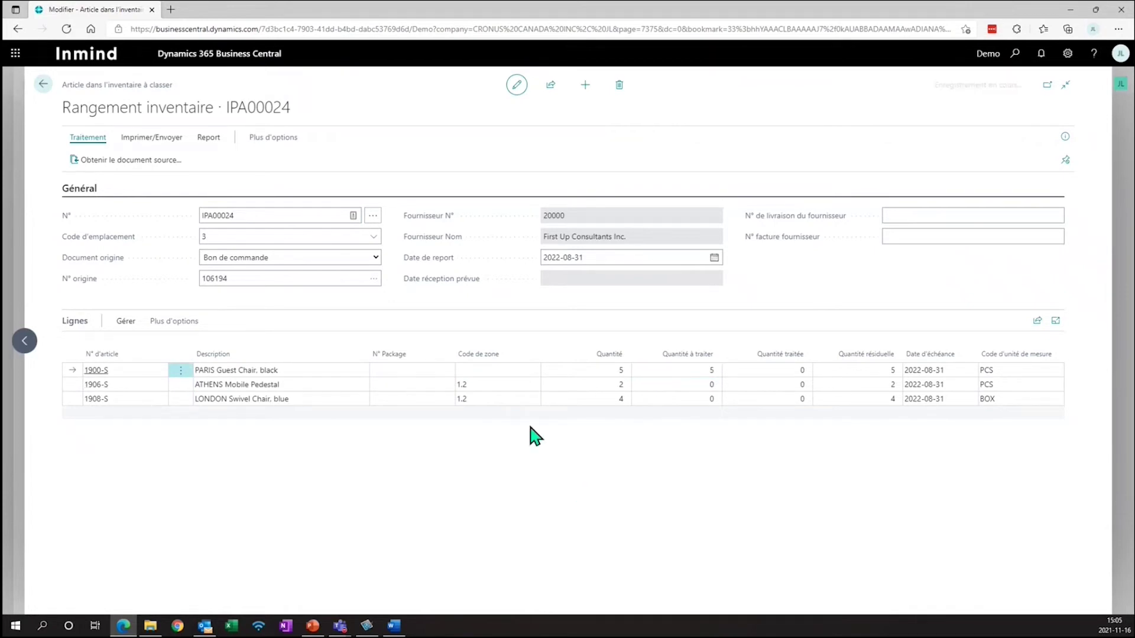
{"action": "left_click", "coordinate": [507, 369]}
{"action": "left_click", "coordinate": [534, 370]}
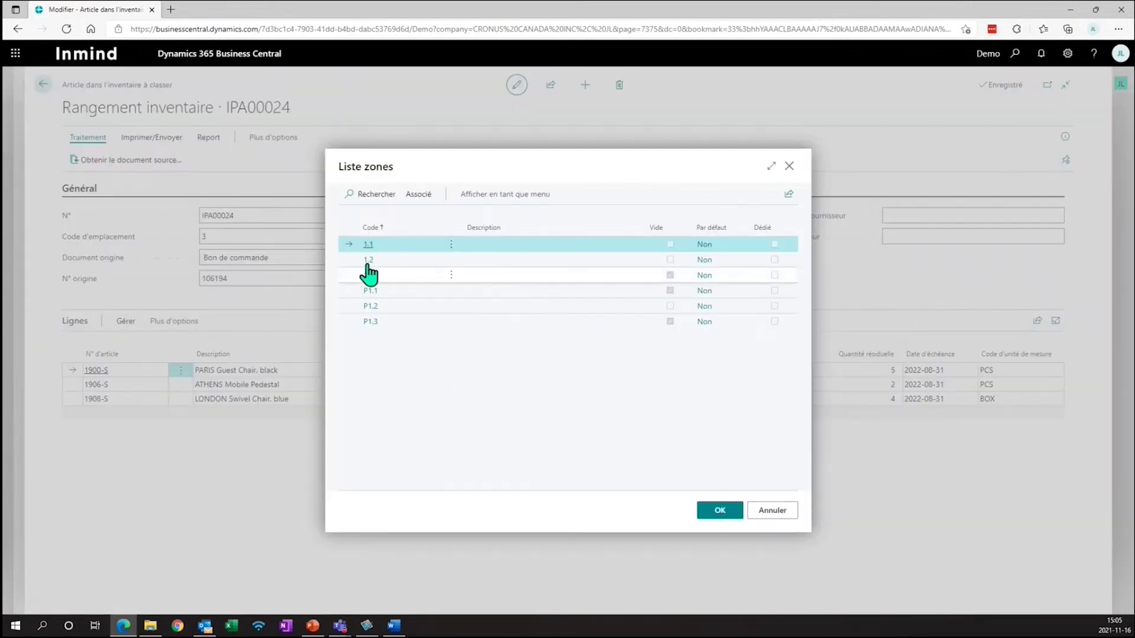
{"action": "double_click", "coordinate": [365, 244]}
Set the ATHENS Mobile Pedestal line's quantity to handle to 2 and the LONDON Swivel Chair line's zone code to 1.3
{"action": "left_click", "coordinate": [495, 385]}
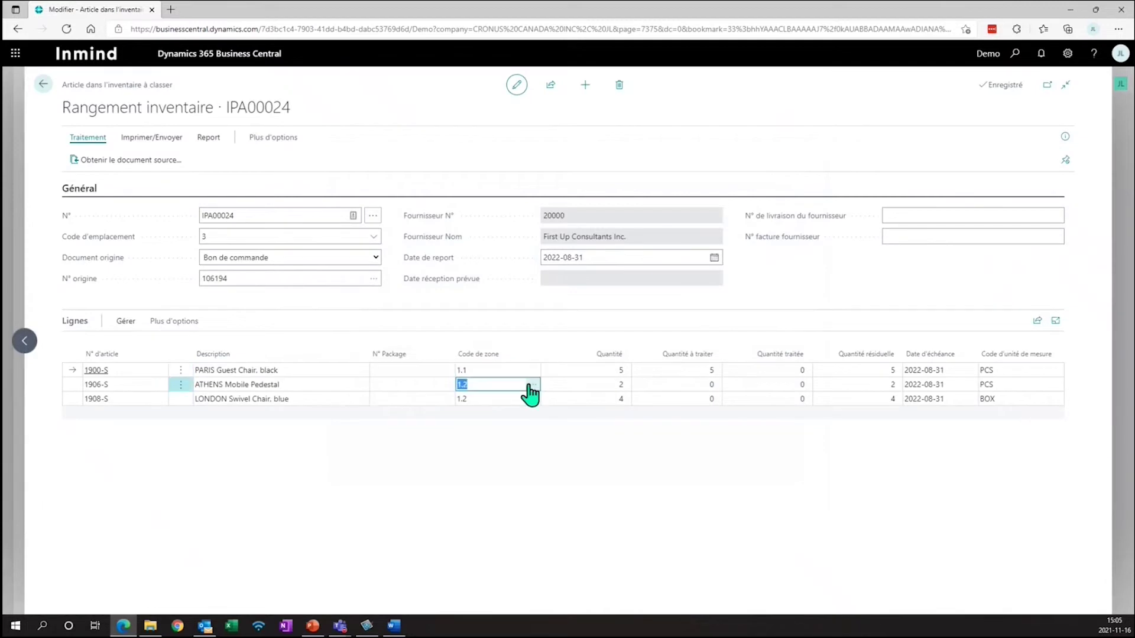
{"action": "left_click", "coordinate": [501, 399]}
{"action": "left_click", "coordinate": [674, 384]}
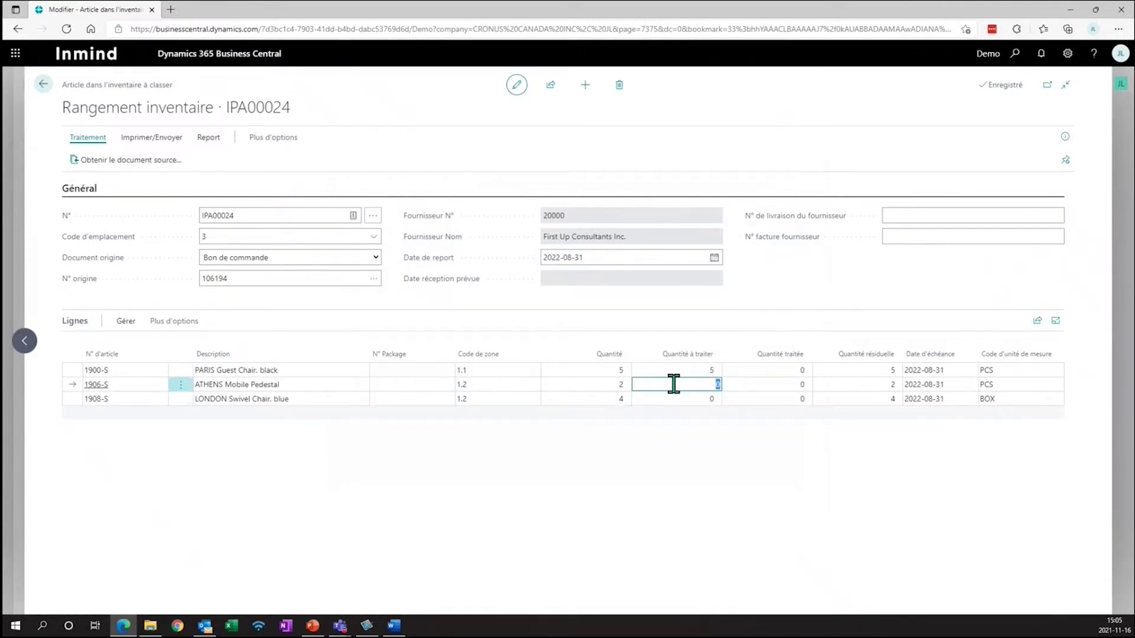
{"action": "left_click", "coordinate": [495, 399]}
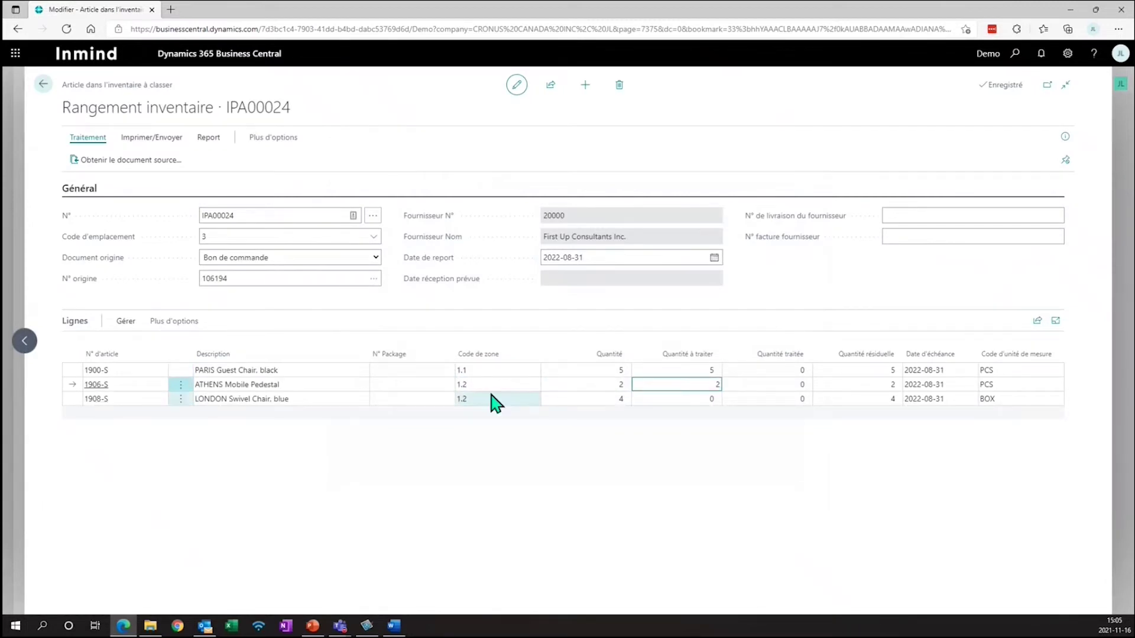
{"action": "left_click", "coordinate": [532, 399]}
{"action": "double_click", "coordinate": [371, 274]}
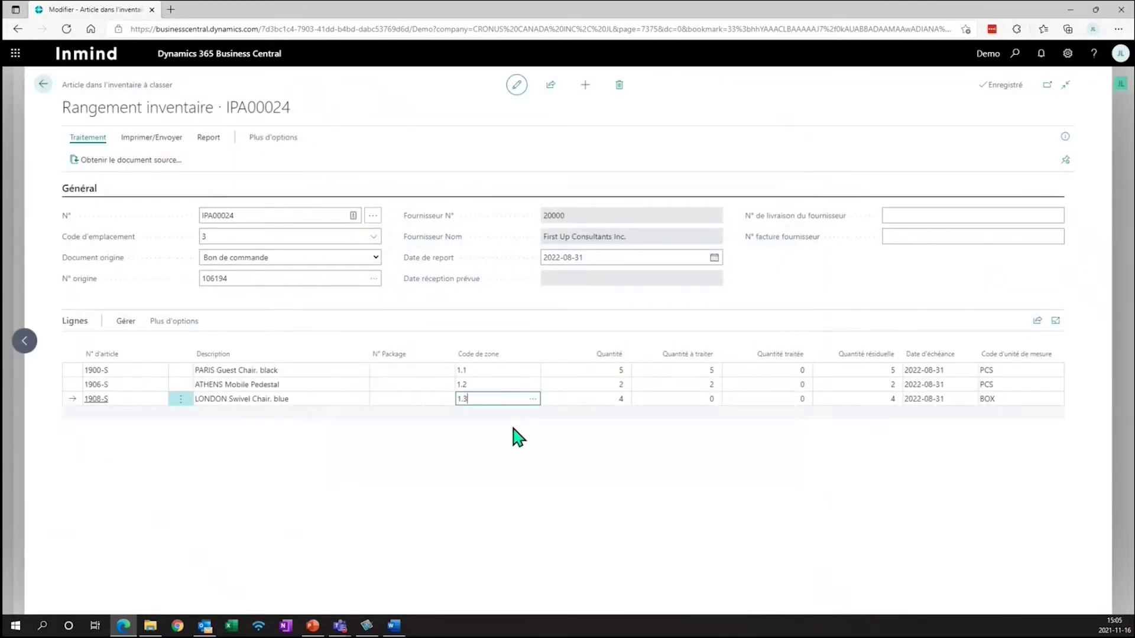
Post the inventory put-away with the Recevoir option, receiving without invoicing
{"action": "left_click", "coordinate": [207, 142]}
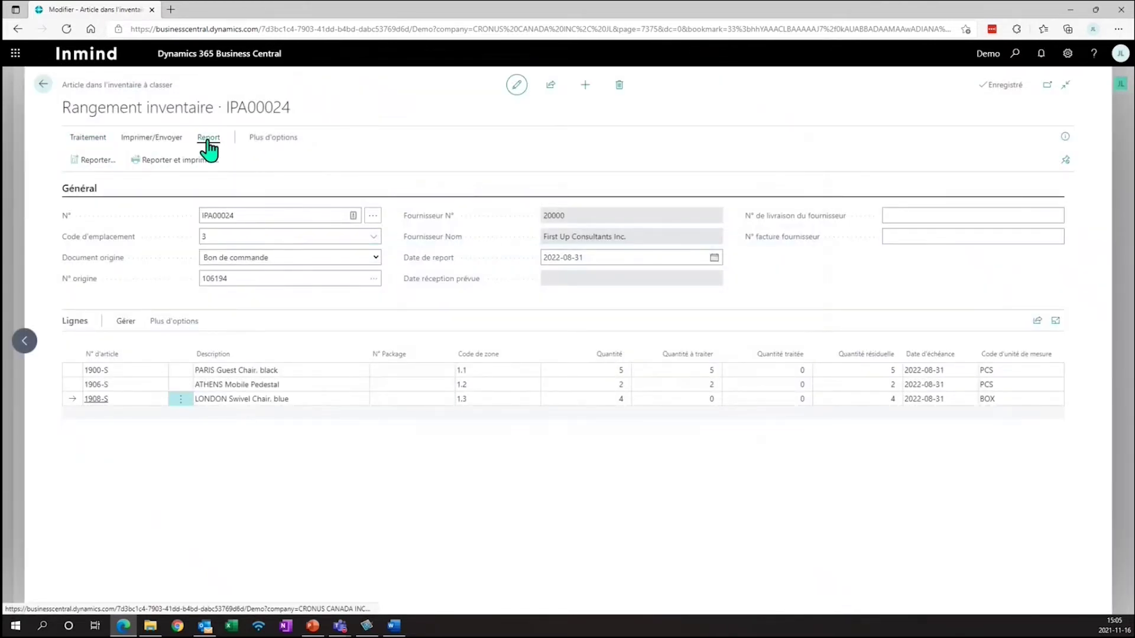
{"action": "left_click", "coordinate": [94, 165]}
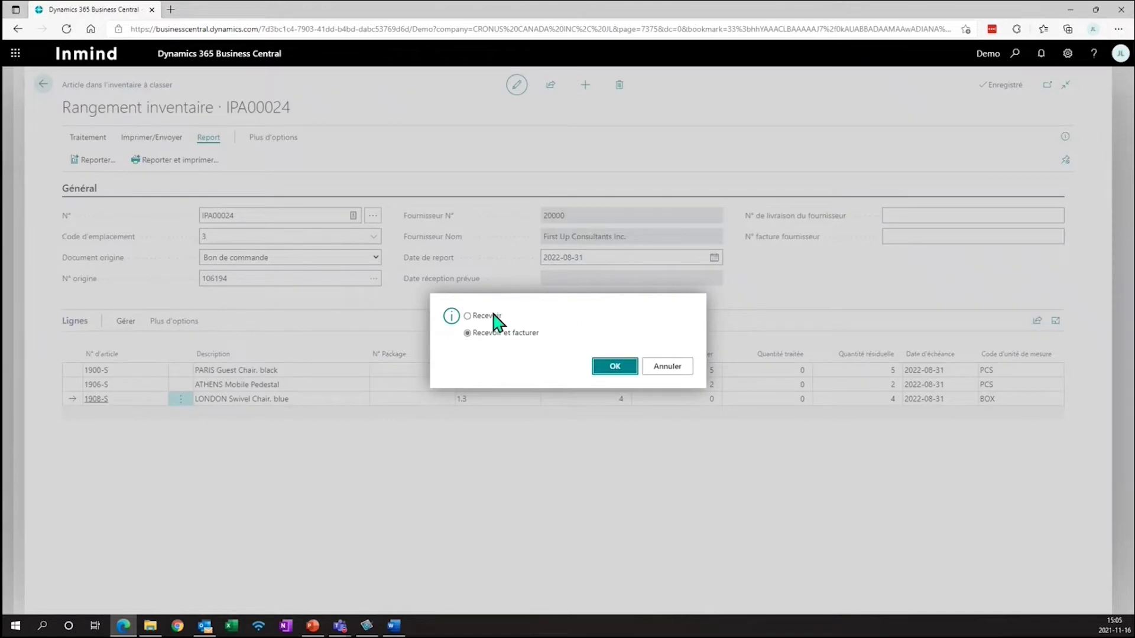
{"action": "left_click", "coordinate": [494, 316]}
{"action": "left_click", "coordinate": [609, 370]}
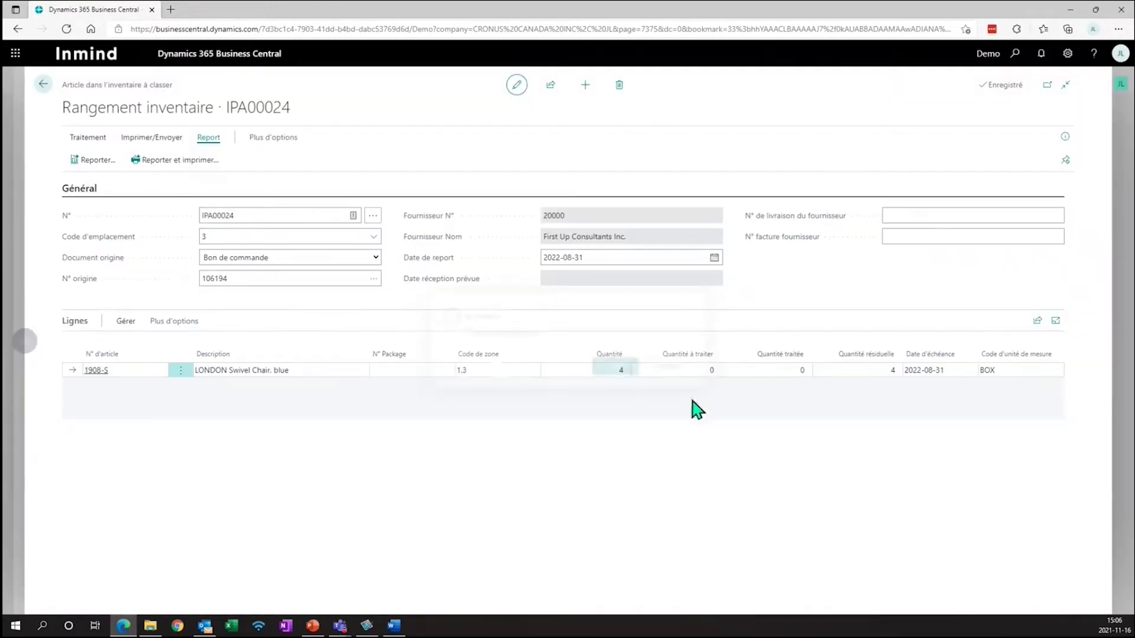
Leave the put-away, sort the sales documents by descending number, and open the newest Adatum Corp. order
{"action": "left_click", "coordinate": [42, 86]}
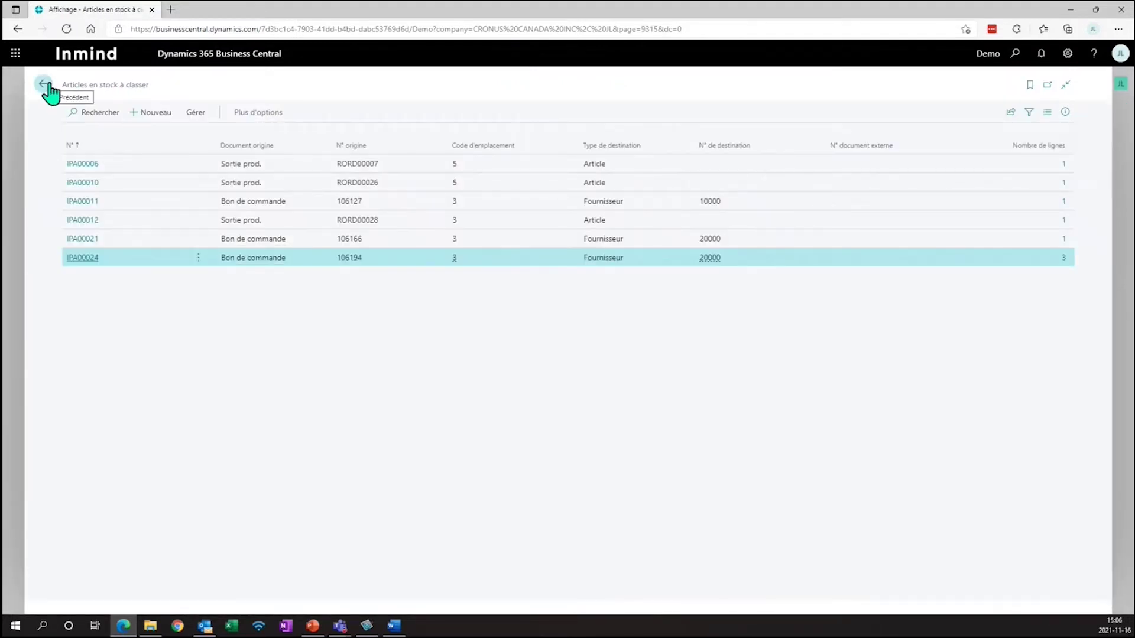
{"action": "left_click", "coordinate": [43, 84]}
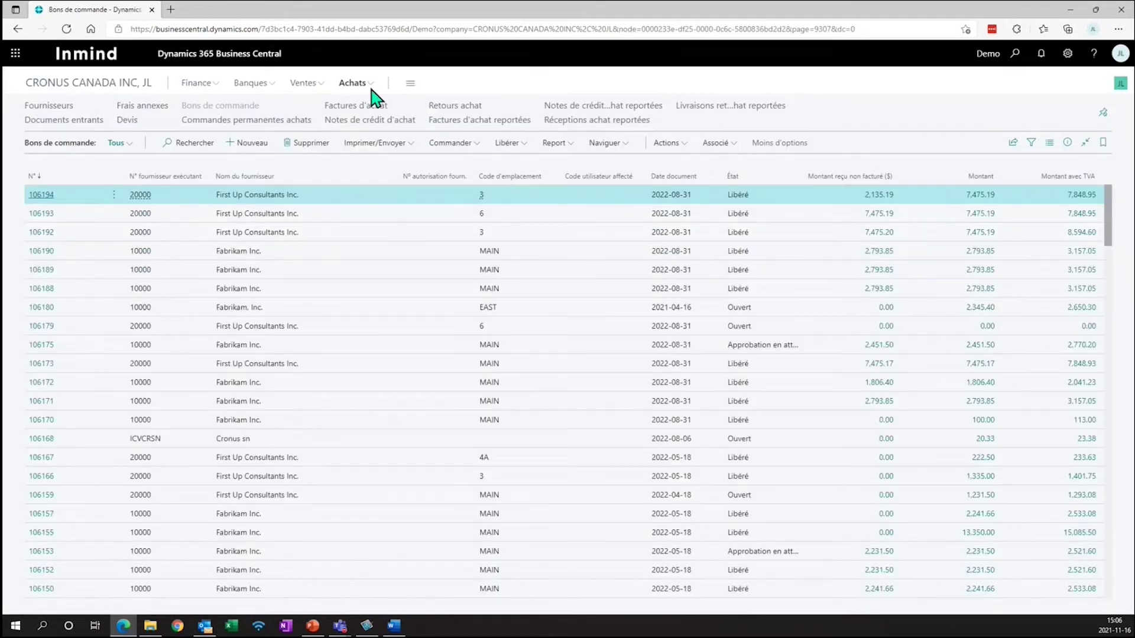
{"action": "left_click", "coordinate": [305, 84]}
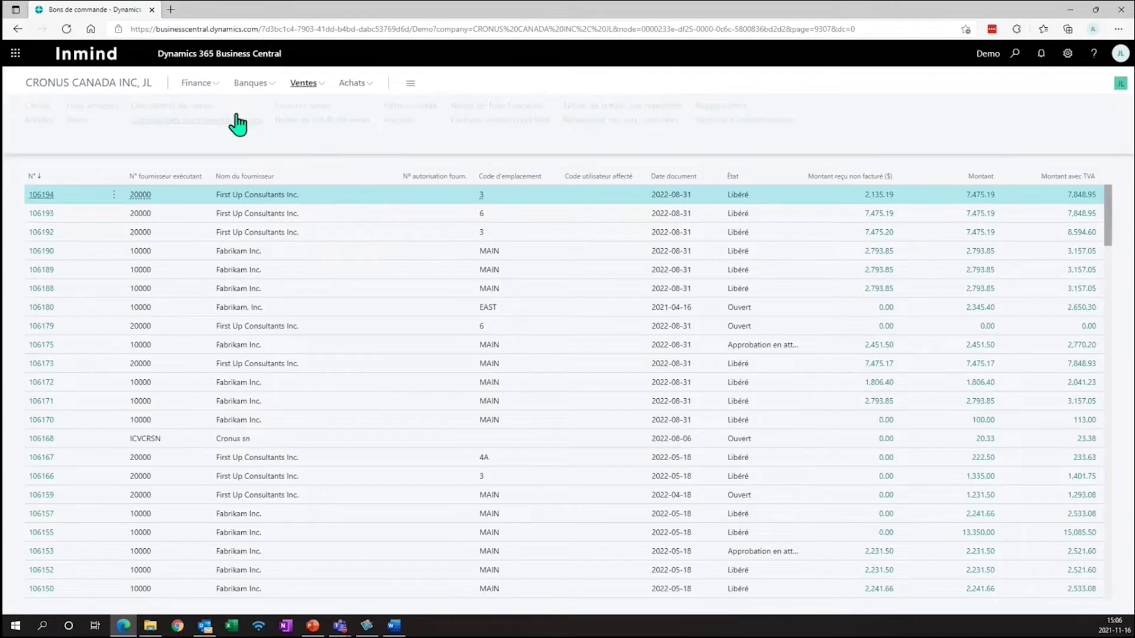
{"action": "left_click", "coordinate": [187, 111]}
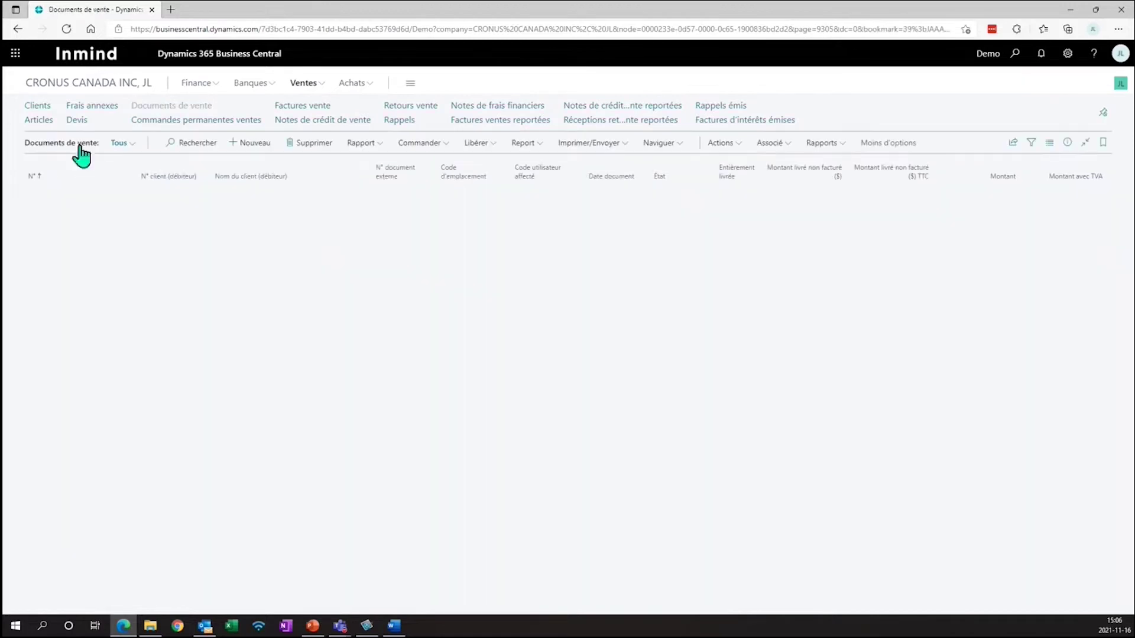
{"action": "left_click", "coordinate": [32, 177]}
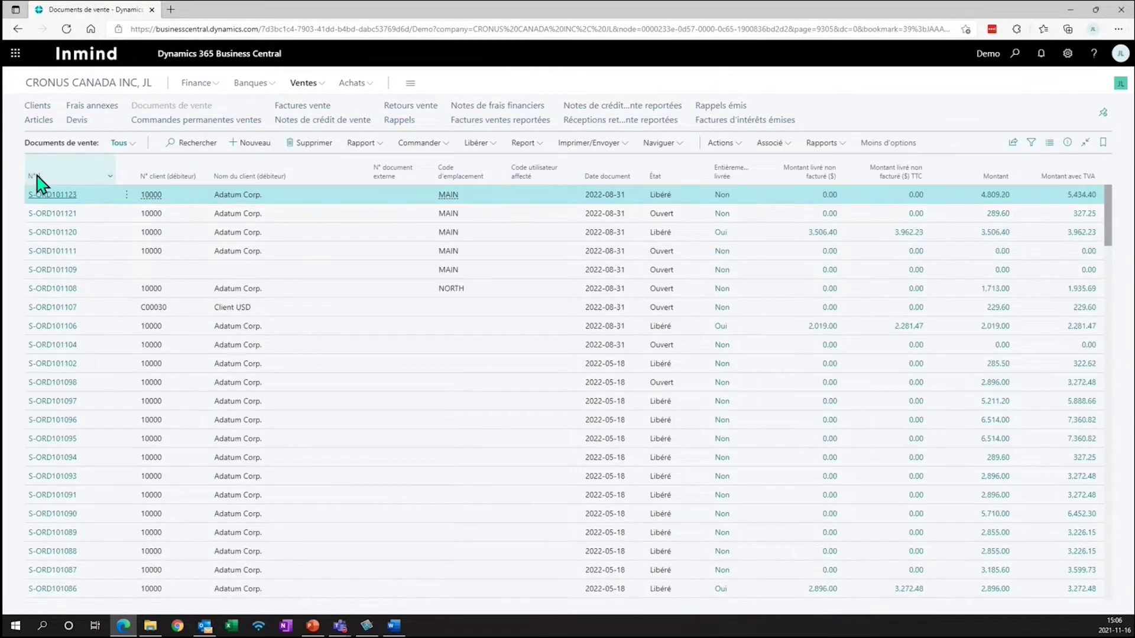
{"action": "left_click", "coordinate": [52, 195]}
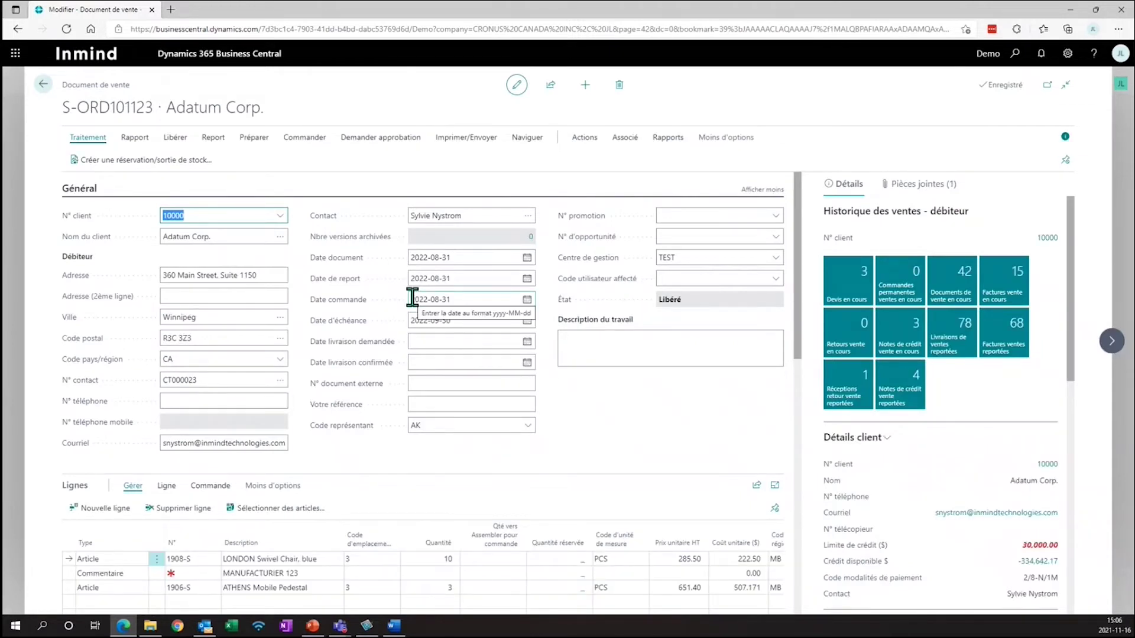
Create an inventory pick for the Adatum Corp. sales order, with pick creation enabled and put-away creation disabled
{"action": "left_click", "coordinate": [585, 139]}
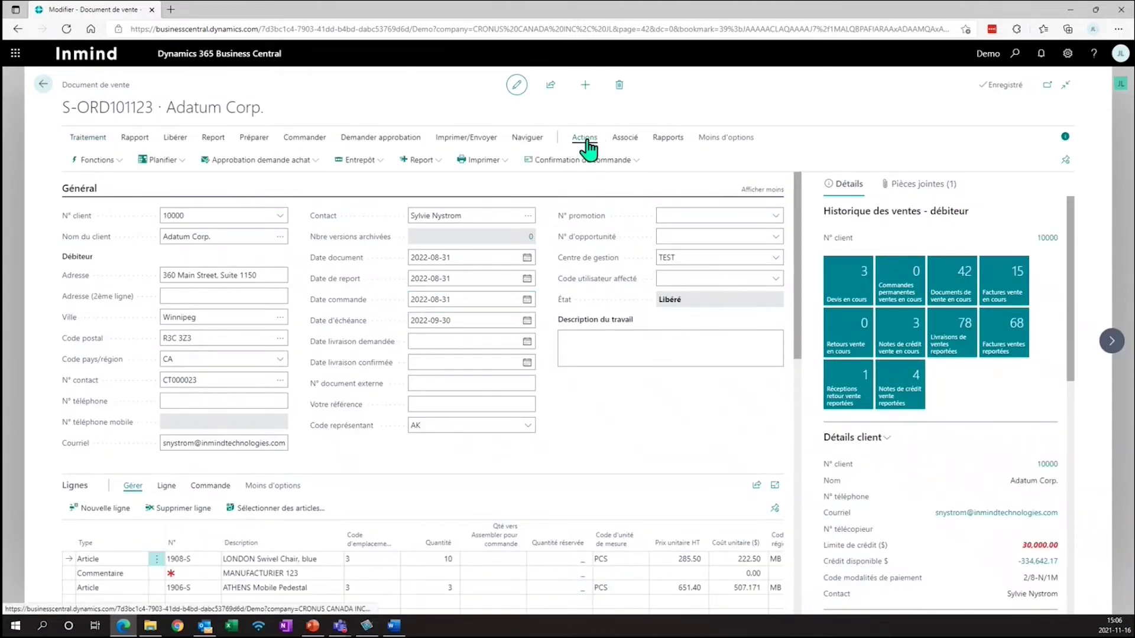
{"action": "left_click", "coordinate": [358, 160]}
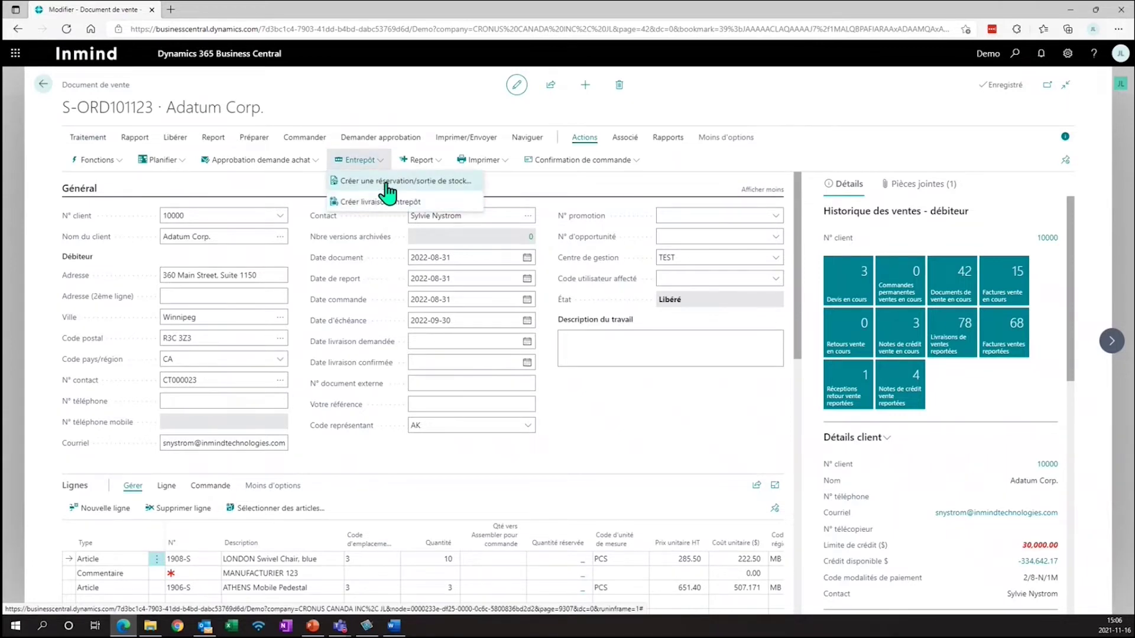
{"action": "left_click", "coordinate": [387, 181]}
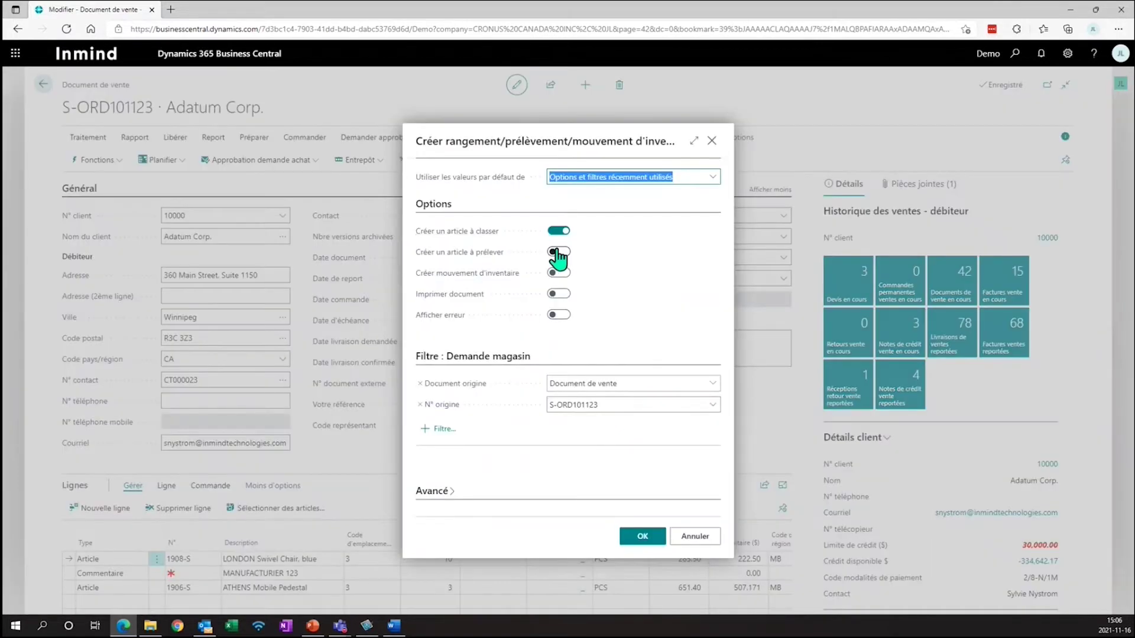
{"action": "left_click", "coordinate": [558, 252]}
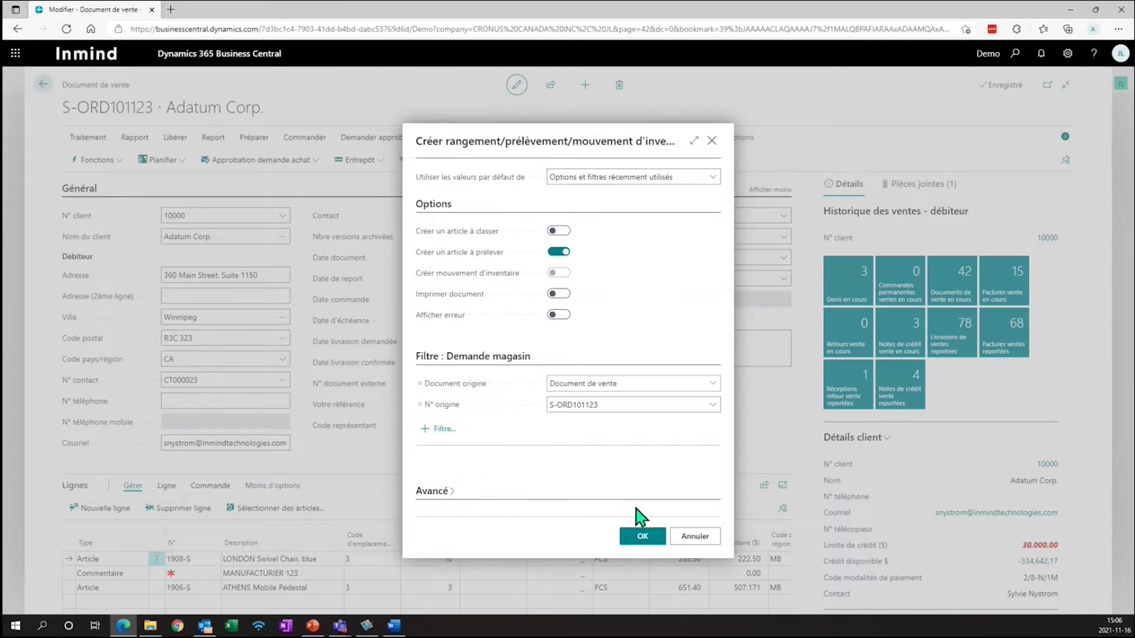
{"action": "left_click", "coordinate": [643, 538]}
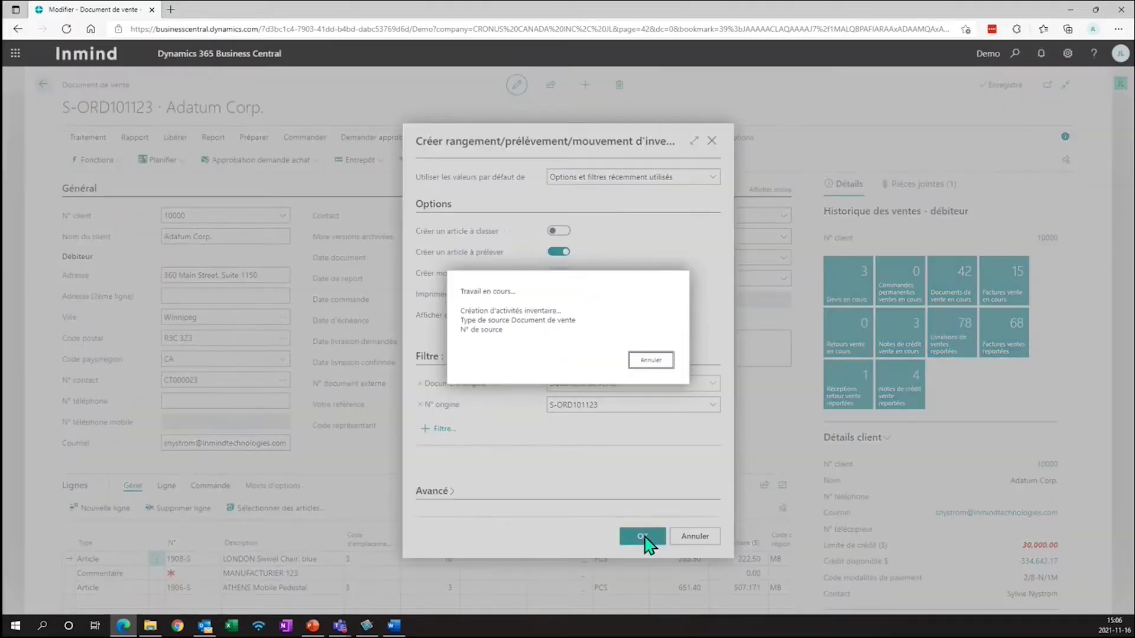
{"action": "left_click", "coordinate": [660, 365]}
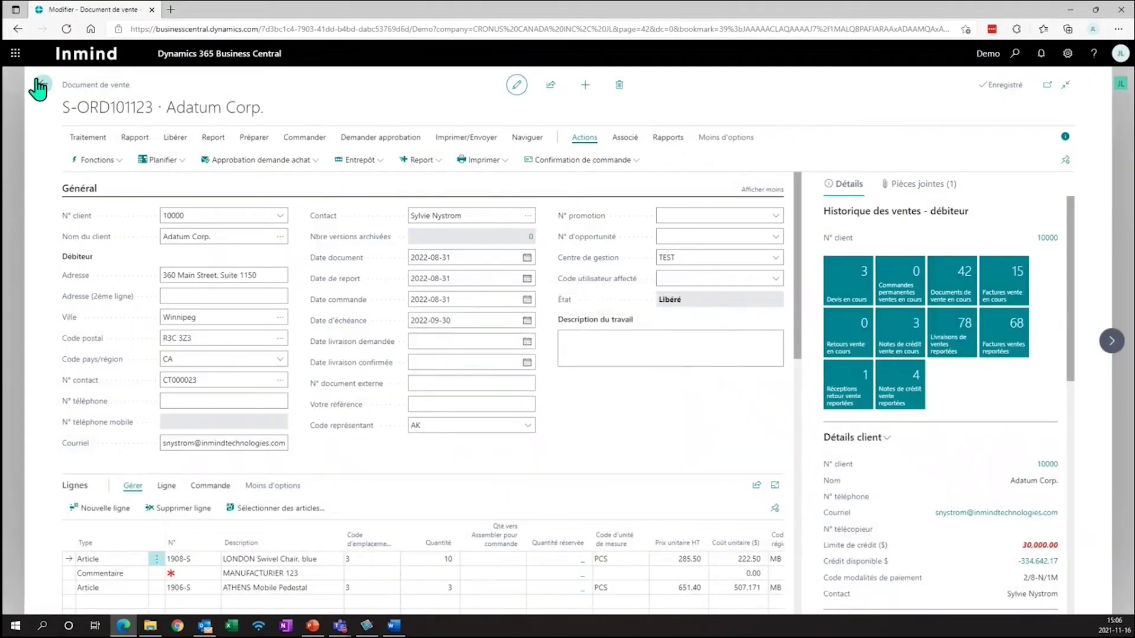
Search for "article sto" to reach the inventory picks page and open the pick for the newest Adatum Corp. order
{"action": "left_click", "coordinate": [1016, 57]}
{"action": "type", "text": "art"}
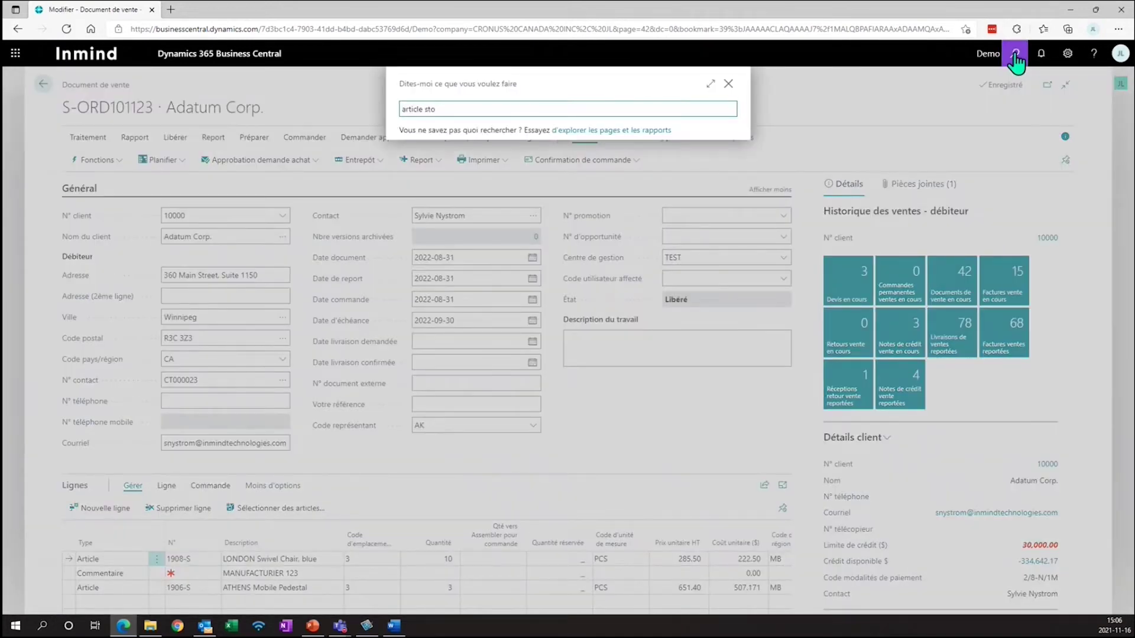
{"action": "type", "text": "icle sto"}
{"action": "left_click", "coordinate": [494, 284]}
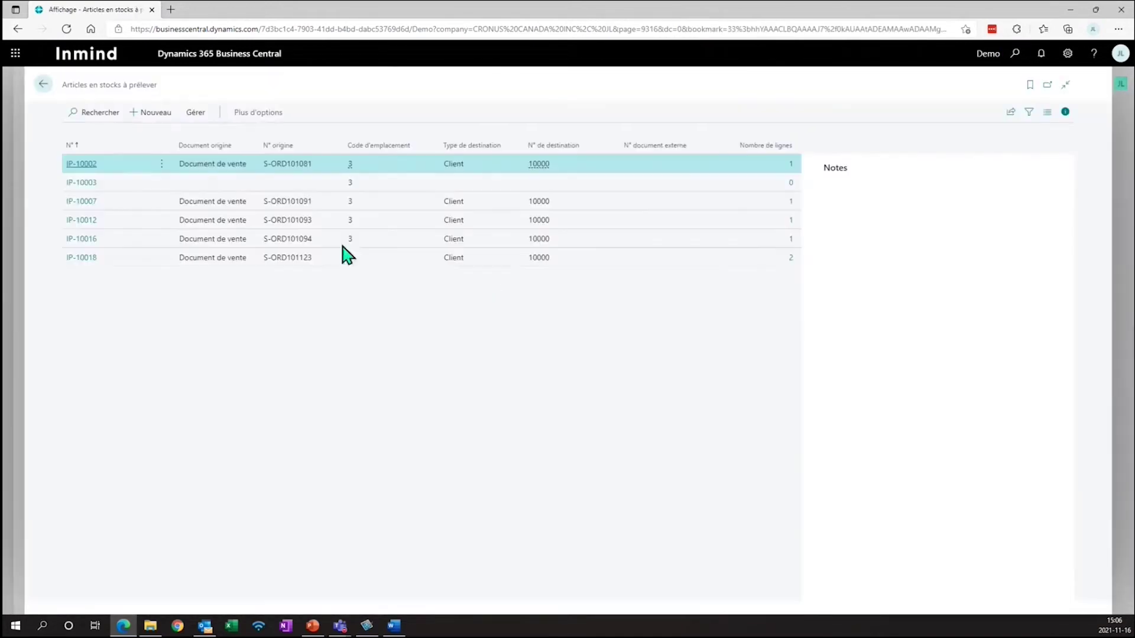
{"action": "left_click", "coordinate": [81, 258]}
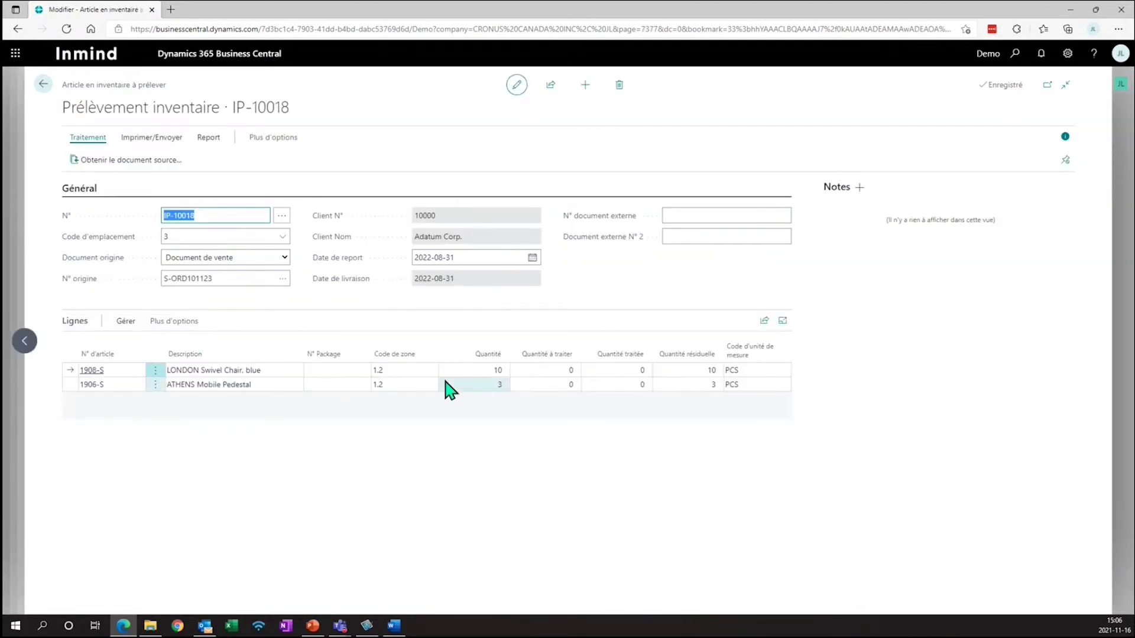
Hide the pick's notes pane and examine the zone contents for the LONDON Swivel Chair
{"action": "left_click", "coordinate": [1066, 142]}
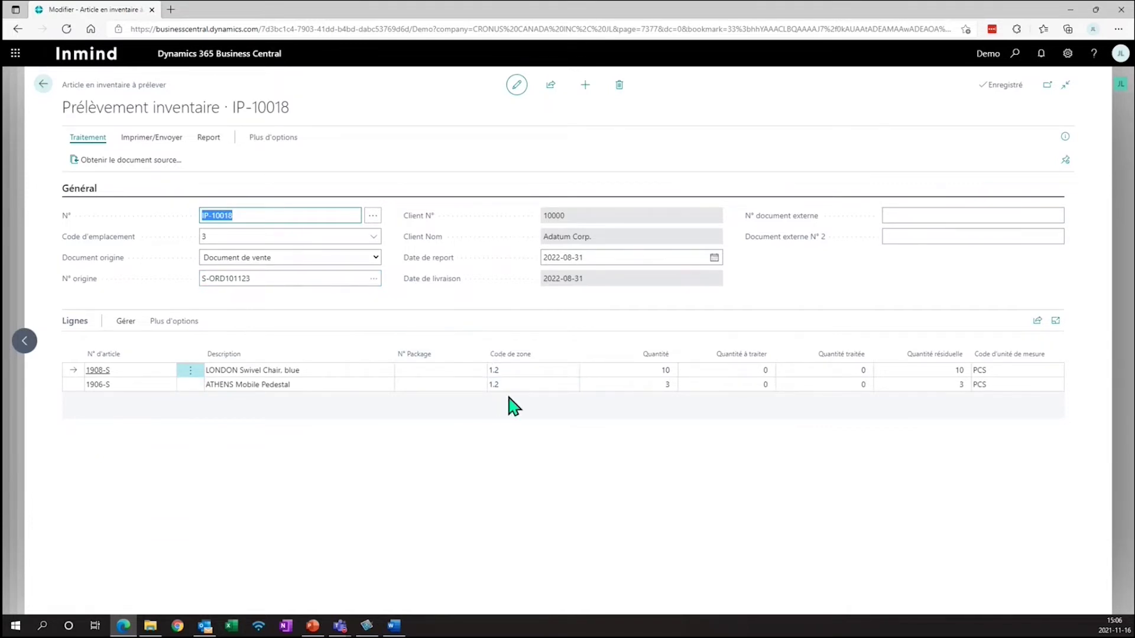
{"action": "left_click", "coordinate": [535, 371]}
{"action": "left_click", "coordinate": [573, 373]}
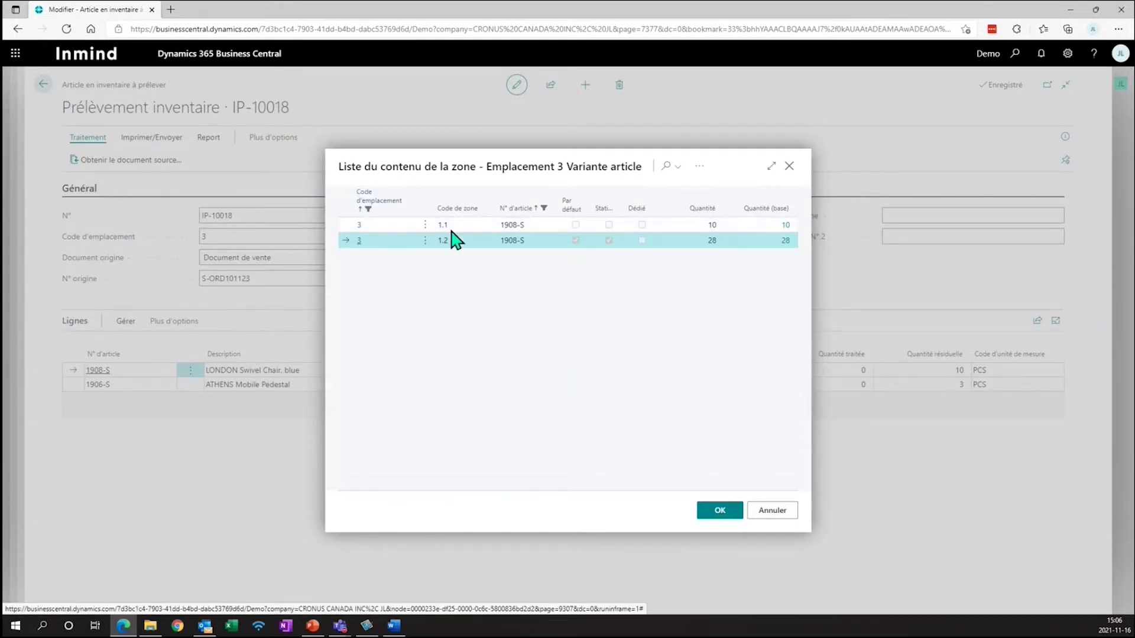
{"action": "left_click", "coordinate": [773, 512]}
Set the pick's quantities to handle to 10 for the LONDON Swivel Chair and 3 for the ATHENS Mobile Pedestal
{"action": "left_click", "coordinate": [740, 367]}
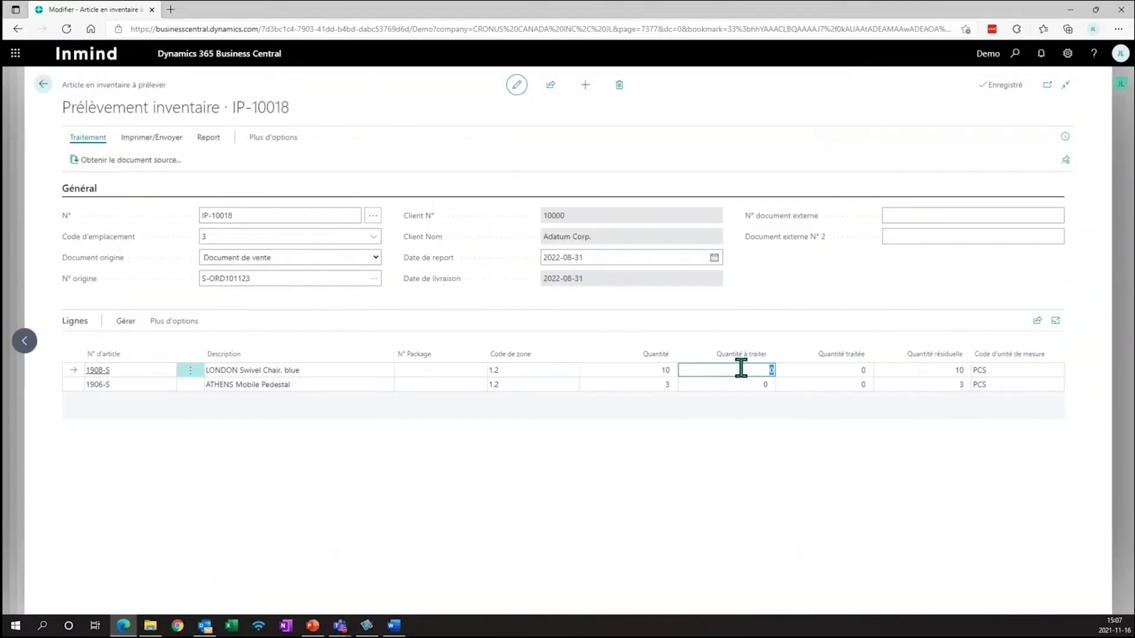
{"action": "left_click", "coordinate": [741, 385]}
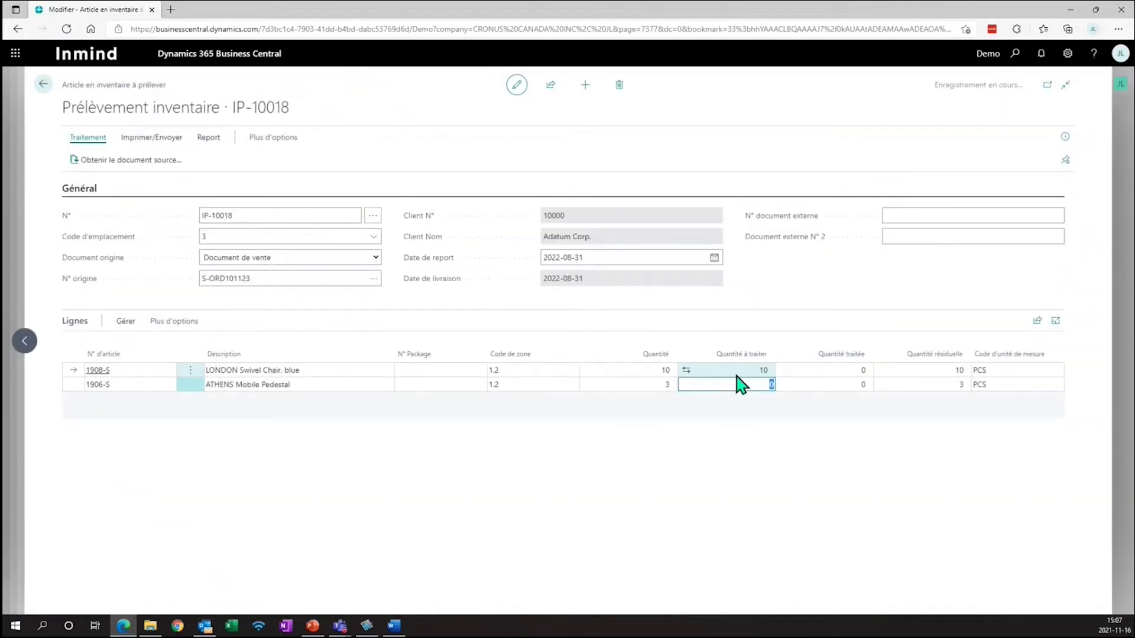
{"action": "type", "text": "3"}
{"action": "left_click", "coordinate": [317, 318]}
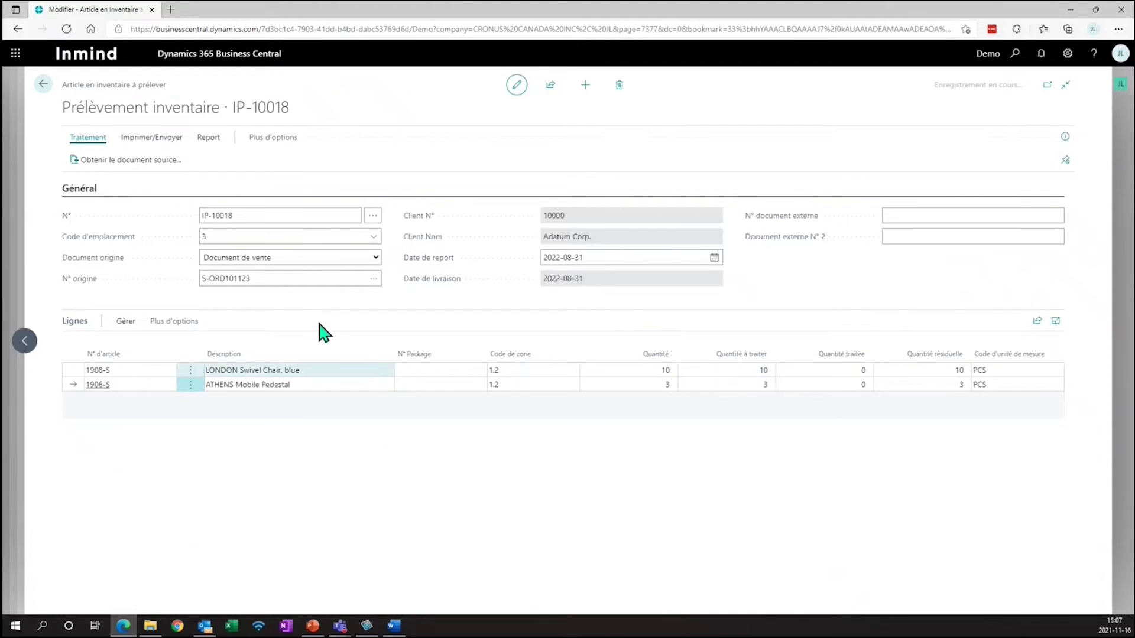
Post the inventory pick with the Expédier option, shipping without invoicing
{"action": "left_click", "coordinate": [208, 137]}
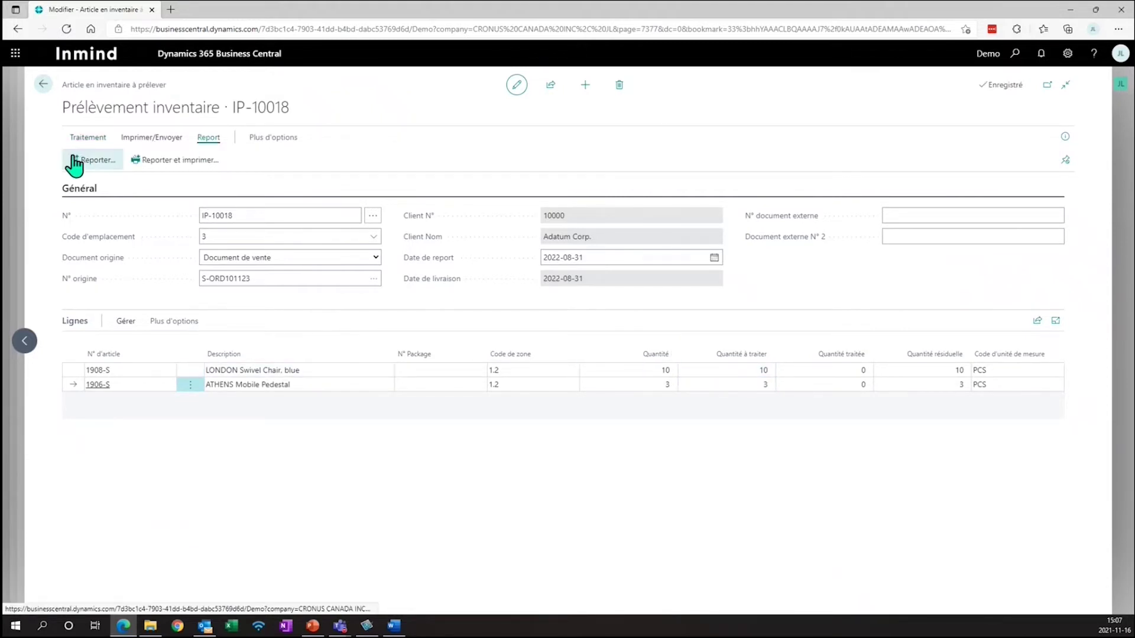
{"action": "left_click", "coordinate": [89, 159]}
{"action": "left_click", "coordinate": [485, 315]}
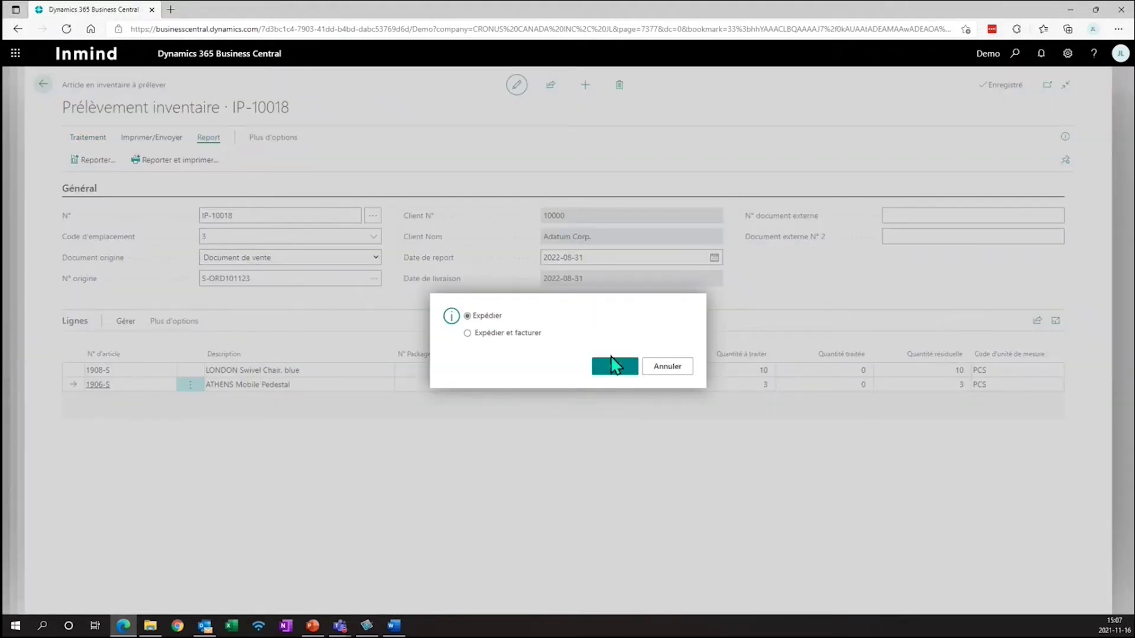
{"action": "left_click", "coordinate": [615, 367]}
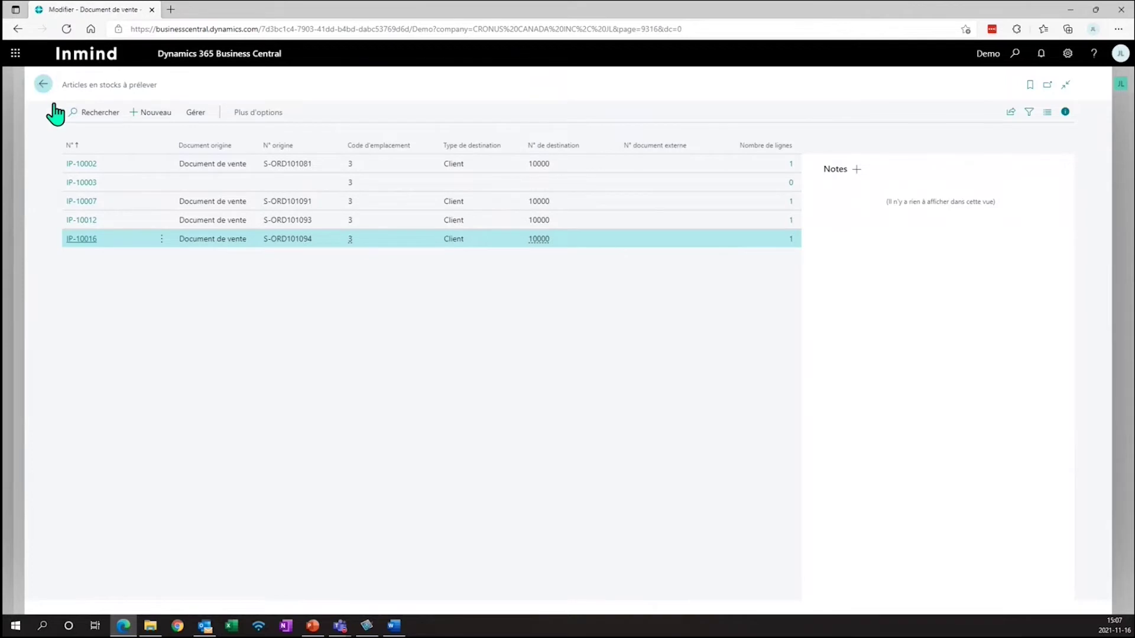
Return to the Adatum Corp. sales order and check the shipped and to-invoice quantities on its lines
{"action": "left_click", "coordinate": [44, 83]}
{"action": "scroll", "coordinate": [466, 490], "scroll_direction": "down", "scroll_amount": 2}
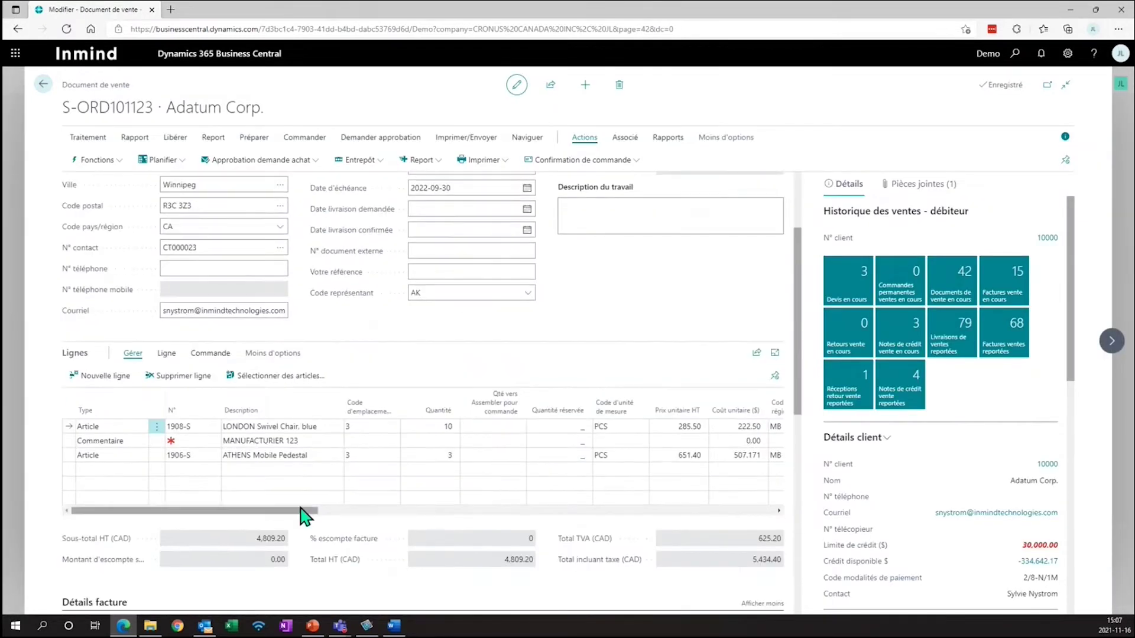
{"action": "left_click_drag", "start_coordinate": [285, 518], "coordinate": [515, 534]}
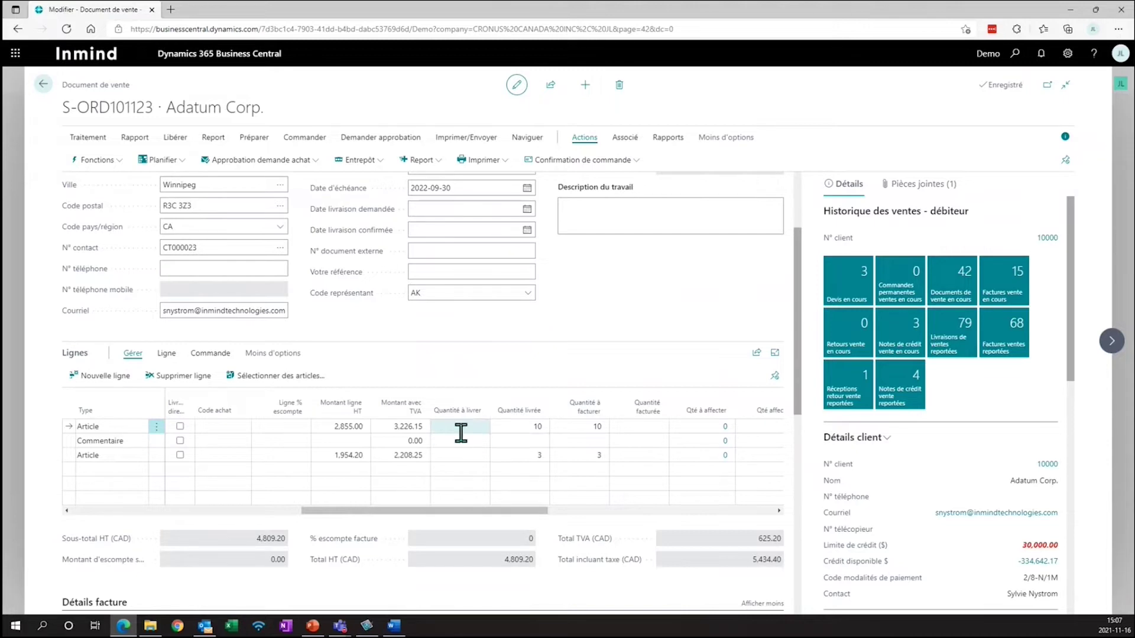
Leave the sales order and open the item reclassification journal (Journaux reclassement articles)
{"action": "left_click", "coordinate": [43, 84]}
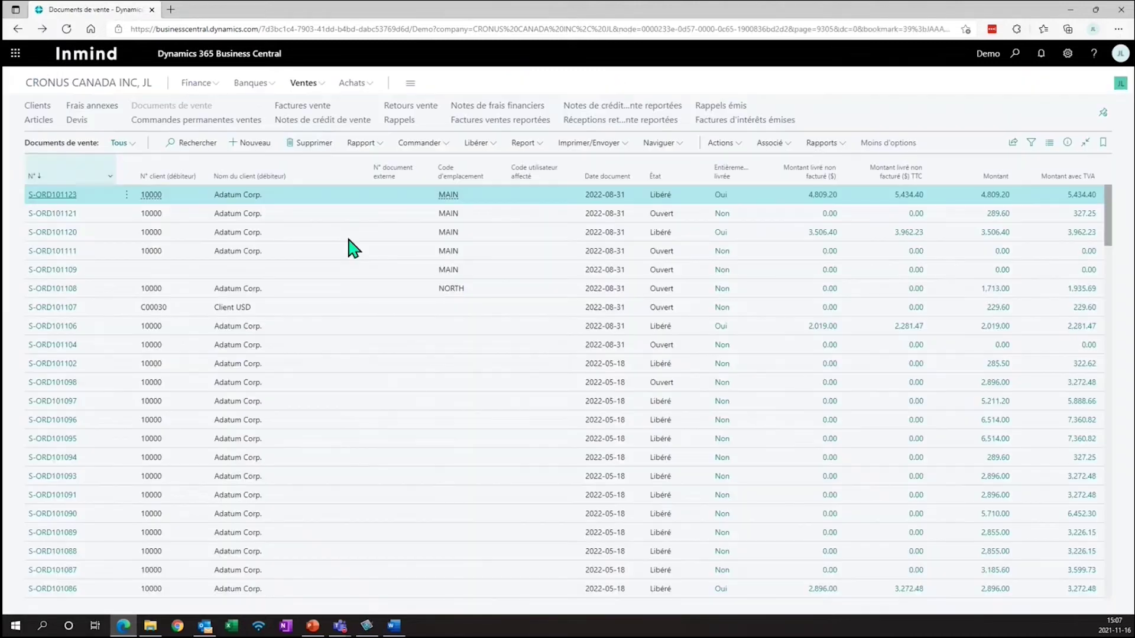
{"action": "left_click", "coordinate": [1015, 54]}
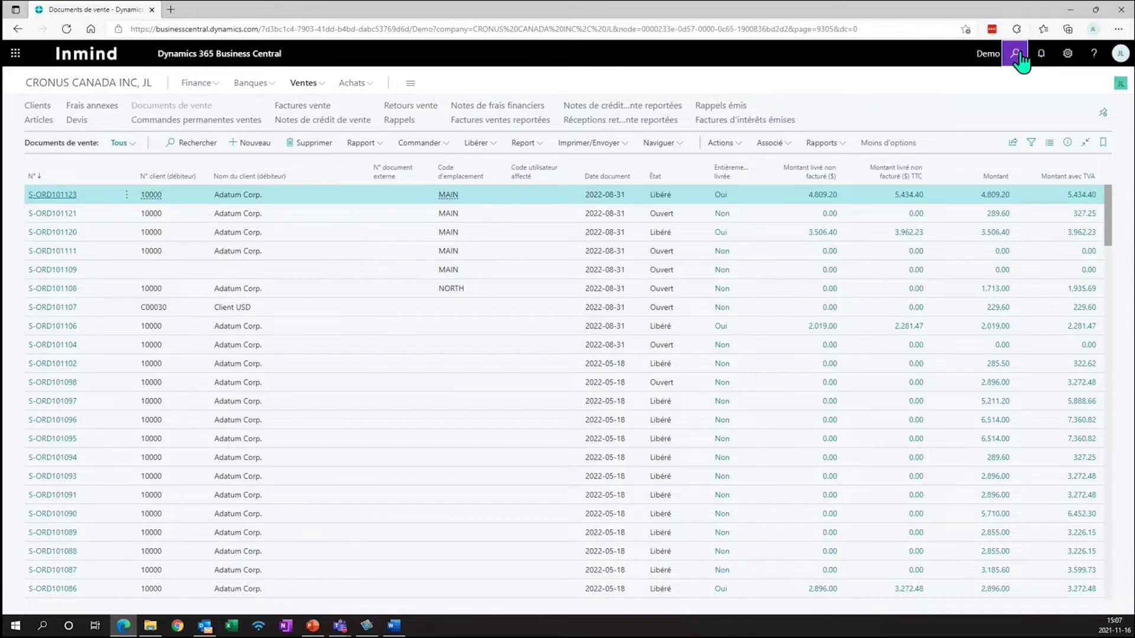
{"action": "type", "text": "journa recl"}
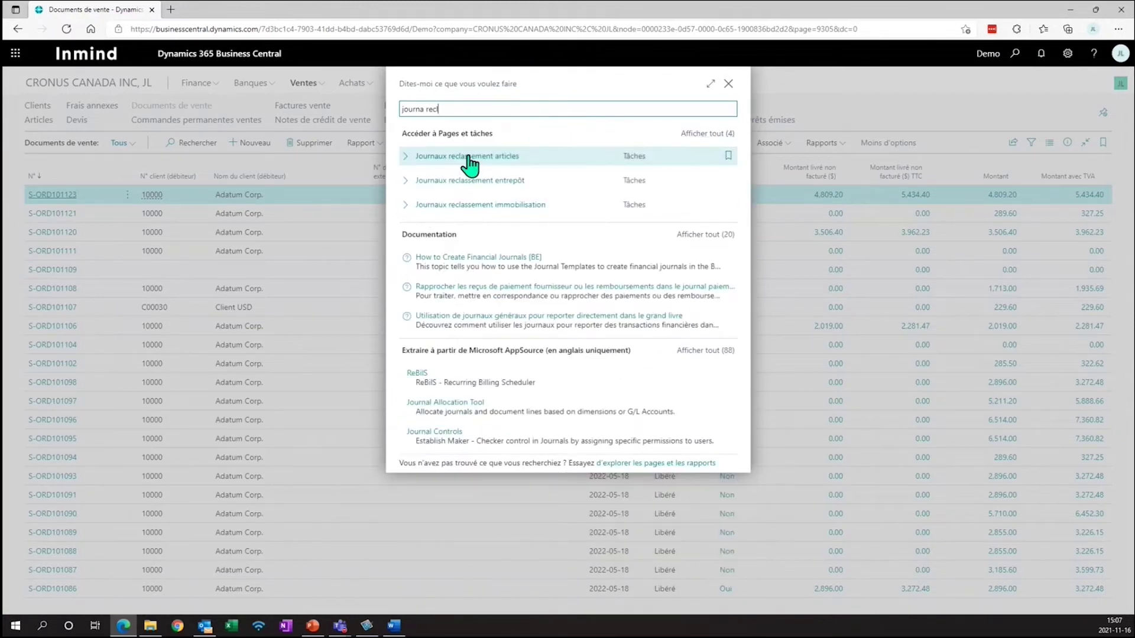
{"action": "key", "text": "Return"}
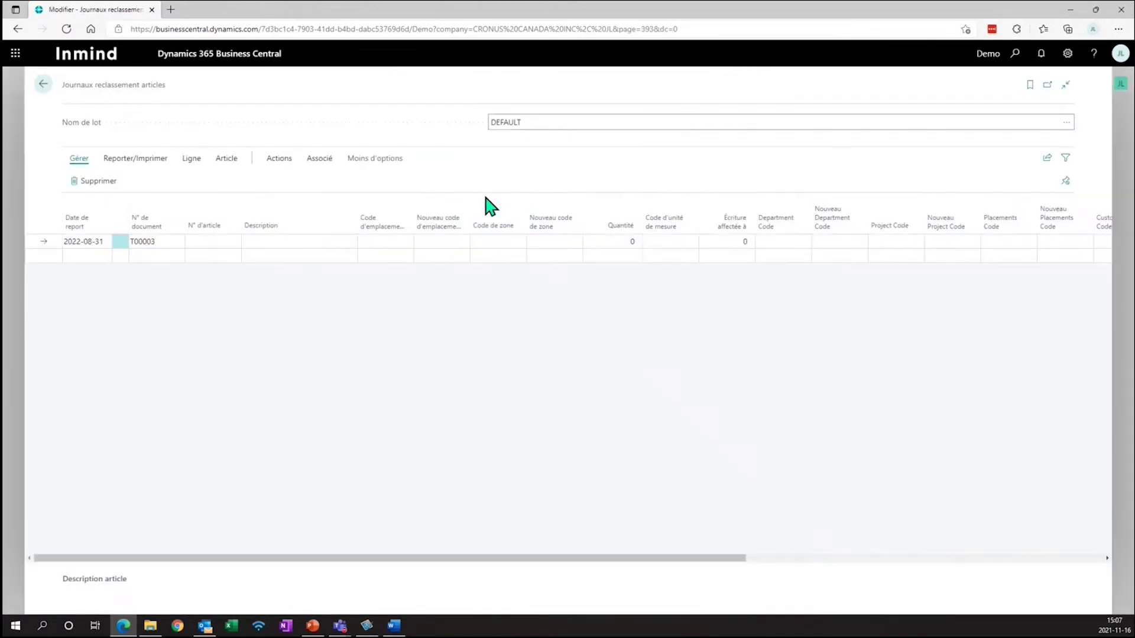
Enter item 1908-S, the blue LONDON Swivel Chair, on the first journal line with location code 3
{"action": "left_click", "coordinate": [207, 241]}
{"action": "left_click", "coordinate": [235, 242]}
{"action": "type", "text": "1"}
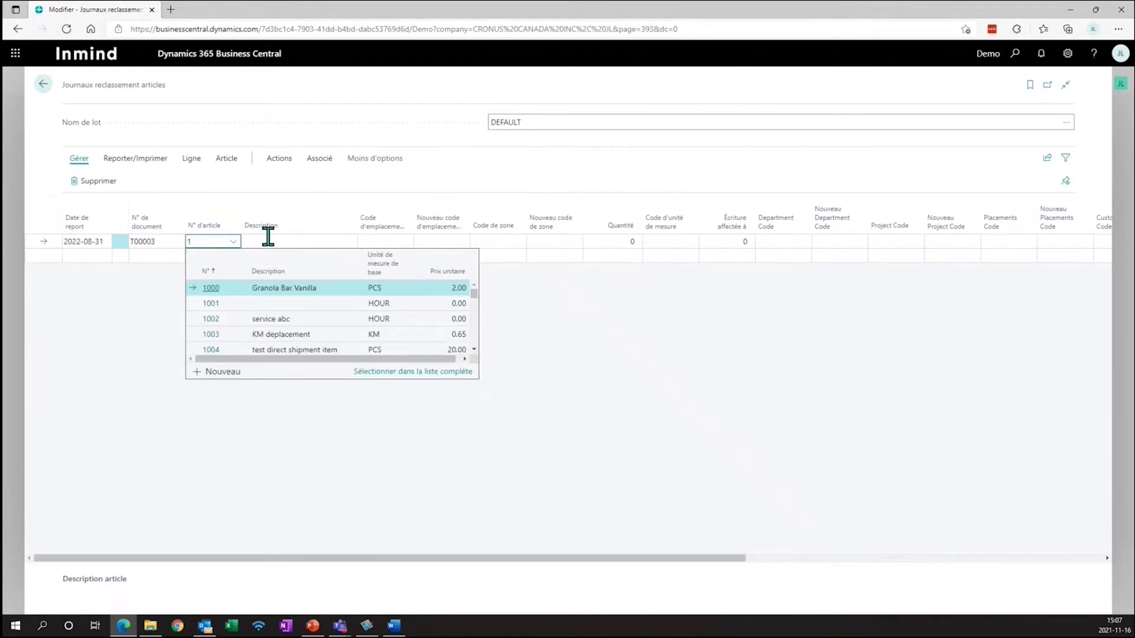
{"action": "type", "text": "908"}
{"action": "key", "text": "Tab"}
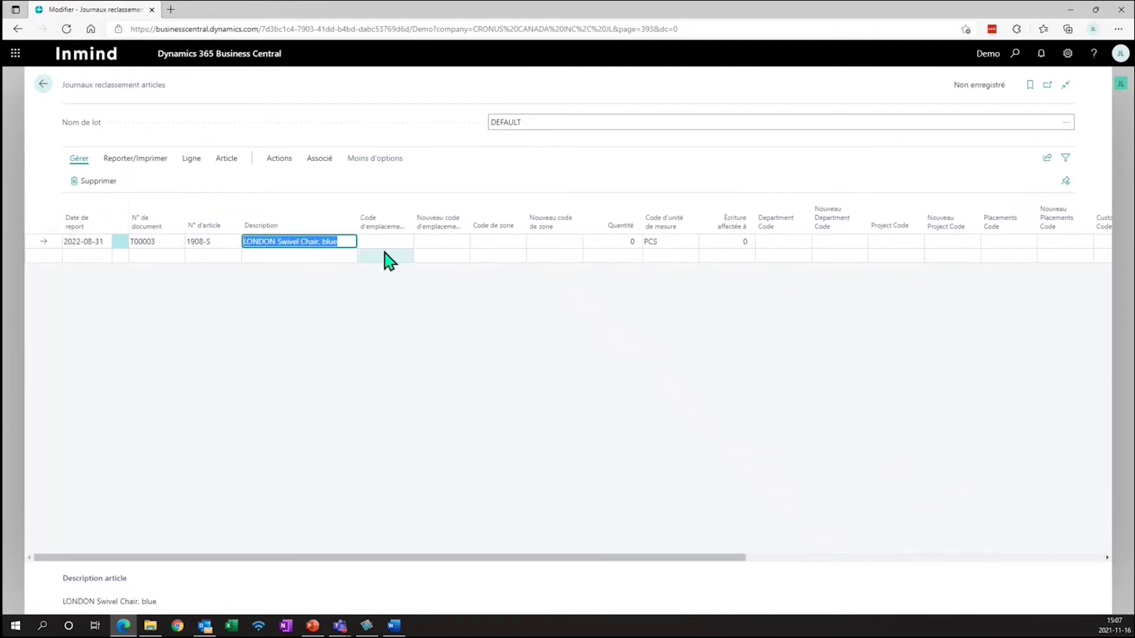
{"action": "left_click", "coordinate": [388, 256]}
{"action": "left_click", "coordinate": [389, 241]}
{"action": "type", "text": "3"}
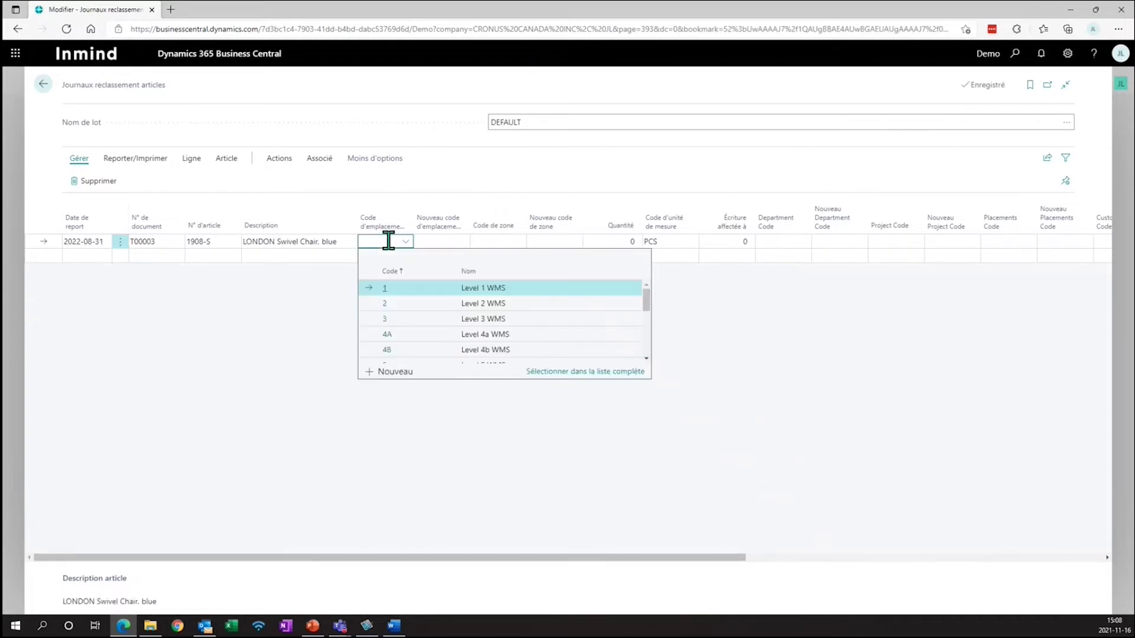
{"action": "key", "text": "Tab"}
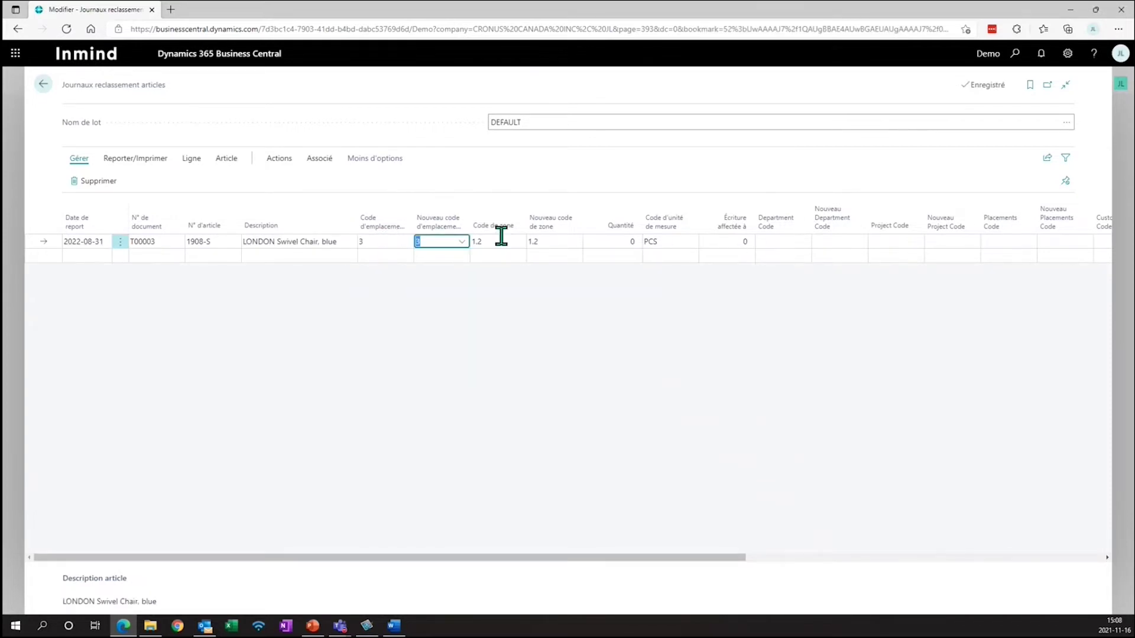
Set the journal line's zone code to 1.3 and its new zone code to 1.1
{"action": "left_click", "coordinate": [501, 236]}
{"action": "left_click", "coordinate": [519, 245]}
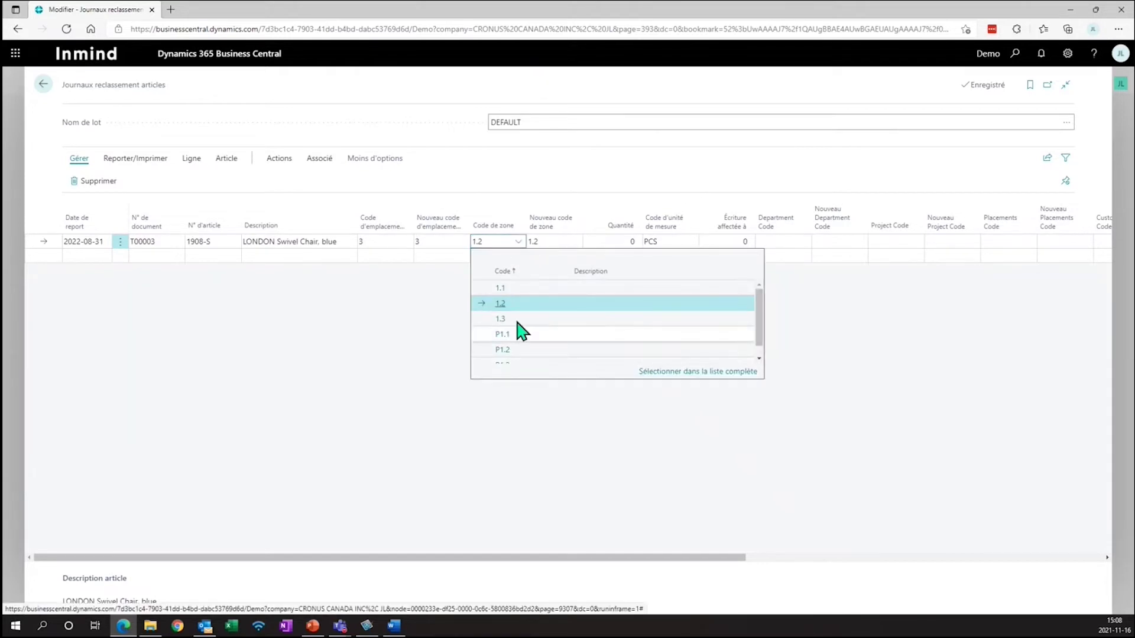
{"action": "scroll", "coordinate": [505, 319], "scroll_direction": "down", "scroll_amount": 1}
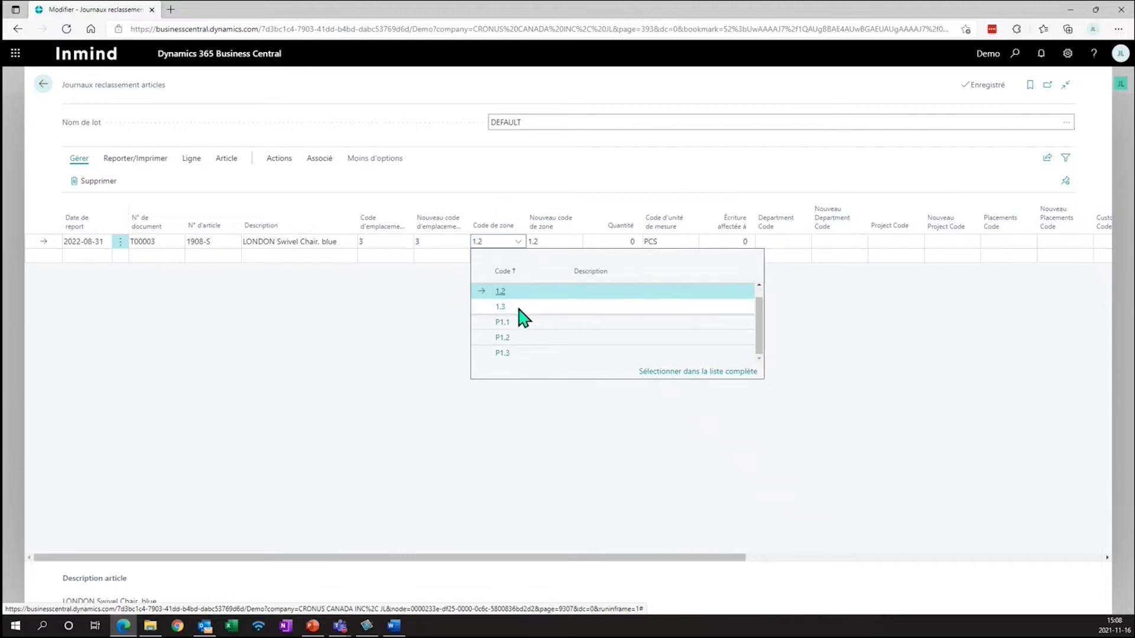
{"action": "left_click", "coordinate": [511, 310]}
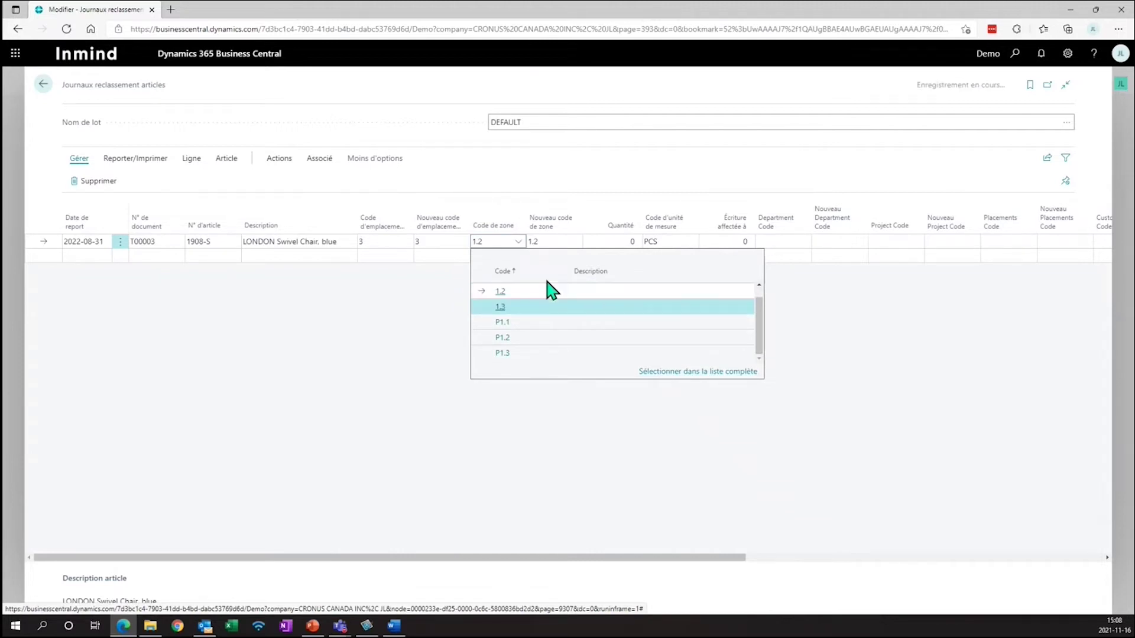
{"action": "left_click", "coordinate": [553, 242]}
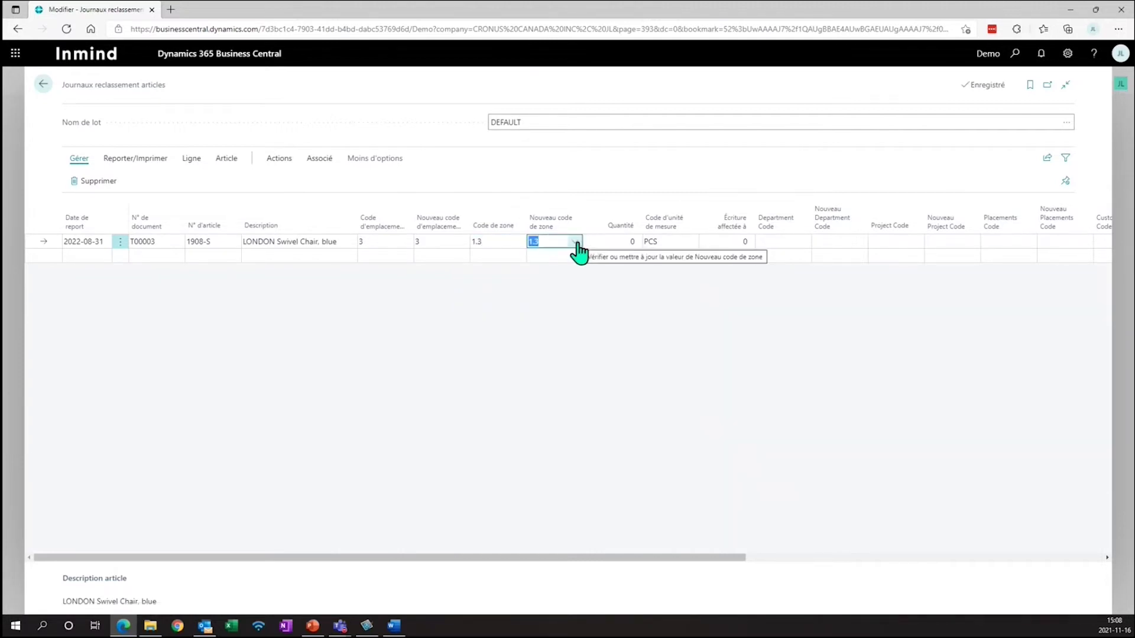
{"action": "left_click", "coordinate": [576, 242]}
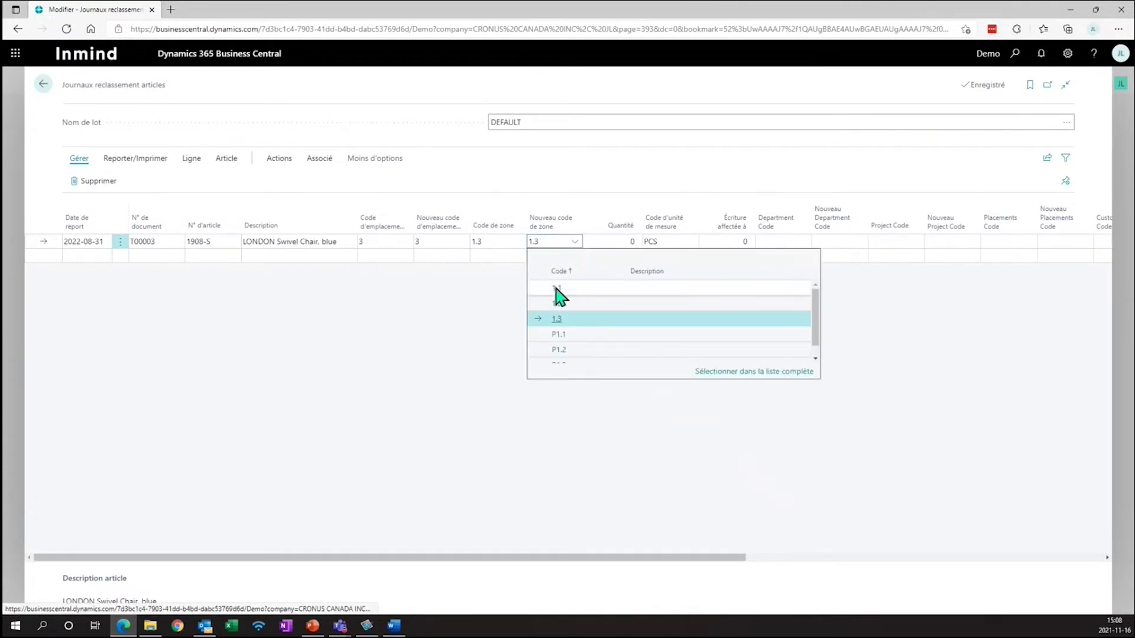
{"action": "left_click", "coordinate": [557, 289]}
Set the quantity to reclassify to 15 on the LONDON Swivel Chair journal line
{"action": "left_click", "coordinate": [617, 241]}
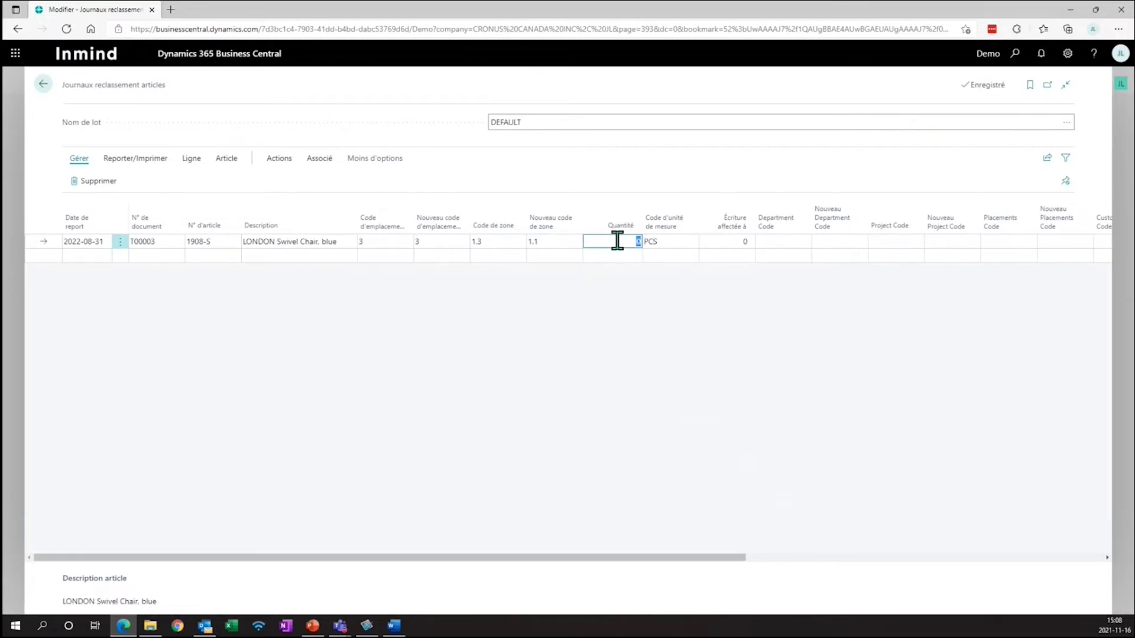
{"action": "type", "text": "15"}
{"action": "key", "text": "Tab"}
{"action": "left_click", "coordinate": [641, 346]}
{"action": "left_click", "coordinate": [136, 158]}
{"action": "left_click", "coordinate": [90, 180]}
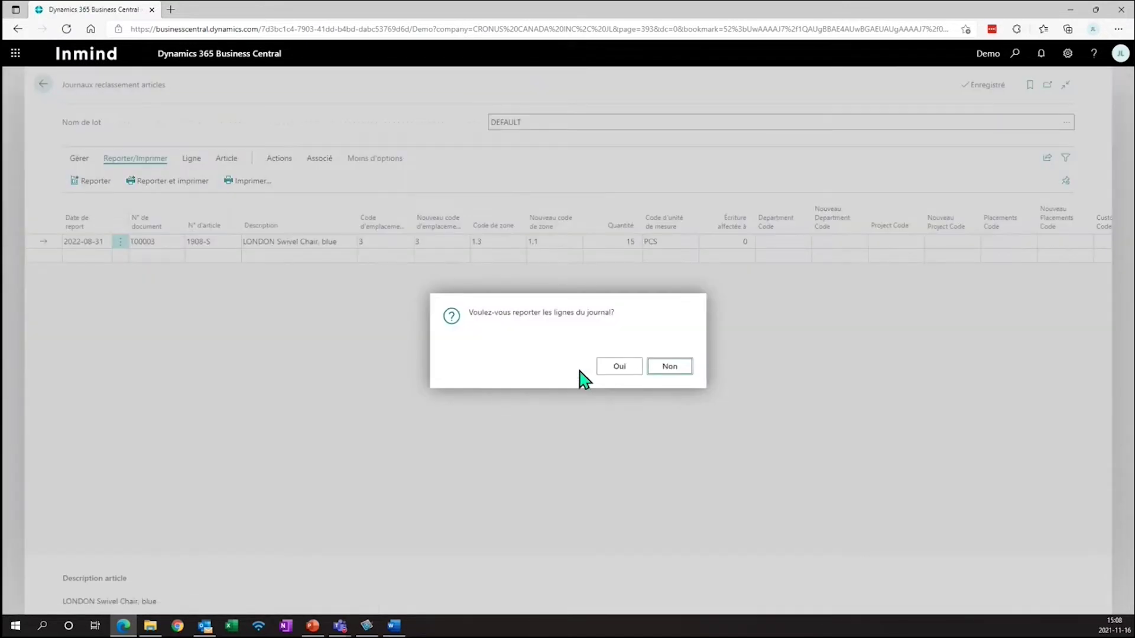
{"action": "left_click", "coordinate": [680, 369]}
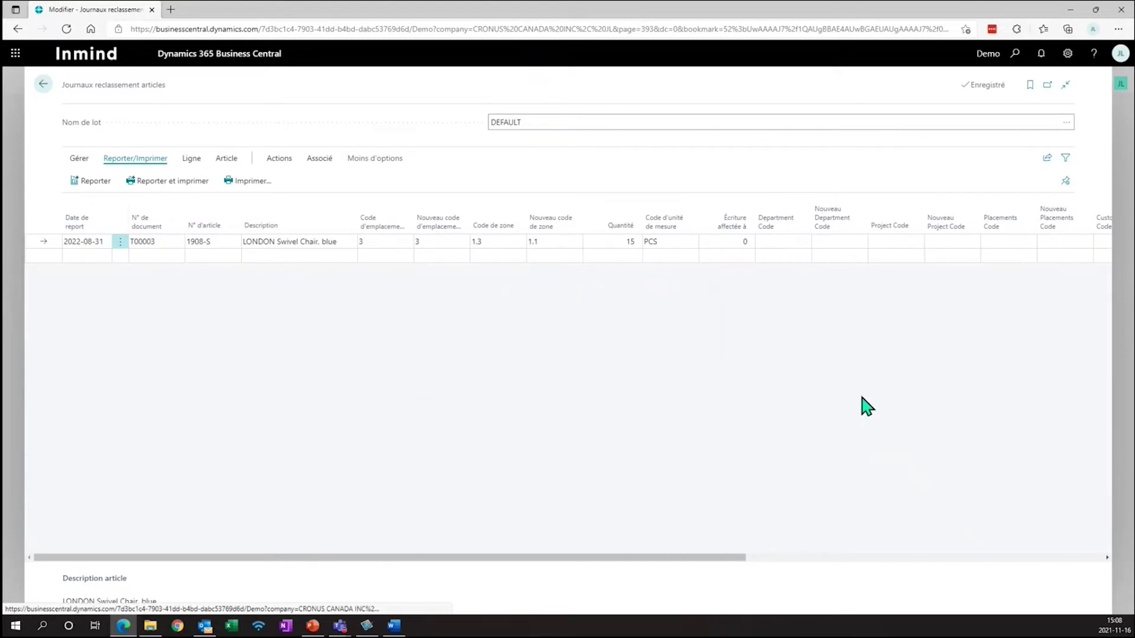
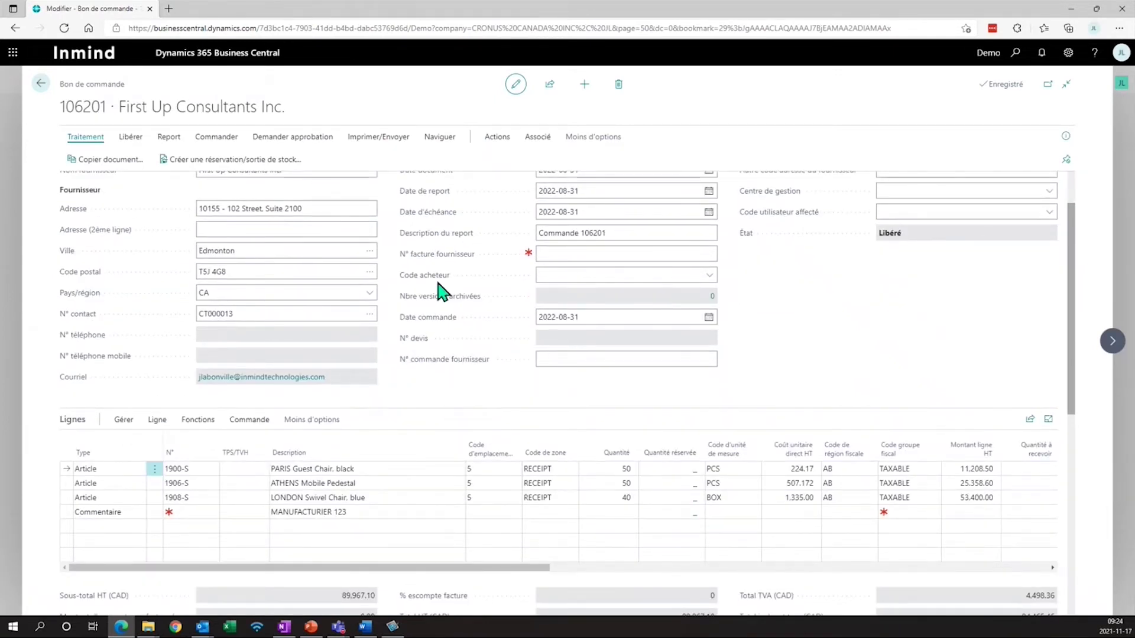
Create a warehouse receipt from the released First Up Consultants Inc. purchase order
{"action": "left_click", "coordinate": [502, 141]}
{"action": "left_click", "coordinate": [272, 163]}
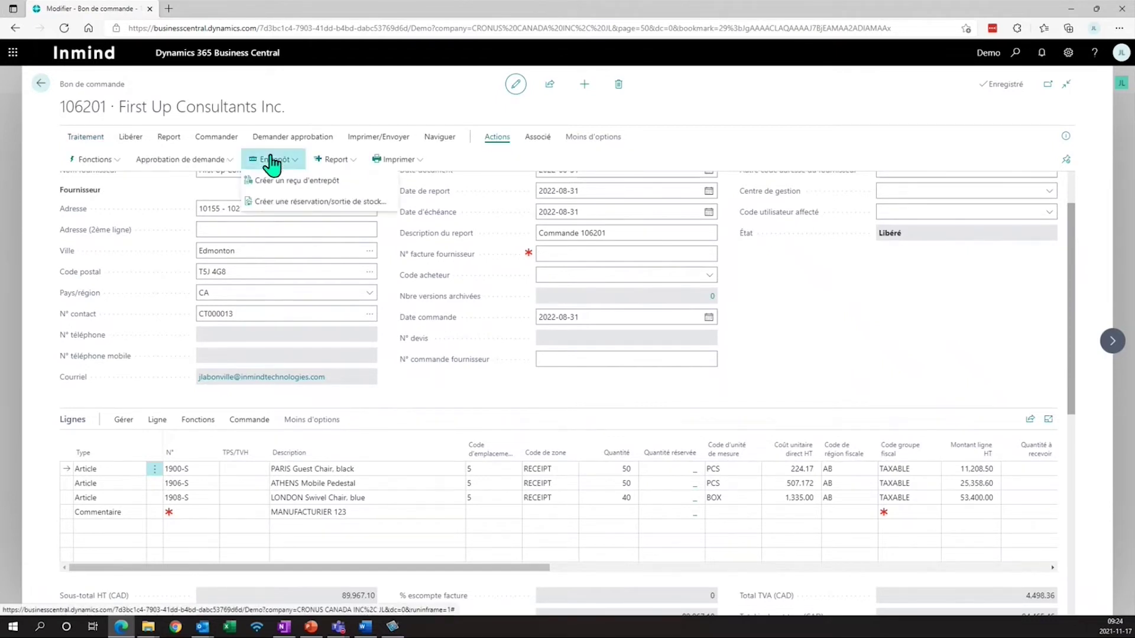
{"action": "left_click", "coordinate": [289, 183]}
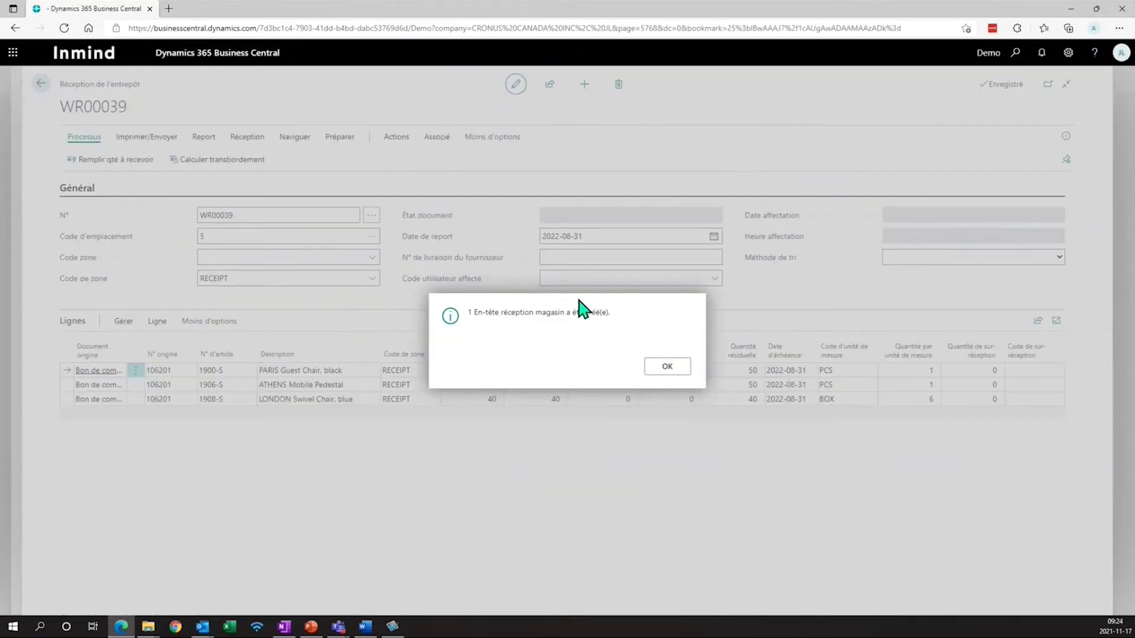
{"action": "left_click", "coordinate": [667, 366]}
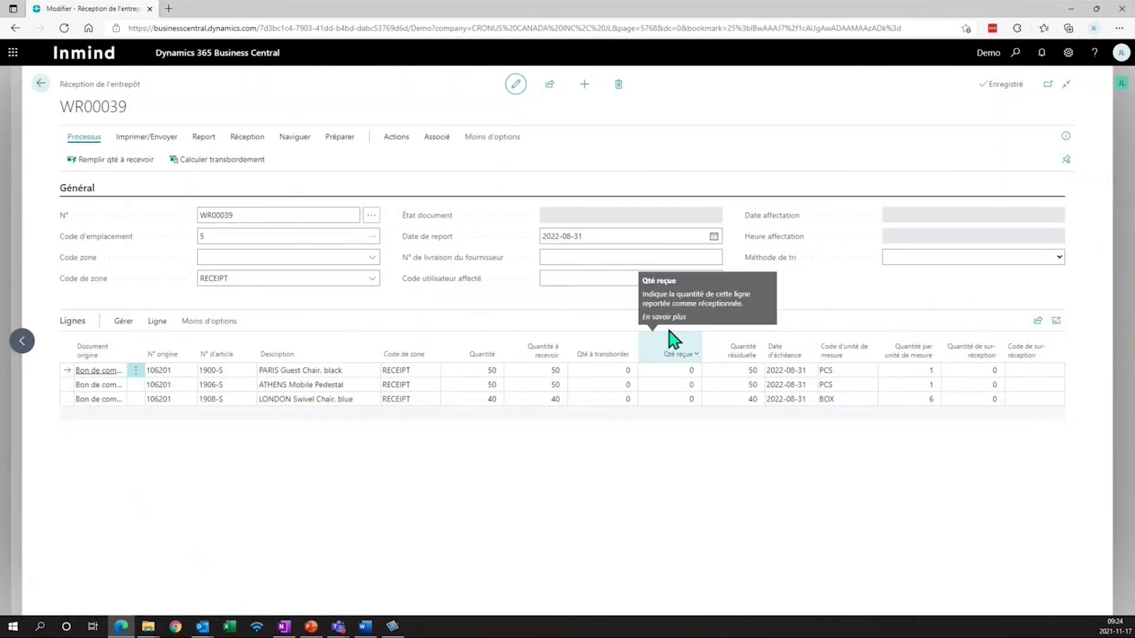
Assign the warehouse receipt to a user and post it without printing
{"action": "left_click", "coordinate": [715, 280]}
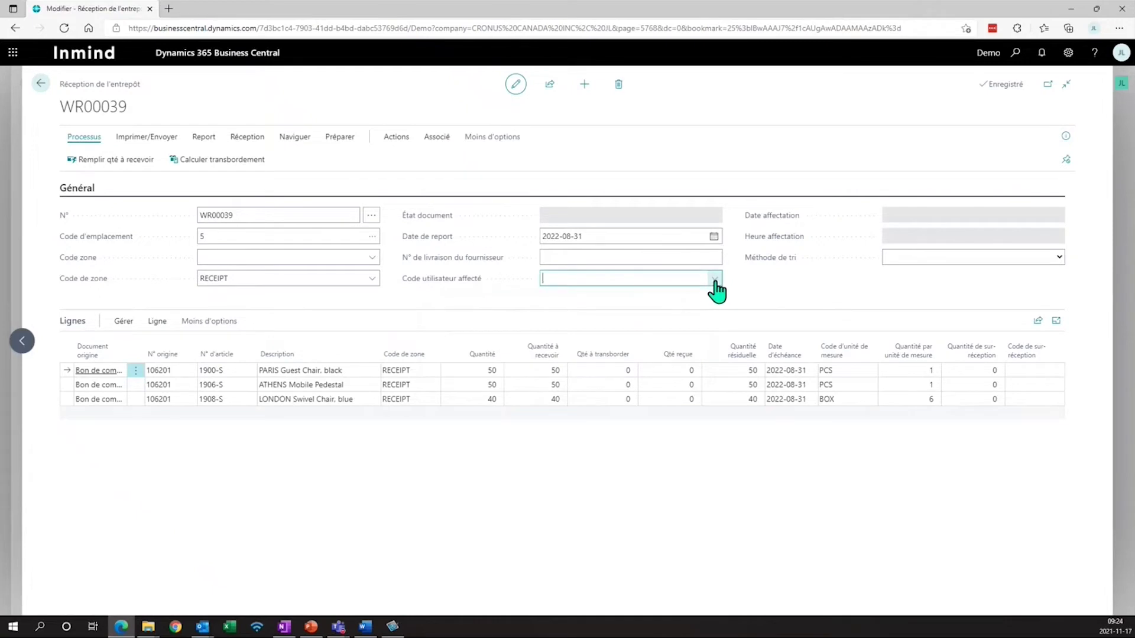
{"action": "left_click", "coordinate": [685, 325]}
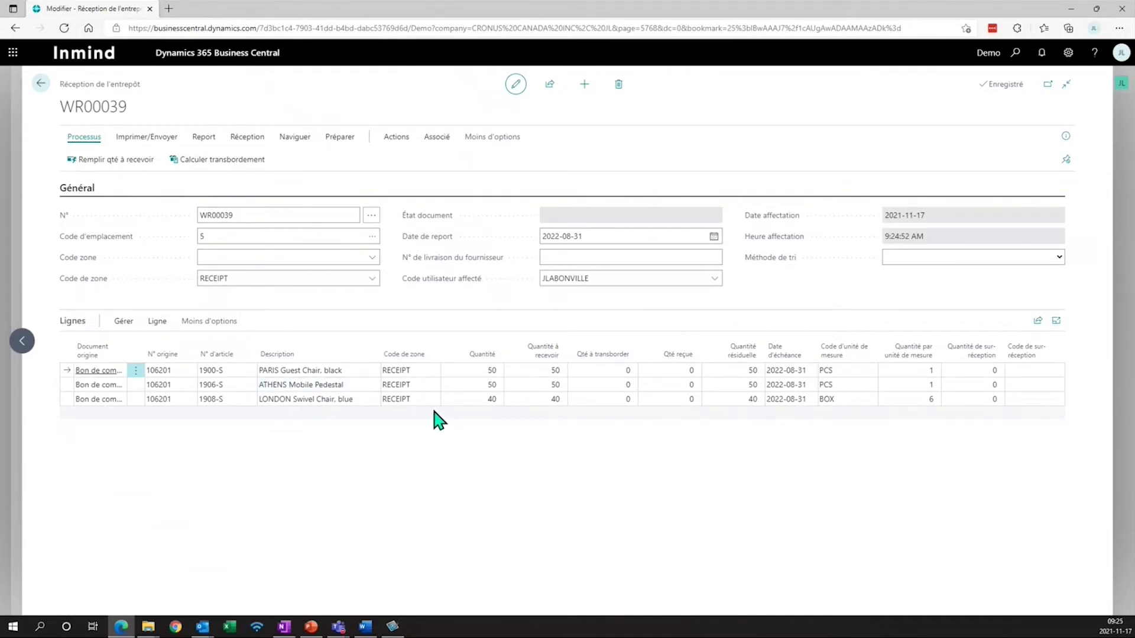
{"action": "left_click", "coordinate": [204, 138]}
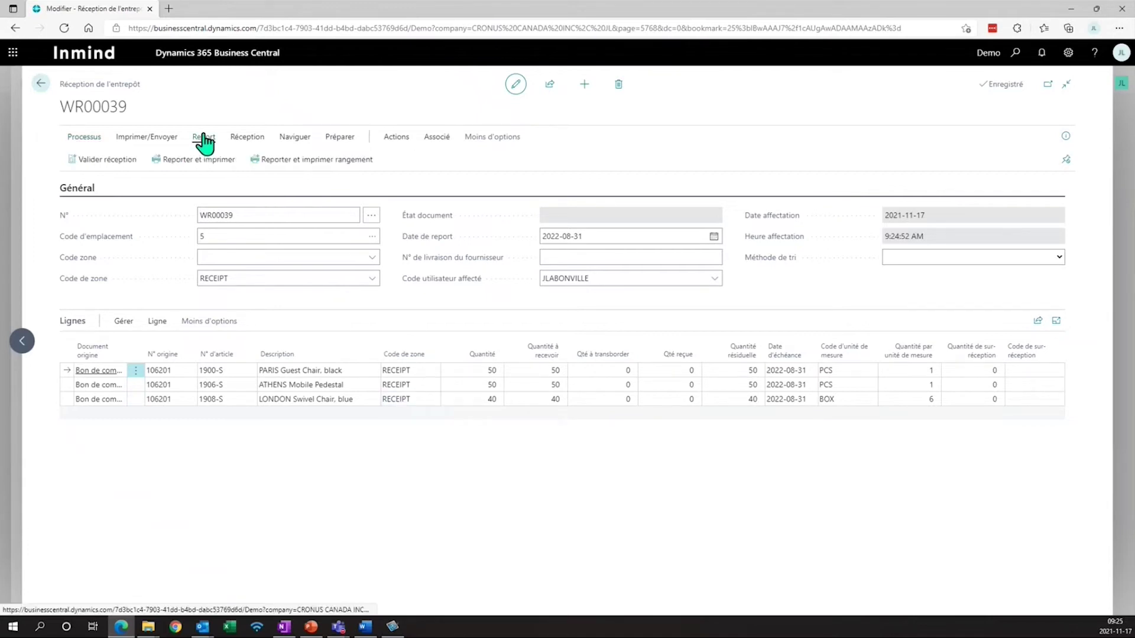
{"action": "left_click", "coordinate": [93, 159]}
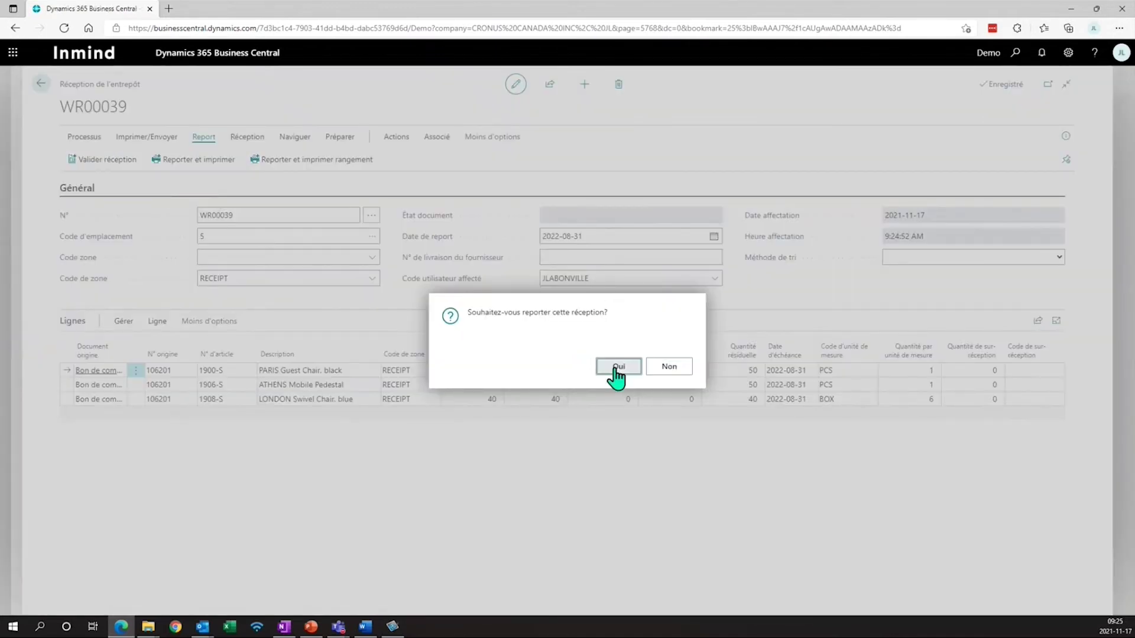
{"action": "left_click", "coordinate": [616, 371]}
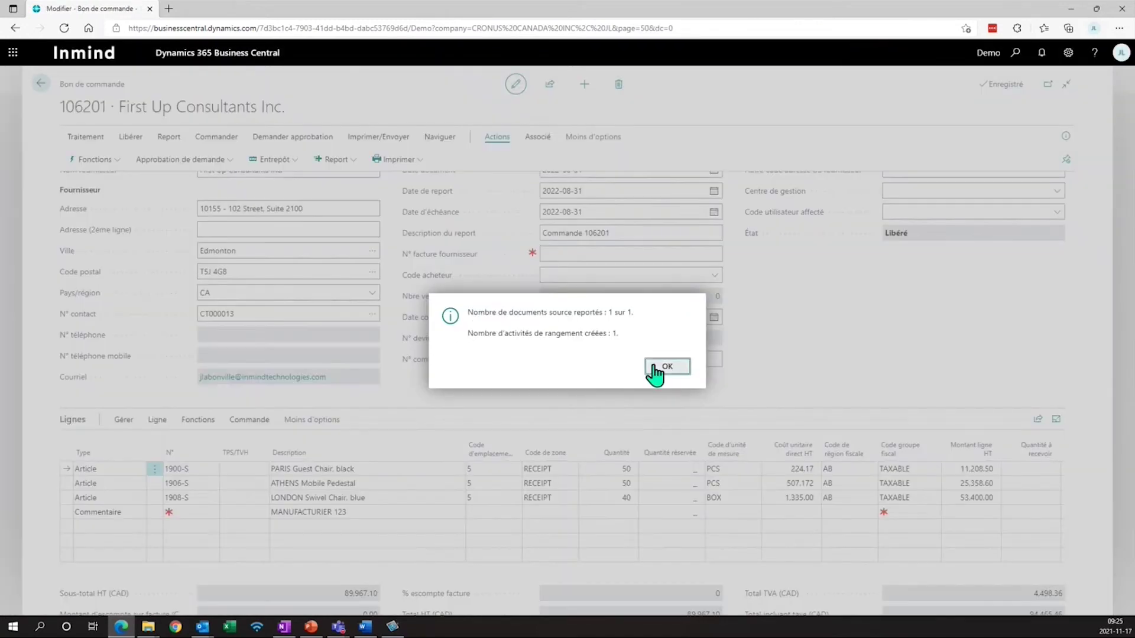
{"action": "left_click", "coordinate": [659, 369]}
Find the warehouse put-aways list (Rangements entrepôt) and open put-away WP-A00029
{"action": "left_click", "coordinate": [1017, 53]}
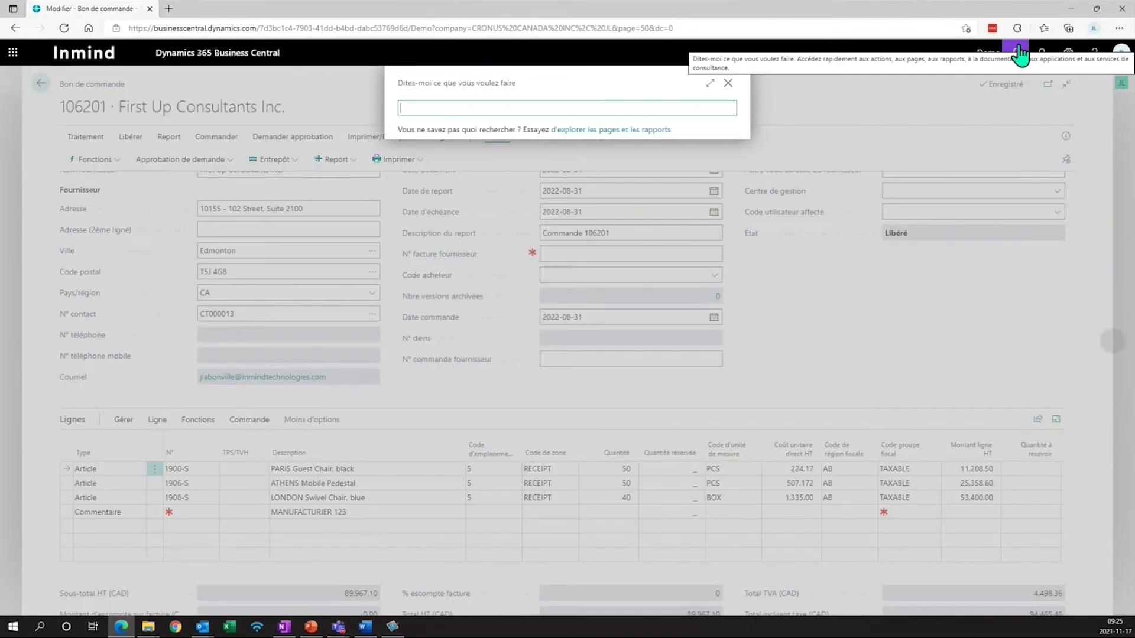
{"action": "type", "text": "rangement enr"}
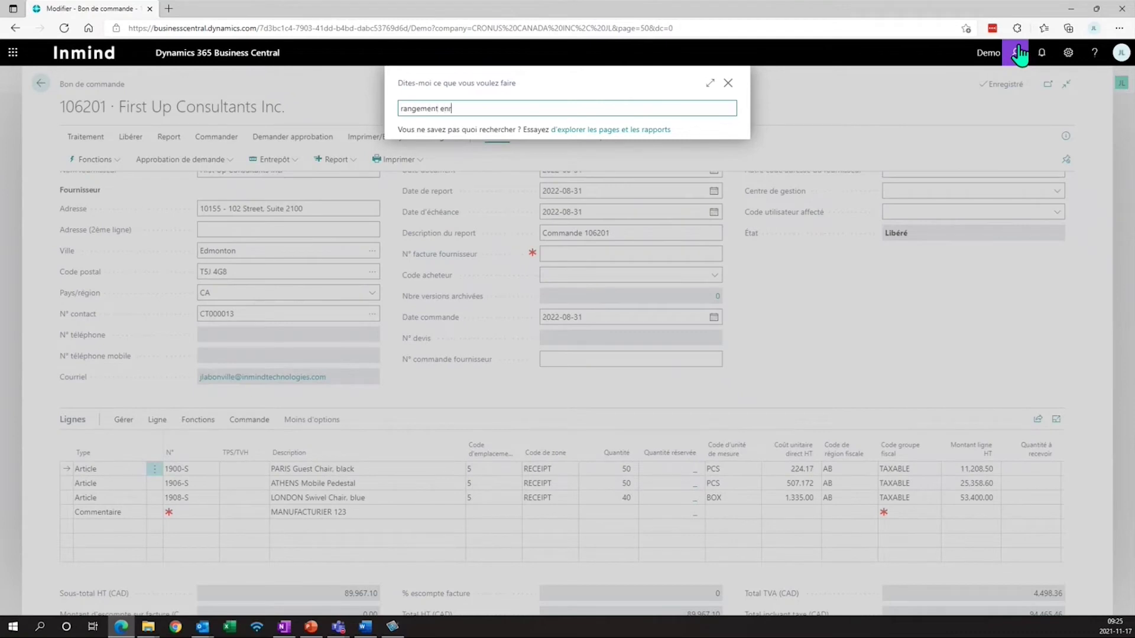
{"action": "key", "text": "BackSpace"}
{"action": "type", "text": "t"}
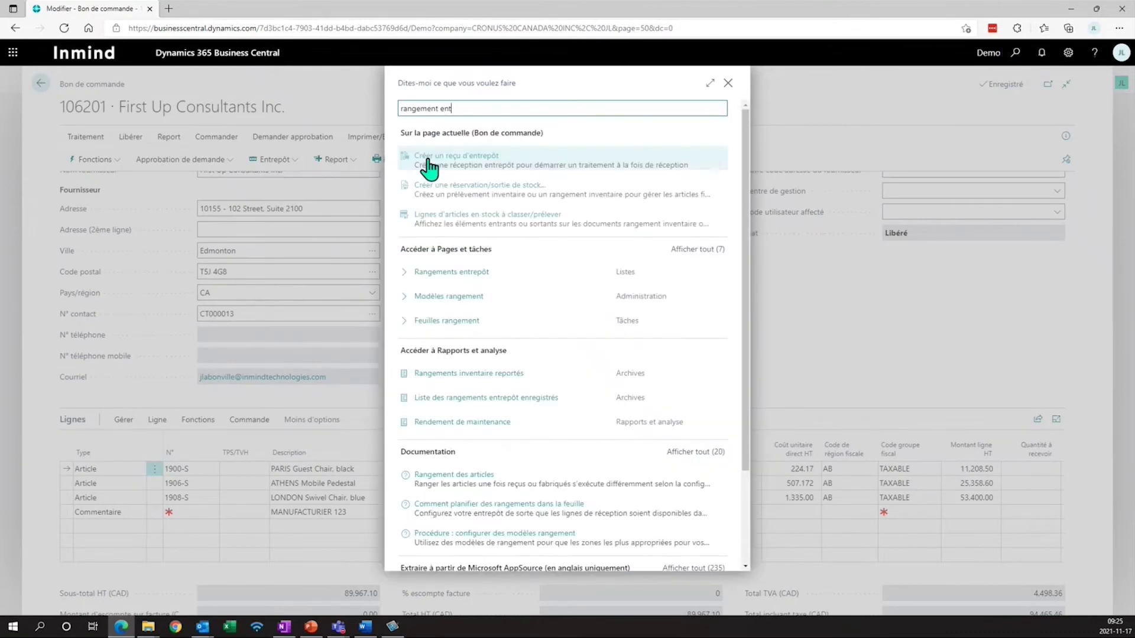
{"action": "left_click", "coordinate": [453, 272]}
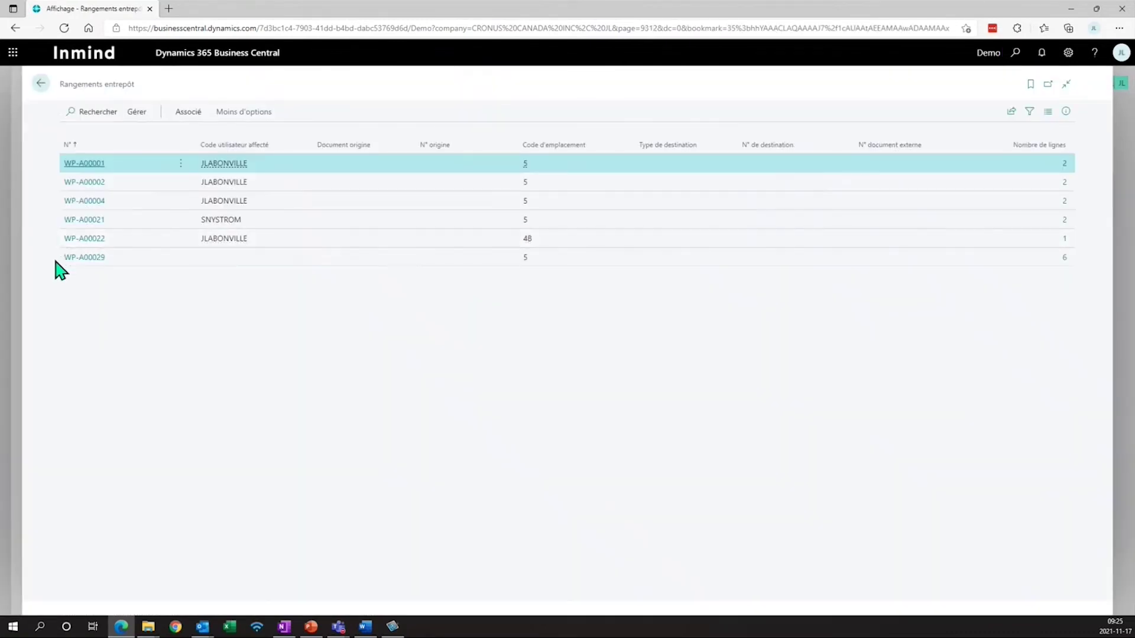
{"action": "left_click", "coordinate": [67, 259]}
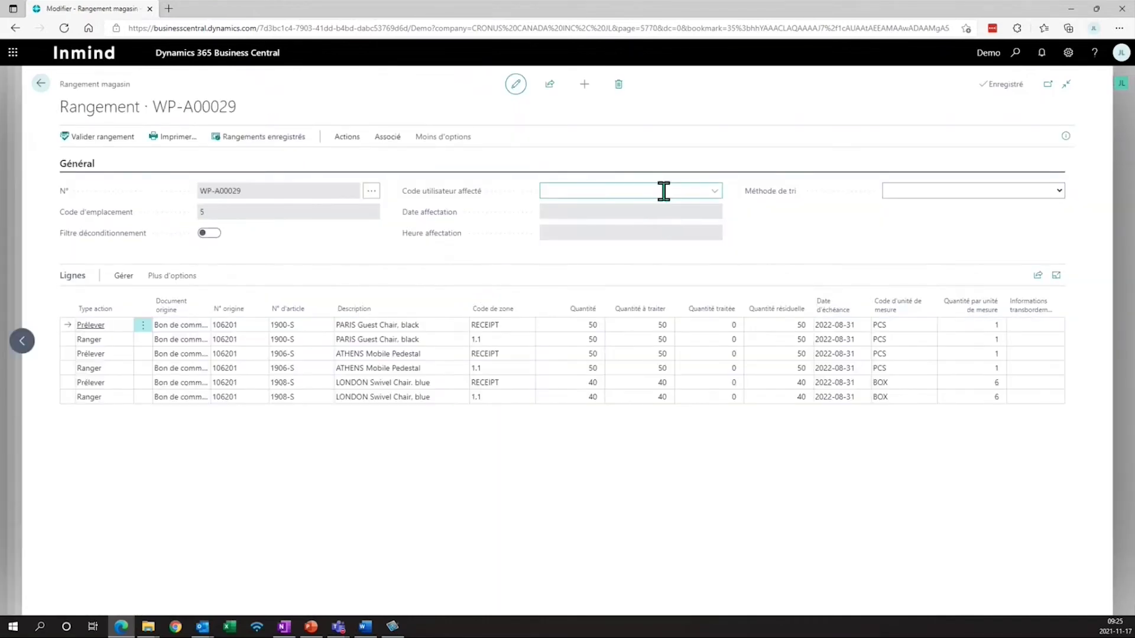
Assign the warehouse put-away to a user and register it with its proposed zones and quantities
{"action": "left_click", "coordinate": [715, 191]}
{"action": "left_click", "coordinate": [662, 240]}
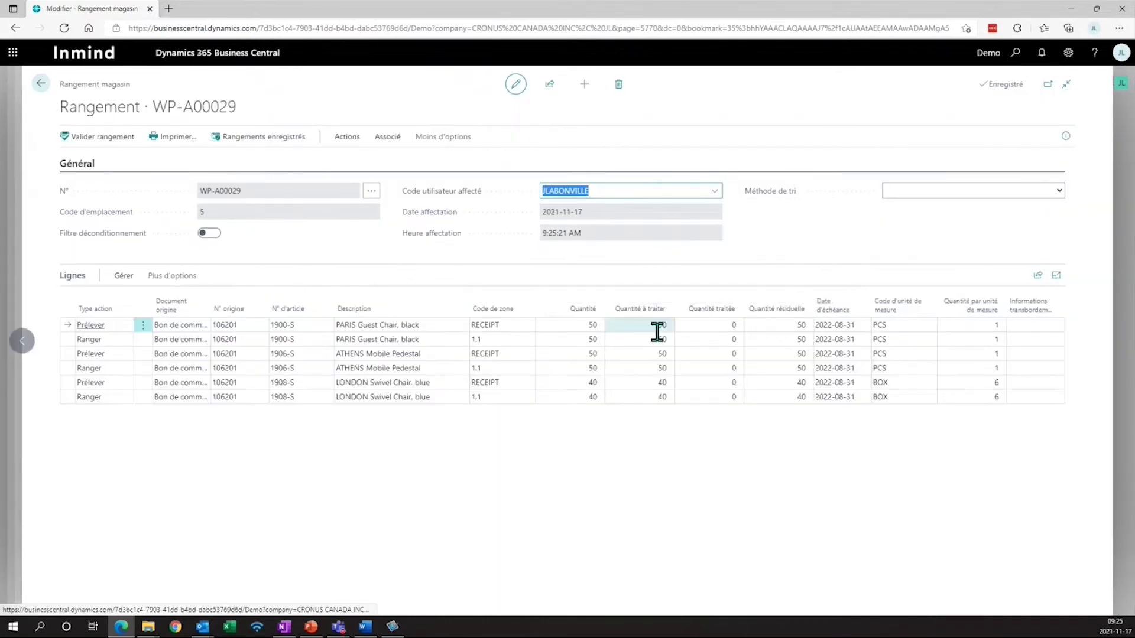
{"action": "left_click", "coordinate": [511, 444]}
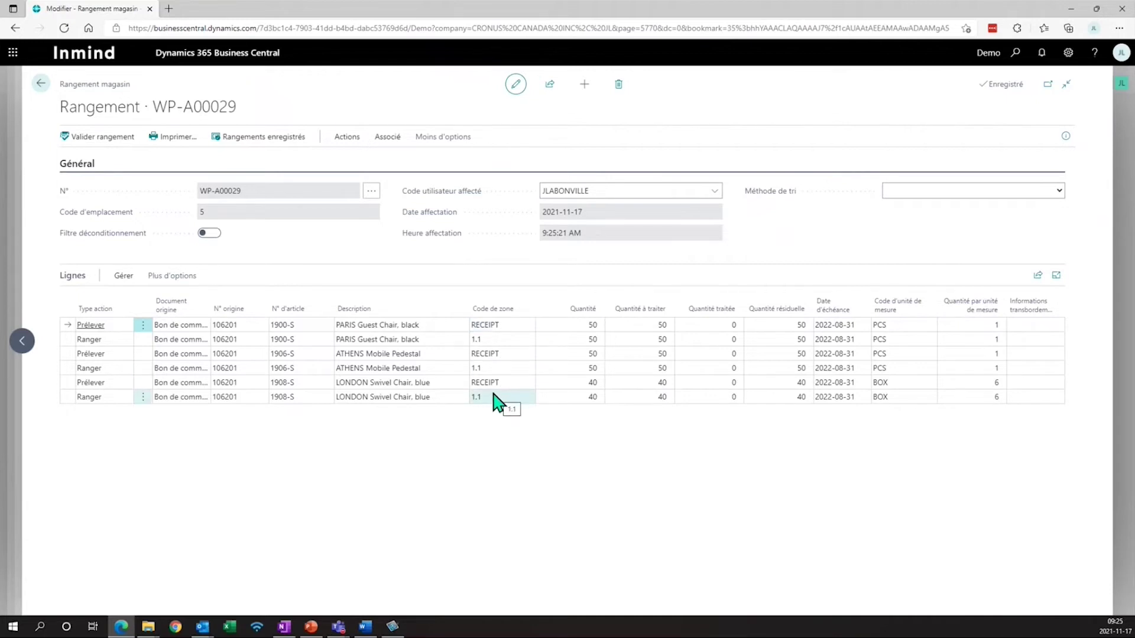
{"action": "left_click", "coordinate": [91, 141]}
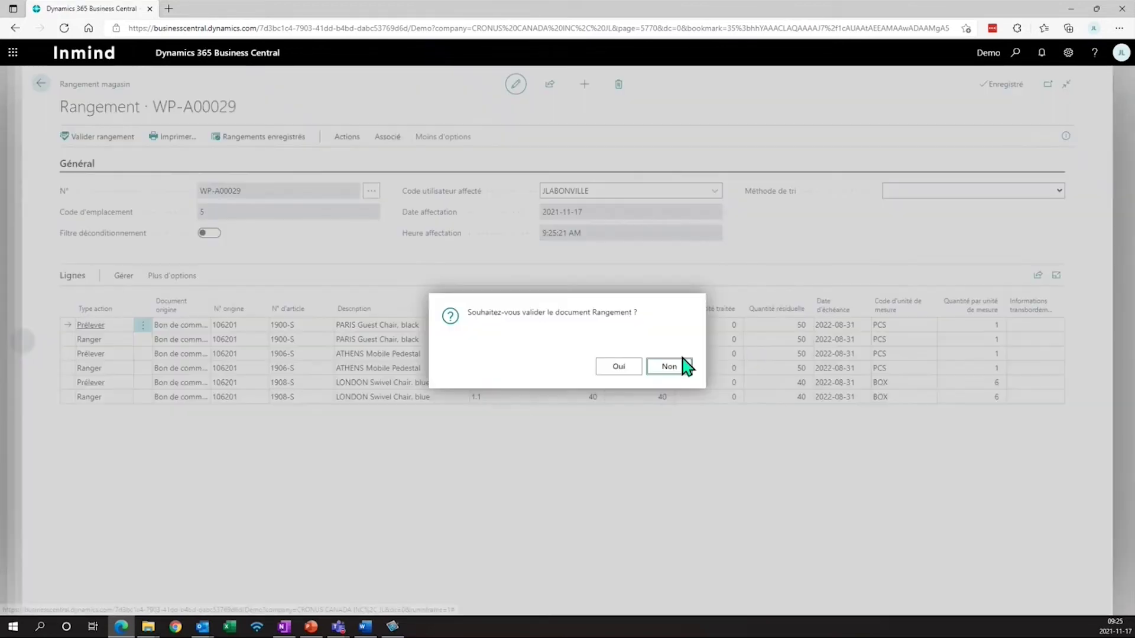
{"action": "left_click", "coordinate": [622, 368]}
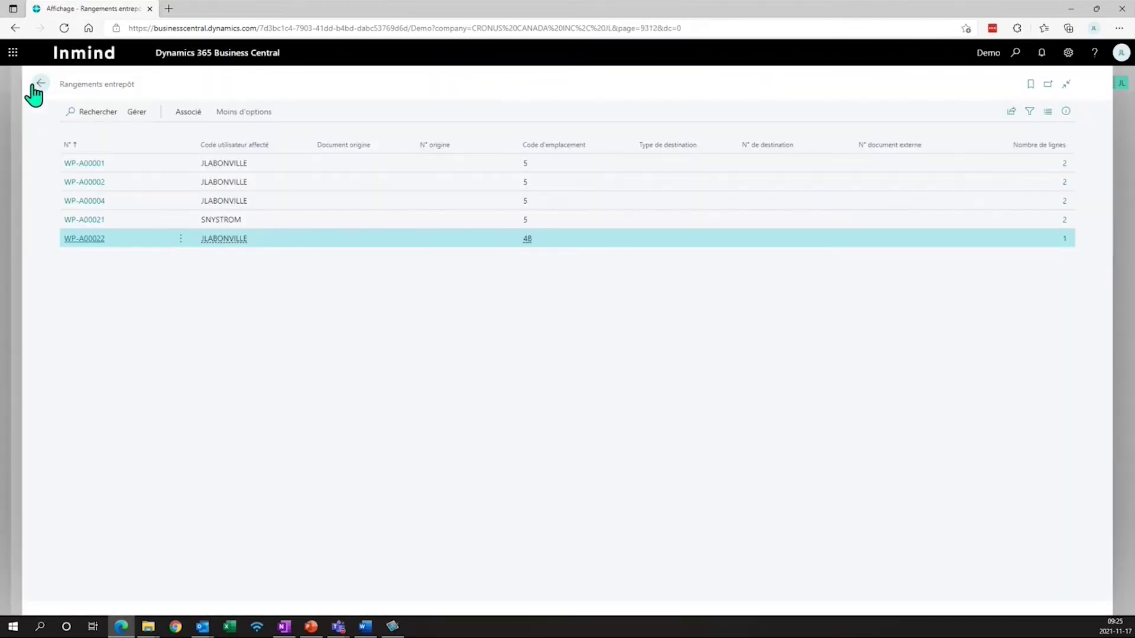
Return to the First Up Consultants Inc. purchase order and check the received and to-invoice quantities on its lines
{"action": "left_click", "coordinate": [37, 87]}
{"action": "left_click_drag", "start_coordinate": [424, 573], "coordinate": [783, 572]}
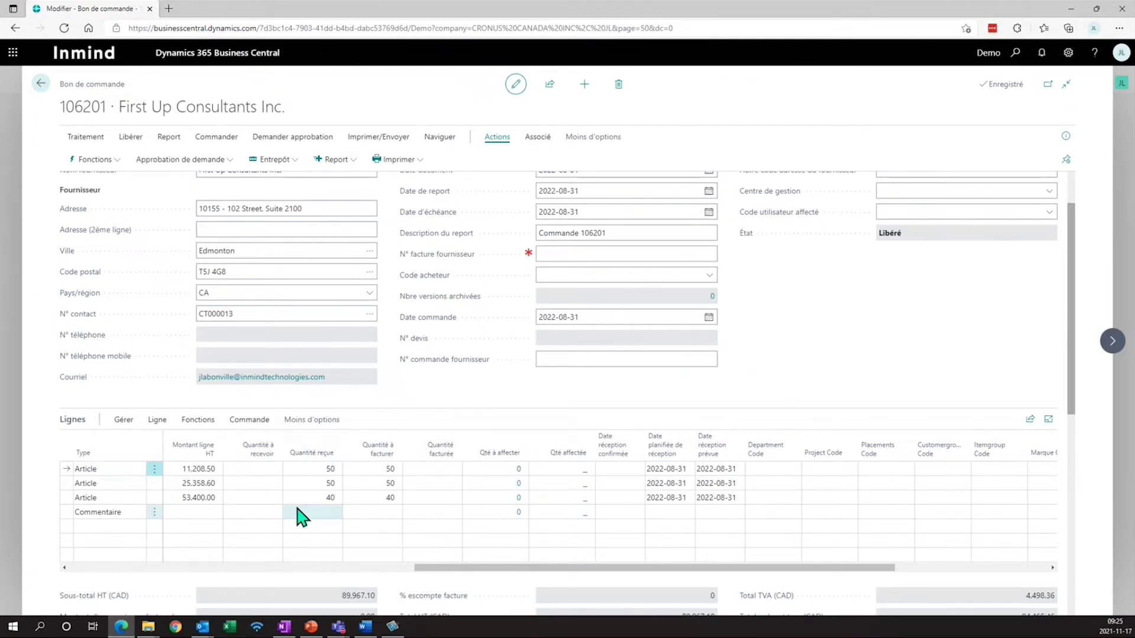
Leave the purchase order, sort the sales documents (Documents de vente) by descending number and open the latest Adatum Corp. order
{"action": "left_click", "coordinate": [39, 84]}
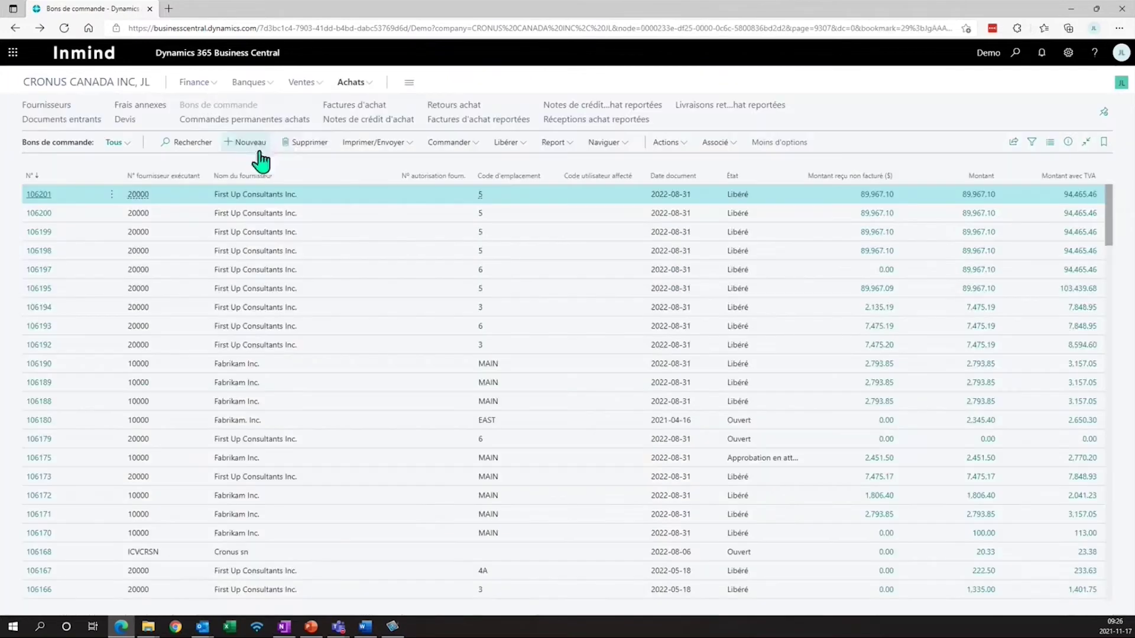
{"action": "left_click", "coordinate": [301, 83]}
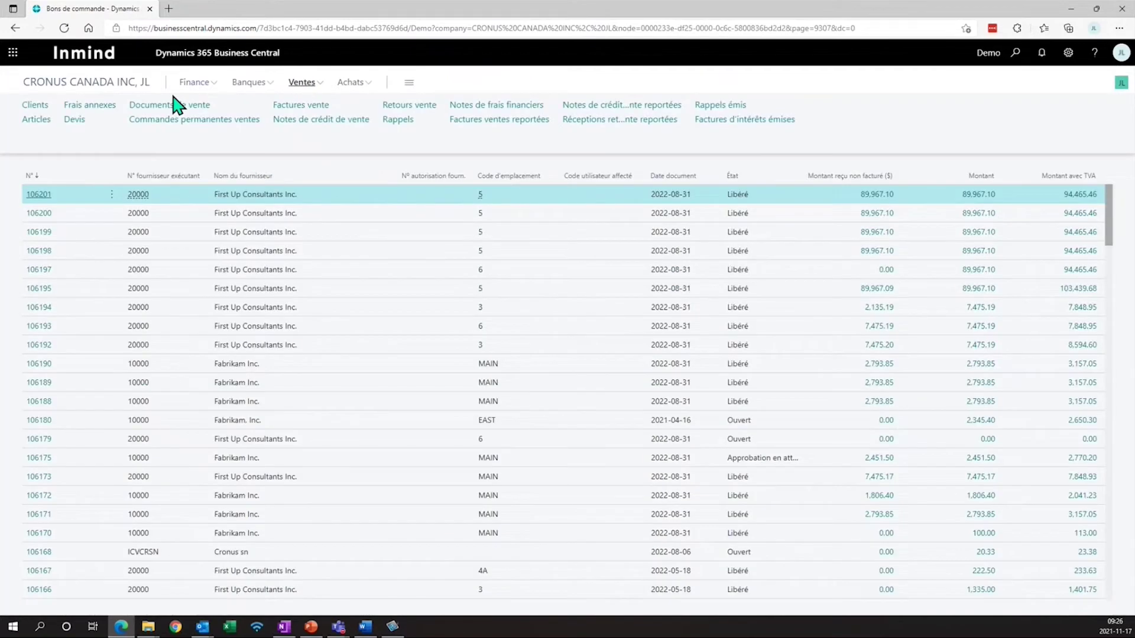
{"action": "left_click", "coordinate": [175, 105]}
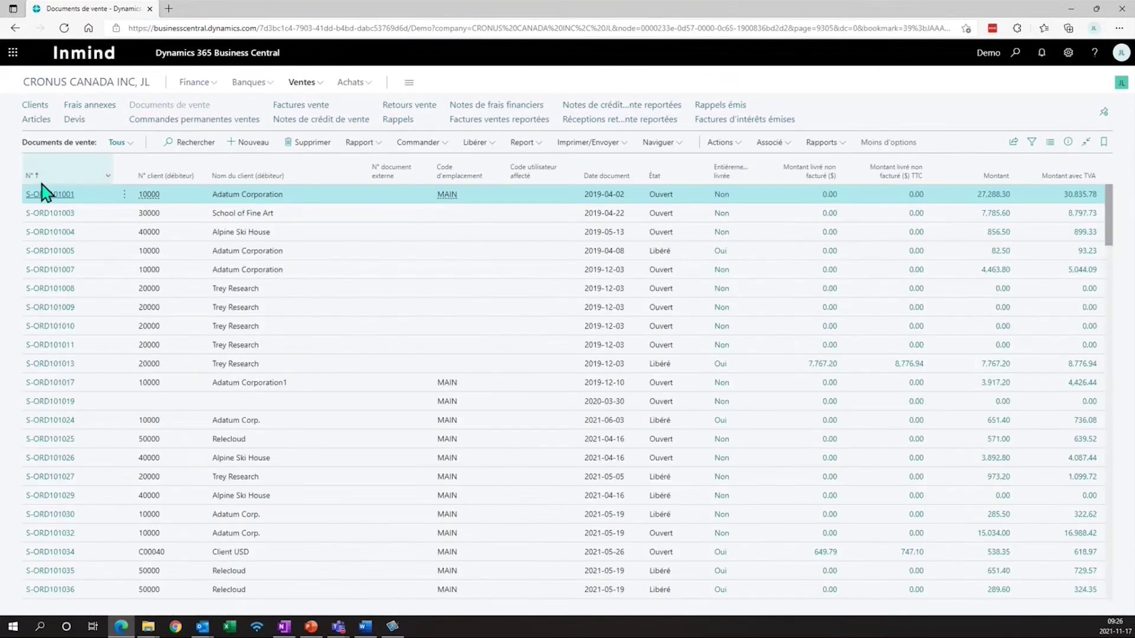
{"action": "left_click", "coordinate": [29, 176]}
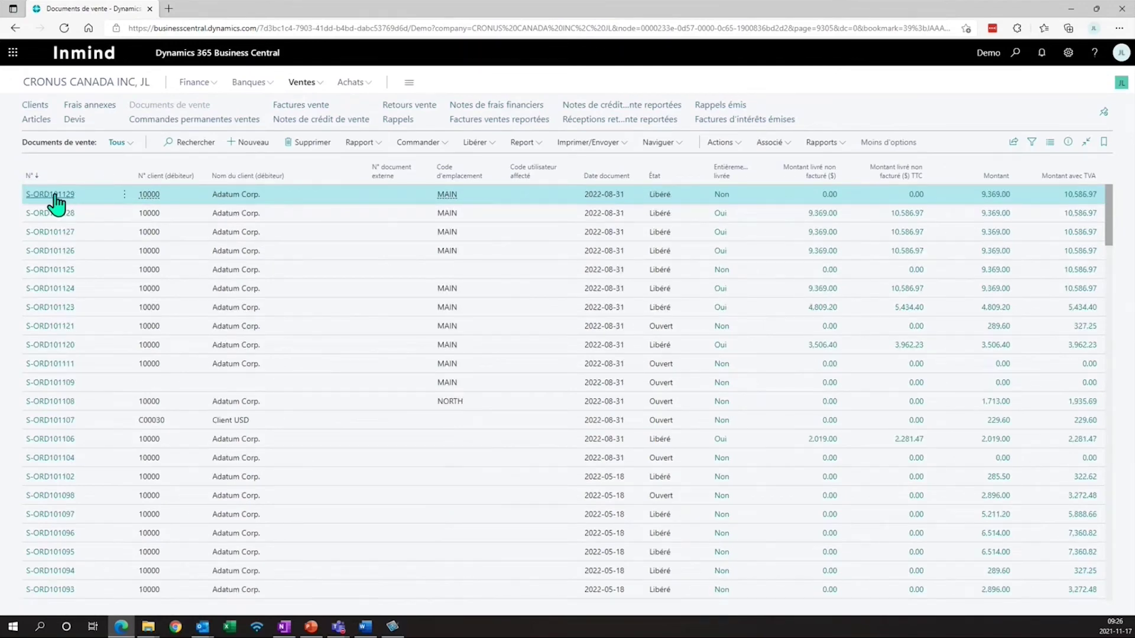
{"action": "left_click", "coordinate": [62, 199]}
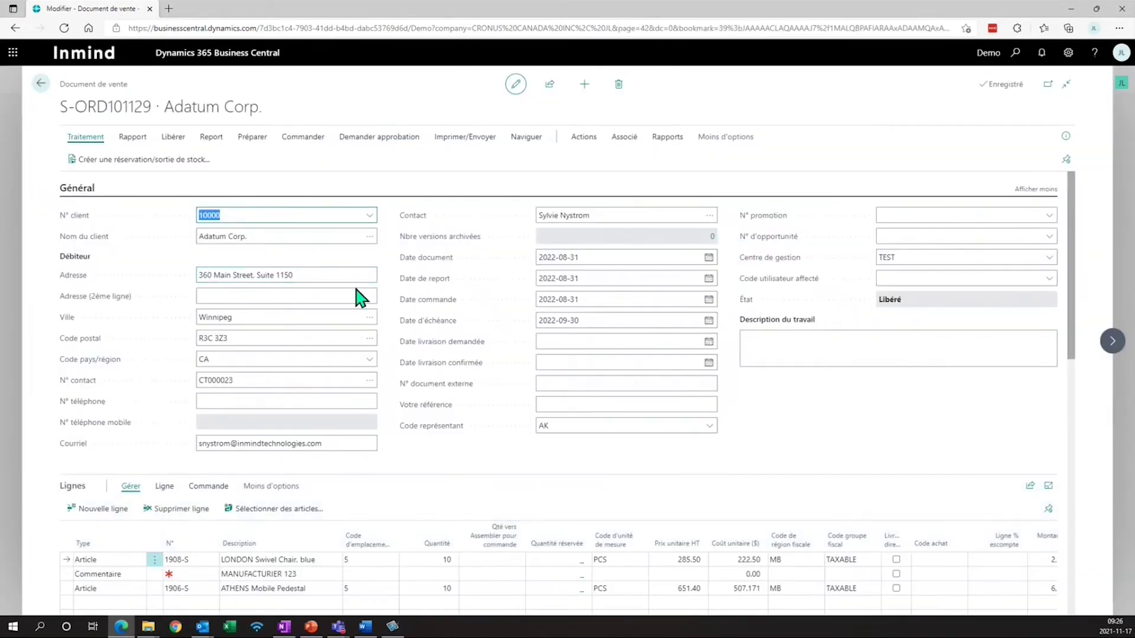
Create a warehouse shipment (Livraison entrepôt) from the released Adatum Corp. sales order
{"action": "scroll", "coordinate": [356, 289], "scroll_direction": "down", "scroll_amount": 1}
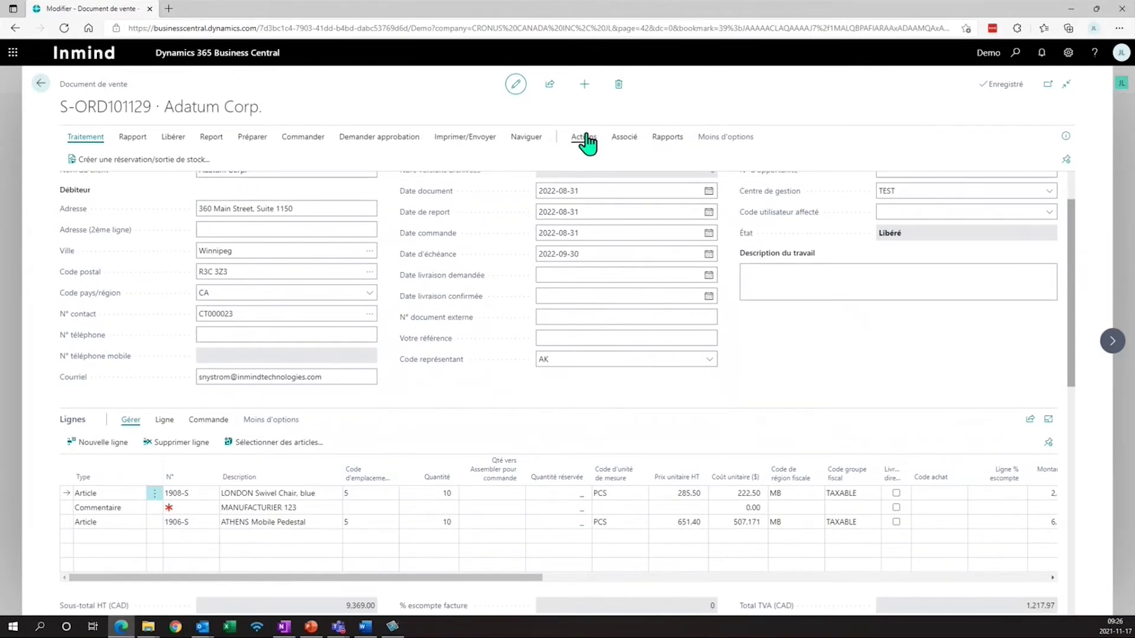
{"action": "left_click", "coordinate": [584, 137]}
{"action": "left_click", "coordinate": [359, 159]}
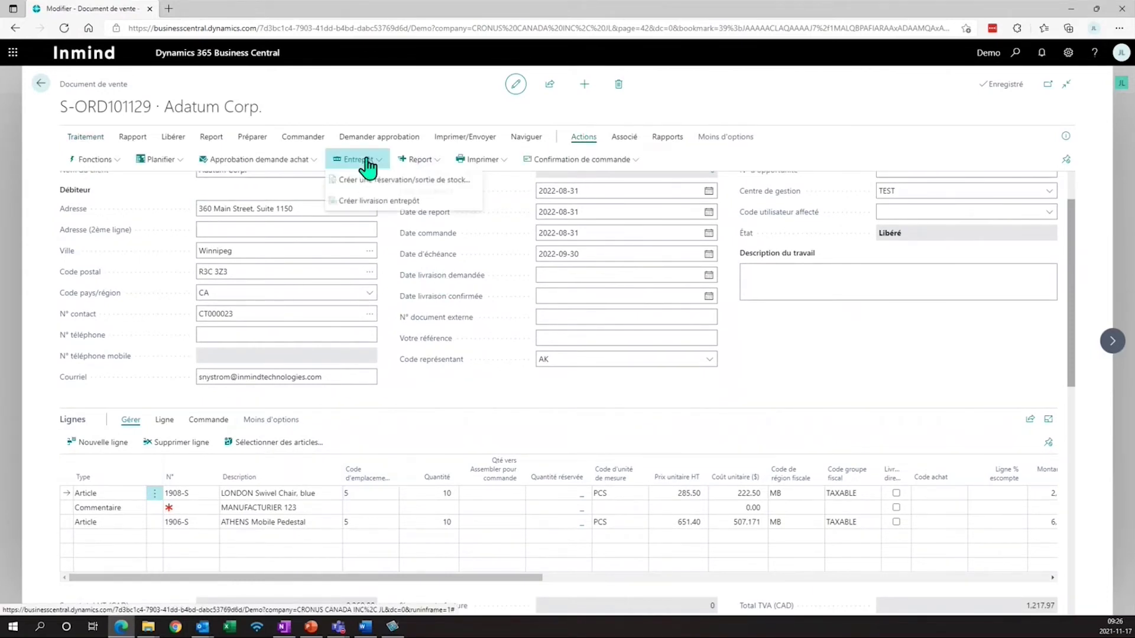
{"action": "left_click", "coordinate": [391, 204]}
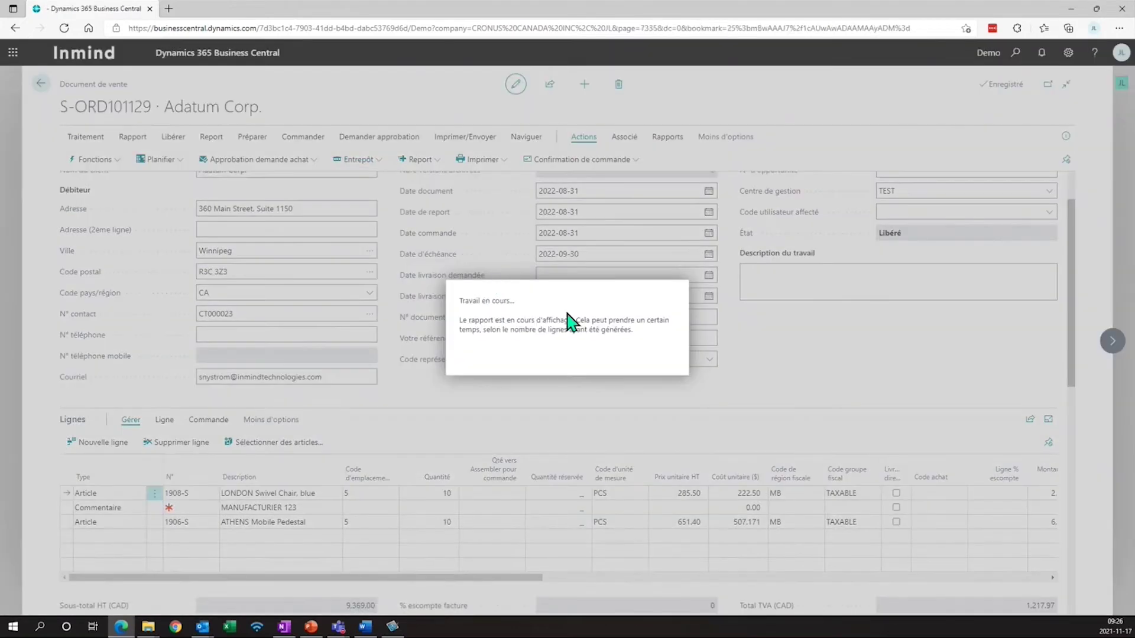
{"action": "left_click", "coordinate": [668, 368]}
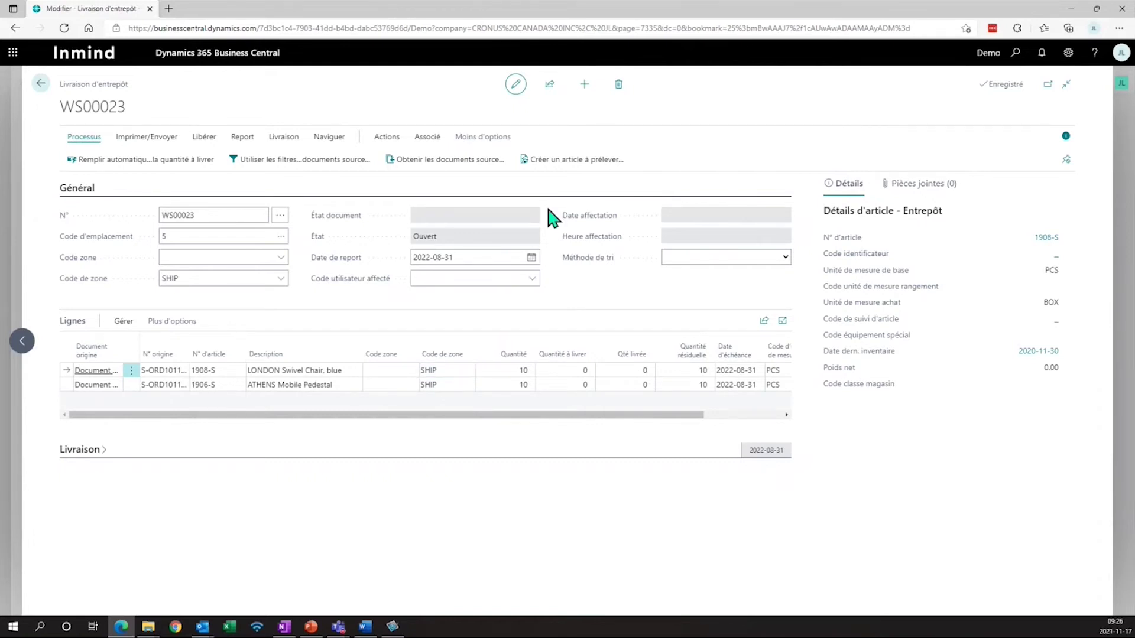
Create a pick from warehouse shipment WS00023 and assign it to a warehouse employee, without printing
{"action": "left_click", "coordinate": [564, 161]}
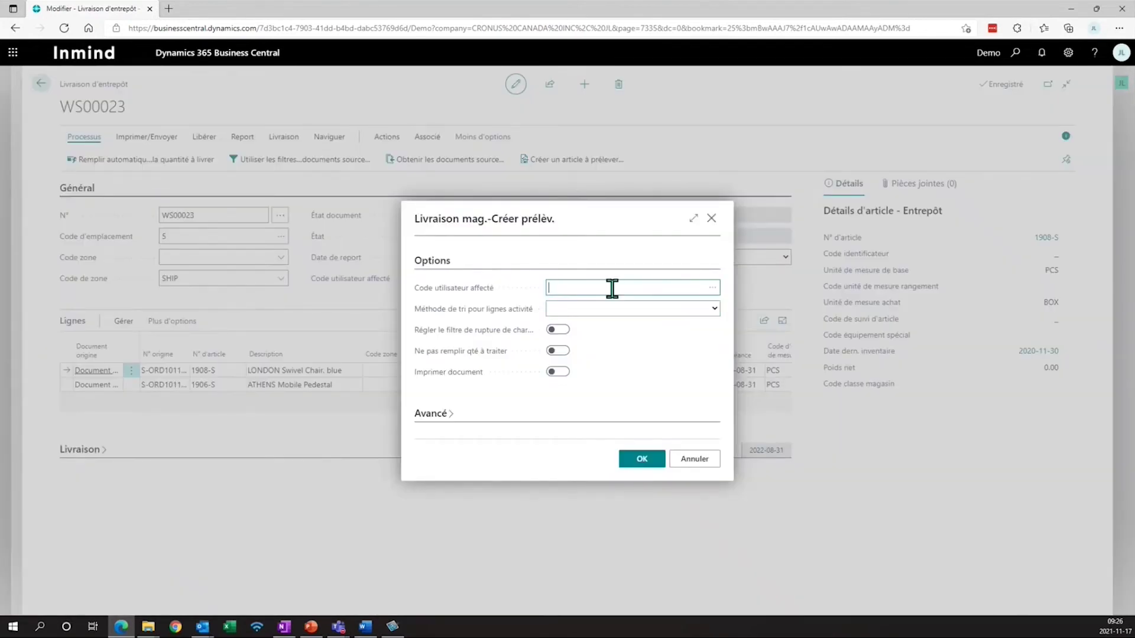
{"action": "left_click", "coordinate": [713, 288]}
{"action": "left_click", "coordinate": [398, 225]}
{"action": "left_click", "coordinate": [772, 572]}
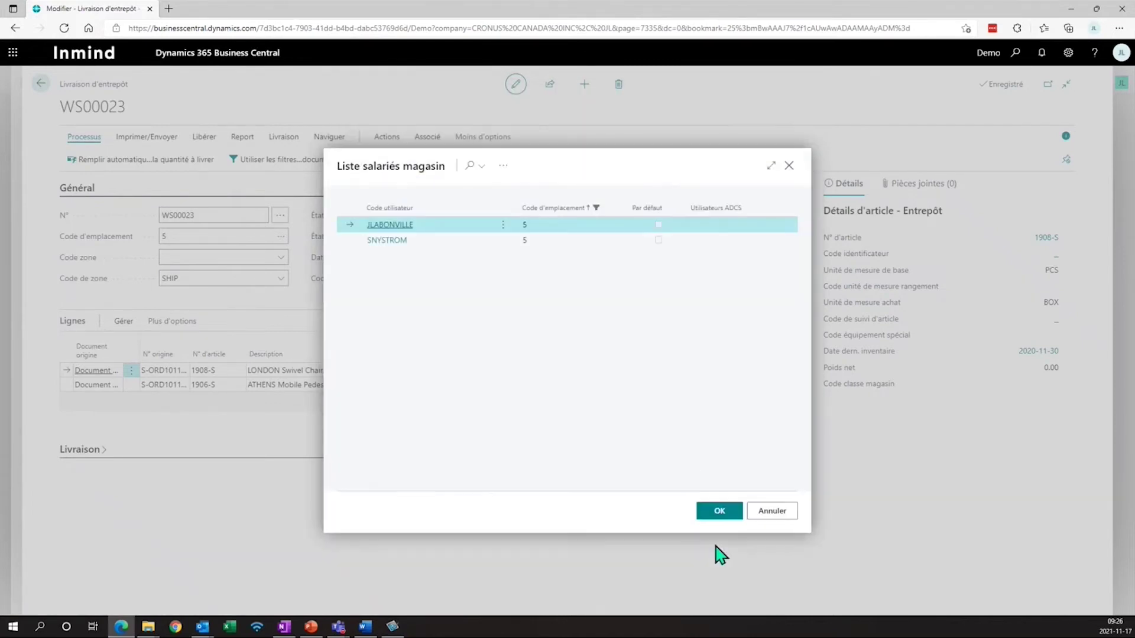
{"action": "left_click", "coordinate": [720, 514]}
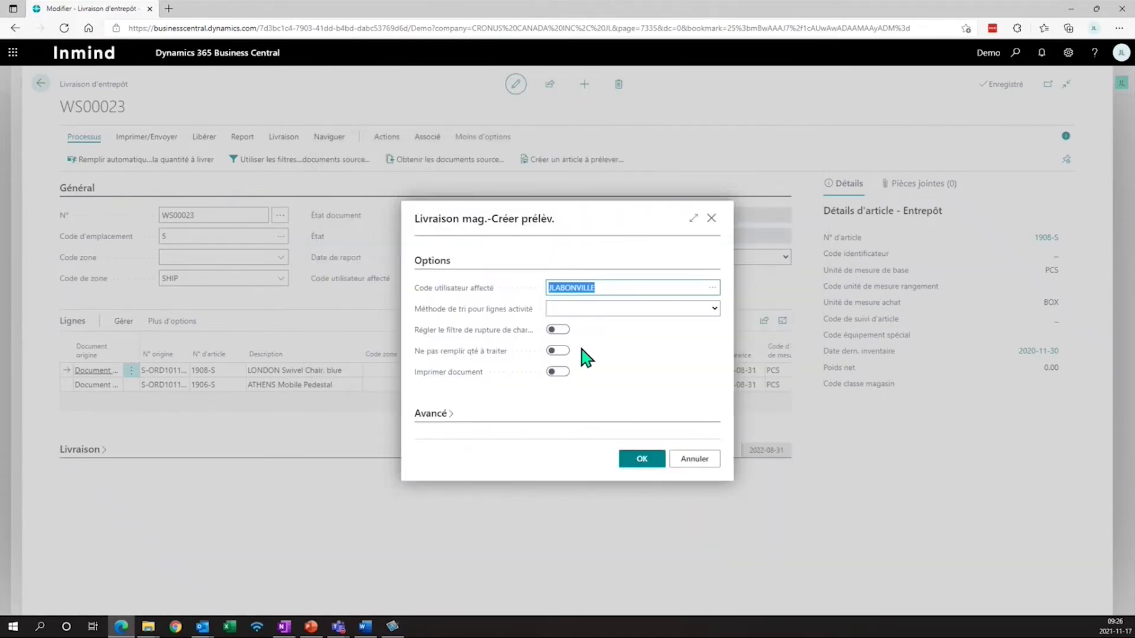
{"action": "left_click", "coordinate": [647, 464]}
{"action": "left_click", "coordinate": [664, 372]}
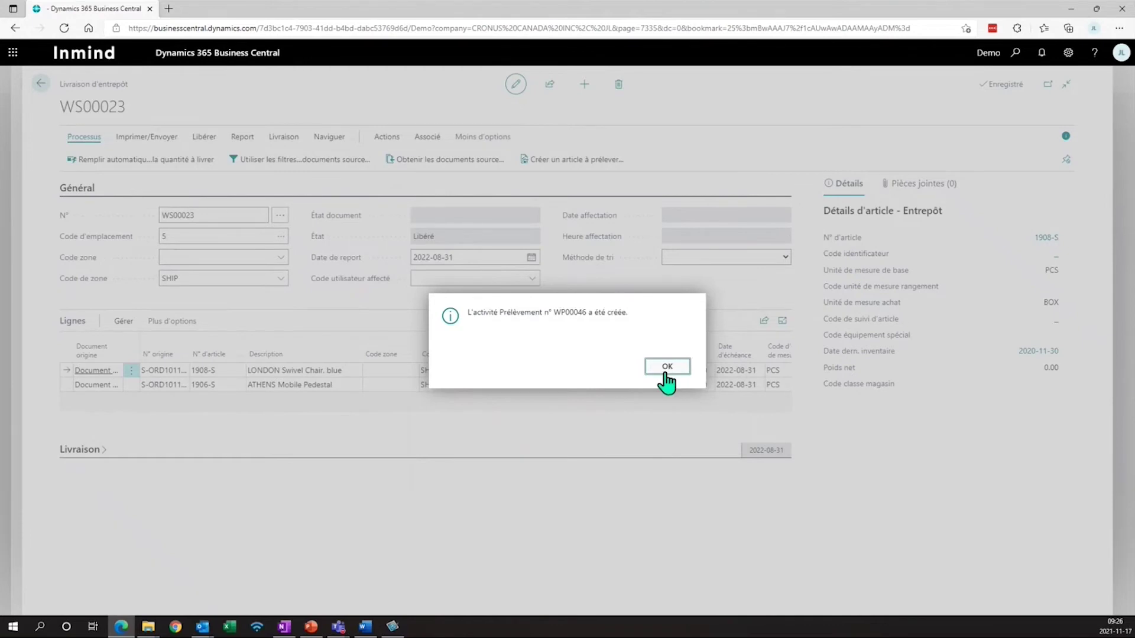
Find the warehouse picks list (Prélèvements entrepôt) and open pick WP00046
{"action": "left_click", "coordinate": [1016, 61]}
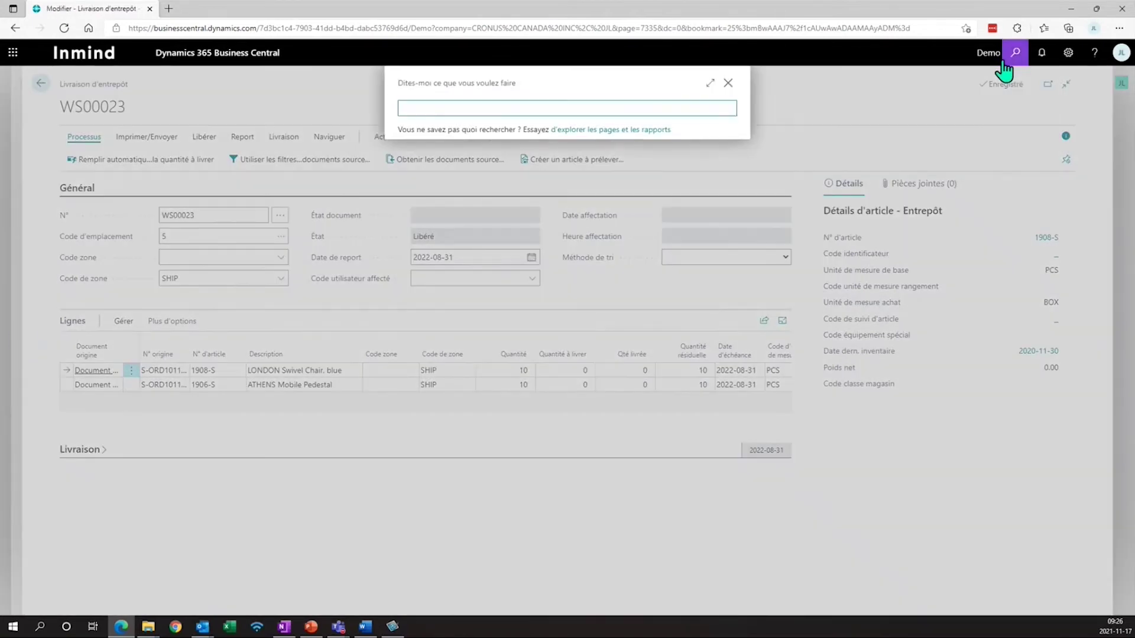
{"action": "type", "text": "préle"}
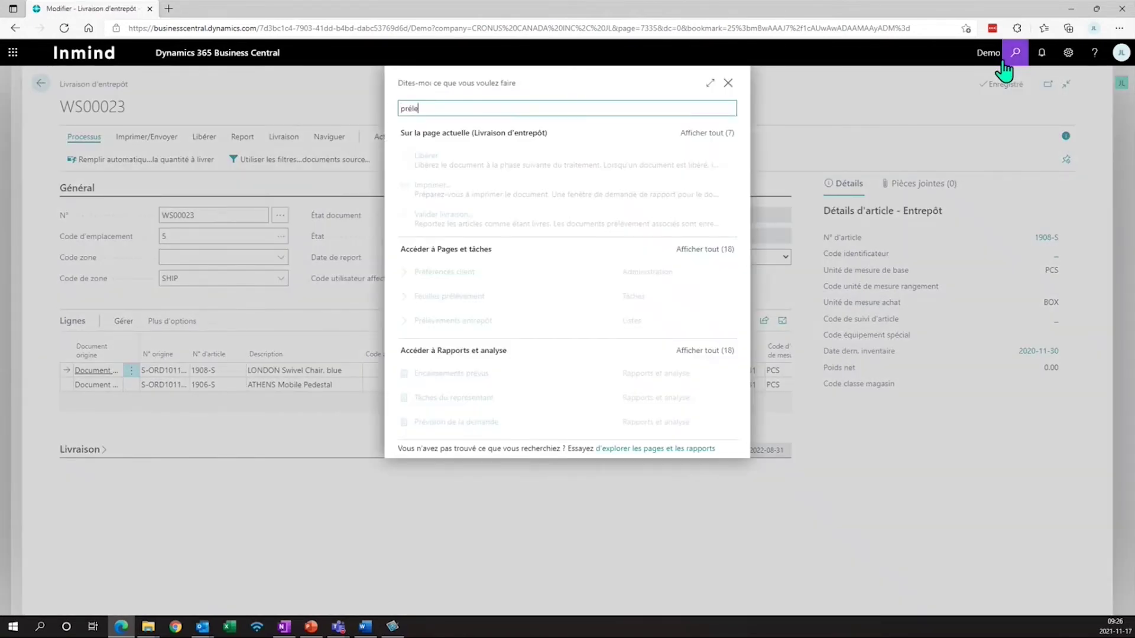
{"action": "type", "text": " en"}
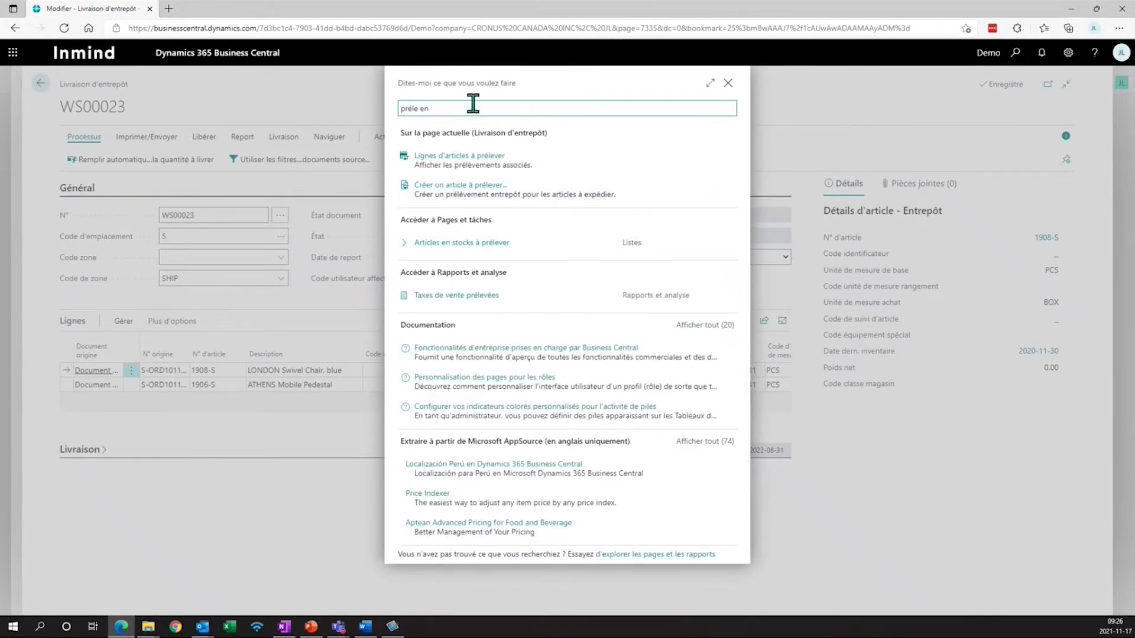
{"action": "type", "text": "tre"}
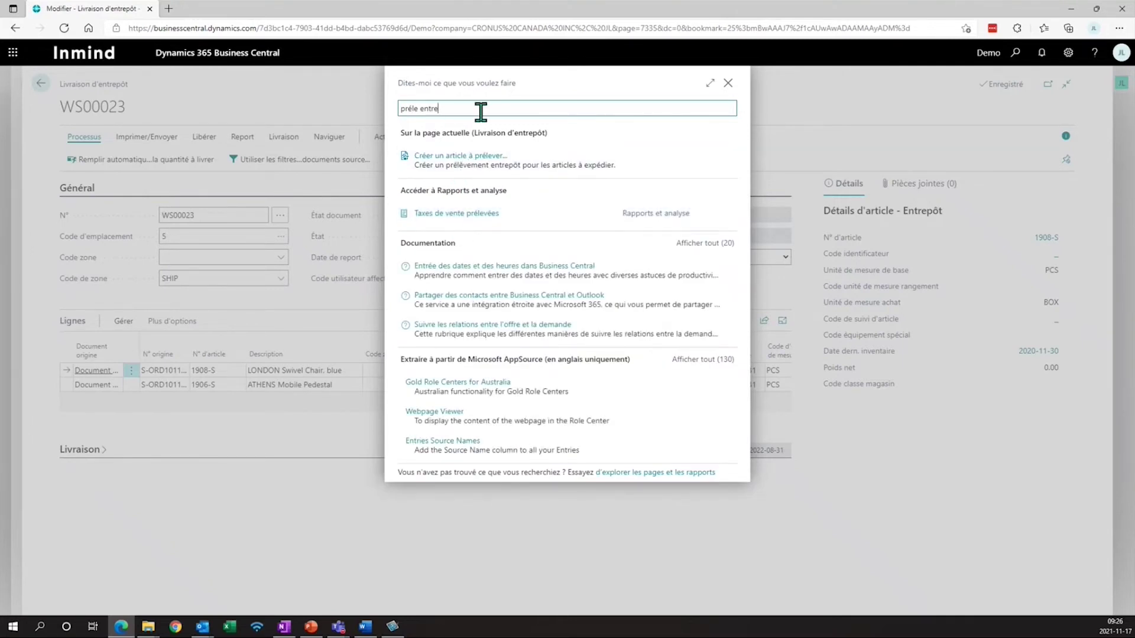
{"action": "left_click_drag", "start_coordinate": [481, 112], "coordinate": [397, 111]}
{"action": "key", "text": "BackSpace"}
{"action": "type", "text": "prélèvem ent"}
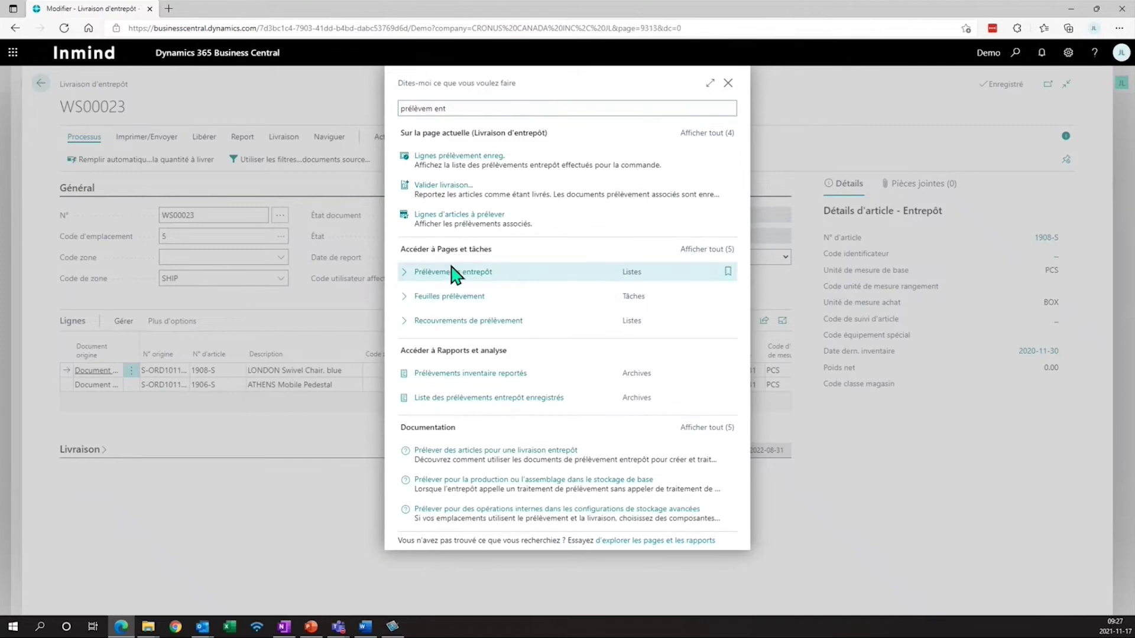
{"action": "left_click", "coordinate": [454, 271]}
{"action": "left_click", "coordinate": [80, 221]}
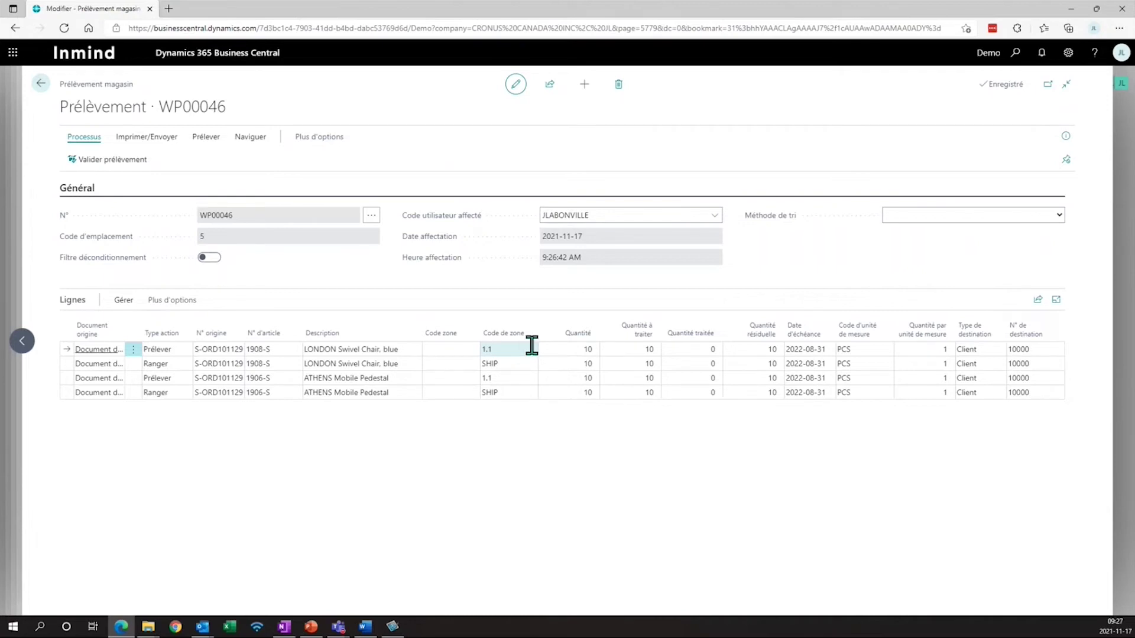
Register the warehouse pick with its proposed zones and quantities and return to warehouse shipment WS00023
{"action": "left_click", "coordinate": [115, 160]}
{"action": "left_click", "coordinate": [613, 367]}
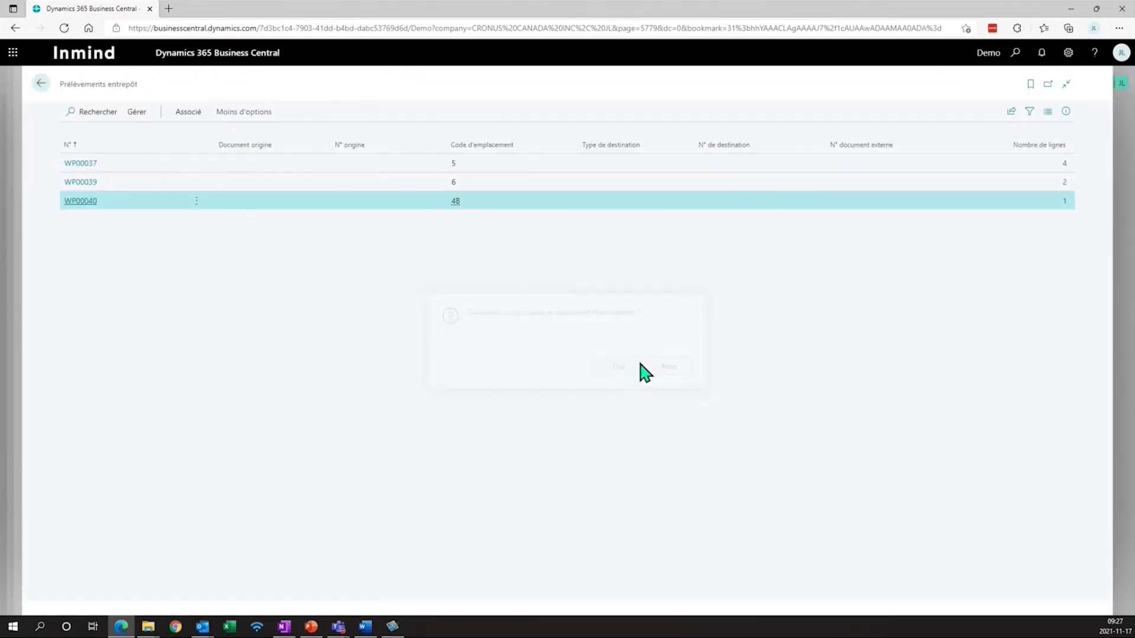
{"action": "left_click", "coordinate": [42, 87]}
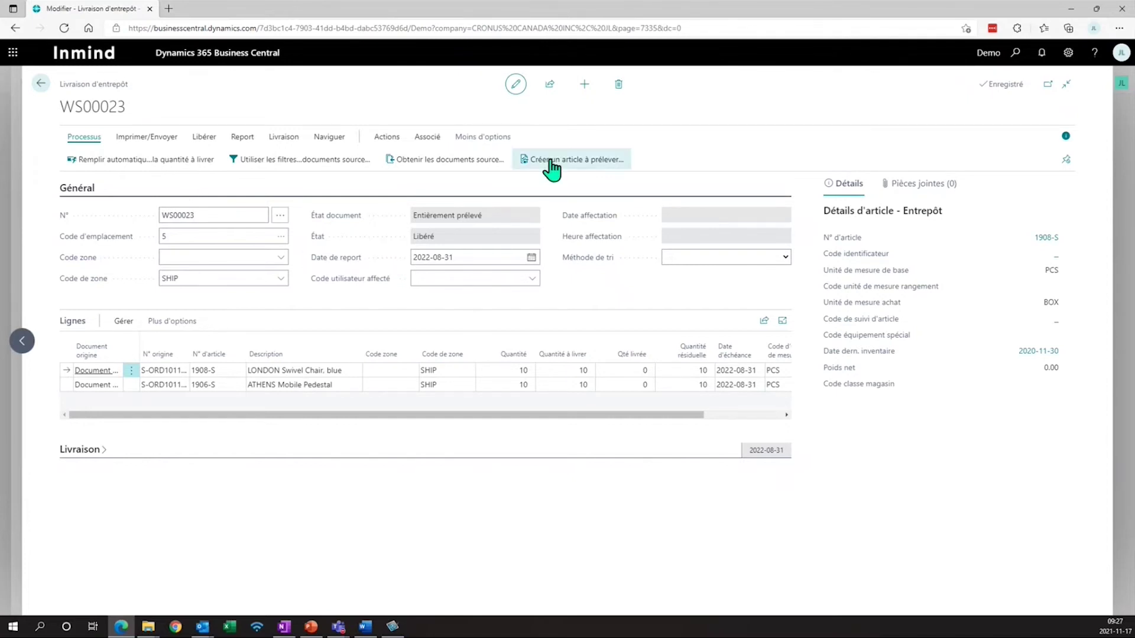
Post warehouse shipment WS00023 without printing
{"action": "left_click", "coordinate": [239, 138]}
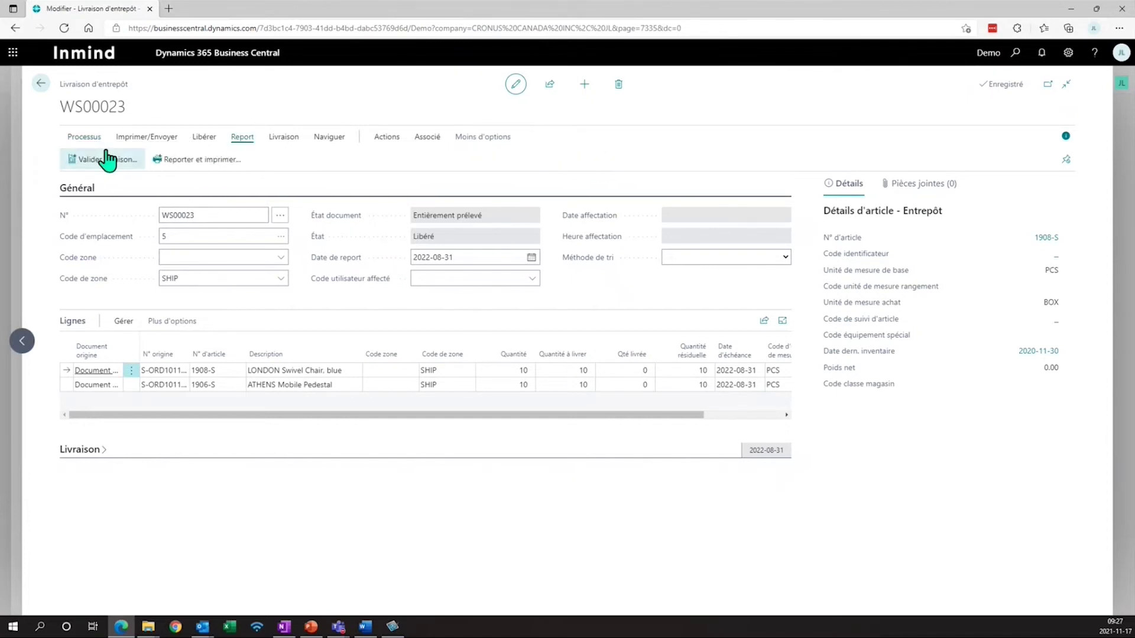
{"action": "left_click", "coordinate": [108, 160]}
{"action": "left_click", "coordinate": [614, 365]}
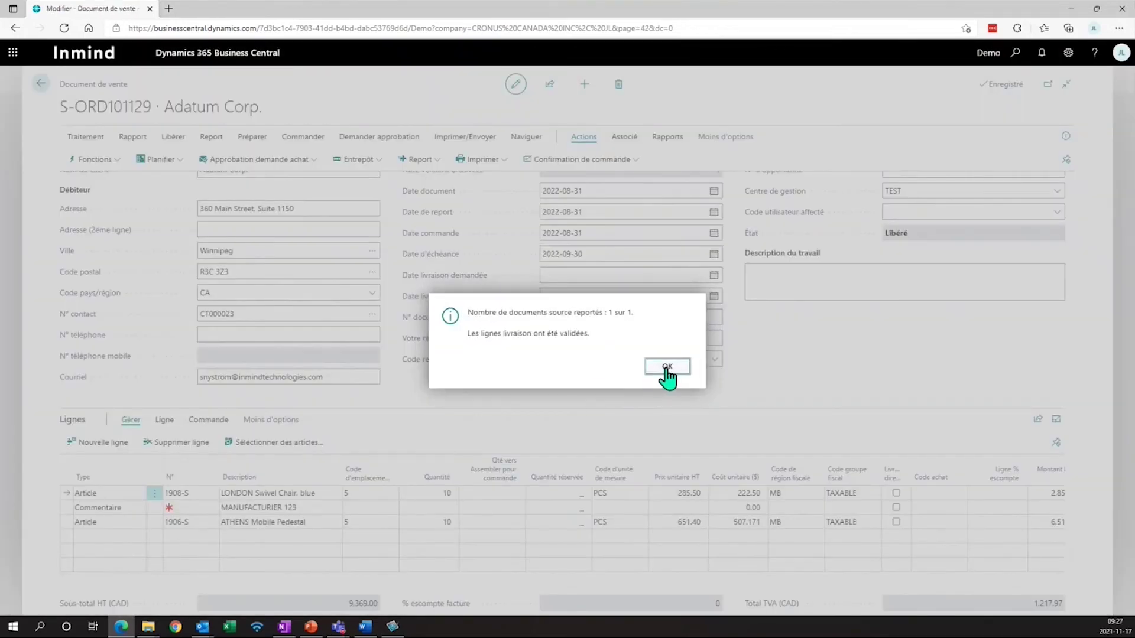
{"action": "left_click", "coordinate": [664, 371]}
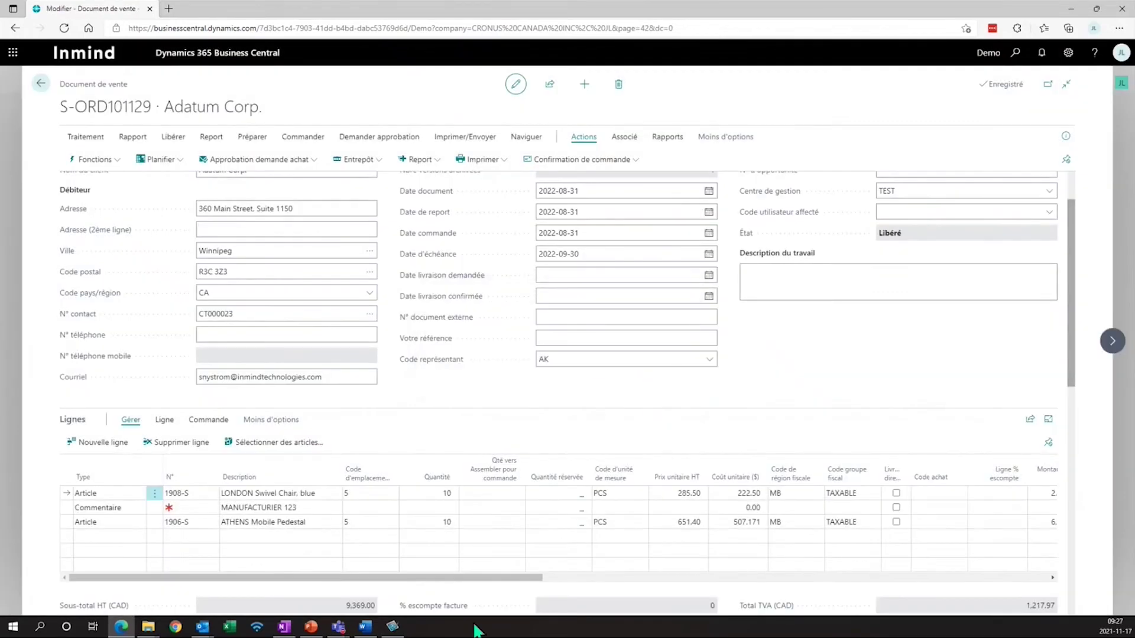
Check the shipped and to-invoice quantities on the Adatum Corp. sales order lines, and close the order
{"action": "left_click_drag", "start_coordinate": [470, 579], "coordinate": [698, 597]}
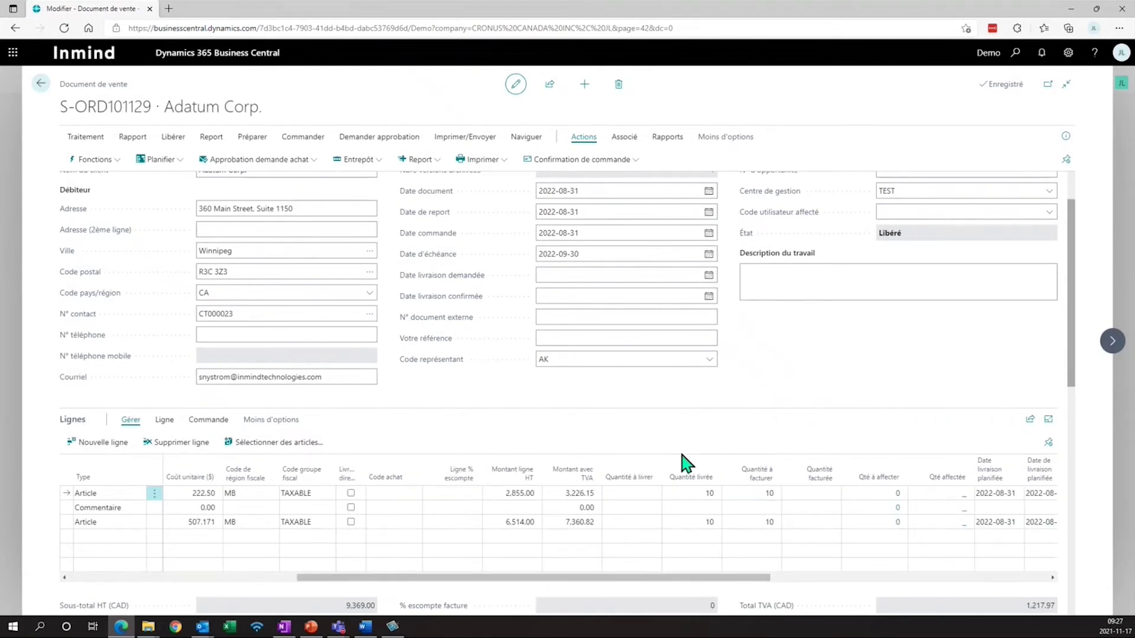
{"action": "left_click", "coordinate": [711, 537]}
{"action": "left_click", "coordinate": [41, 83]}
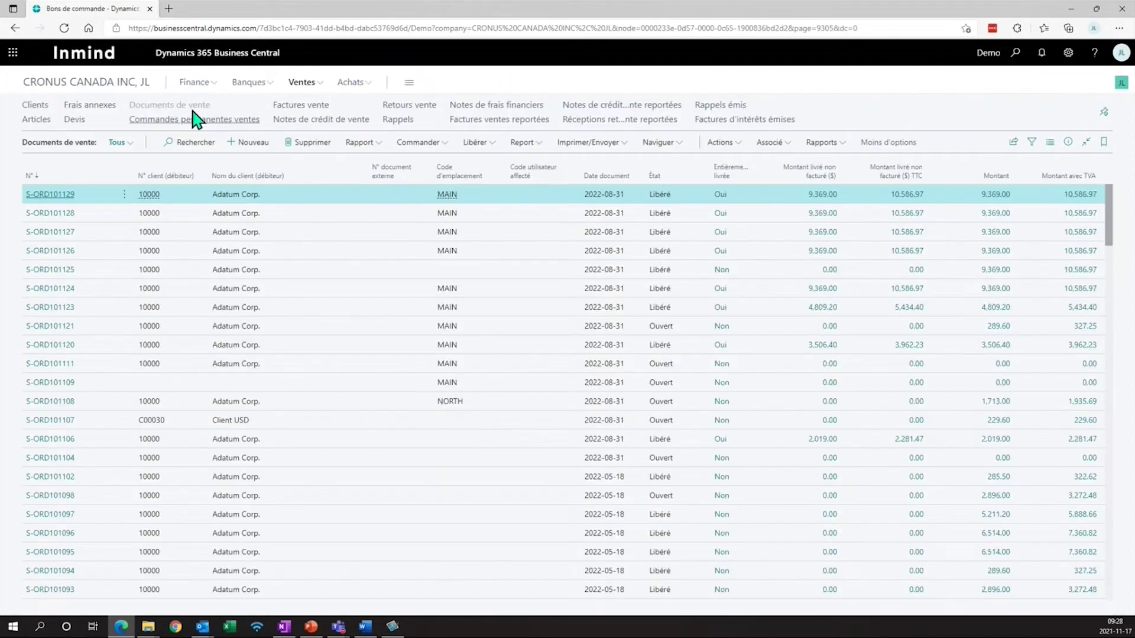
Return to the home page, search for the reclassification journal and open Journaux reclassement articles
{"action": "left_click", "coordinate": [110, 85]}
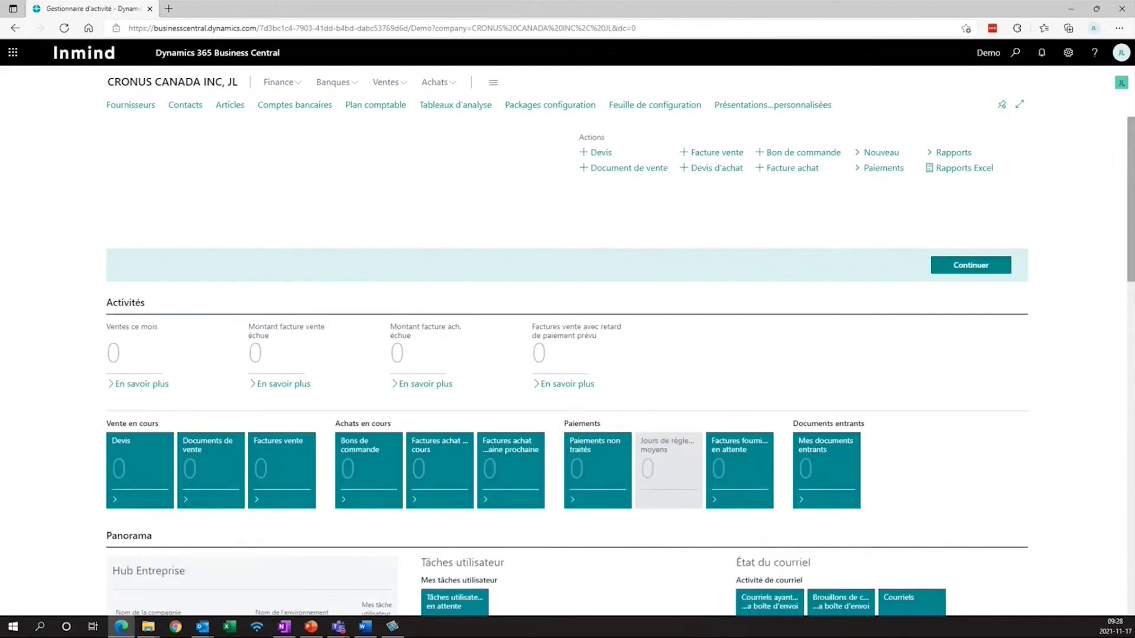
{"action": "left_click", "coordinate": [1016, 57]}
{"action": "type", "text": "journal"}
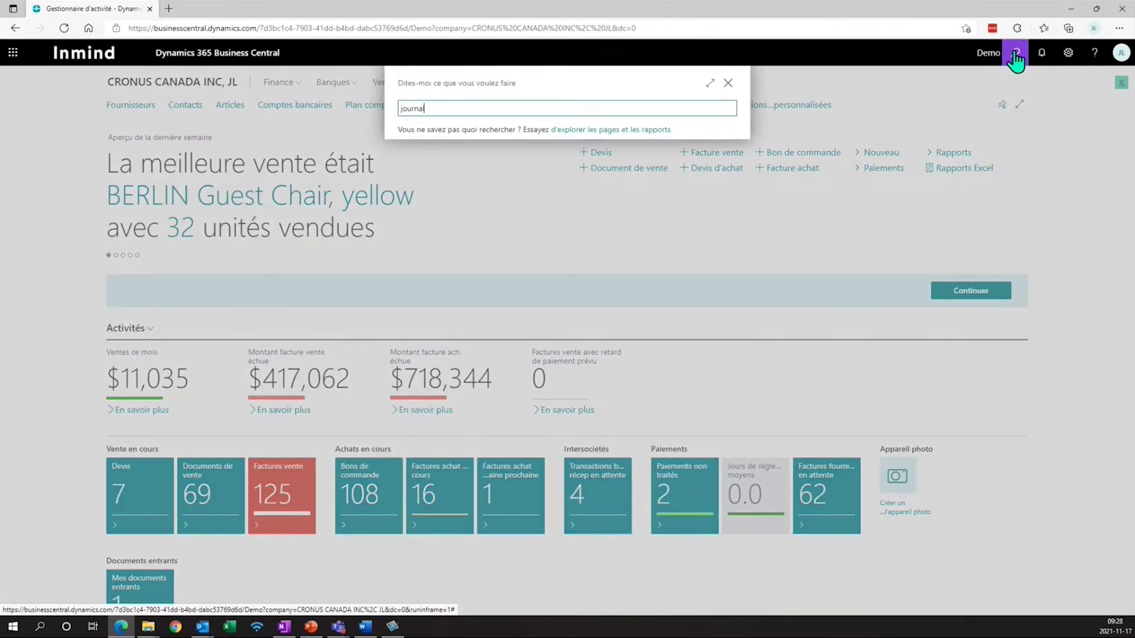
{"action": "type", "text": " recla"}
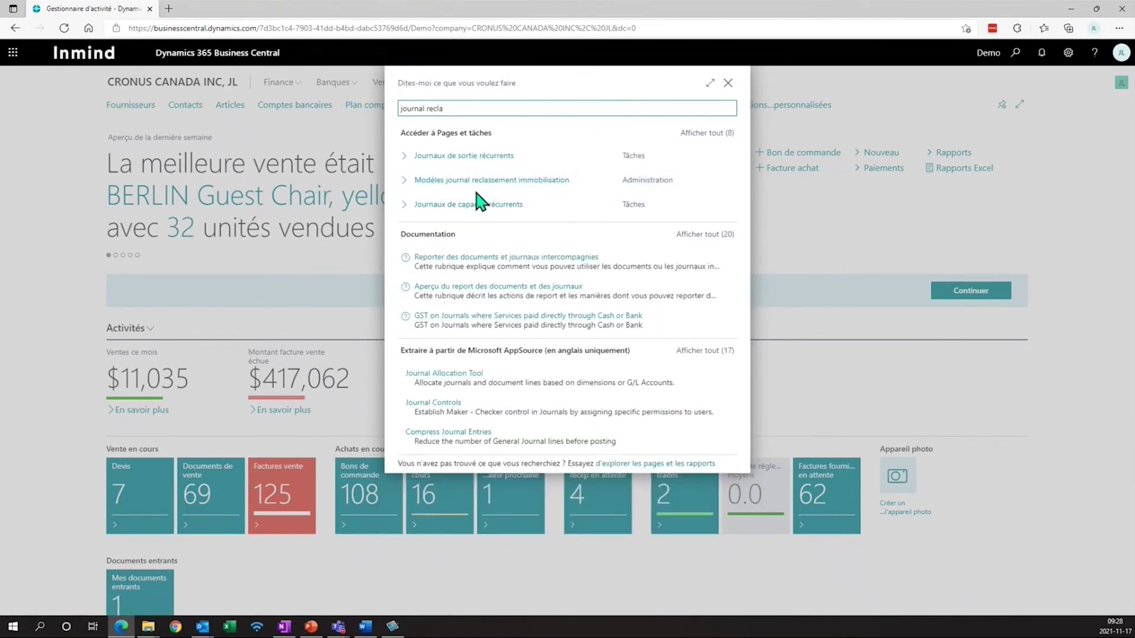
{"action": "left_click", "coordinate": [507, 181]}
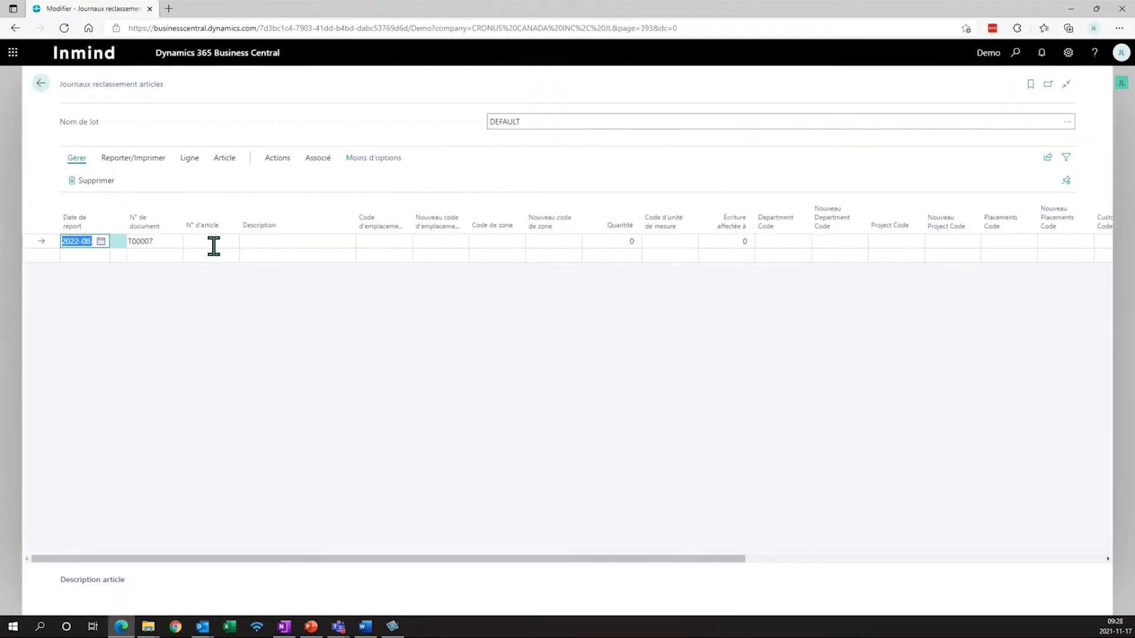
Enter item 1908-S with location code 5 on the item reclassification journal line
{"action": "left_click", "coordinate": [214, 245]}
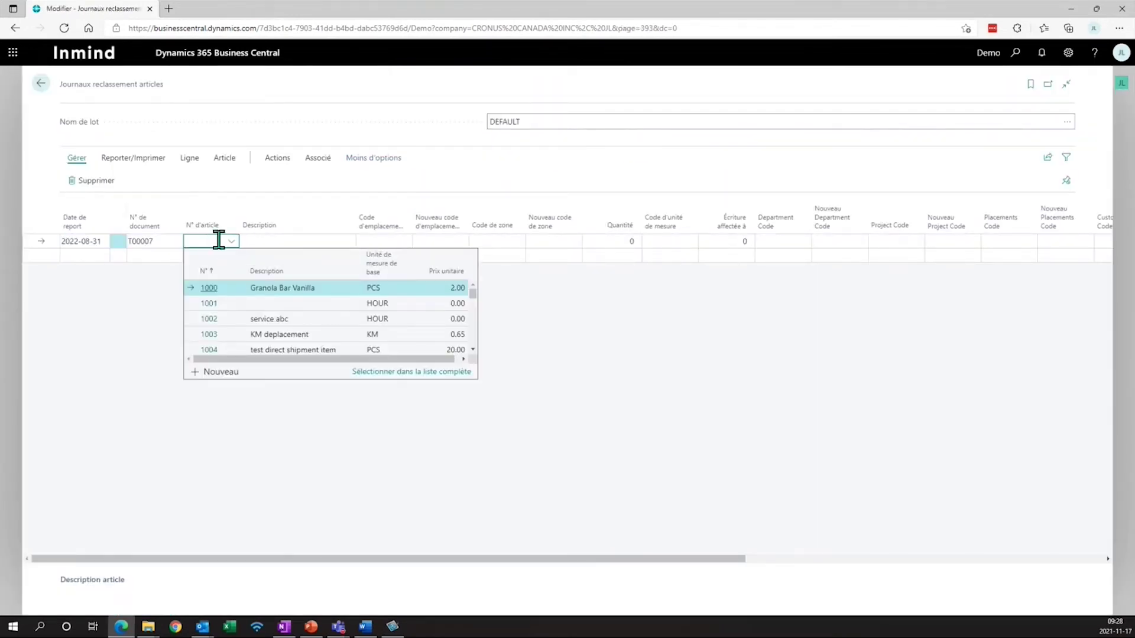
{"action": "type", "text": "1908-S"}
{"action": "key", "text": "Tab"}
{"action": "key", "text": "Tab"}
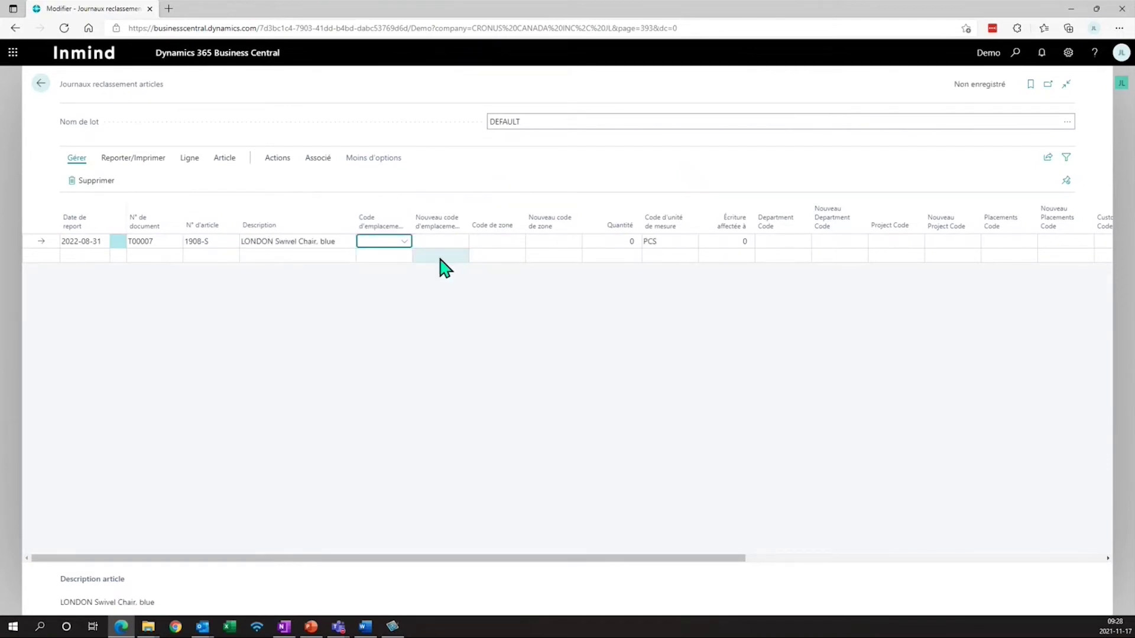
{"action": "type", "text": "5"}
{"action": "key", "text": "Tab"}
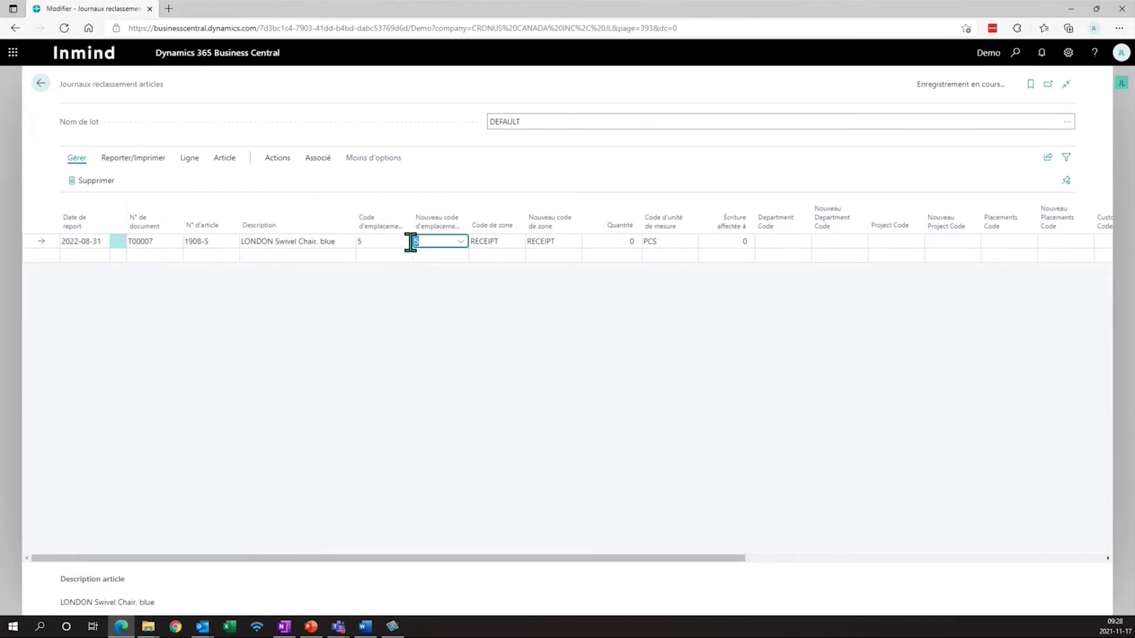
Set the journal line's zone code to 1.1, new zone code to 1.3 and quantity to 15
{"action": "left_click", "coordinate": [502, 243]}
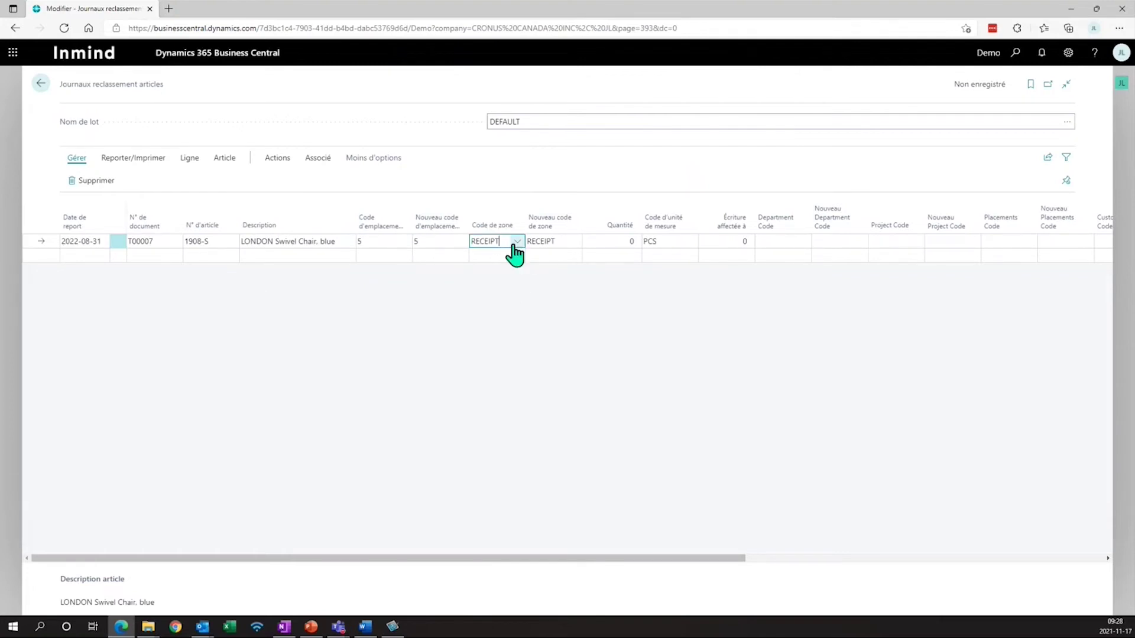
{"action": "left_click", "coordinate": [517, 242]}
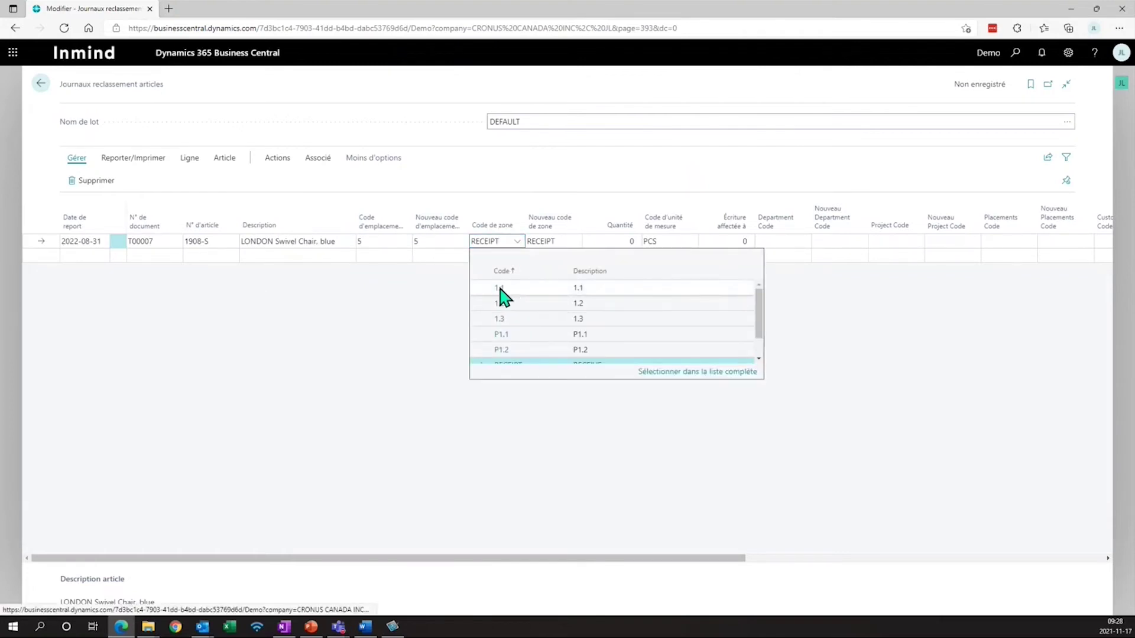
{"action": "left_click", "coordinate": [499, 290]}
{"action": "left_click", "coordinate": [556, 243]}
{"action": "left_click", "coordinate": [573, 241]}
{"action": "left_click", "coordinate": [557, 320]}
{"action": "left_click", "coordinate": [605, 241]}
{"action": "type", "text": "15"}
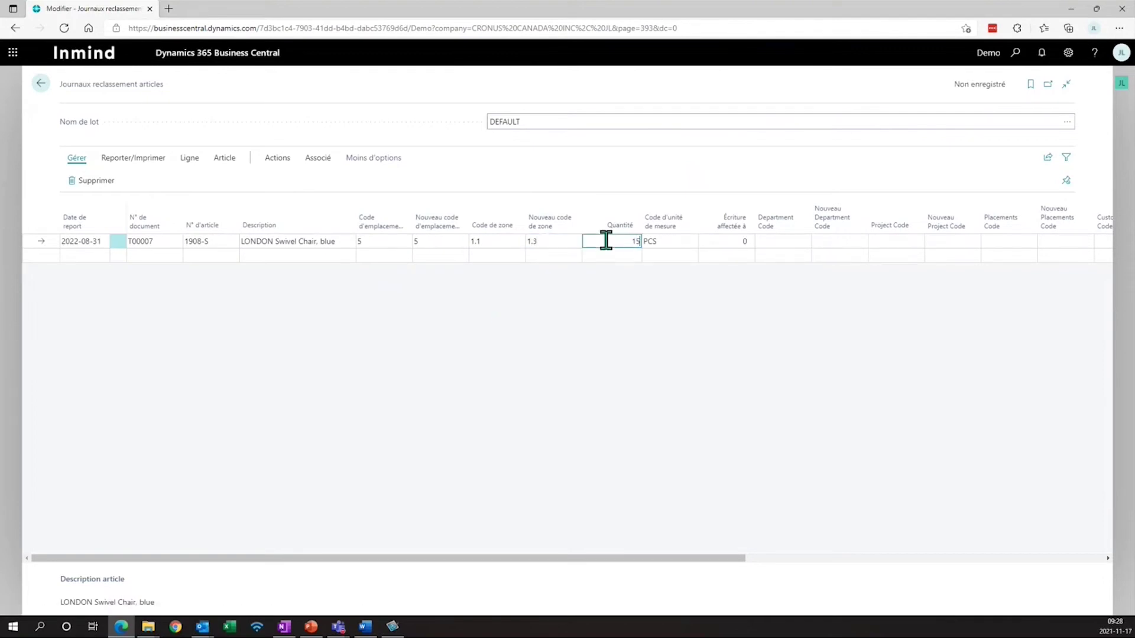
{"action": "key", "text": "Tab"}
Post the item reclassification journal without printing and return to the home page
{"action": "left_click", "coordinate": [122, 158]}
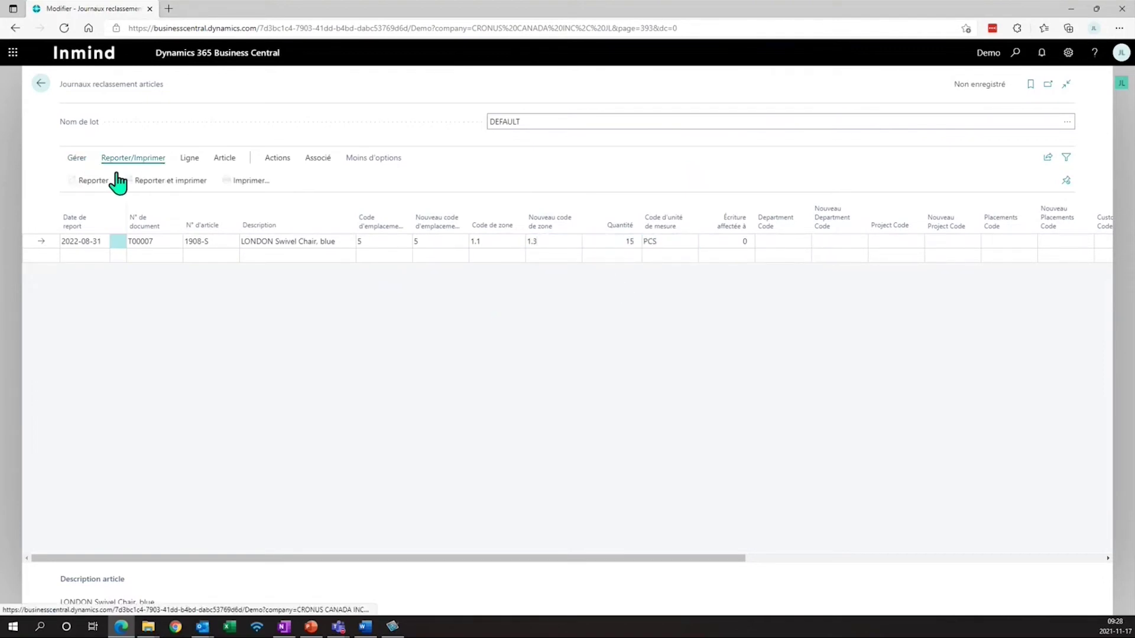
{"action": "left_click", "coordinate": [88, 180]}
{"action": "left_click", "coordinate": [609, 368]}
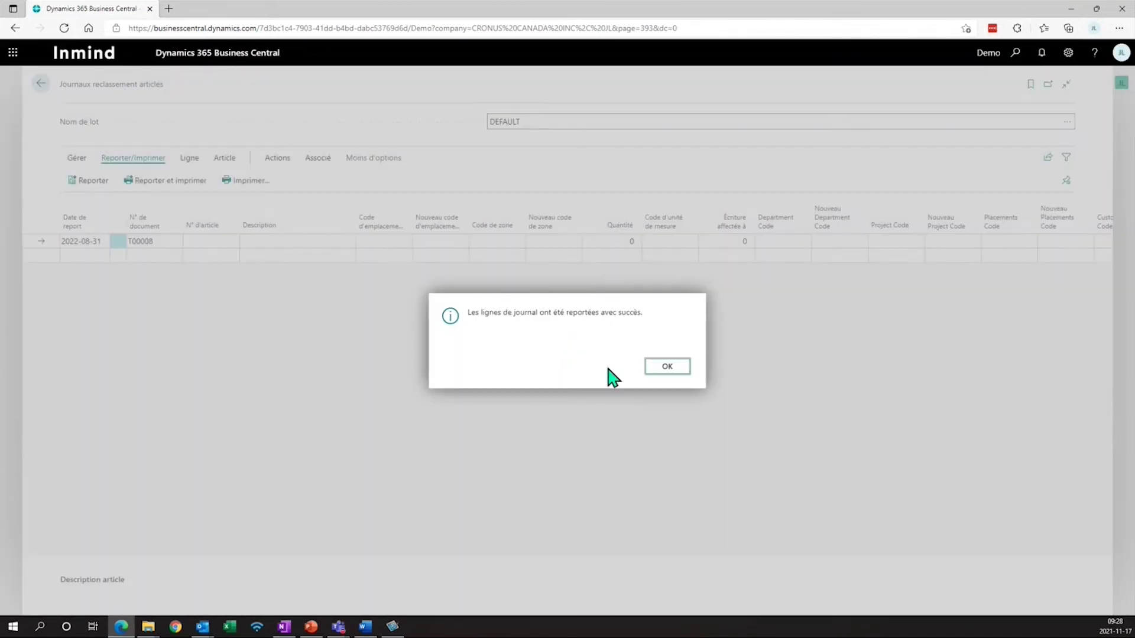
{"action": "left_click", "coordinate": [643, 371]}
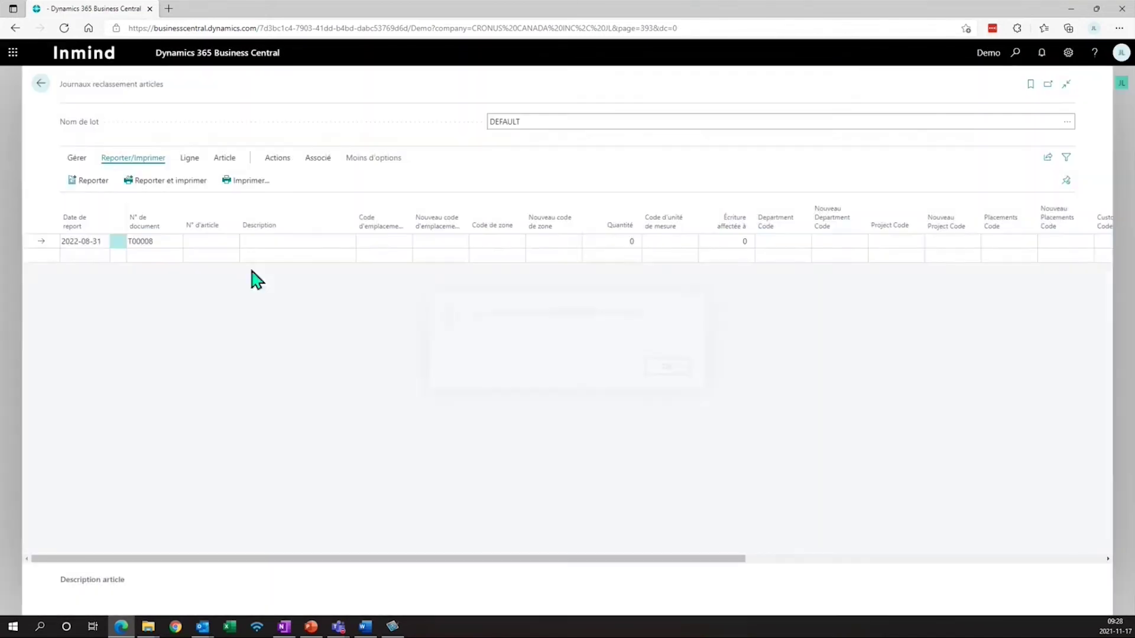
{"action": "left_click", "coordinate": [41, 86]}
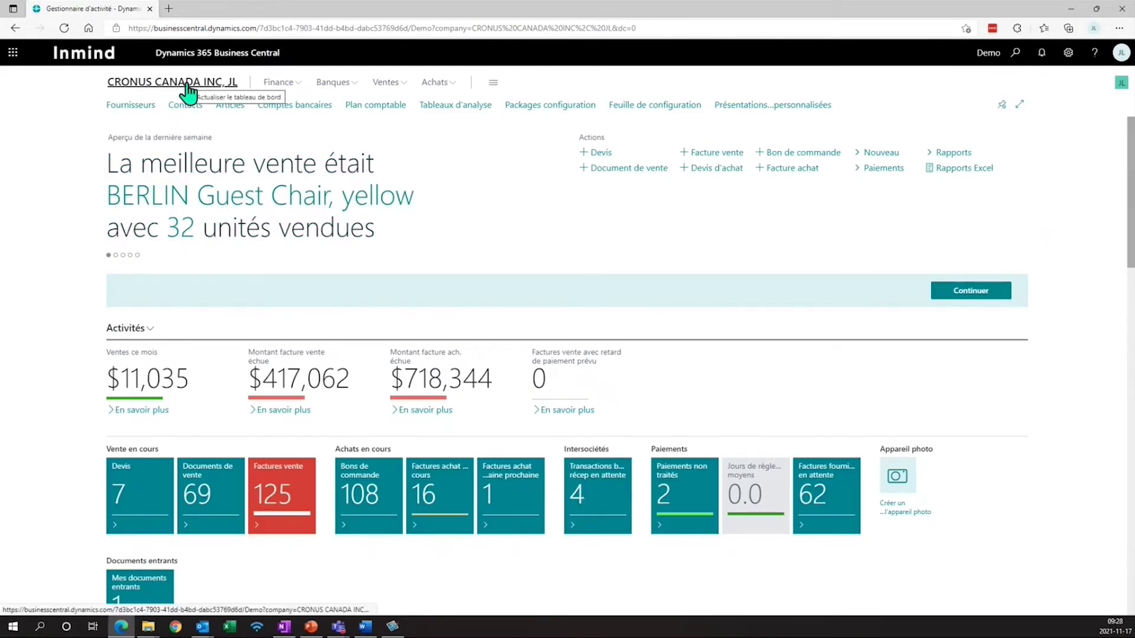
Search for "mouvement in", open Mouvements internes and create a new internal movement with an automatically assigned number
{"action": "left_click", "coordinate": [1017, 54]}
{"action": "type", "text": "mouvement in"}
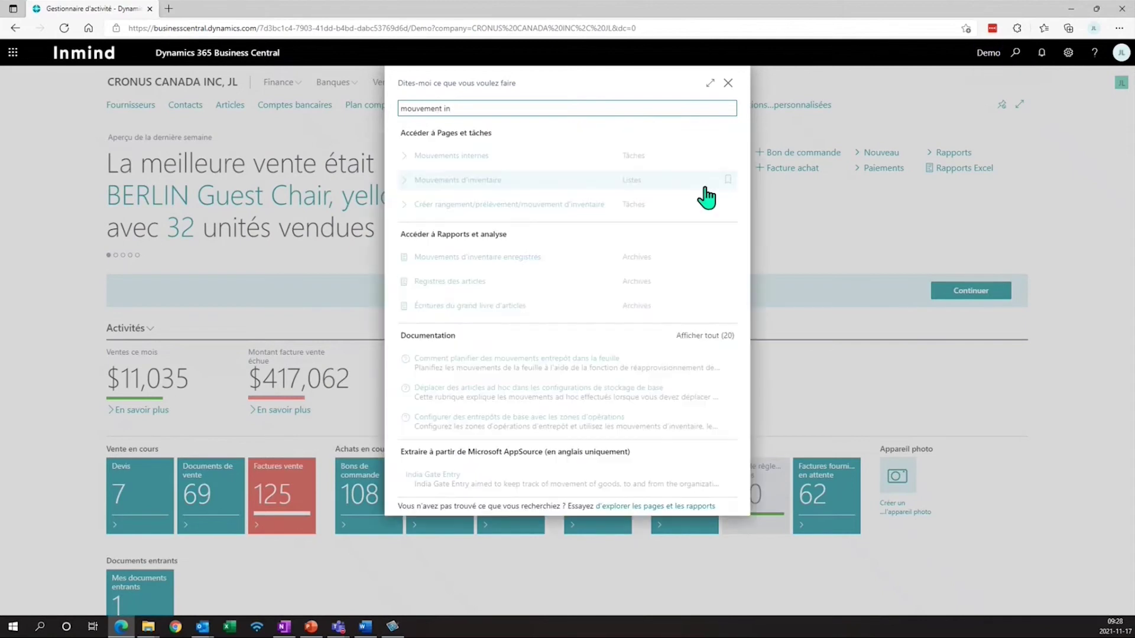
{"action": "left_click", "coordinate": [464, 157]}
{"action": "left_click", "coordinate": [152, 115]}
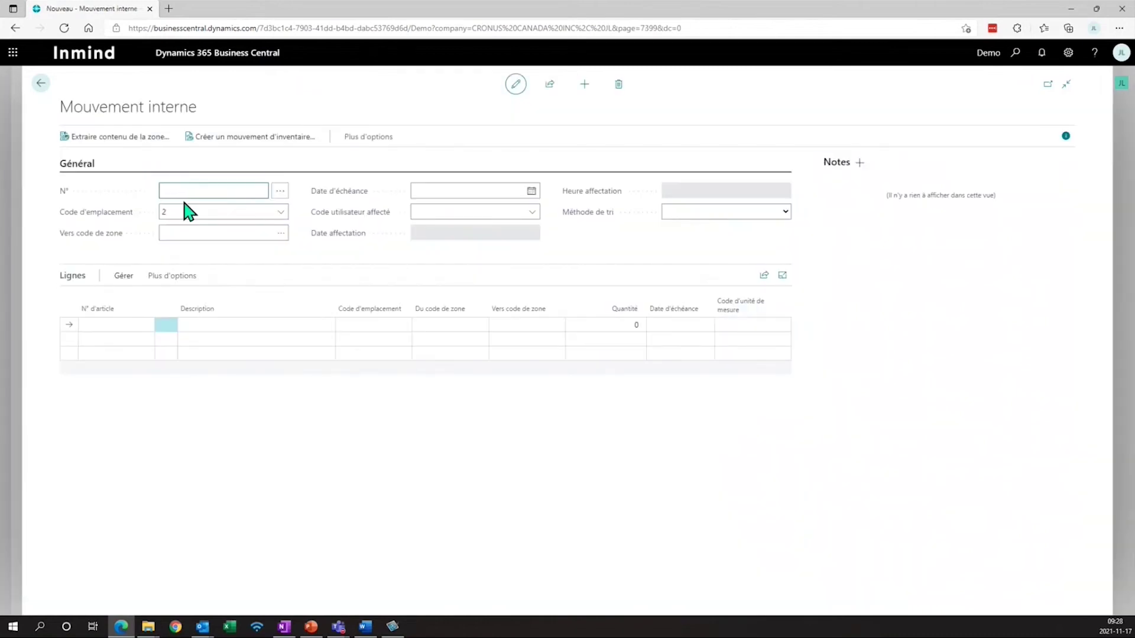
{"action": "key", "text": "Tab"}
{"action": "left_click", "coordinate": [230, 235]}
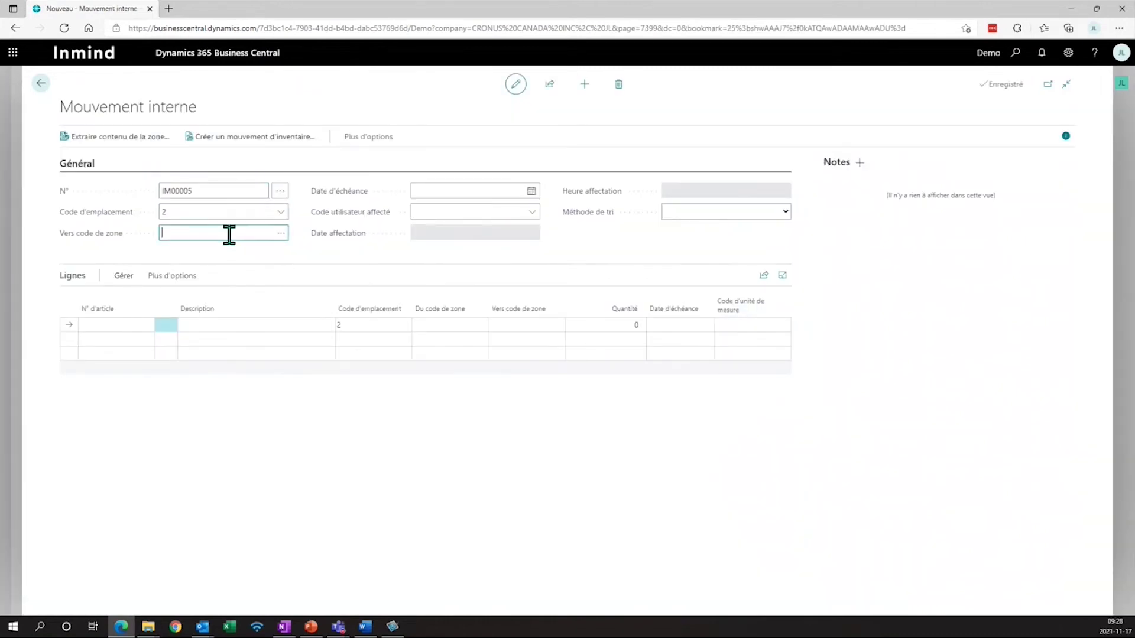
Try to enter item 1908 on the first internal movement line, and discard the entry
{"action": "left_click", "coordinate": [95, 325]}
{"action": "type", "text": "1908"}
{"action": "key", "text": "Tab"}
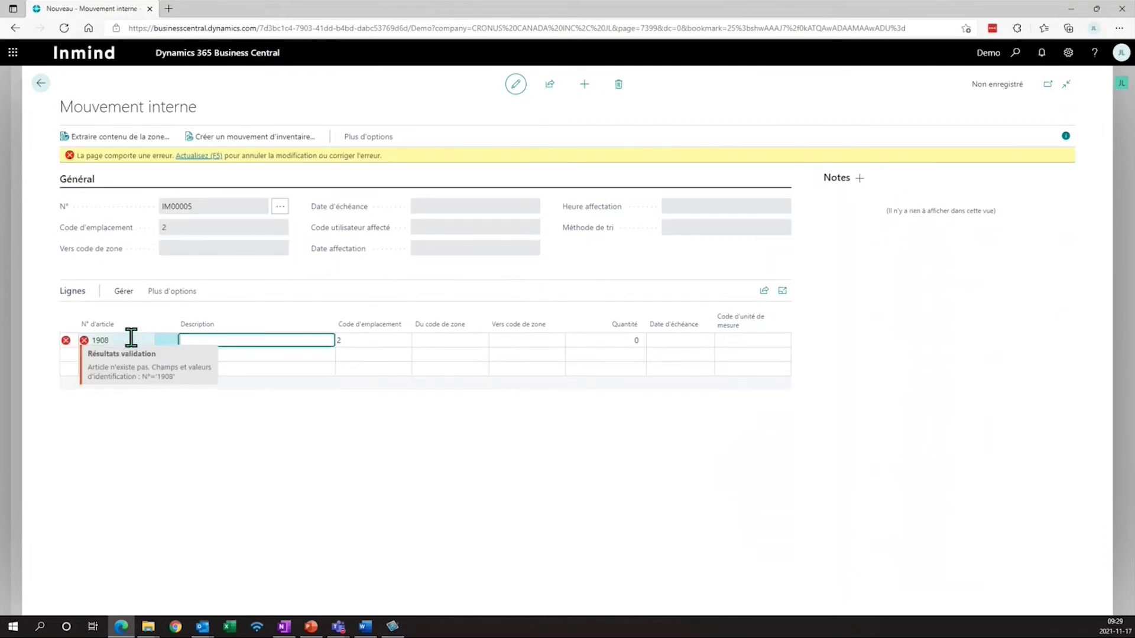
{"action": "left_click", "coordinate": [130, 336]}
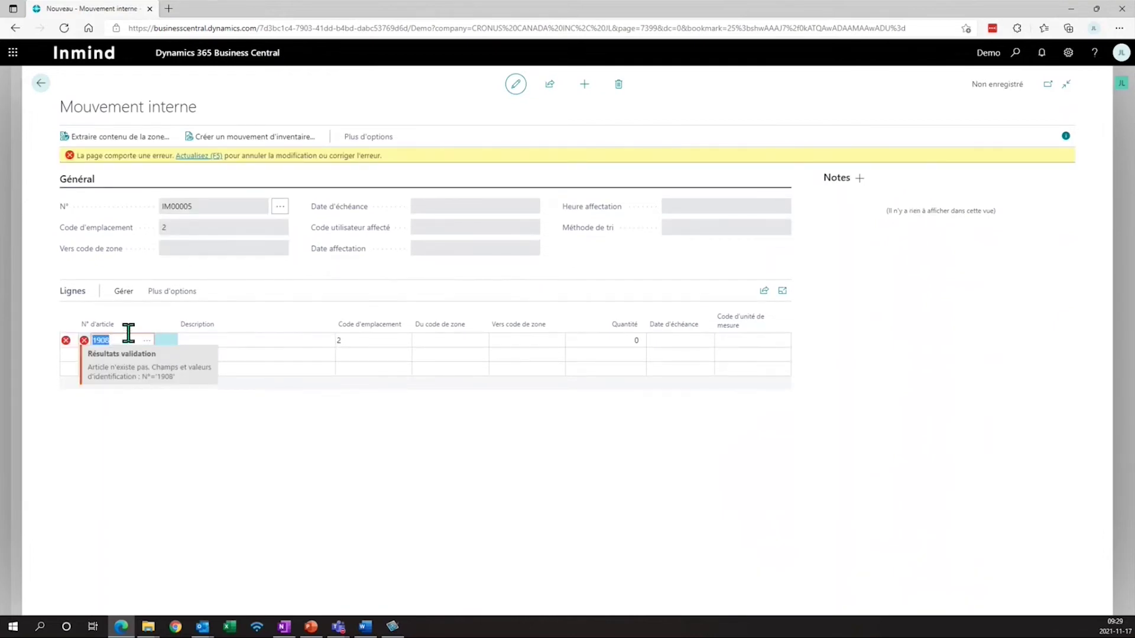
{"action": "left_click", "coordinate": [199, 156]}
{"action": "left_click", "coordinate": [131, 342]}
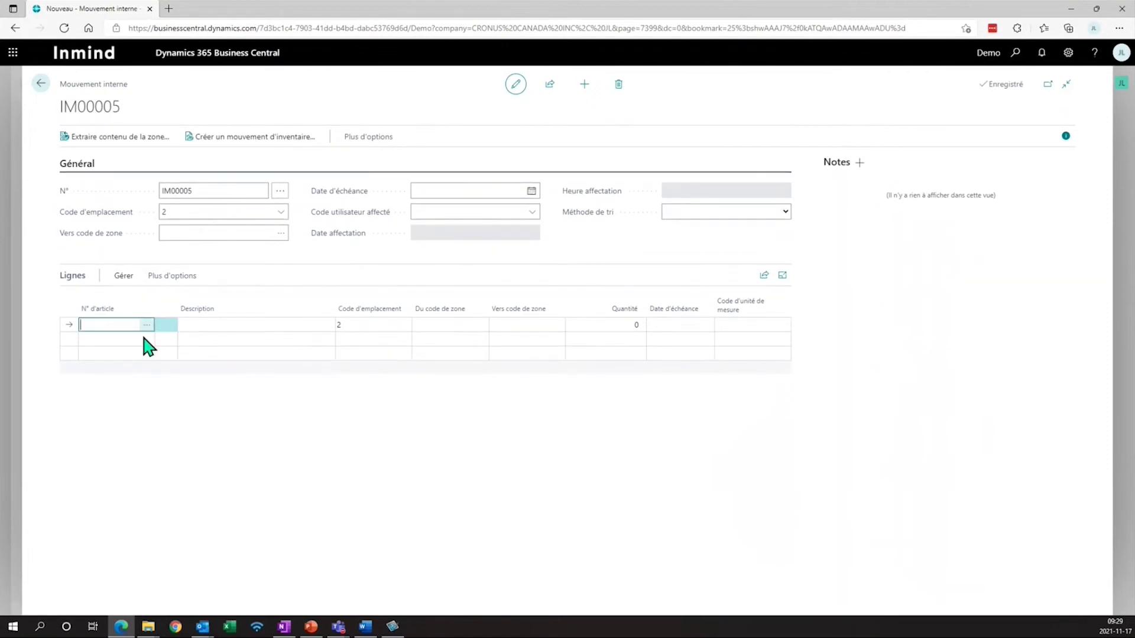
{"action": "left_click", "coordinate": [143, 329]}
{"action": "key", "text": "Escape"}
Set the internal movement's location code to 5
{"action": "left_click", "coordinate": [280, 212]}
{"action": "scroll", "coordinate": [207, 314], "scroll_direction": "down", "scroll_amount": 1}
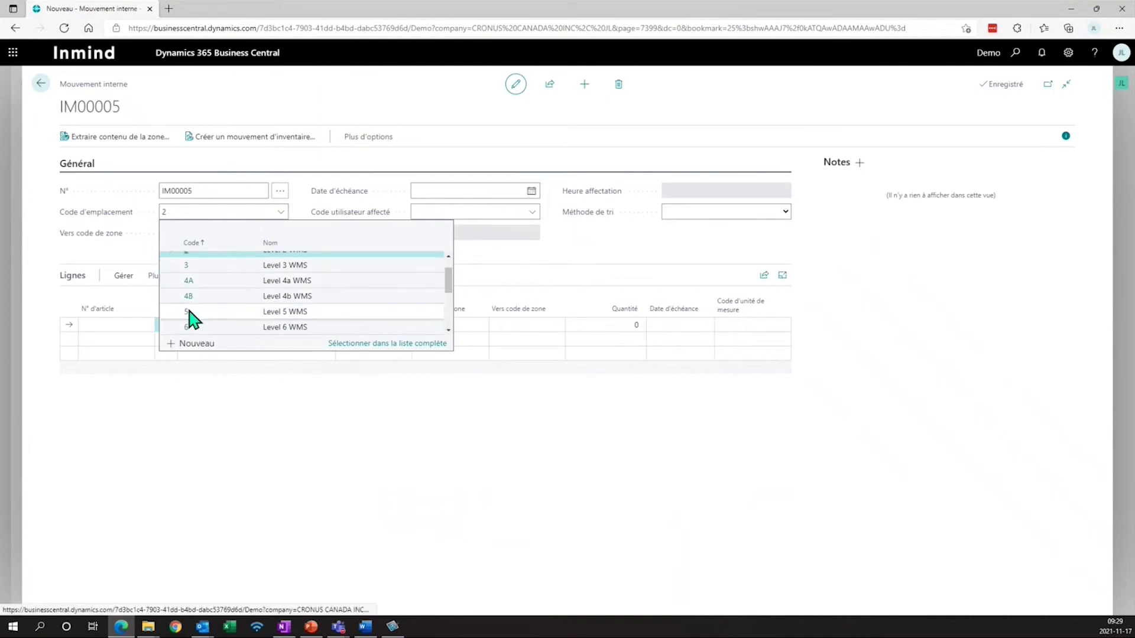
{"action": "left_click", "coordinate": [201, 315]}
{"action": "left_click", "coordinate": [95, 327]}
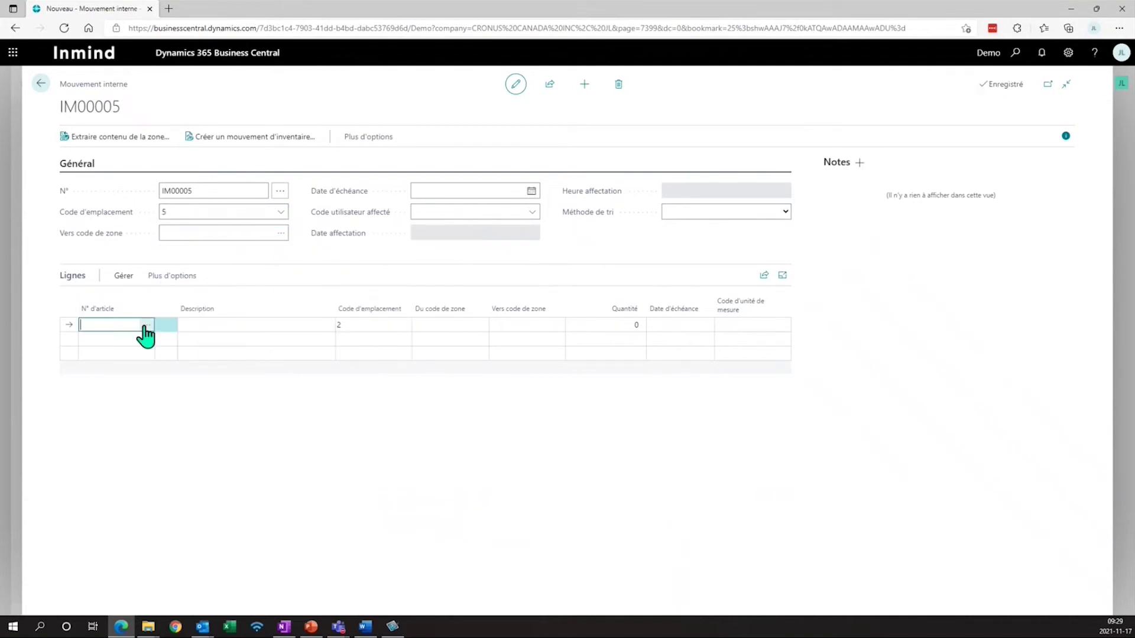
{"action": "left_click", "coordinate": [146, 326]}
{"action": "left_click", "coordinate": [762, 510]}
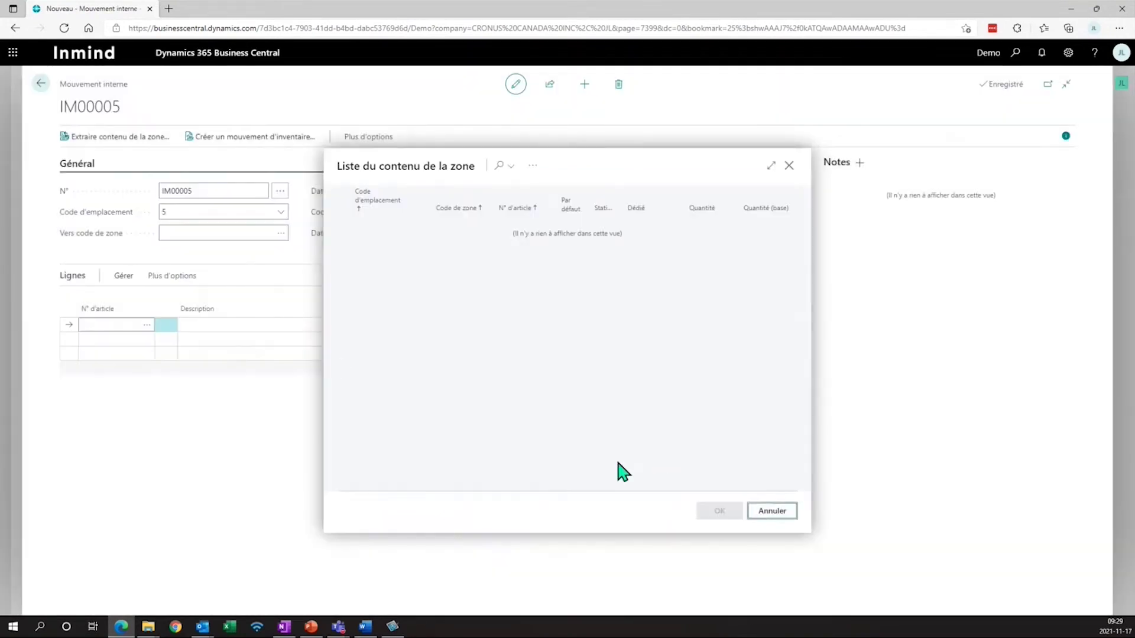
Set the destination zone code to 1.3 and add a line moving 10 PCS of item 1906-S from zone 1.1
{"action": "left_click", "coordinate": [281, 234]}
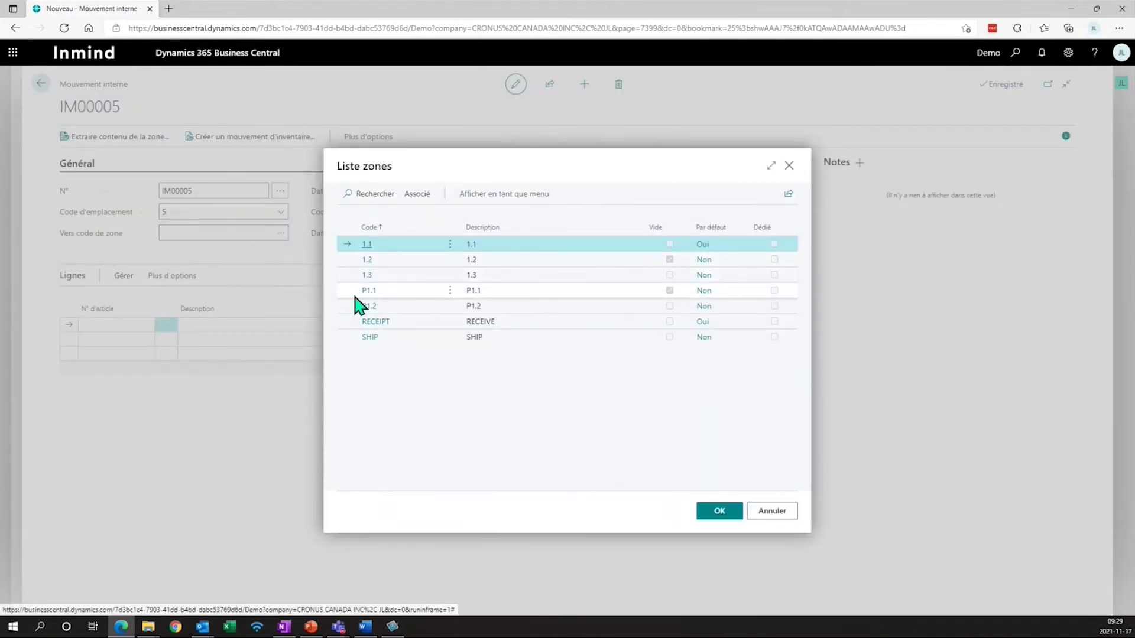
{"action": "double_click", "coordinate": [371, 275]}
{"action": "left_click", "coordinate": [112, 325]}
{"action": "left_click", "coordinate": [146, 325]}
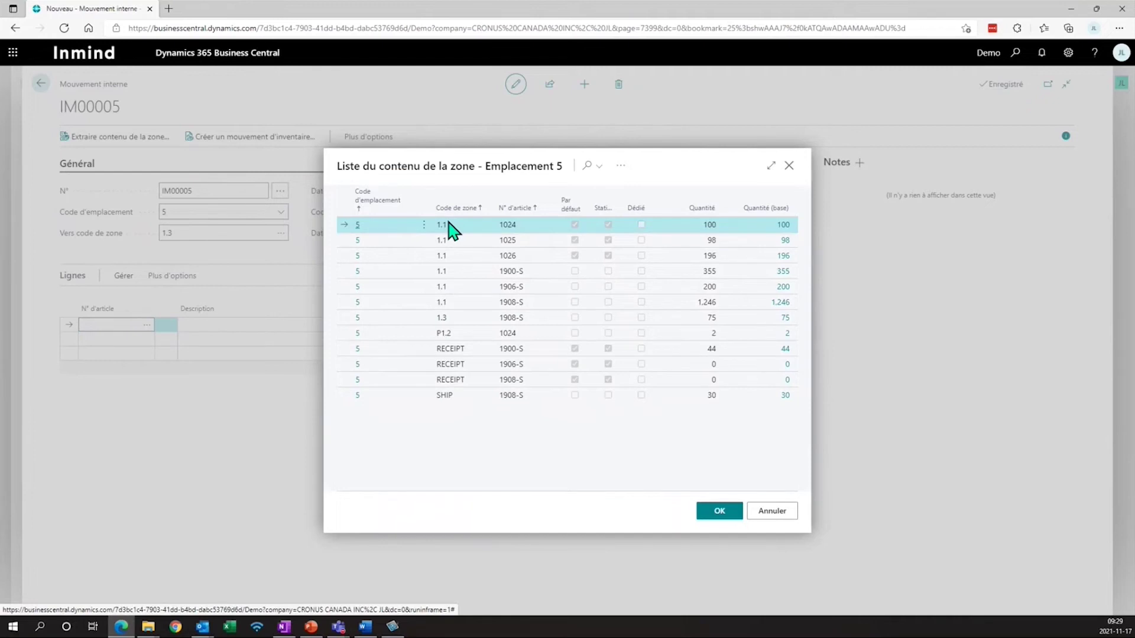
{"action": "left_click", "coordinate": [446, 289]}
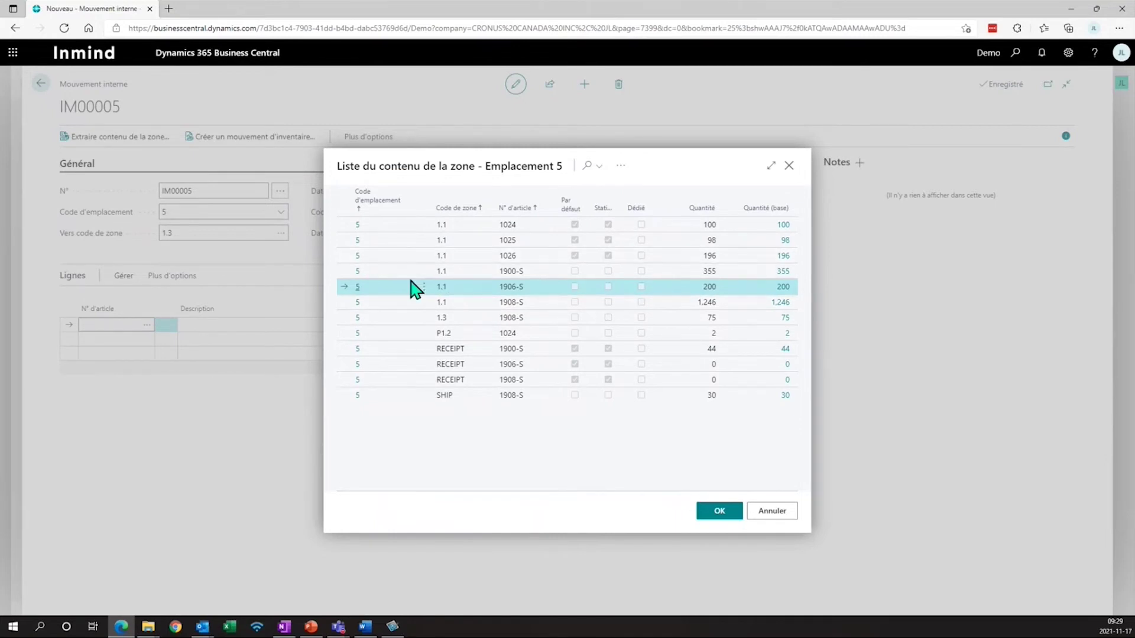
{"action": "left_click", "coordinate": [718, 510]}
{"action": "left_click", "coordinate": [602, 327]}
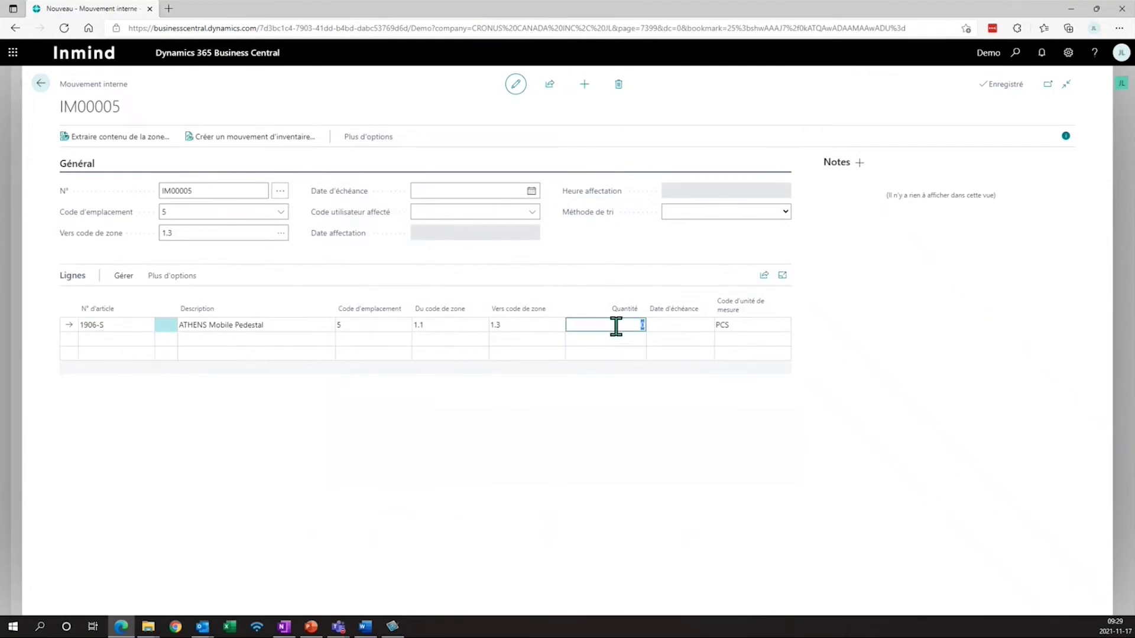
{"action": "type", "text": "10"}
{"action": "key", "text": "Tab"}
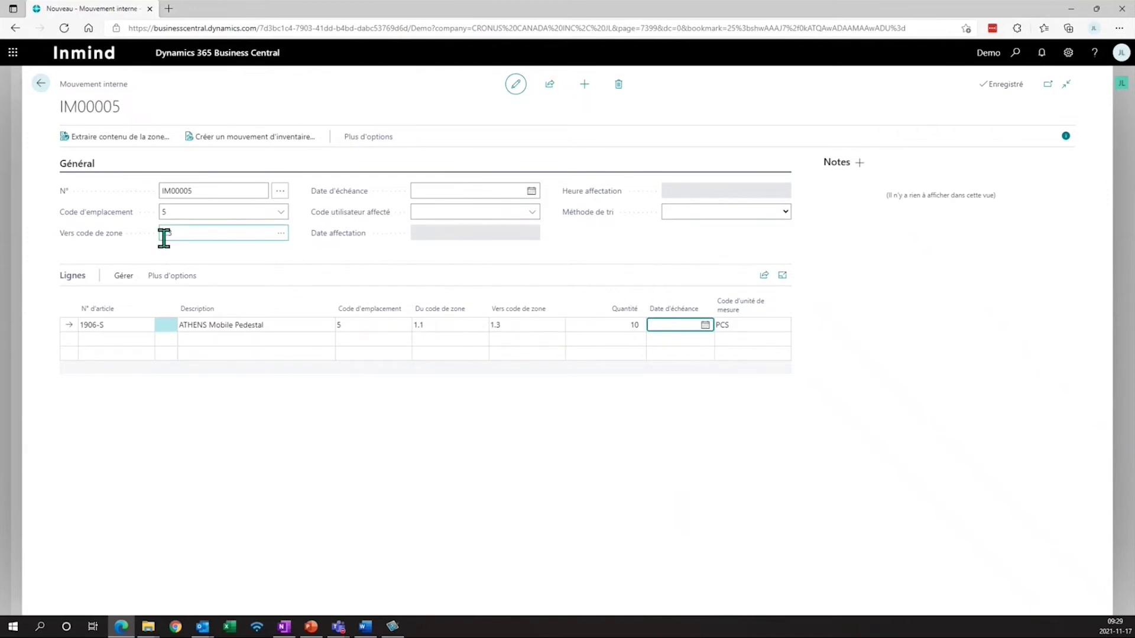
Create the inventory movement from the internal movement
{"action": "left_click", "coordinate": [254, 137]}
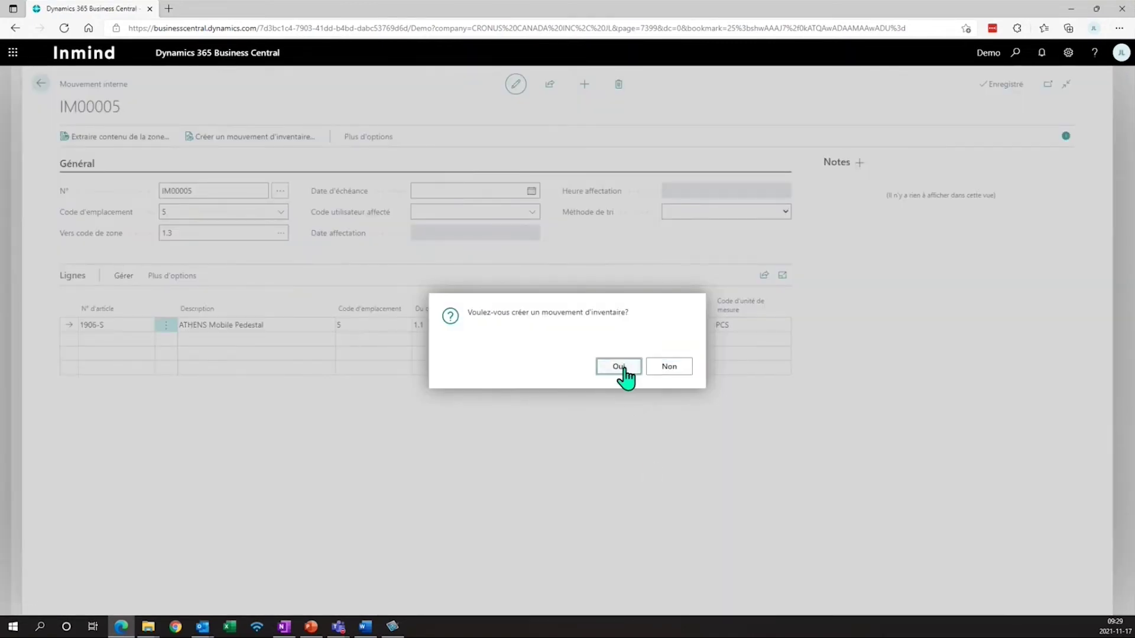
{"action": "left_click", "coordinate": [619, 367]}
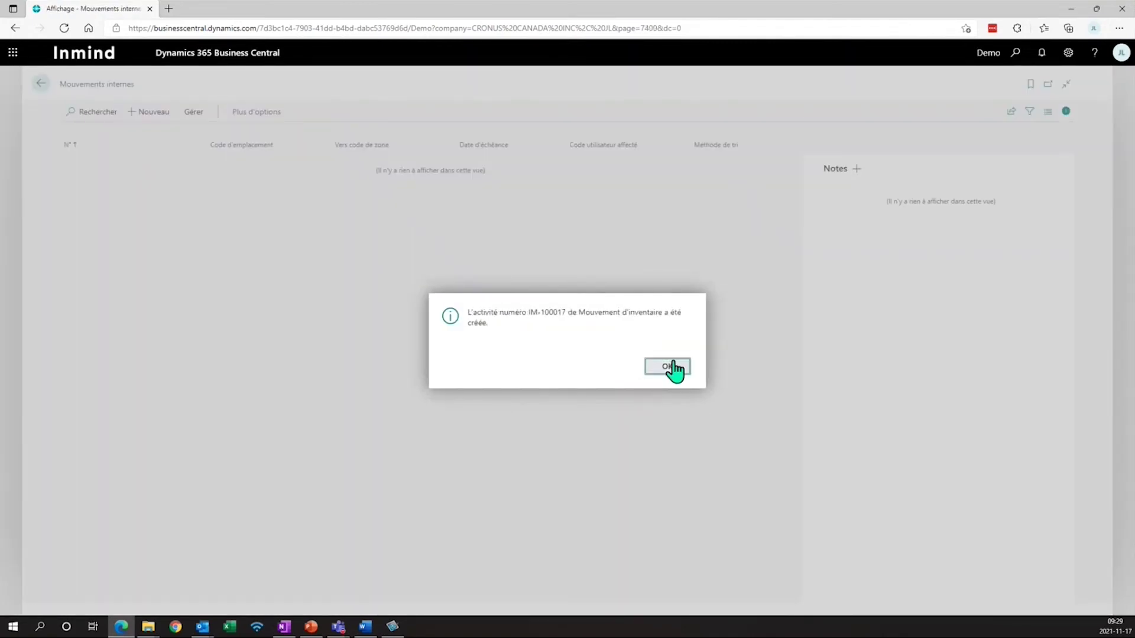
{"action": "left_click", "coordinate": [671, 366]}
Search for "mouvement inv", open inventory movement IM-100017 to review its pick and put-away lines, and return to the list
{"action": "left_click", "coordinate": [1016, 52]}
{"action": "type", "text": "mouvement inv"}
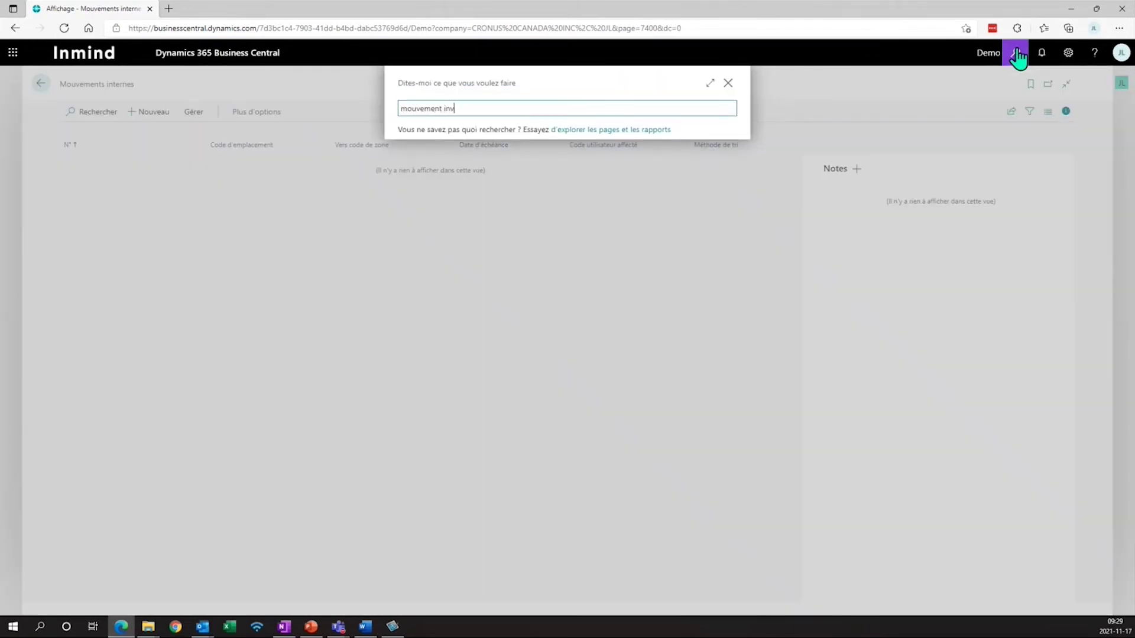
{"action": "left_click", "coordinate": [465, 155]}
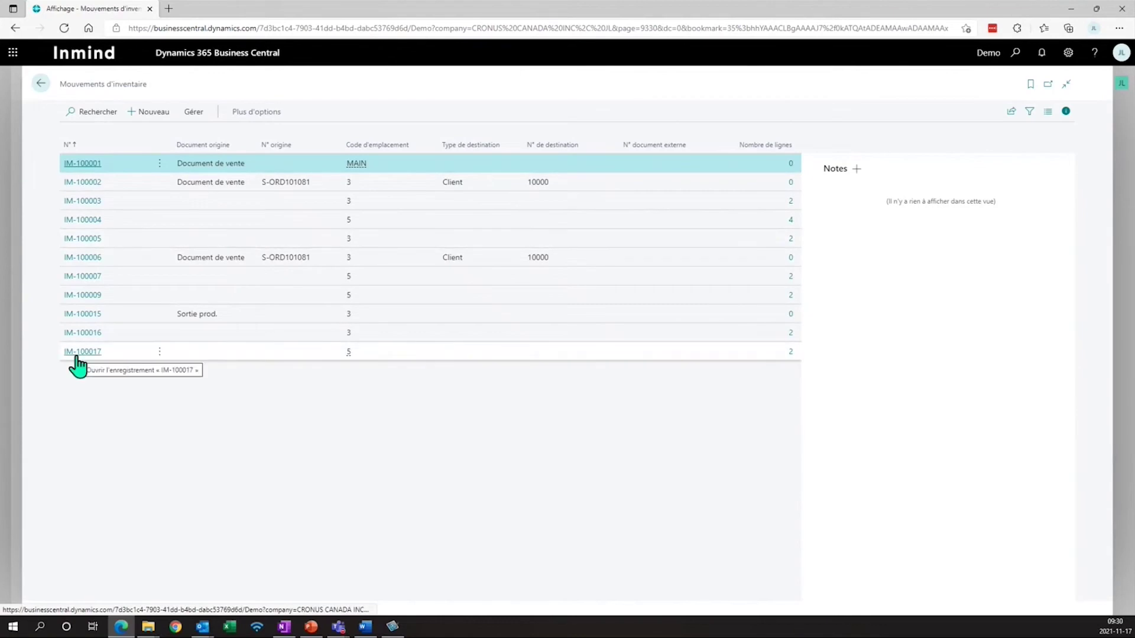
{"action": "left_click", "coordinate": [77, 355]}
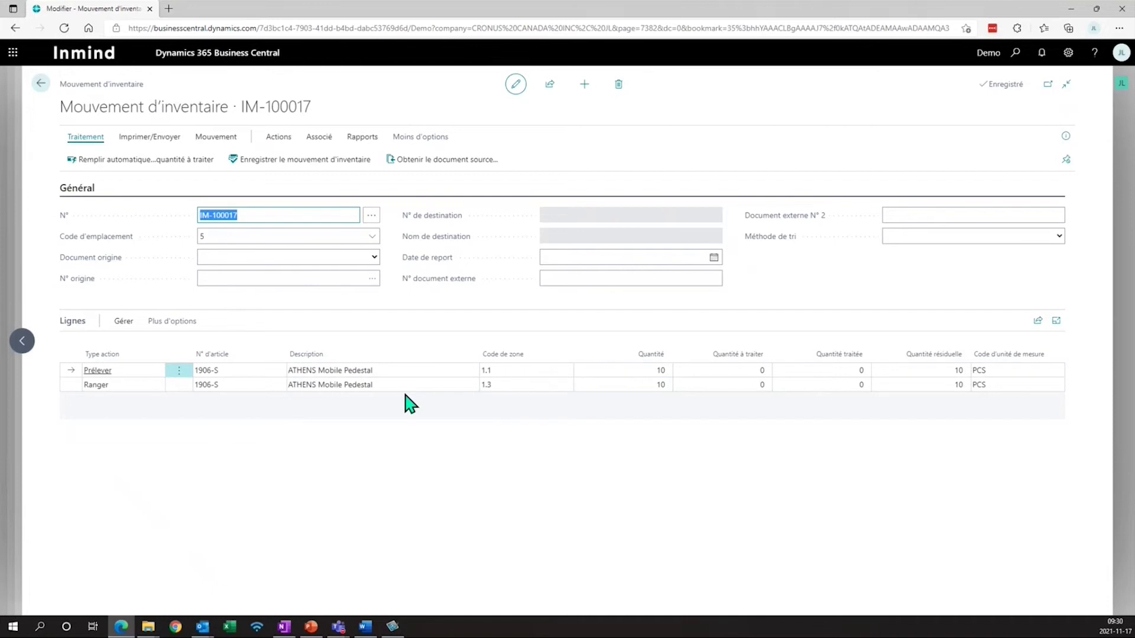
{"action": "left_click", "coordinate": [41, 85]}
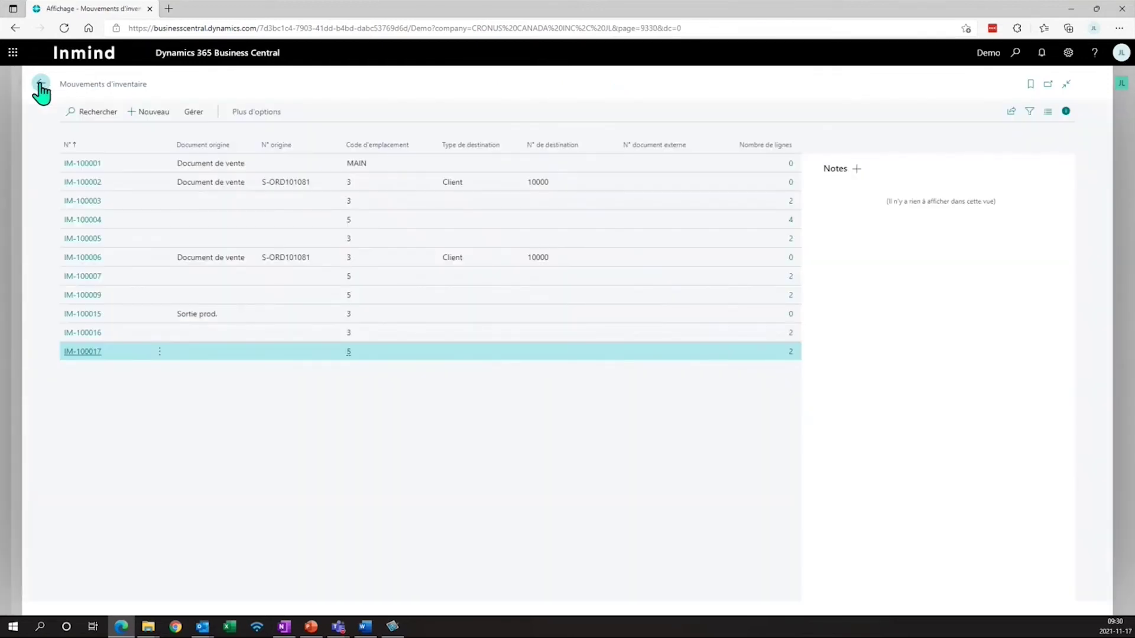
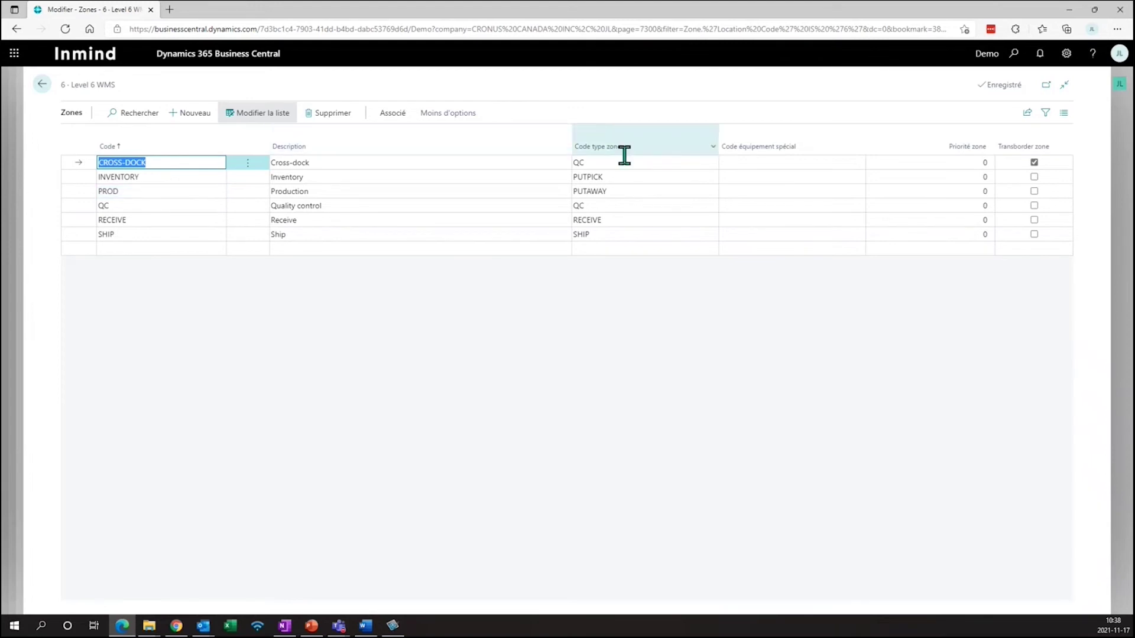
Examine the zone type codes in the zone list of location 6, Level 6 WMS, and return to the location card
{"action": "left_click", "coordinate": [650, 161]}
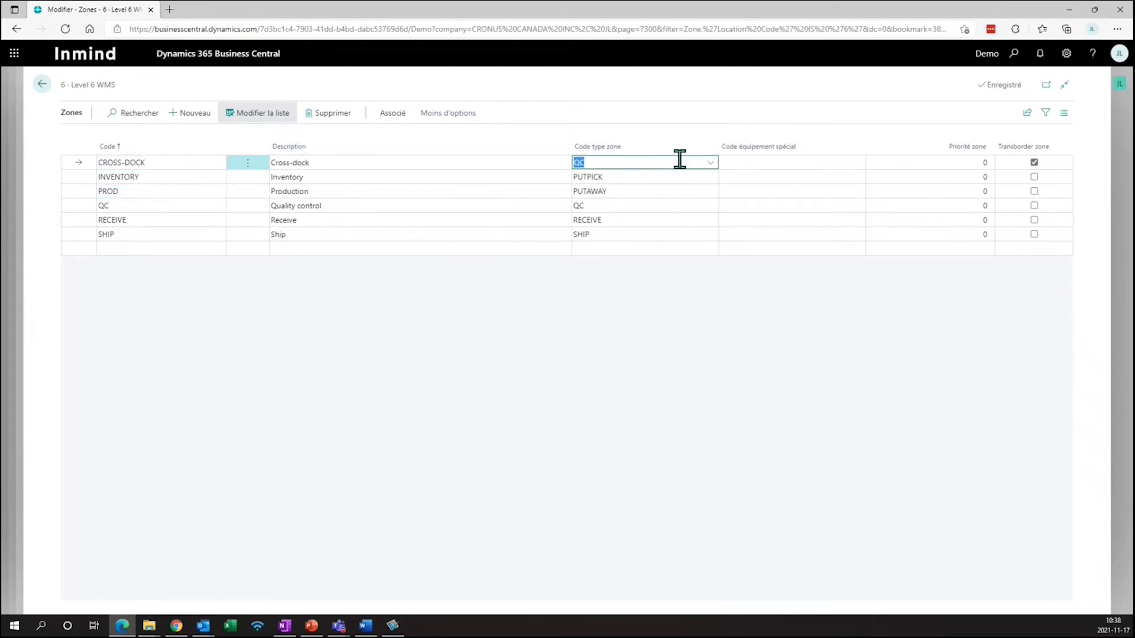
{"action": "left_click", "coordinate": [672, 97]}
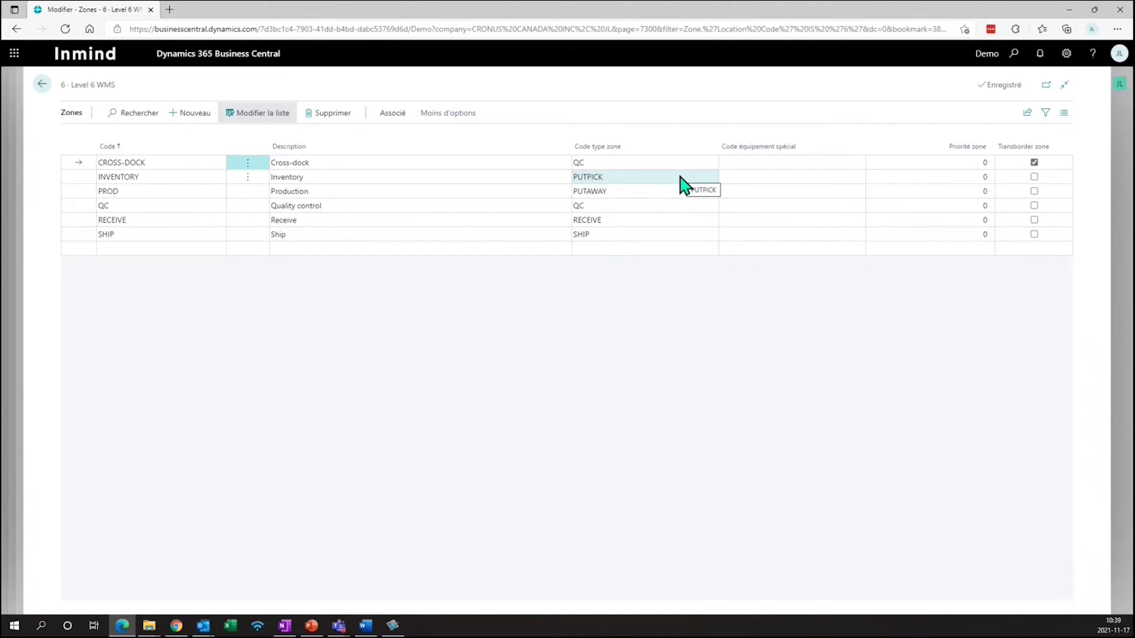
{"action": "mouse_move", "coordinate": [678, 160]}
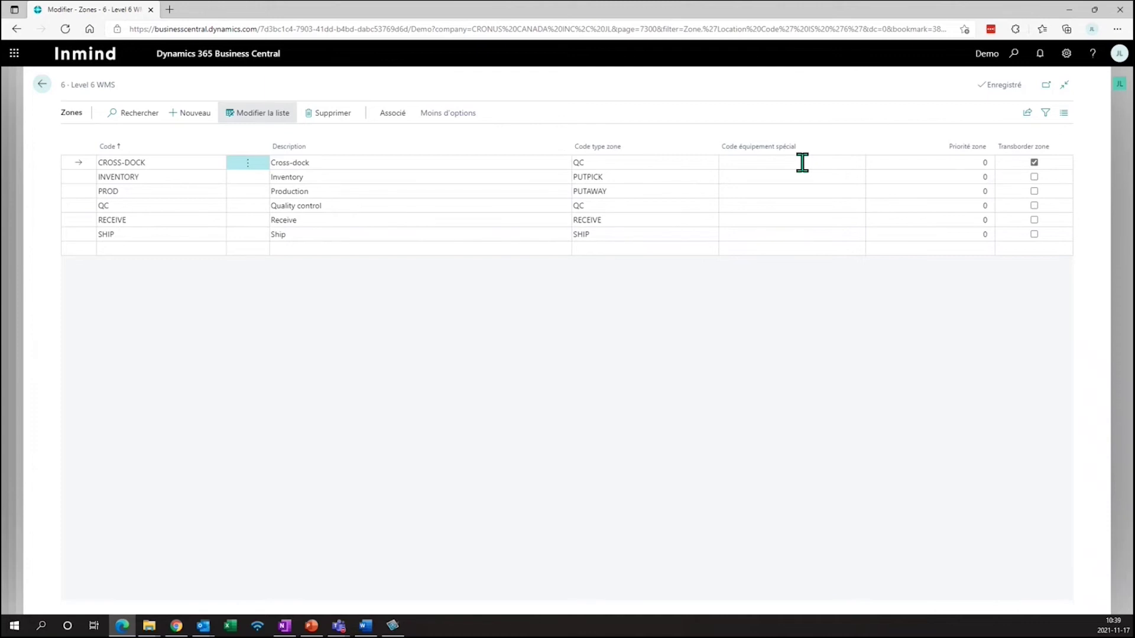
{"action": "left_click", "coordinate": [40, 85]}
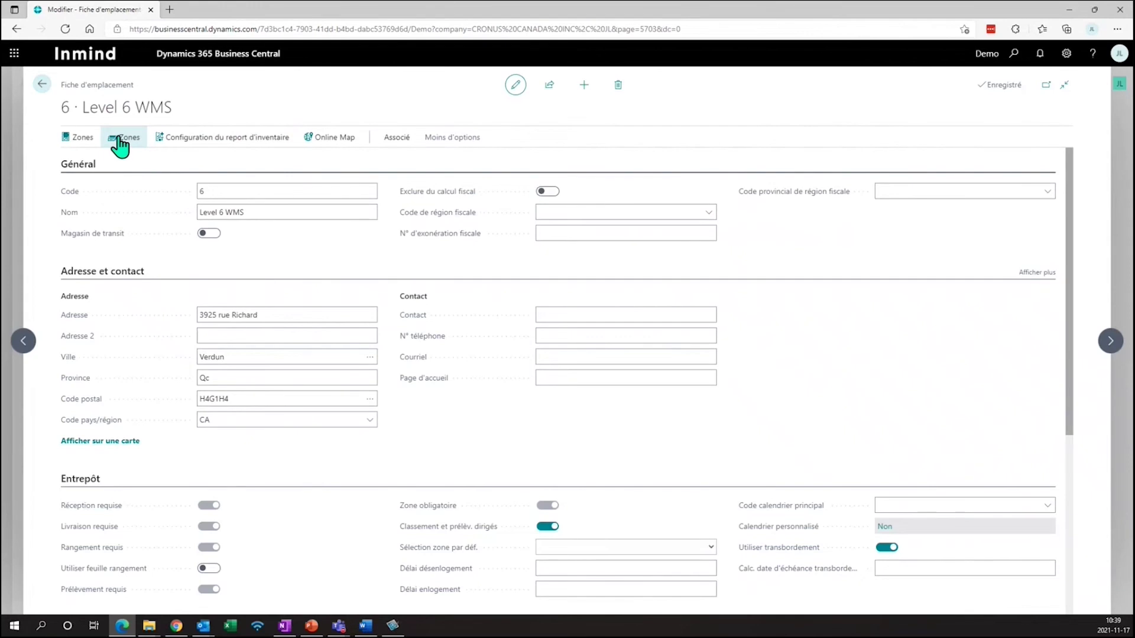
Examine location 6's zone priorities and capacities, review the default zone codes and zone policies on its card, and return to the home page
{"action": "left_click", "coordinate": [121, 141]}
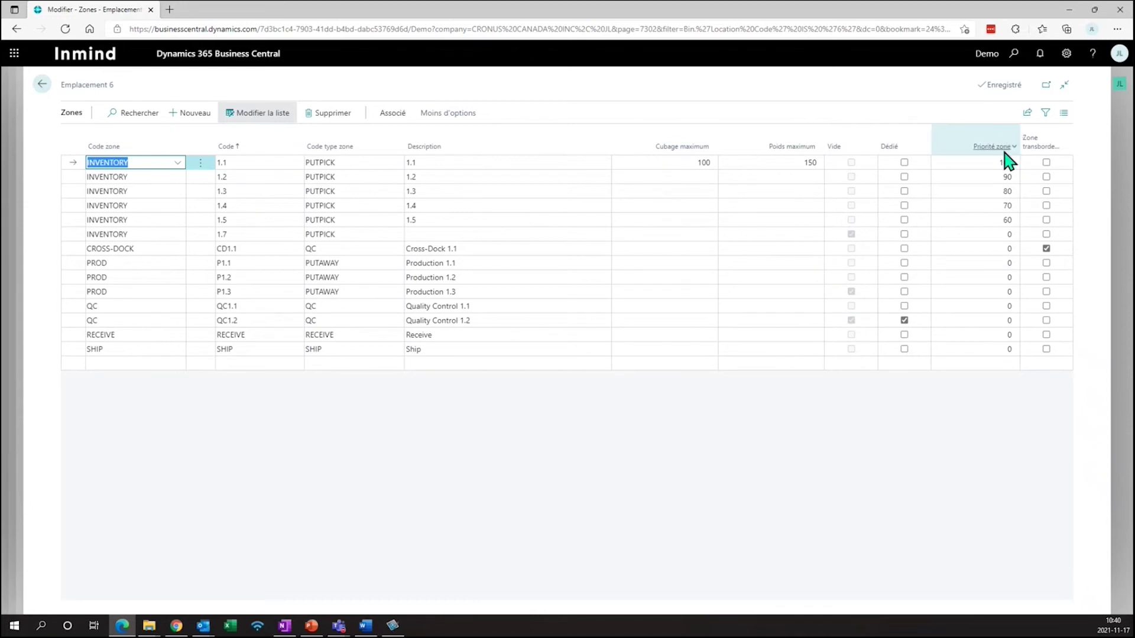
{"action": "mouse_move", "coordinate": [1004, 155]}
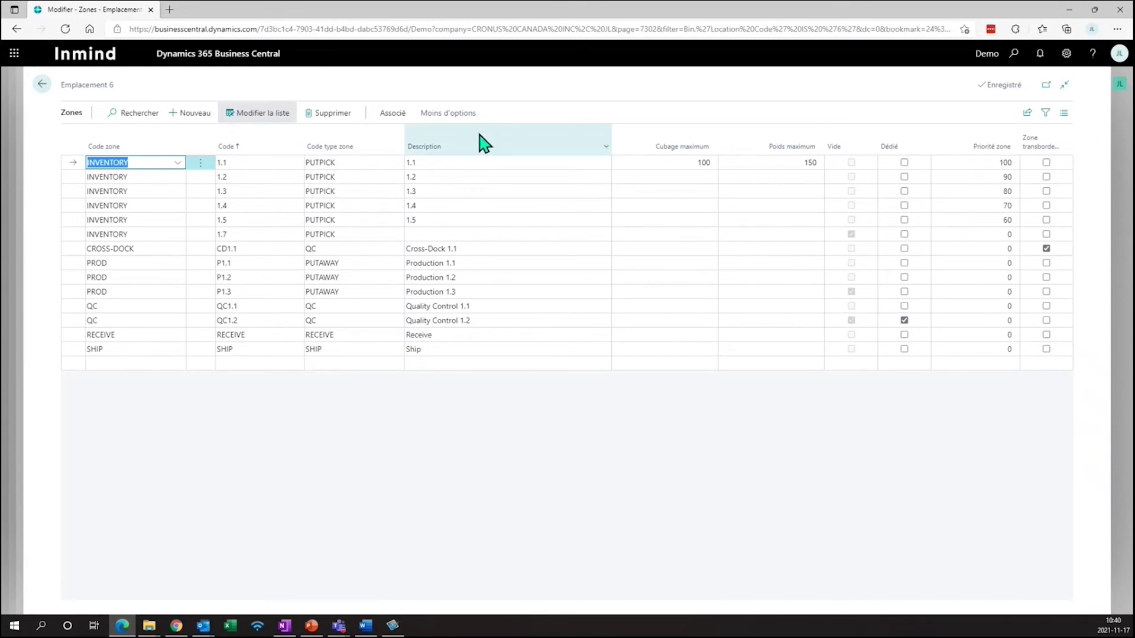
{"action": "left_click", "coordinate": [40, 89]}
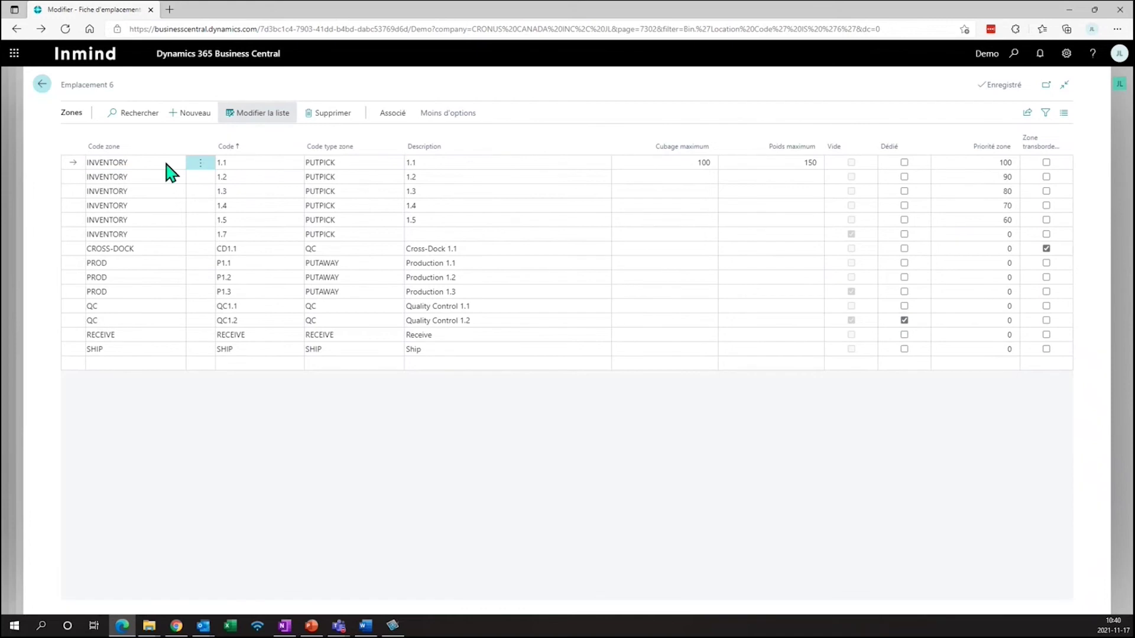
{"action": "scroll", "coordinate": [313, 226], "scroll_direction": "down", "scroll_amount": 5}
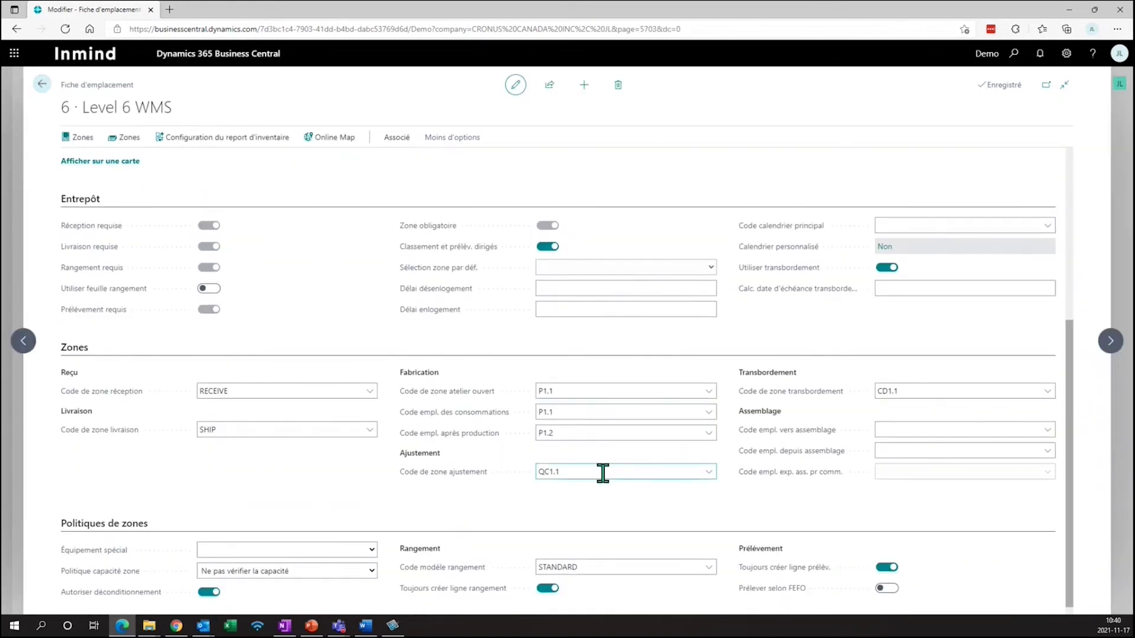
{"action": "scroll", "coordinate": [615, 461], "scroll_direction": "down", "scroll_amount": 1}
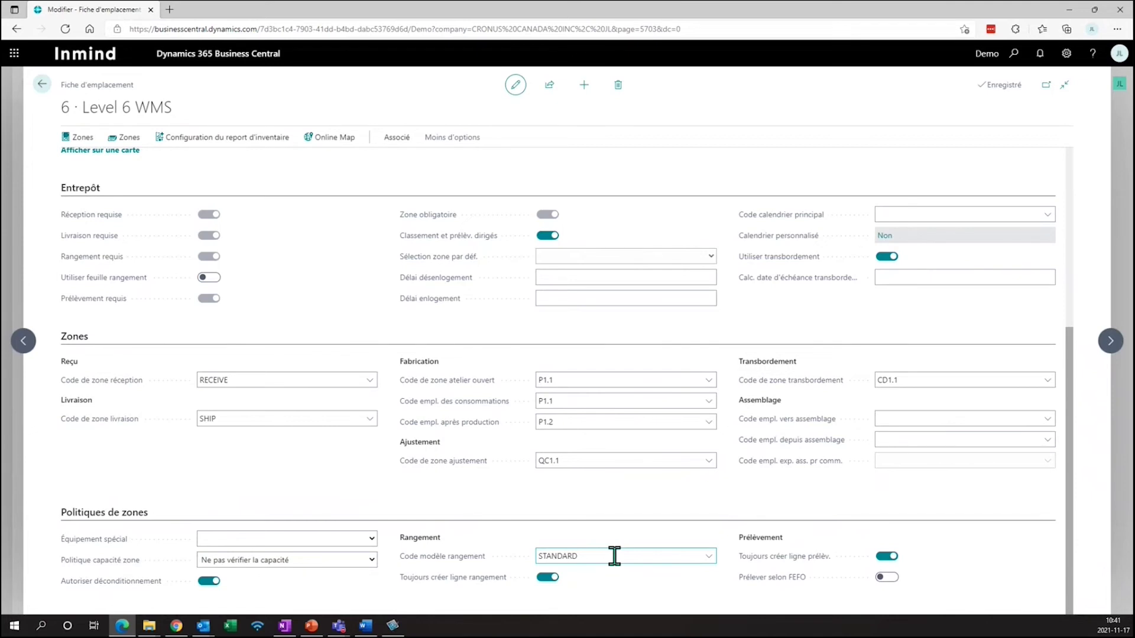
{"action": "left_click", "coordinate": [41, 88]}
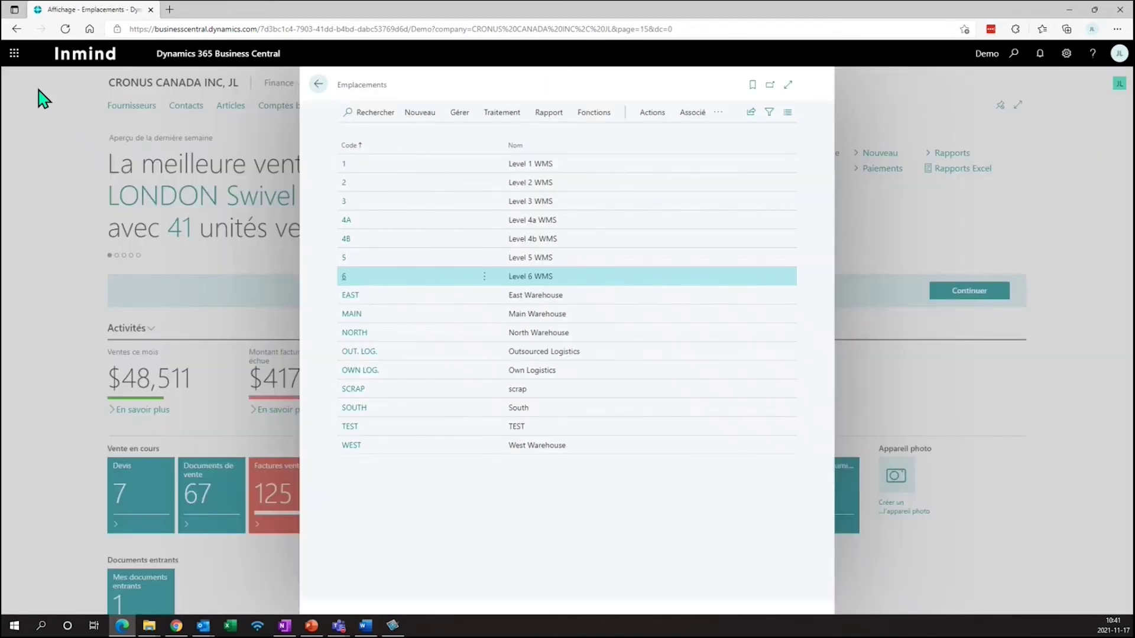
{"action": "left_click", "coordinate": [318, 84]}
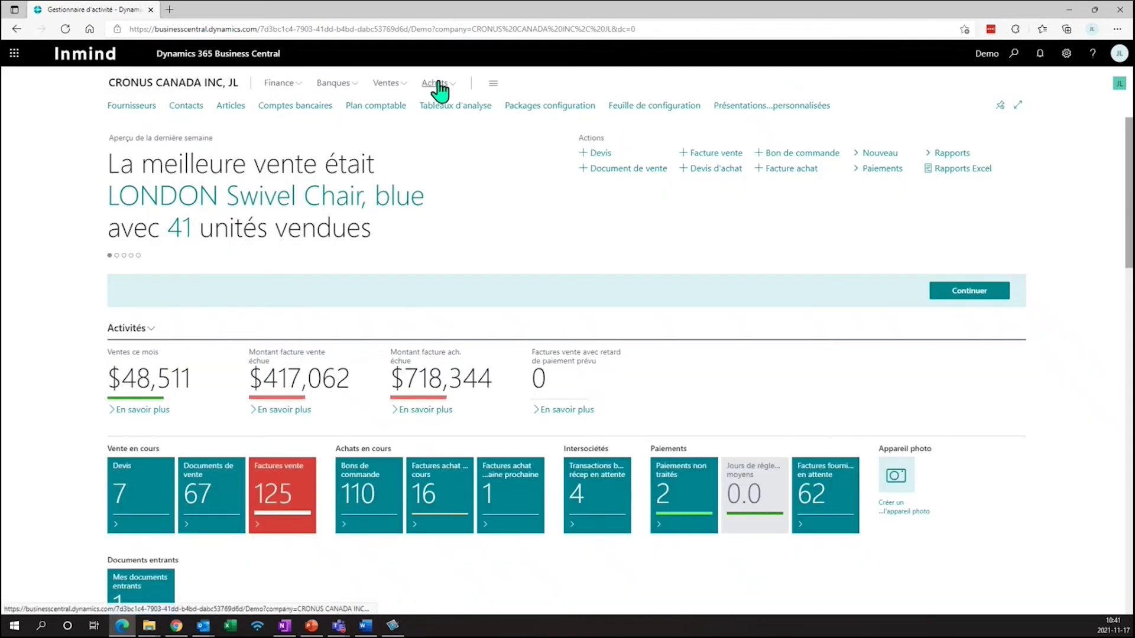
Sort the purchase orders by descending number and open the highest-numbered one, for First Up Consultants Inc. at location 6
{"action": "left_click", "coordinate": [438, 84]}
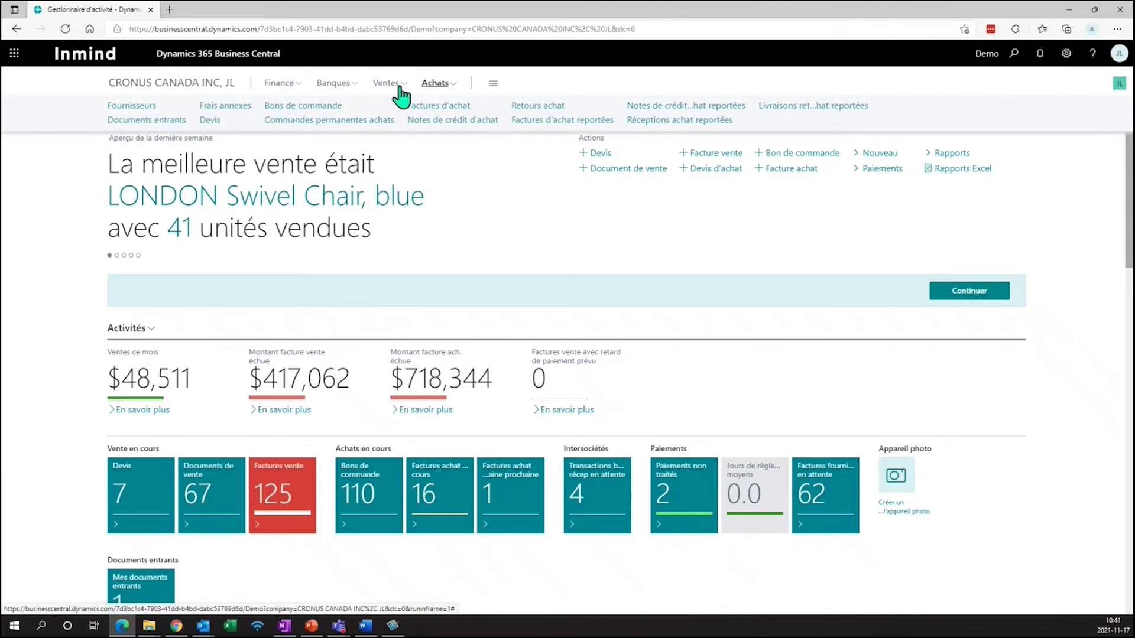
{"action": "left_click", "coordinate": [322, 107]}
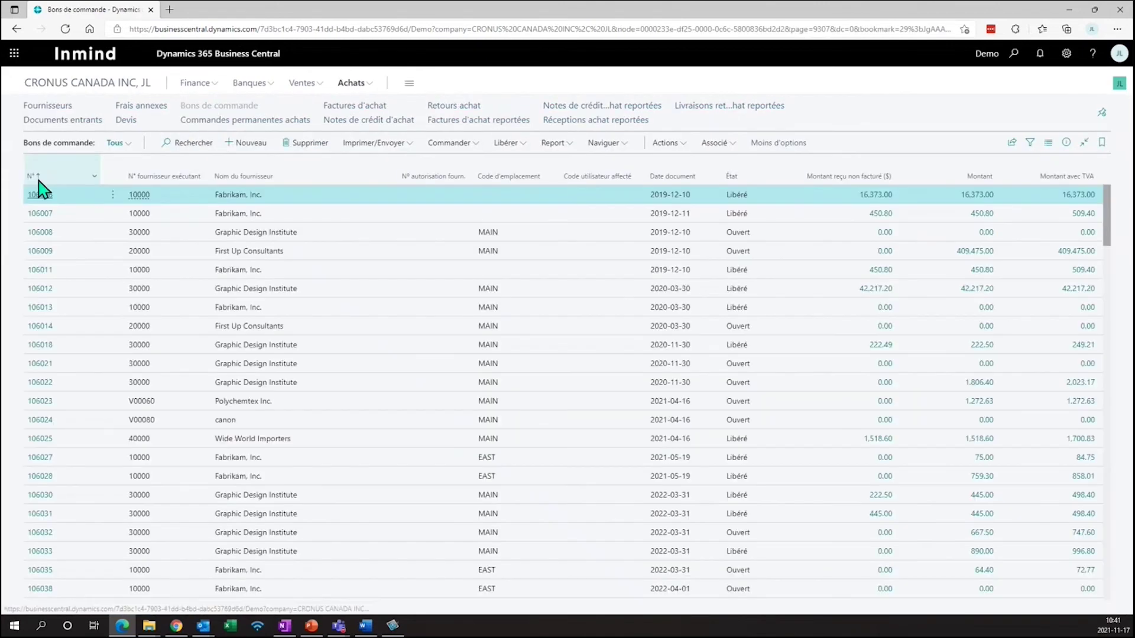
{"action": "left_click", "coordinate": [33, 176]}
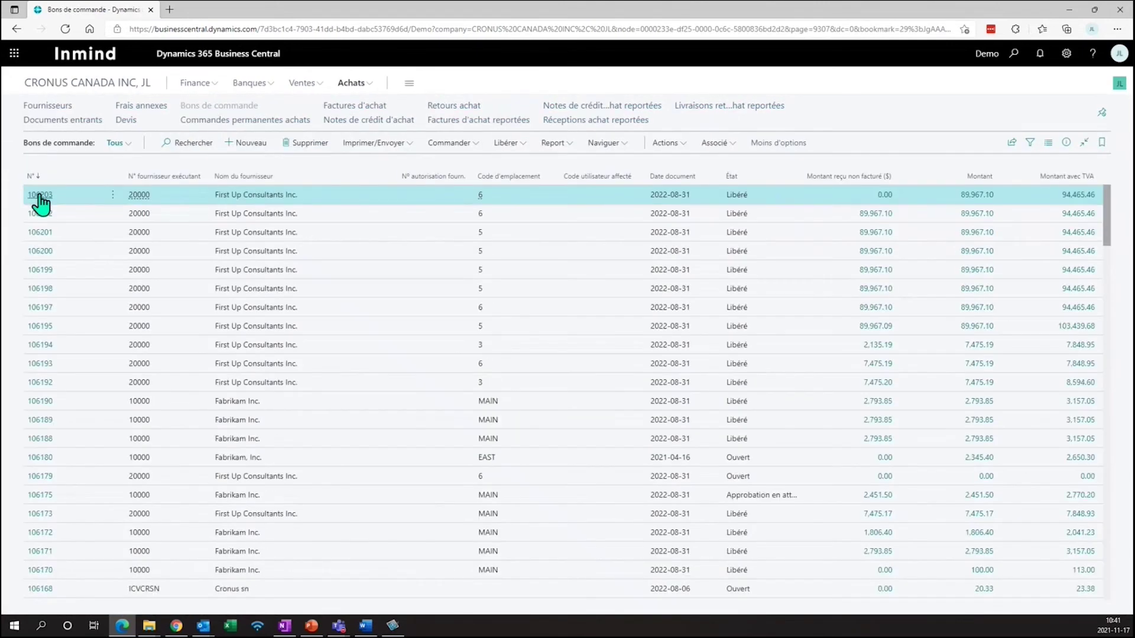
{"action": "left_click", "coordinate": [40, 195]}
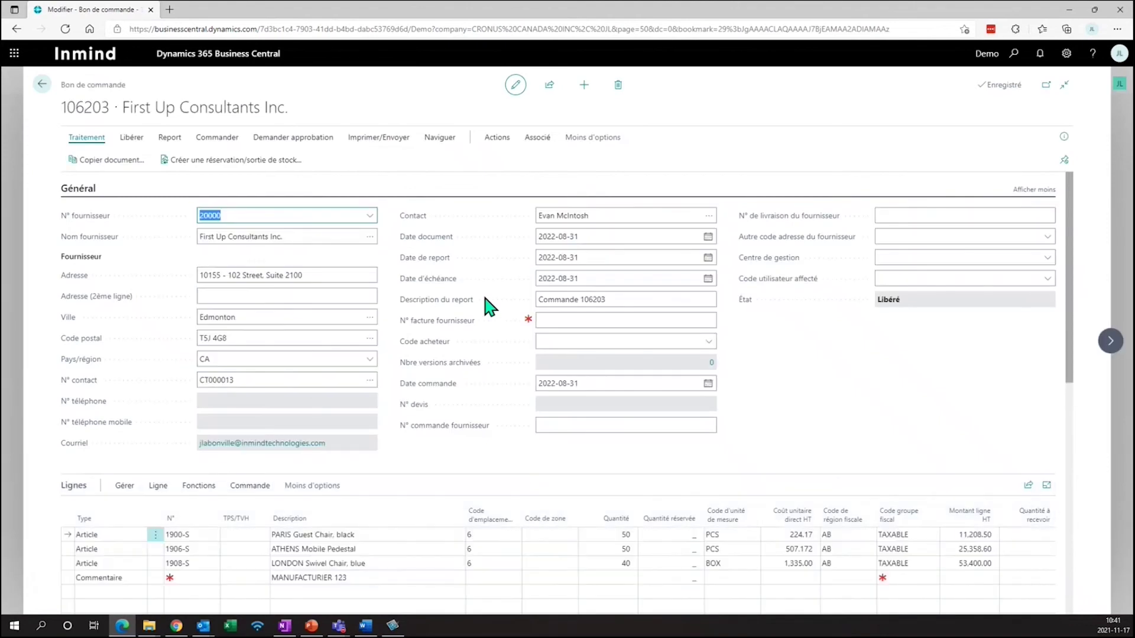
{"action": "scroll", "coordinate": [482, 292], "scroll_direction": "down", "scroll_amount": 1}
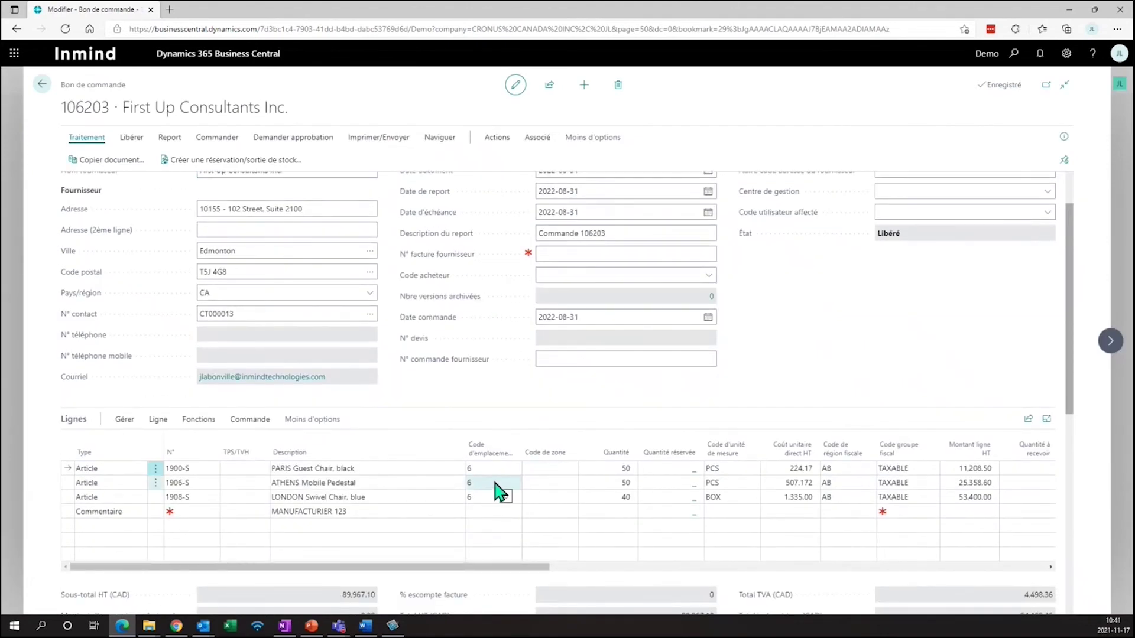
Create a warehouse receipt from the First Up Consultants Inc. purchase order
{"action": "left_click", "coordinate": [496, 137]}
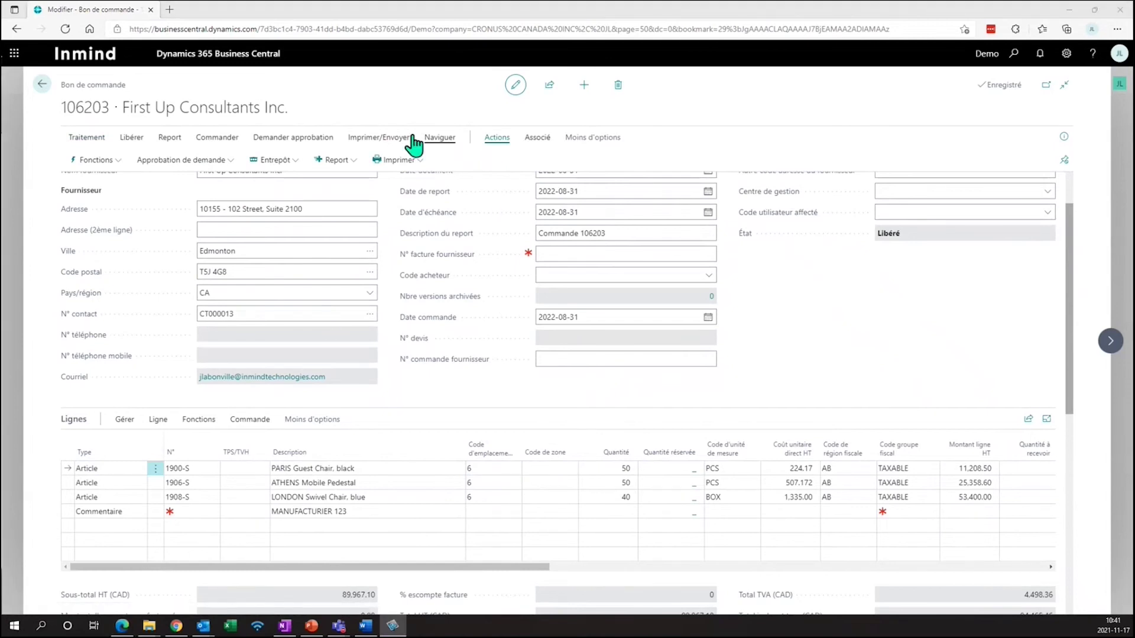
{"action": "left_click", "coordinate": [277, 160]}
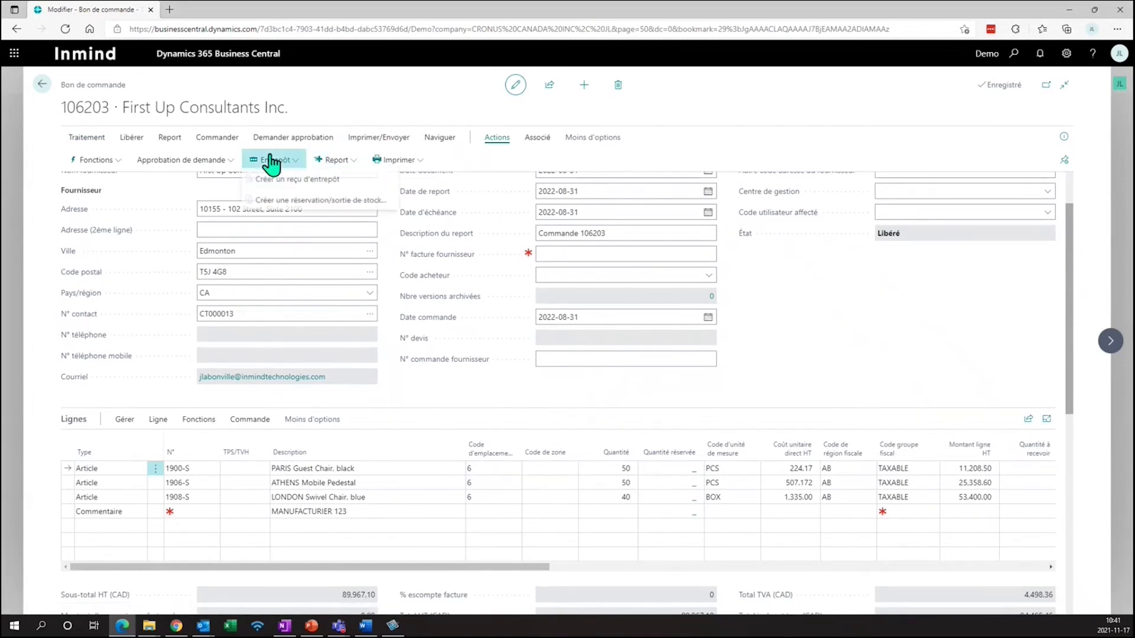
{"action": "left_click", "coordinate": [284, 181]}
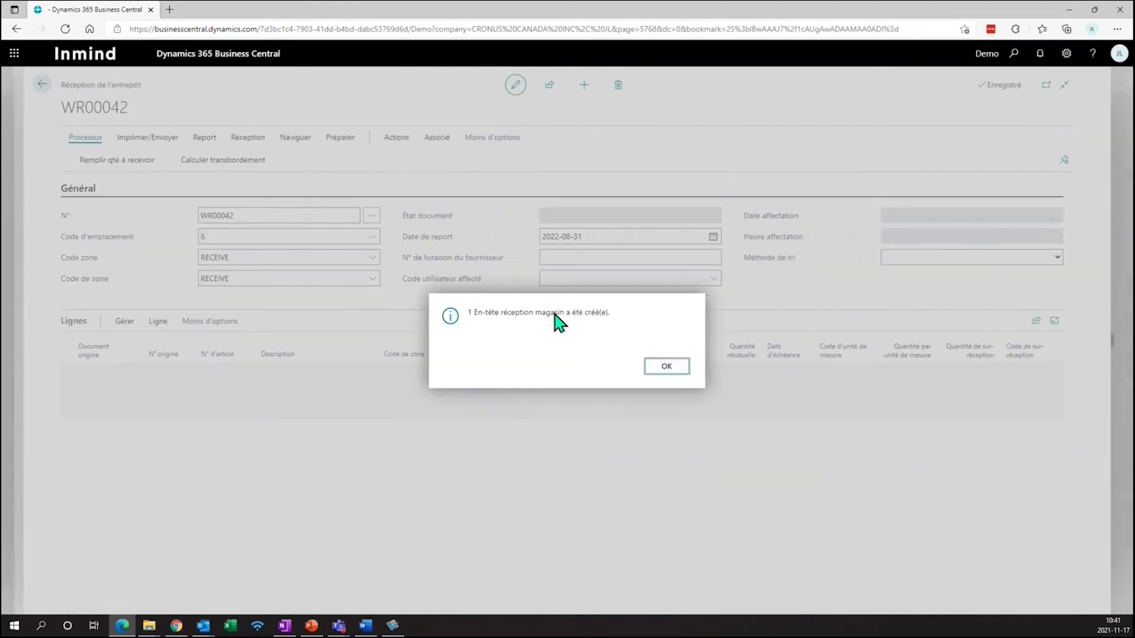
{"action": "left_click", "coordinate": [666, 366]}
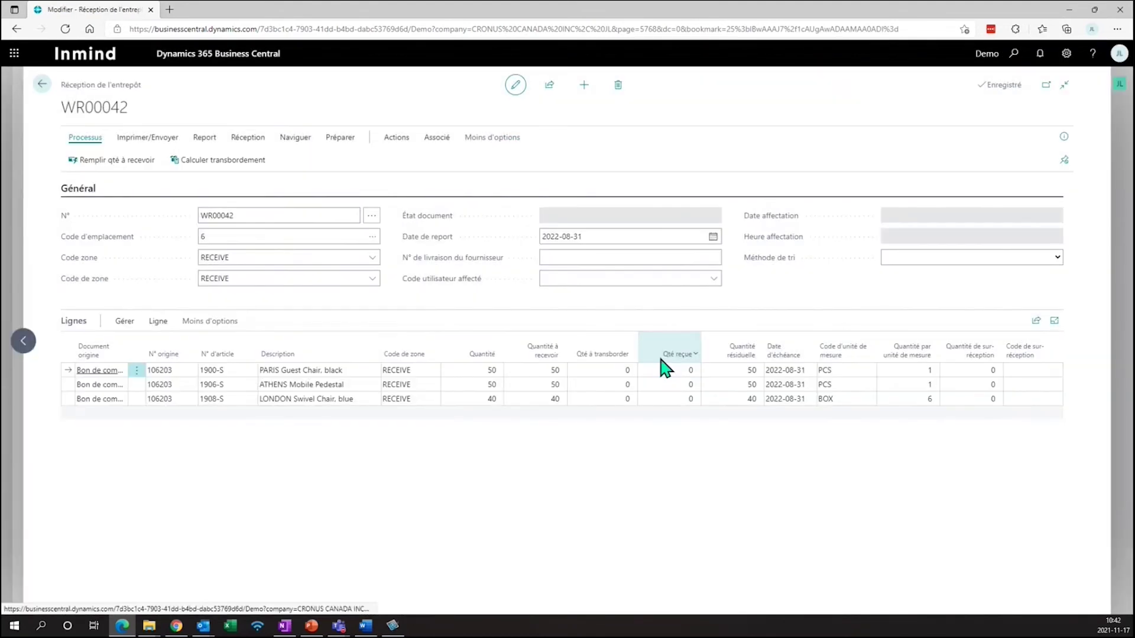
Assign the location 6 warehouse user to the receipt and post the receipt
{"action": "left_click", "coordinate": [715, 282]}
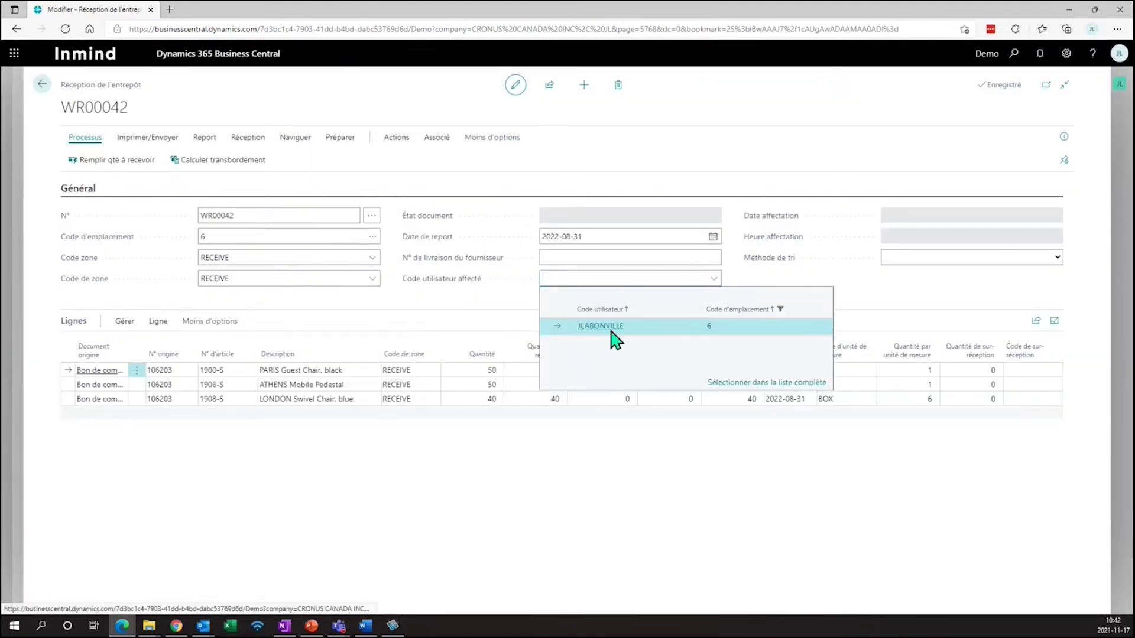
{"action": "left_click", "coordinate": [702, 488]}
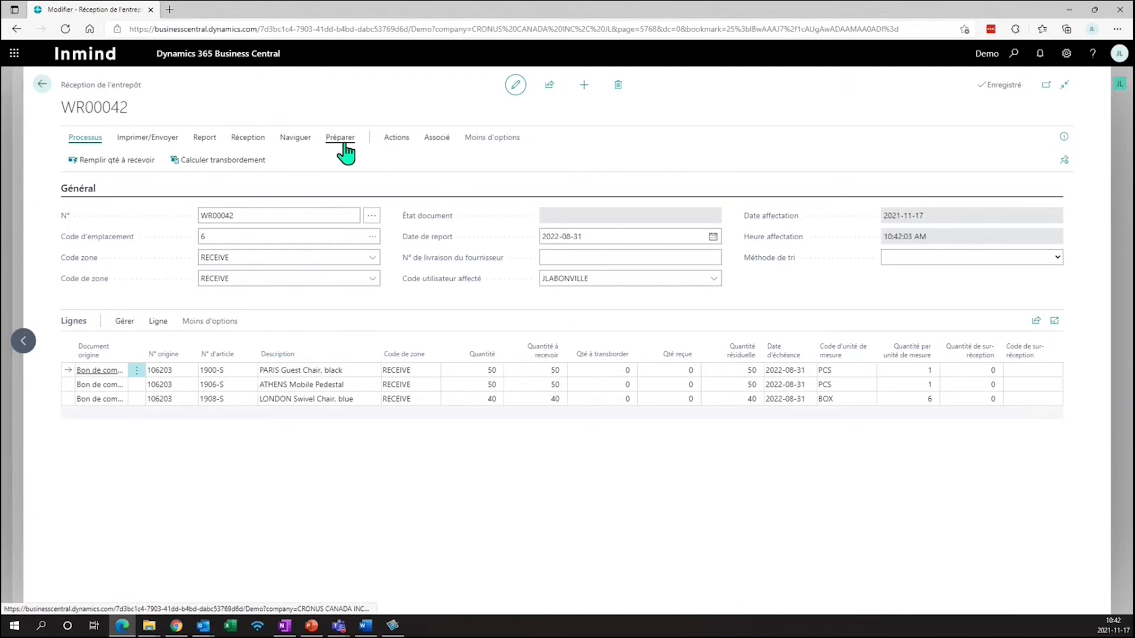
{"action": "left_click", "coordinate": [204, 138]}
{"action": "left_click", "coordinate": [106, 159]}
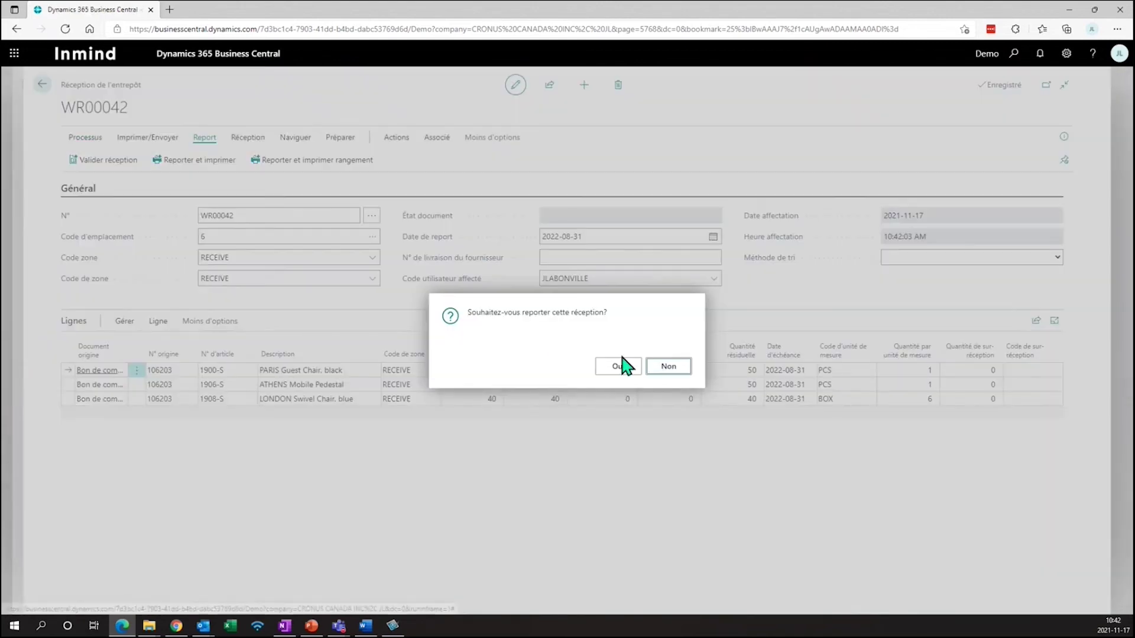
{"action": "left_click", "coordinate": [621, 366]}
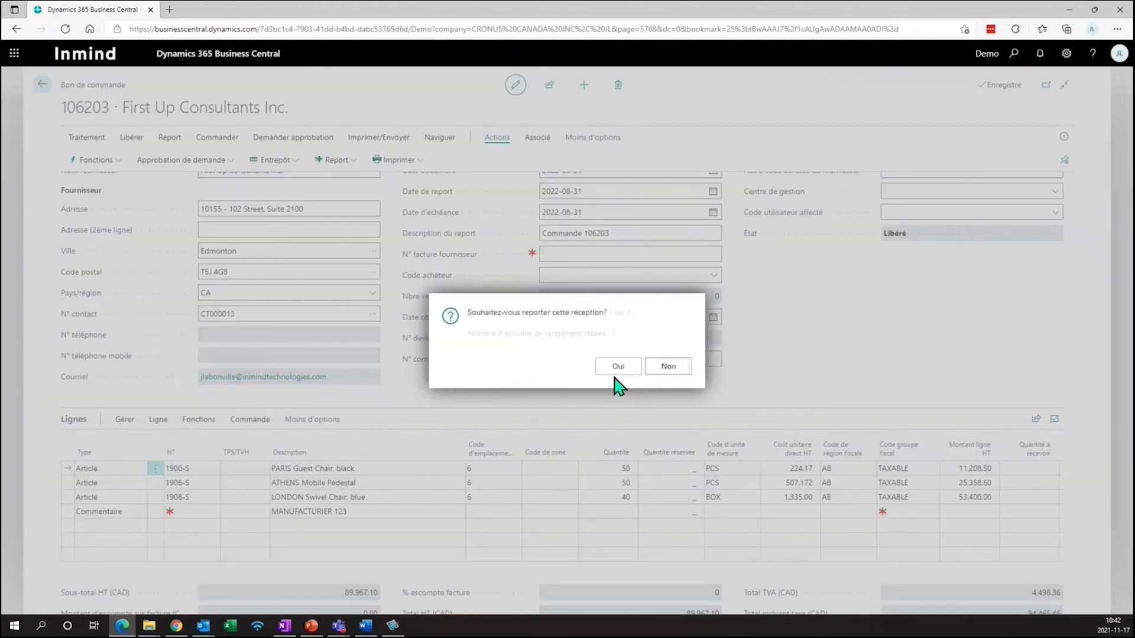
{"action": "left_click", "coordinate": [616, 369]}
{"action": "left_click", "coordinate": [660, 368]}
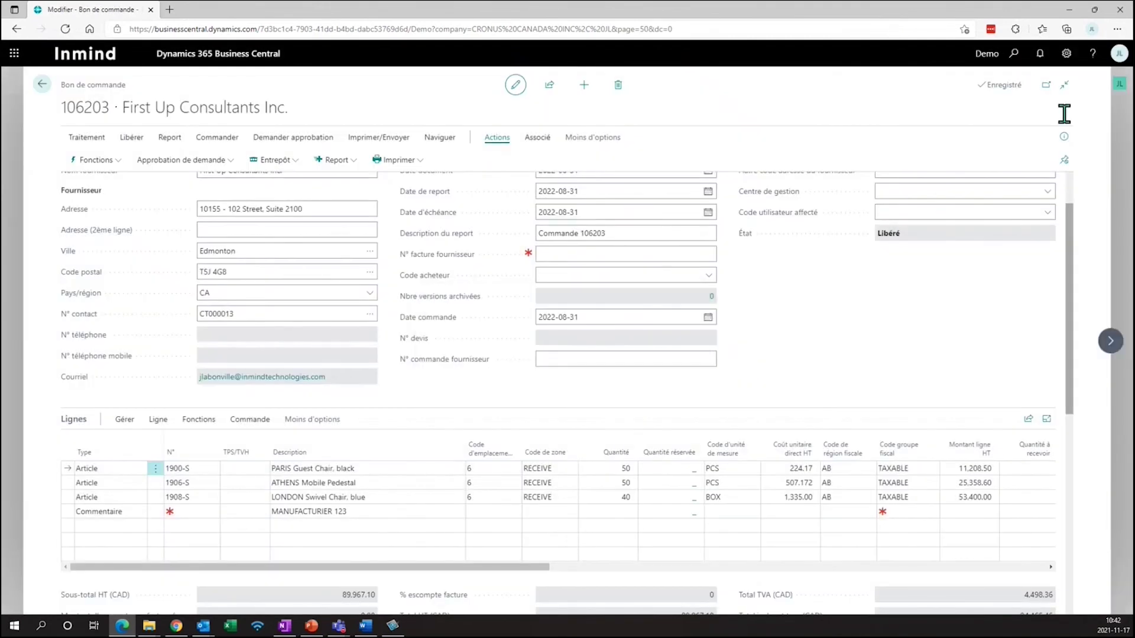
Search for "rangement" and open warehouse put-away WP-A00032 in the put-away list
{"action": "left_click", "coordinate": [1014, 54]}
{"action": "type", "text": "rangement"}
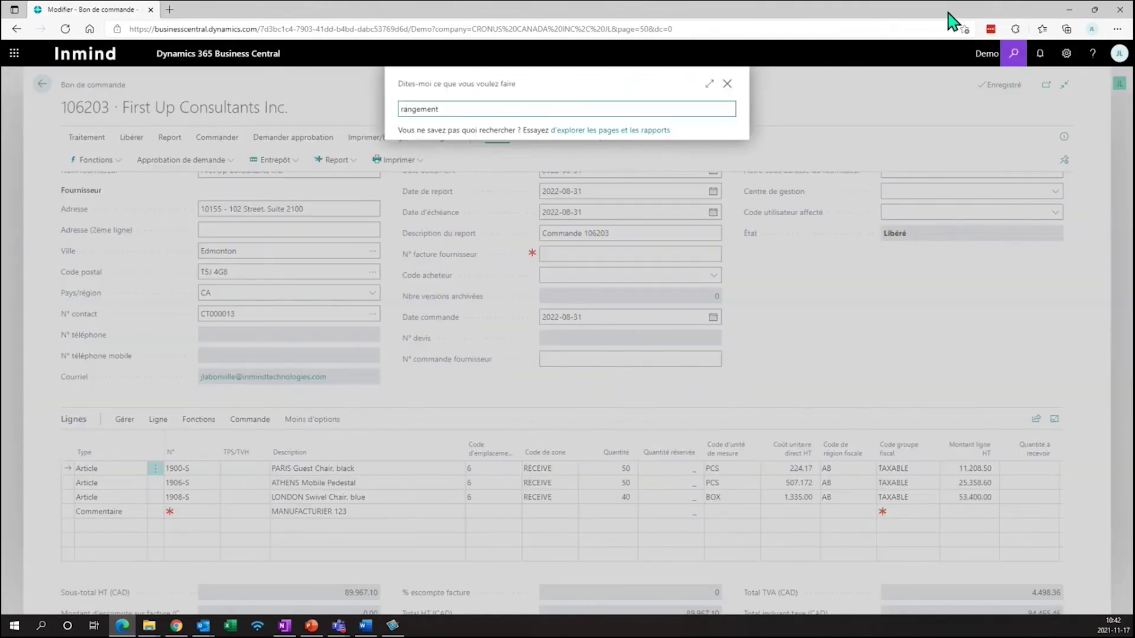
{"action": "left_click", "coordinate": [459, 321]}
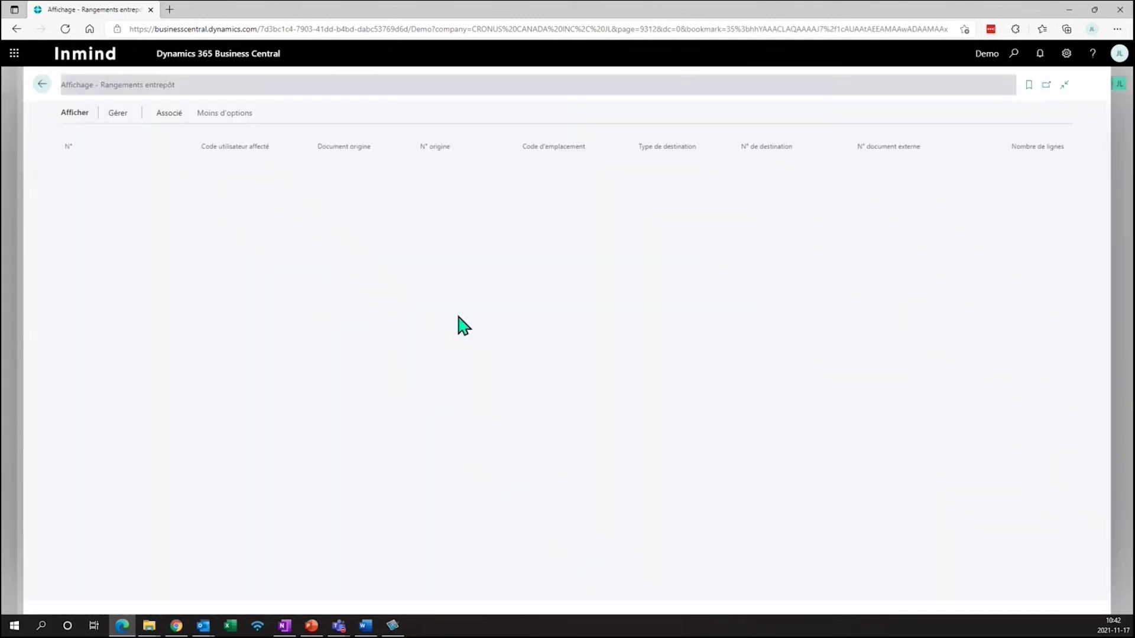
{"action": "left_click", "coordinate": [86, 257]}
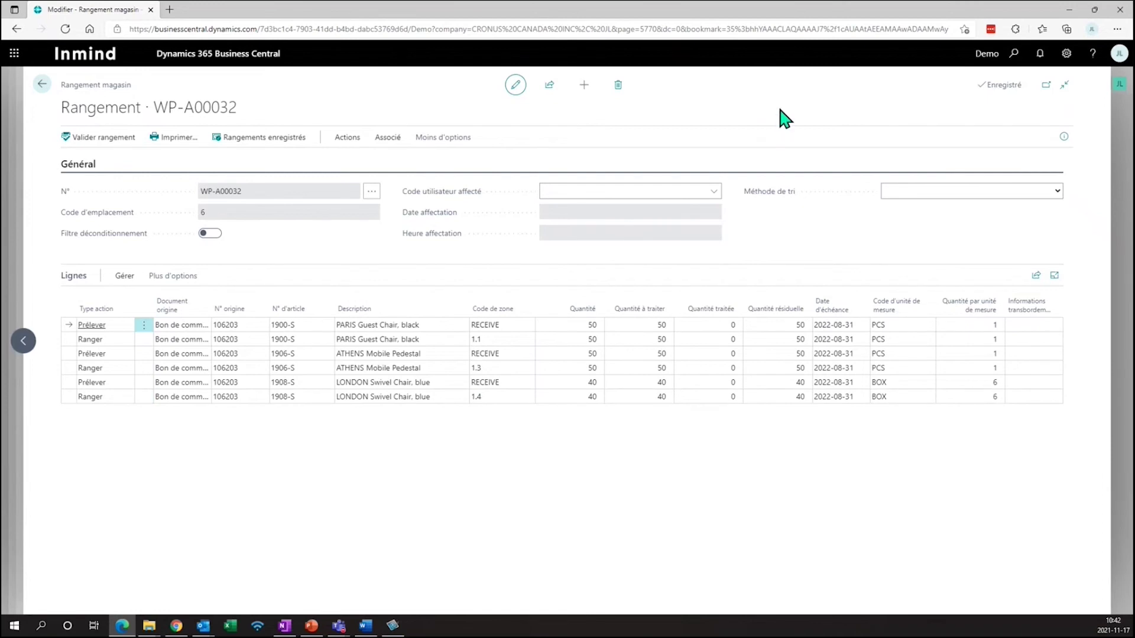
Register put-away WP-A00032 for all its pick and put-away lines
{"action": "left_click", "coordinate": [77, 140]}
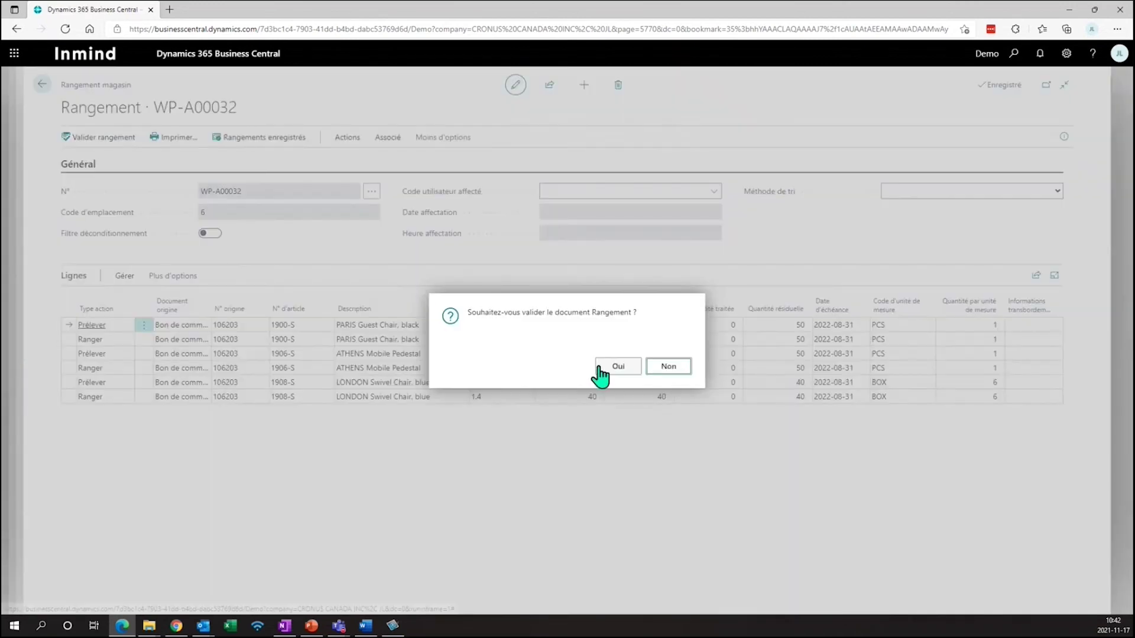
{"action": "left_click", "coordinate": [599, 363]}
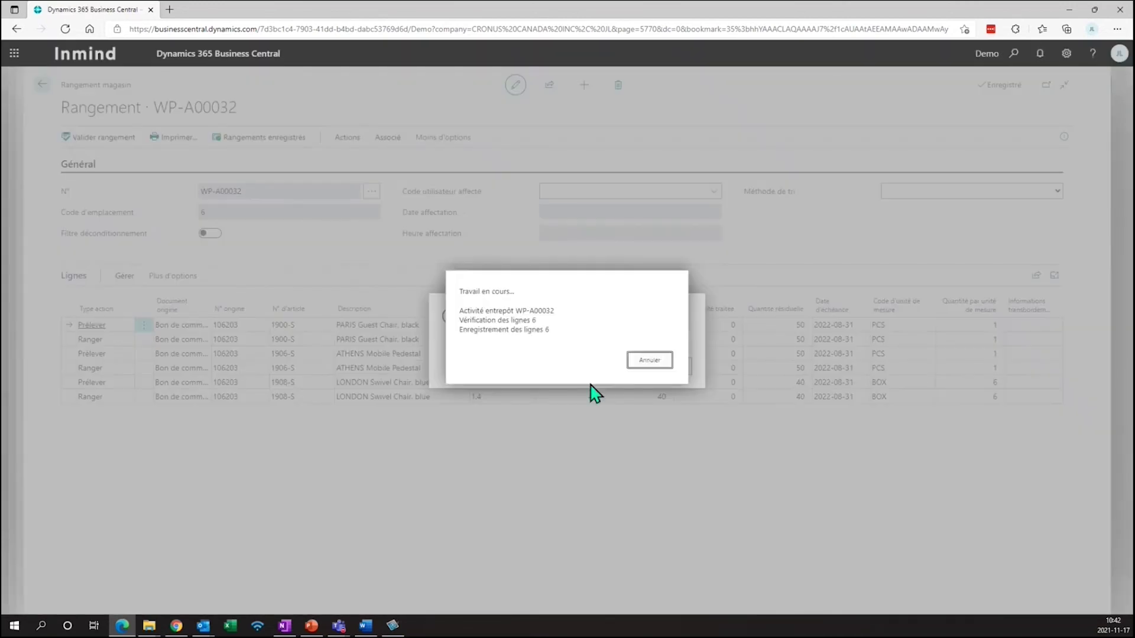
{"action": "key", "text": "Return"}
Return to the purchase order, check the received quantities on its lines, and go back to the purchase order list
{"action": "left_click", "coordinate": [42, 84]}
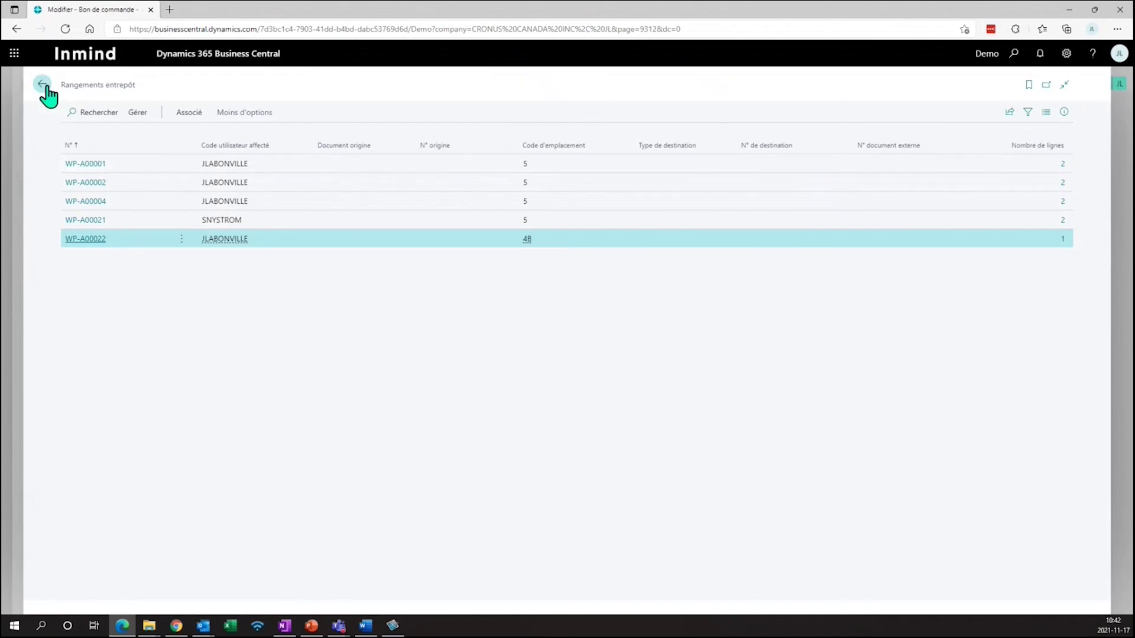
{"action": "left_click_drag", "start_coordinate": [516, 570], "coordinate": [753, 582]}
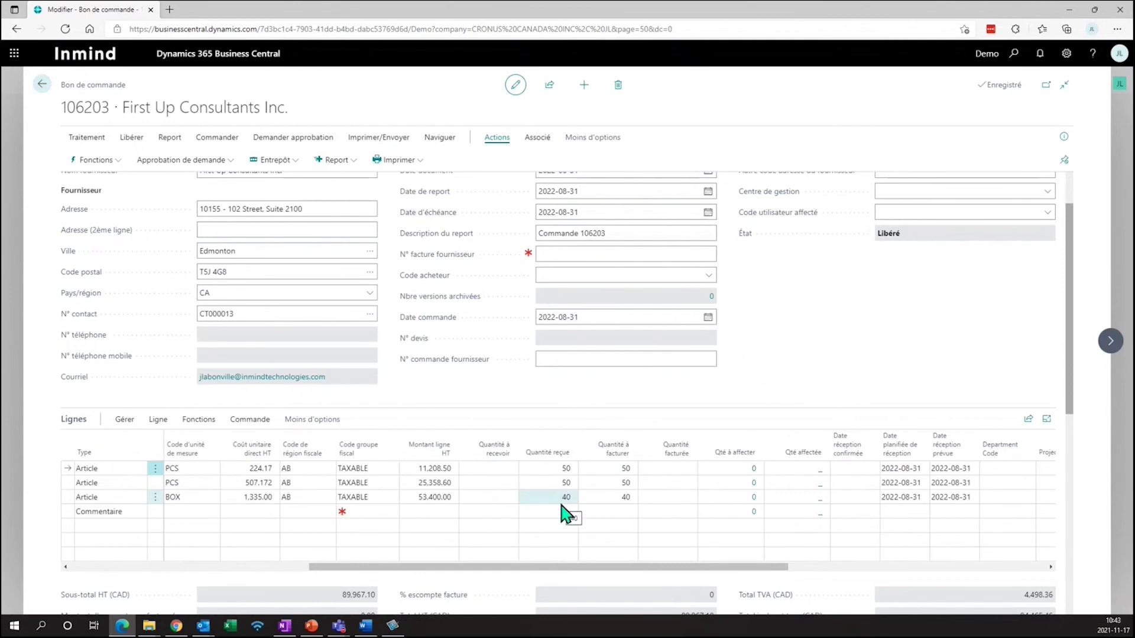
{"action": "left_click", "coordinate": [42, 89]}
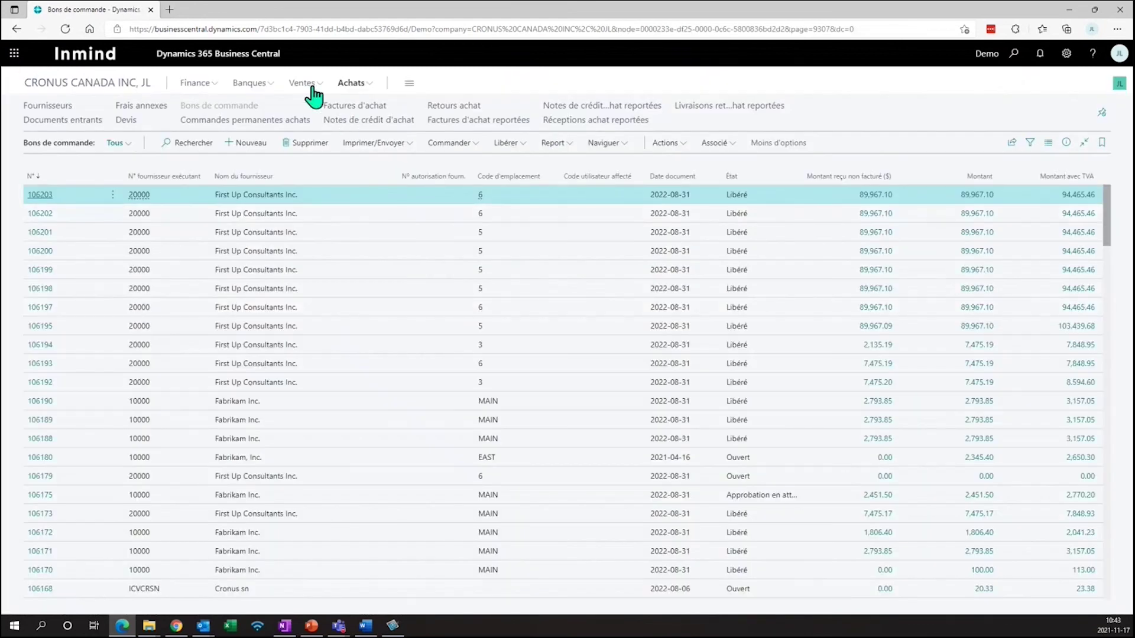
Sort the sales orders by descending number and open the highest-numbered Adatum Corp. order to its lines
{"action": "left_click", "coordinate": [304, 85]}
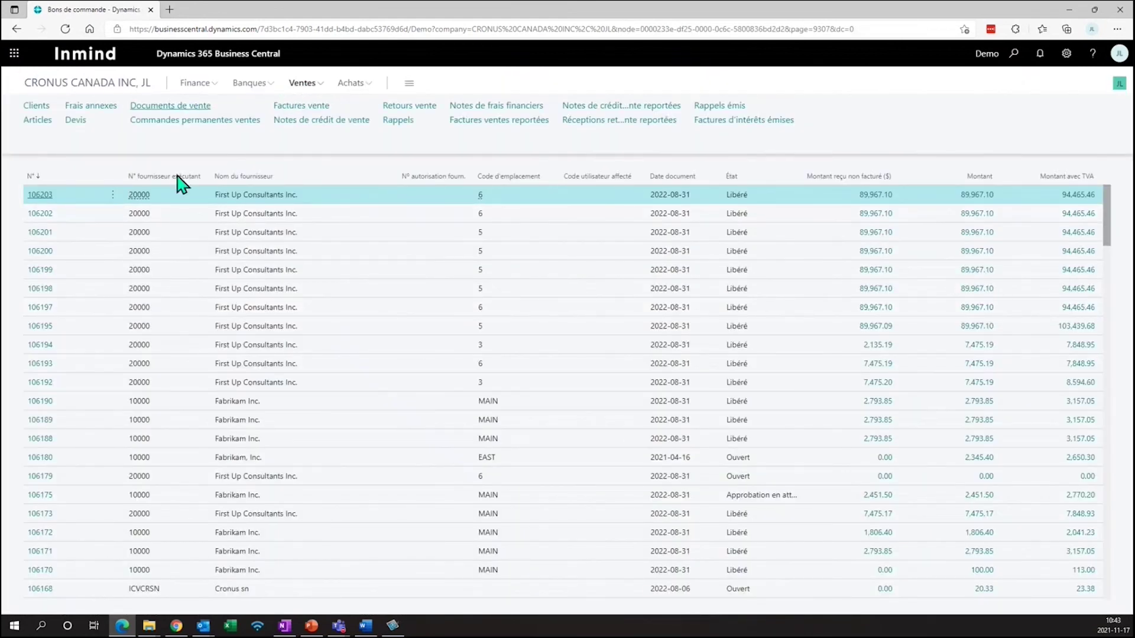
{"action": "left_click", "coordinate": [34, 177]}
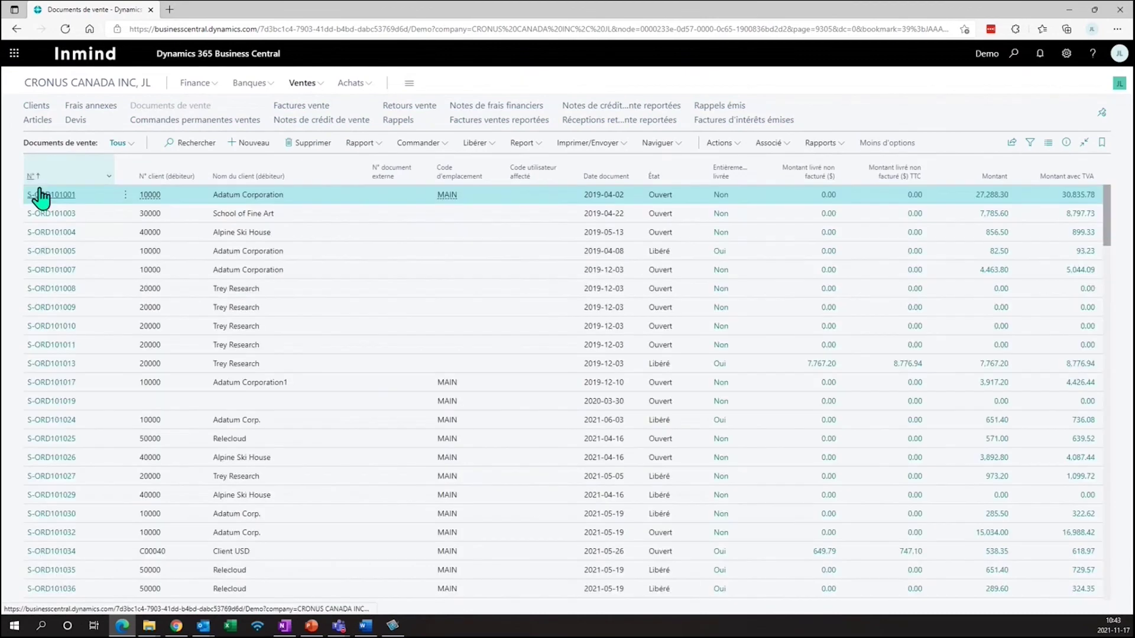
{"action": "left_click", "coordinate": [46, 196]}
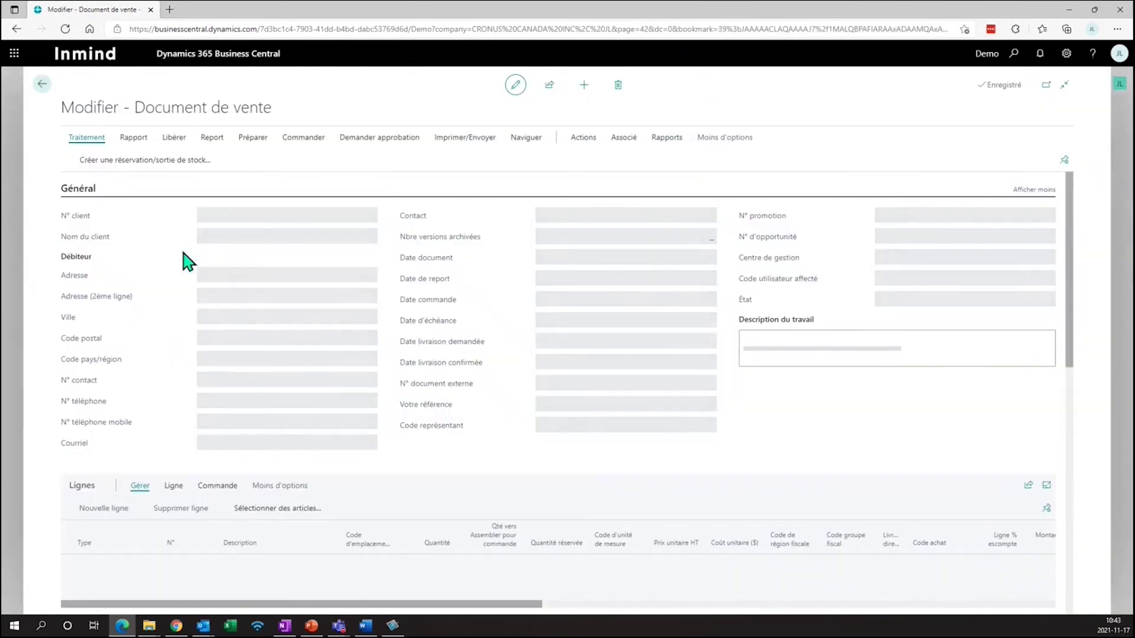
{"action": "scroll", "coordinate": [491, 396], "scroll_direction": "down", "scroll_amount": 2}
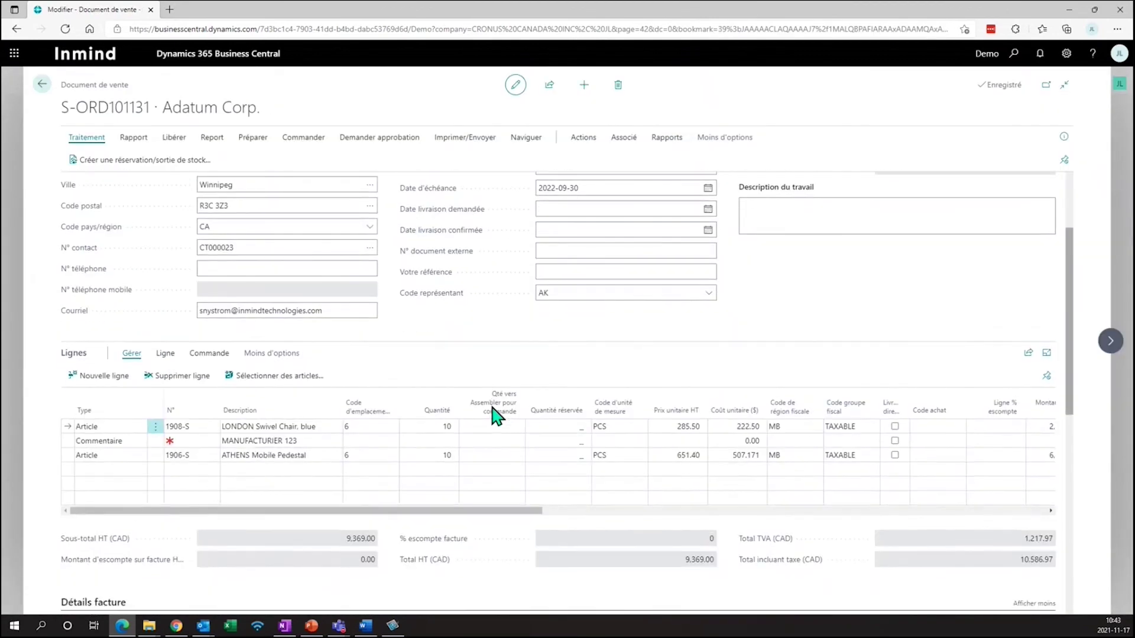
Create a warehouse shipment from the Adatum Corp. sales order S-ORD101131
{"action": "left_click", "coordinate": [585, 138]}
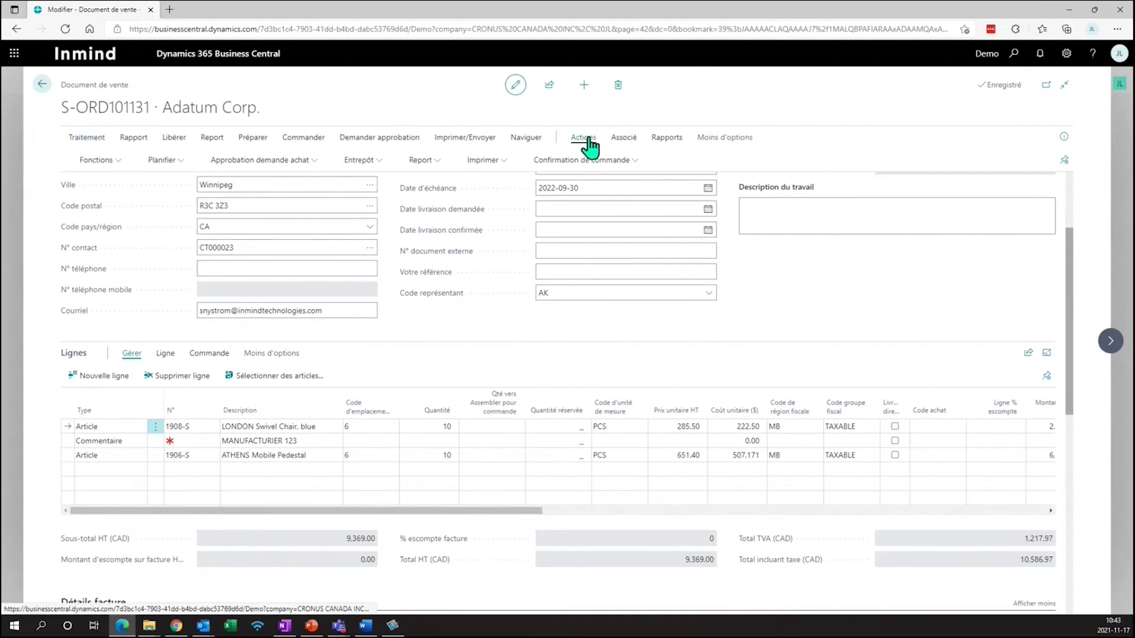
{"action": "left_click", "coordinate": [373, 161]}
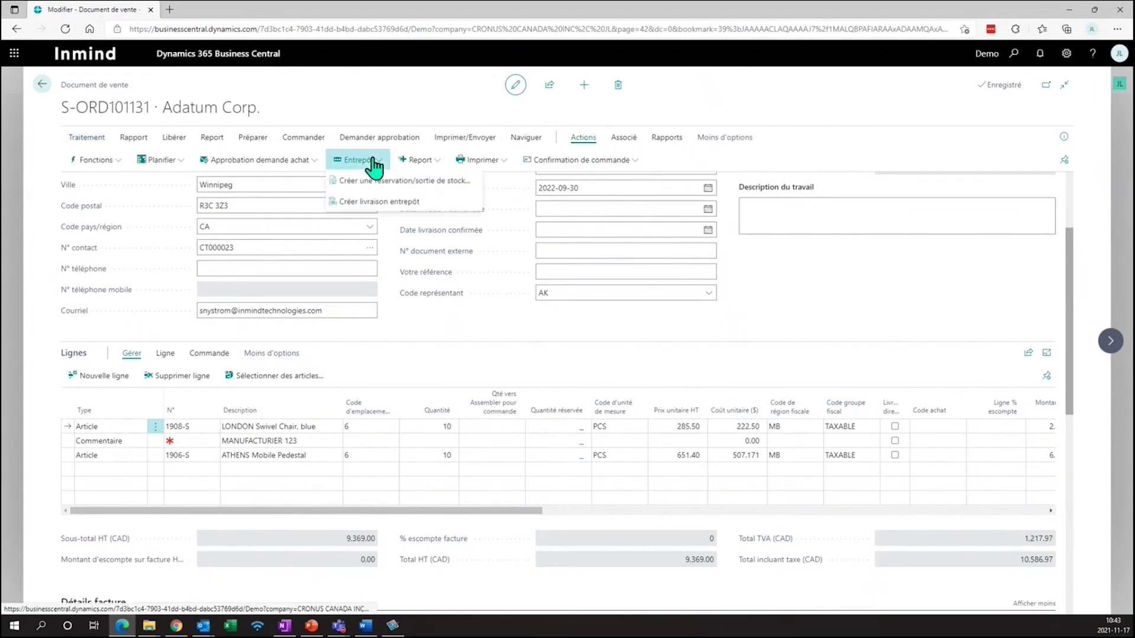
{"action": "left_click", "coordinate": [388, 202]}
{"action": "left_click", "coordinate": [649, 324]}
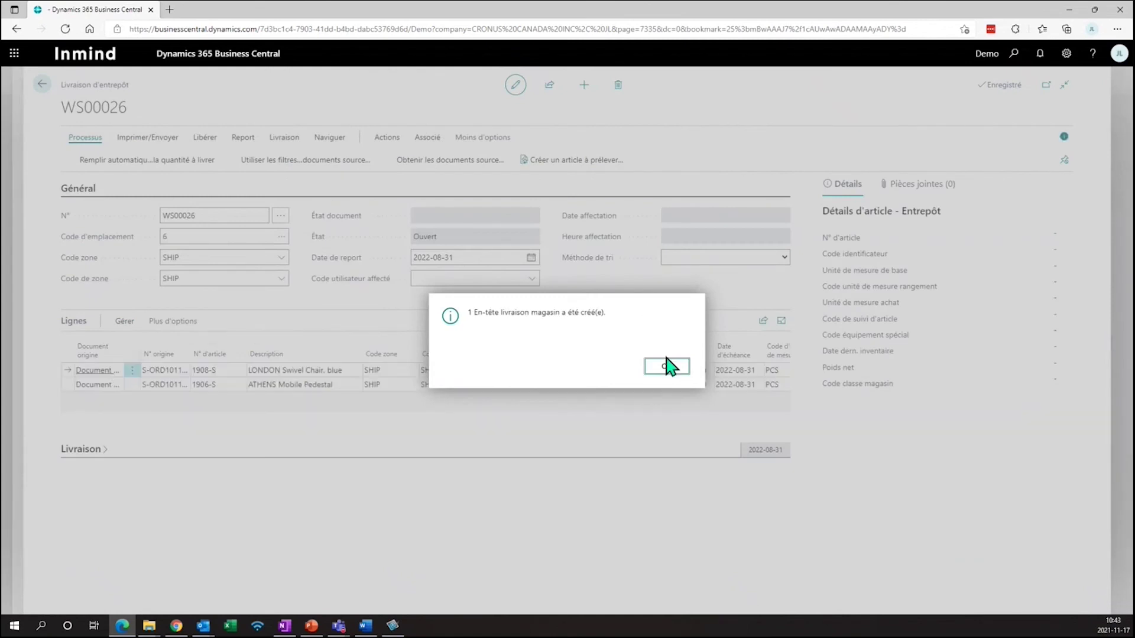
{"action": "left_click", "coordinate": [666, 366]}
Assign the location 6 warehouse user to shipment WS00026 and create its pick document with the default options
{"action": "left_click", "coordinate": [532, 278]}
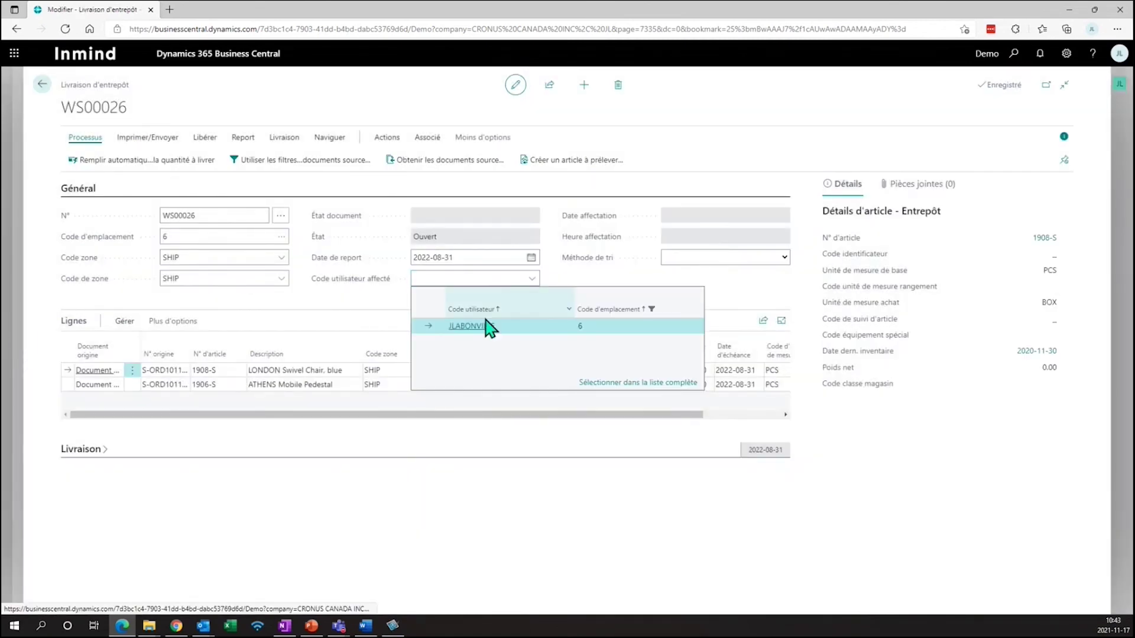
{"action": "left_click", "coordinate": [517, 328]}
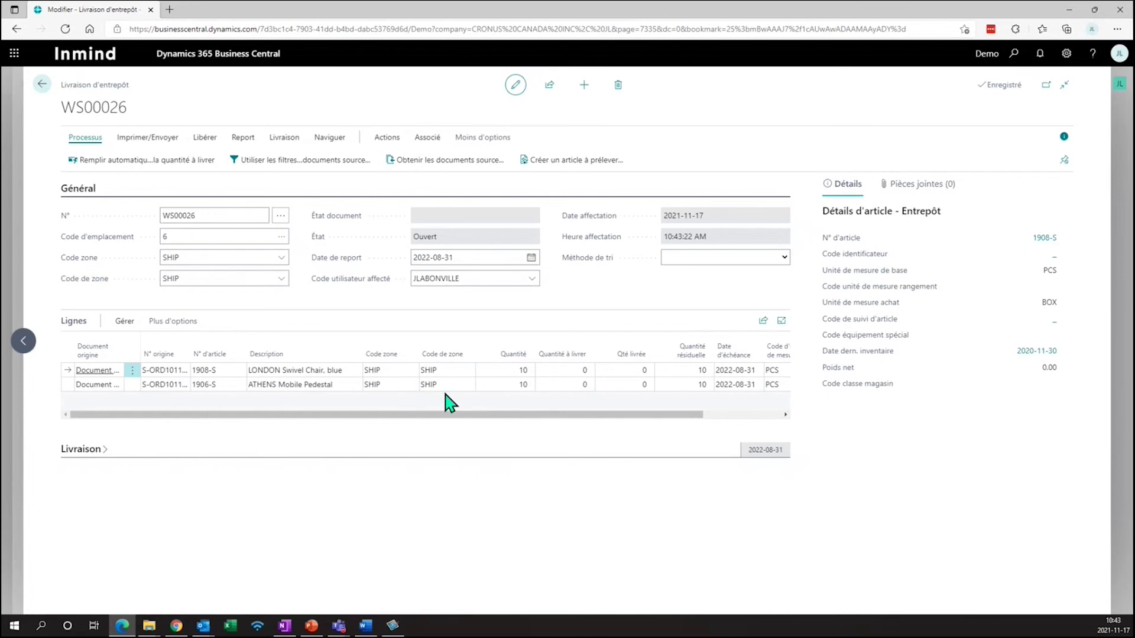
{"action": "left_click", "coordinate": [589, 170]}
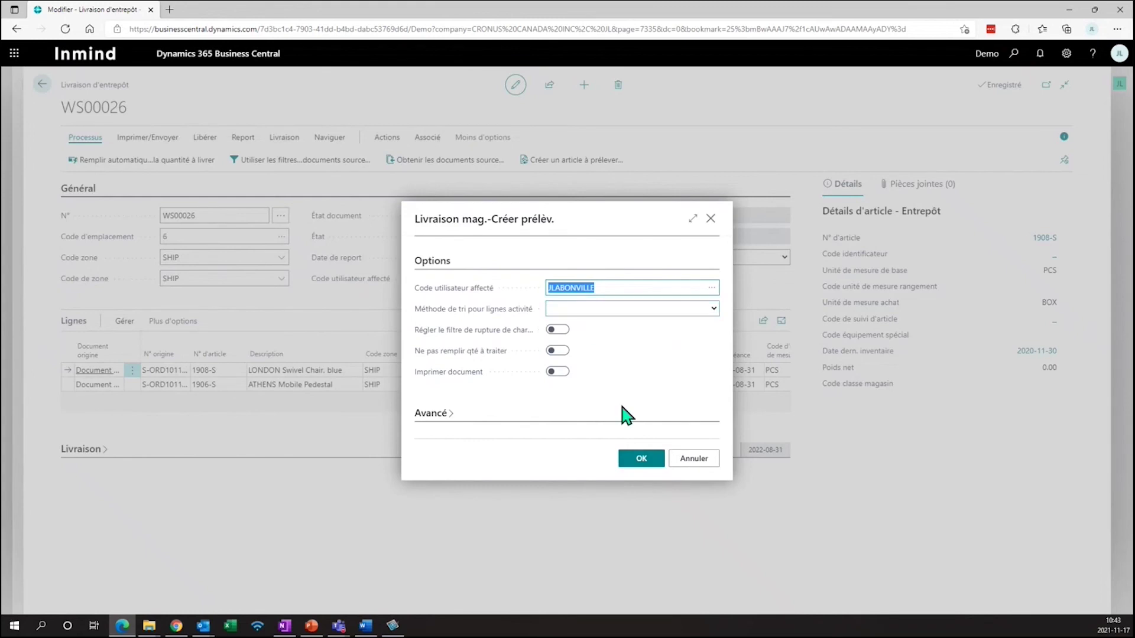
{"action": "left_click", "coordinate": [648, 460]}
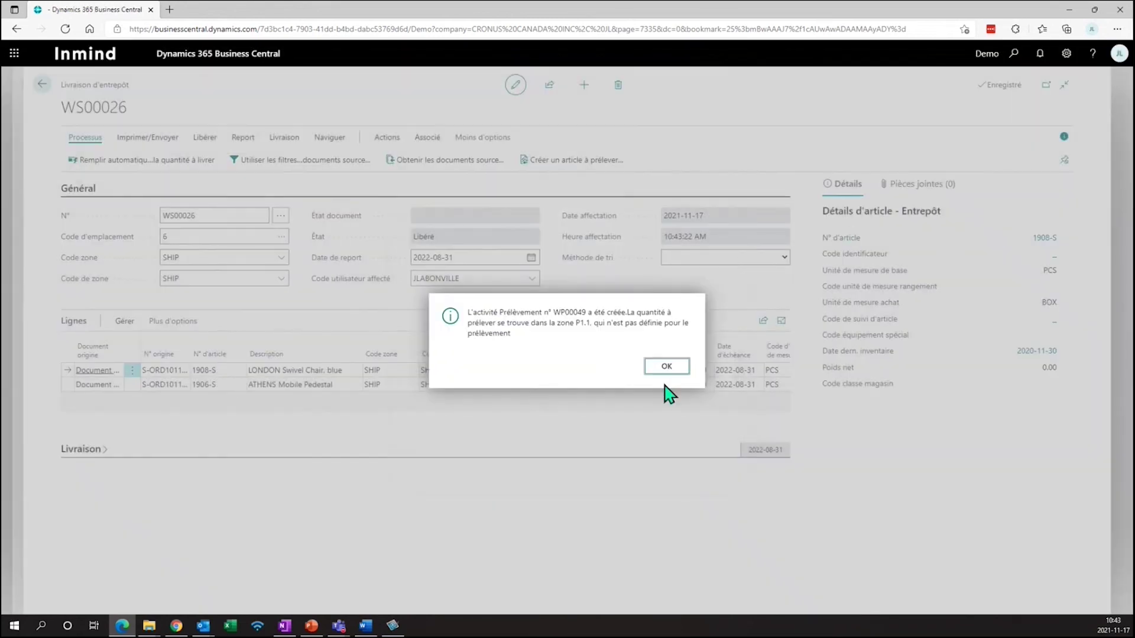
{"action": "left_click", "coordinate": [662, 369]}
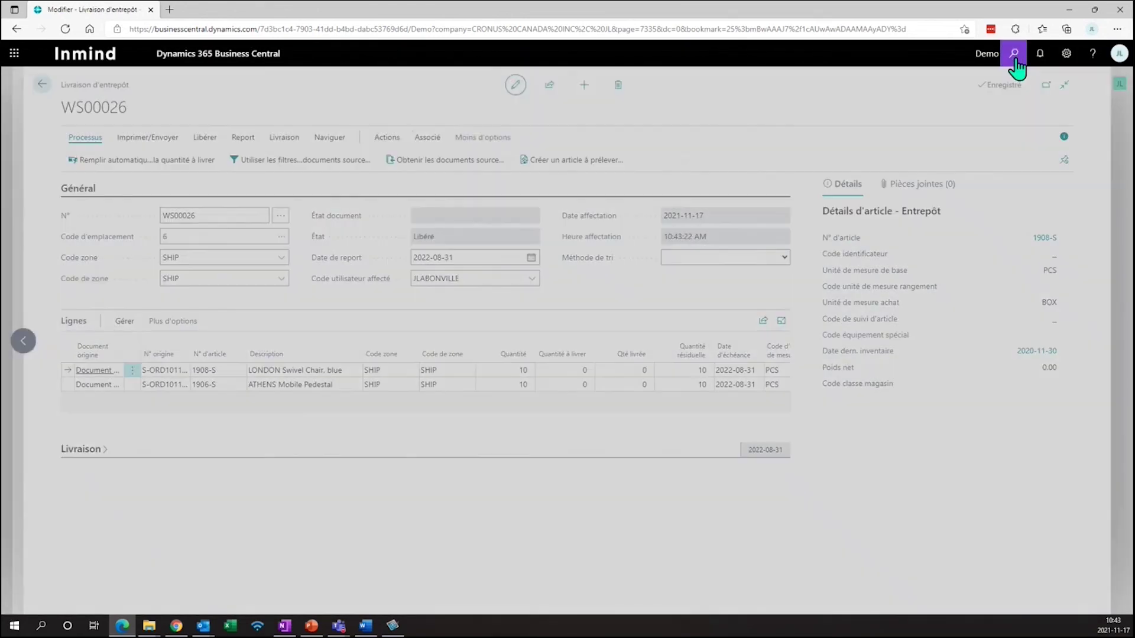
Search for "prél entr" and open warehouse pick WP00049 in the warehouse pick list
{"action": "left_click", "coordinate": [1014, 54]}
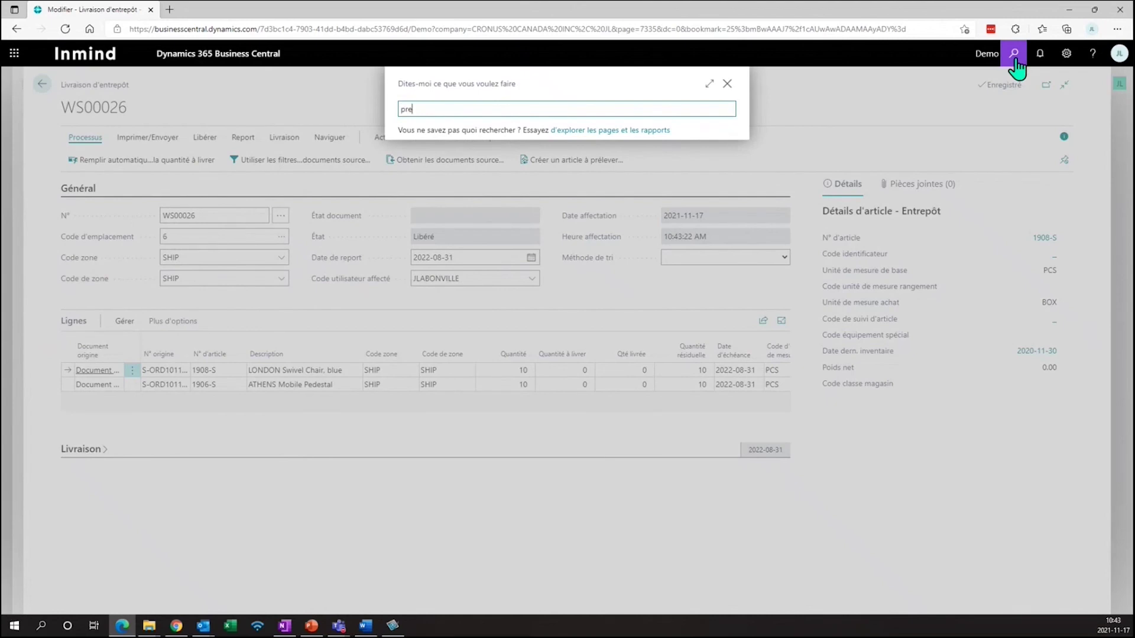
{"action": "type", "text": "prel e"}
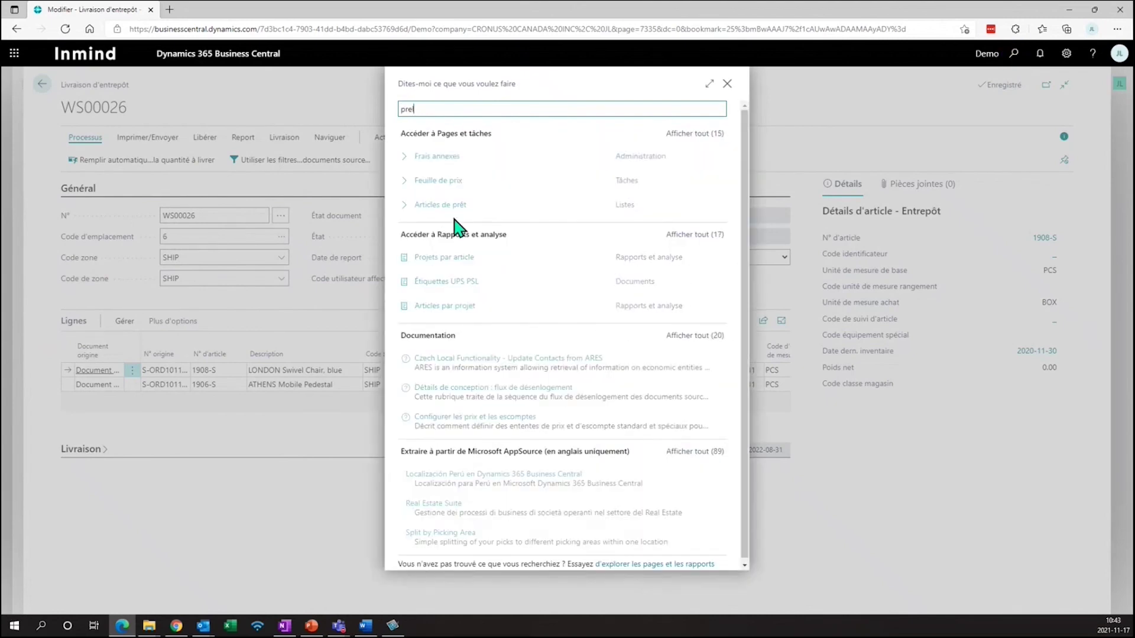
{"action": "type", "text": "ntr"}
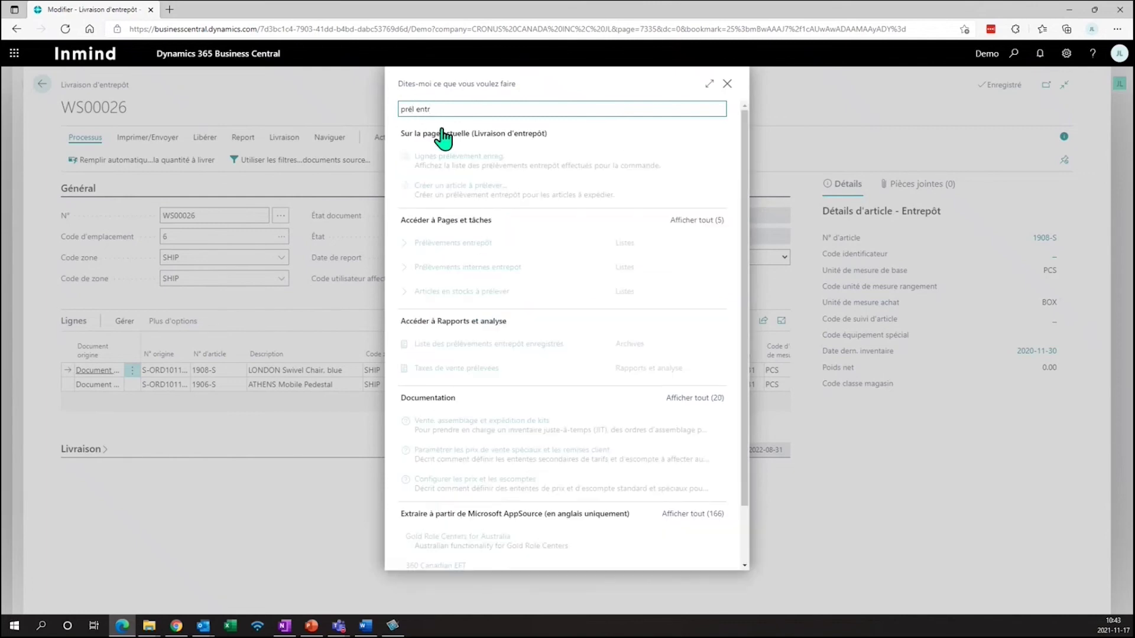
{"action": "left_click", "coordinate": [456, 244]}
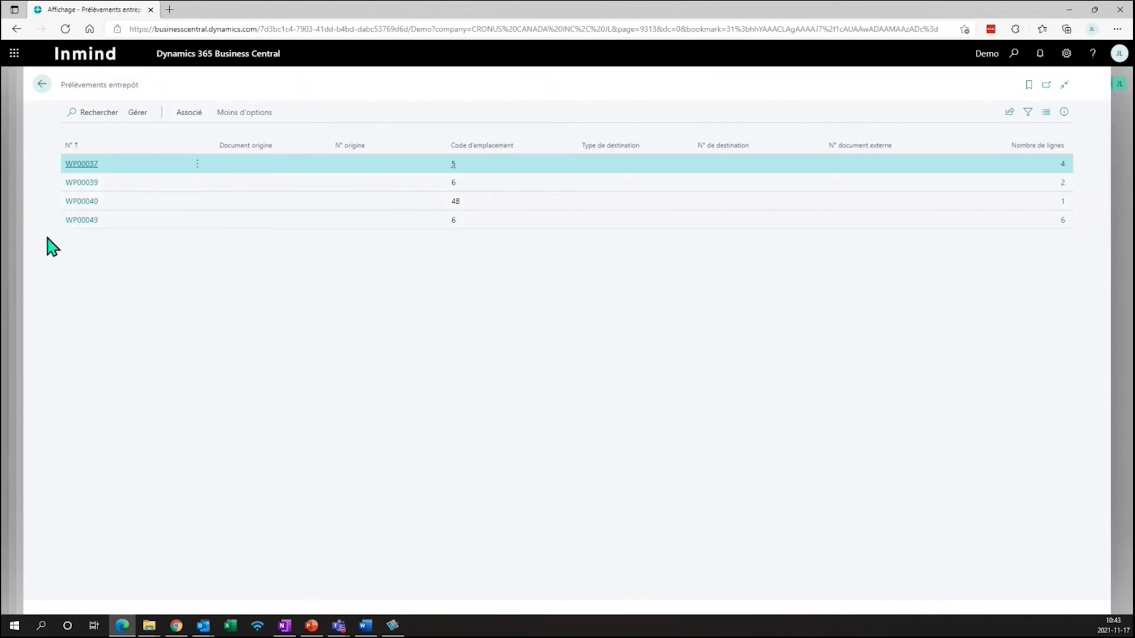
{"action": "left_click", "coordinate": [70, 220]}
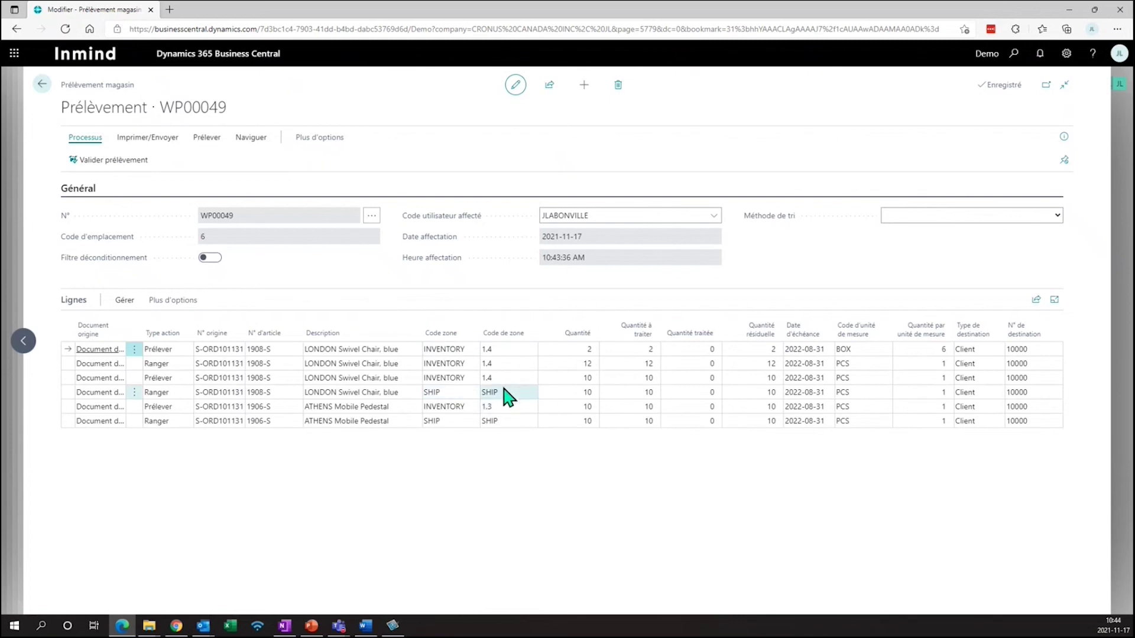
Register warehouse pick WP00049 for all its pick and put-away lines
{"action": "left_click", "coordinate": [100, 160]}
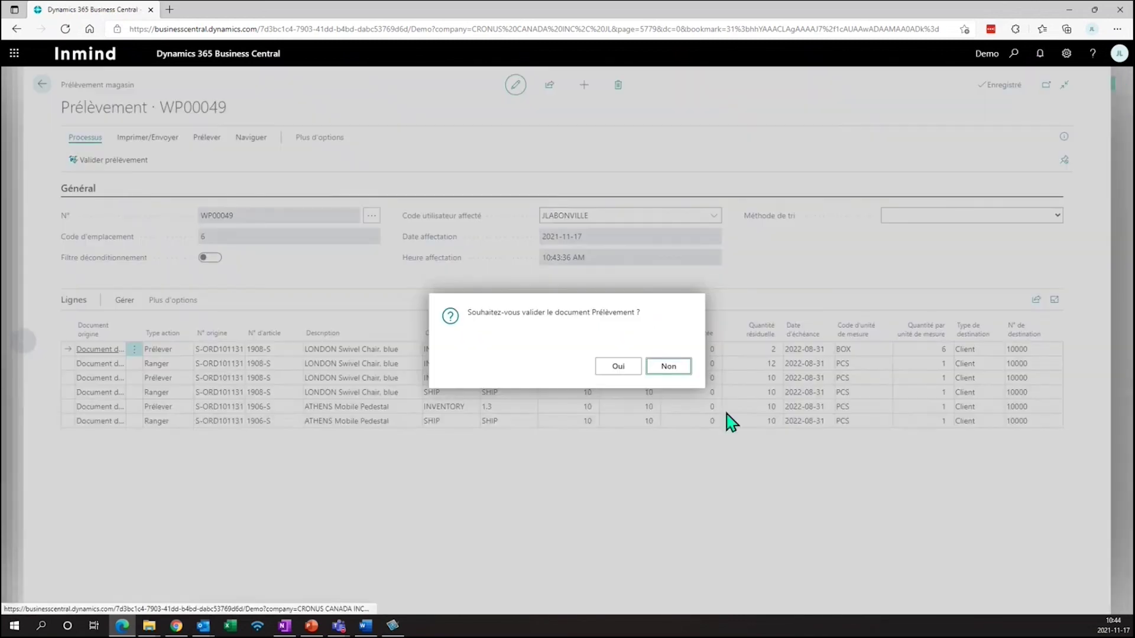
{"action": "left_click", "coordinate": [626, 369]}
{"action": "key", "text": "Return"}
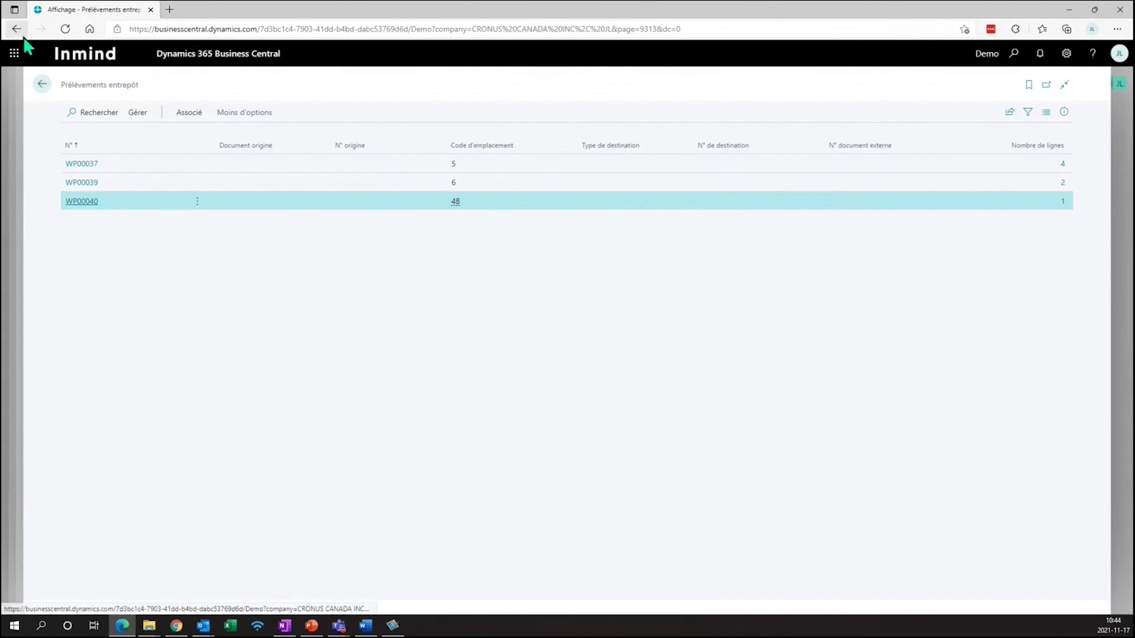
Return to warehouse shipment WS00026, post it, and check the shipped quantities on the sales order lines
{"action": "left_click", "coordinate": [41, 85]}
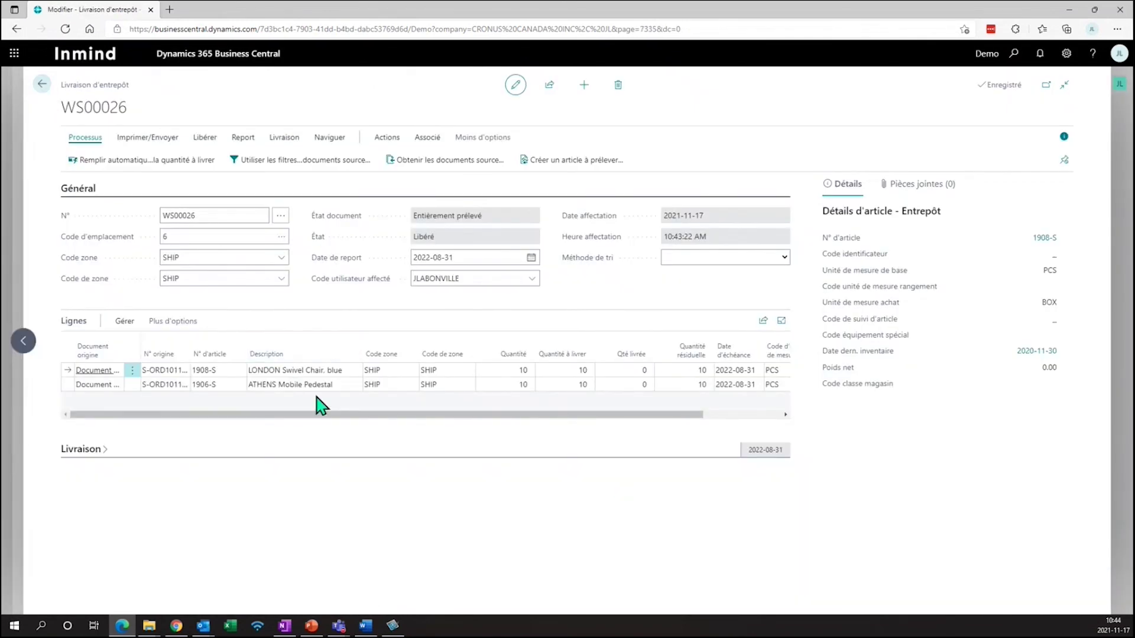
{"action": "left_click", "coordinate": [243, 138]}
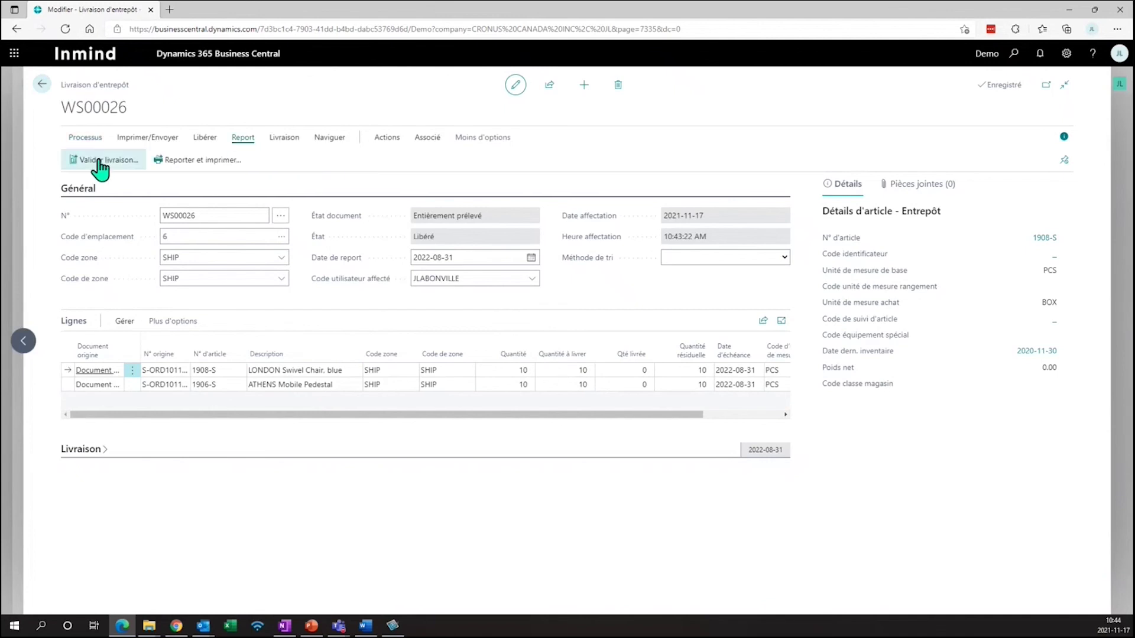
{"action": "left_click", "coordinate": [100, 163]}
{"action": "left_click", "coordinate": [612, 370]}
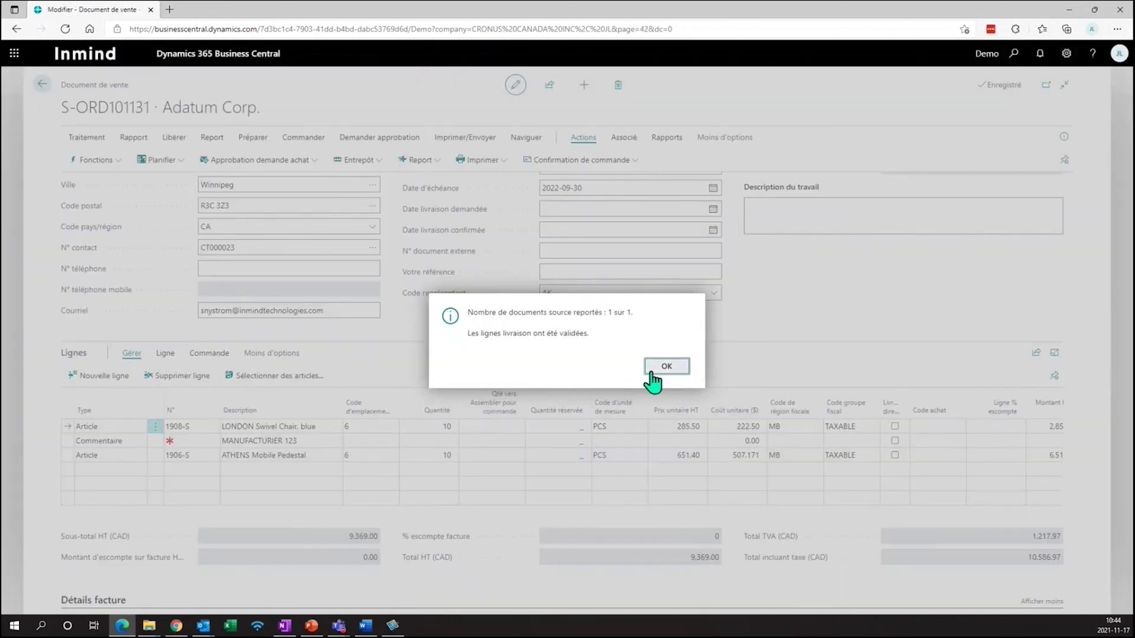
{"action": "left_click", "coordinate": [656, 370]}
{"action": "left_click_drag", "start_coordinate": [450, 510], "coordinate": [667, 510]}
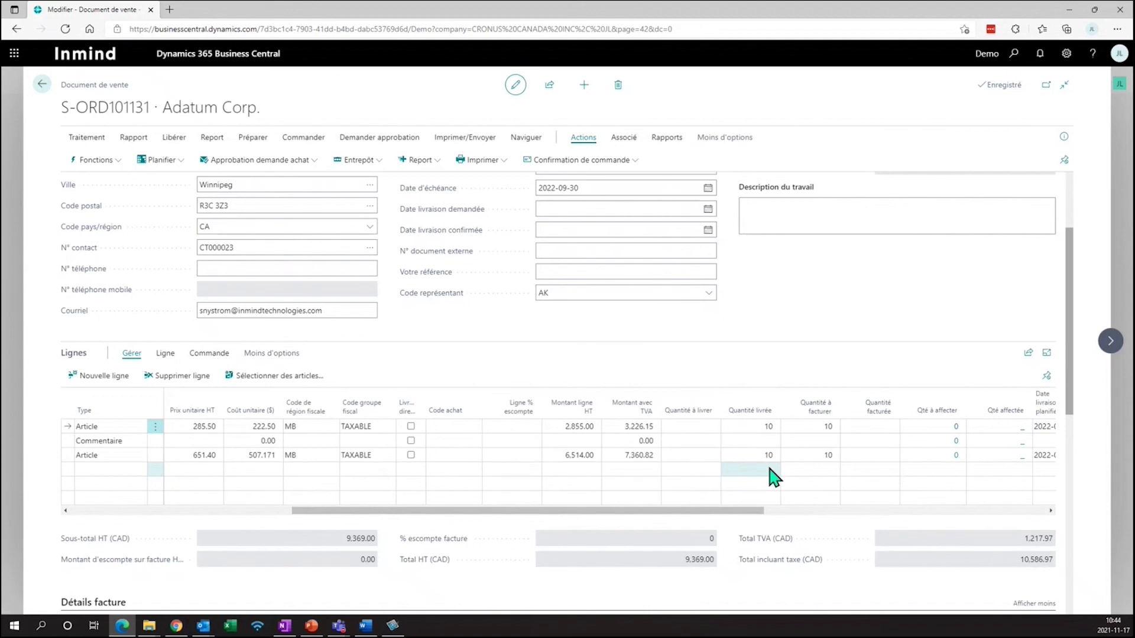
Leave the sales order, search for "journal recl" and open the warehouse reclassification journal (Journaux reclassement entrepôt)
{"action": "left_click", "coordinate": [41, 84]}
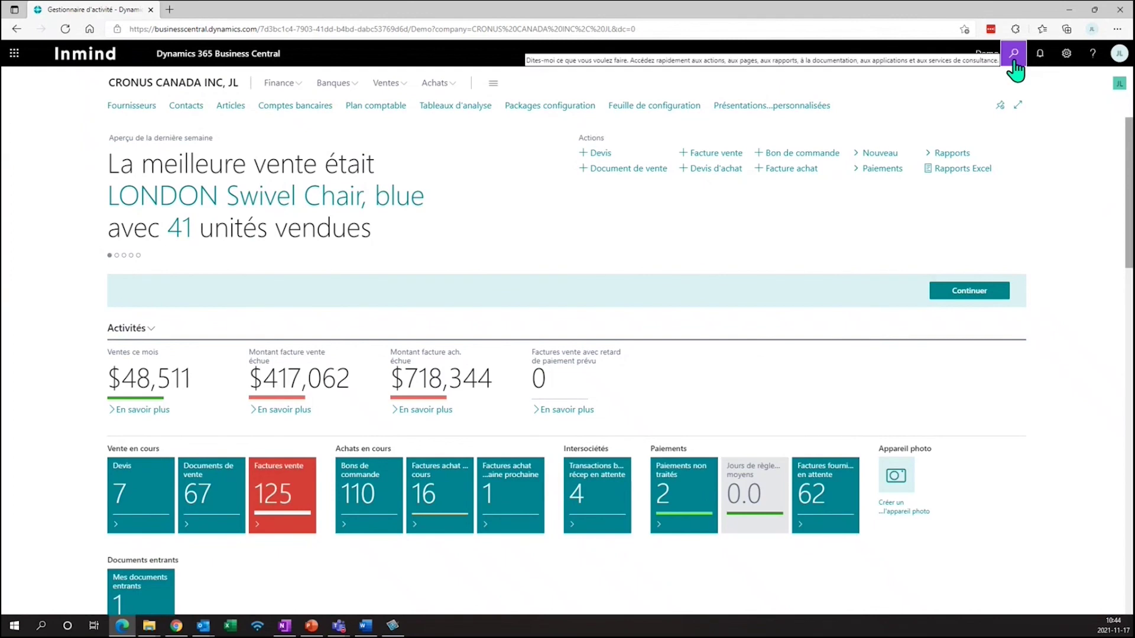
{"action": "left_click", "coordinate": [1015, 59]}
{"action": "type", "text": "journal recl"}
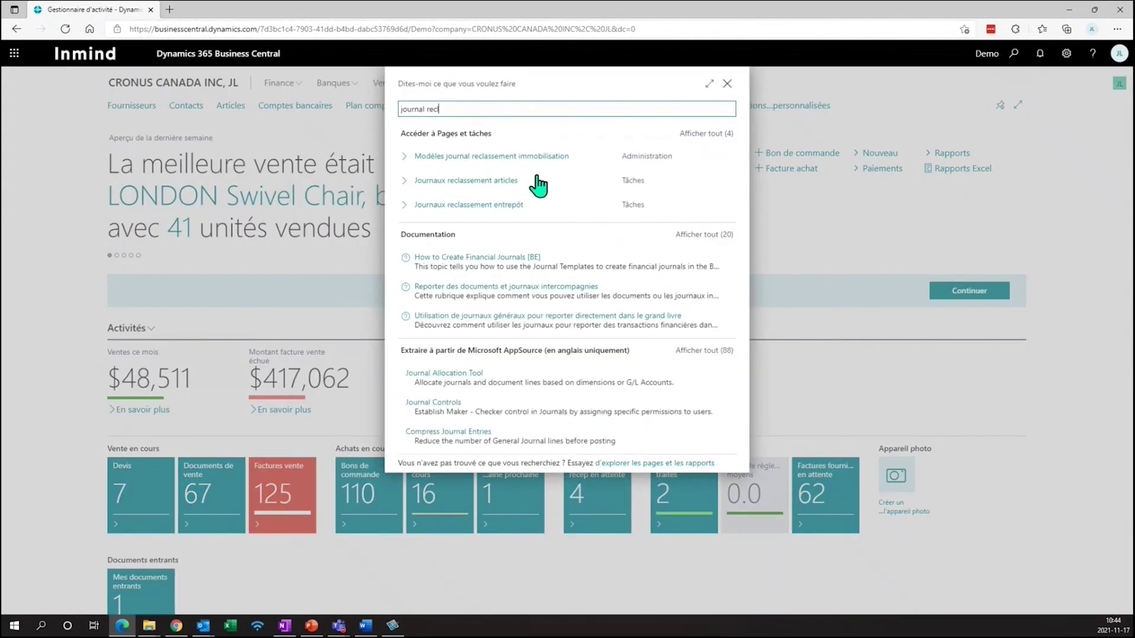
{"action": "left_click", "coordinate": [502, 215]}
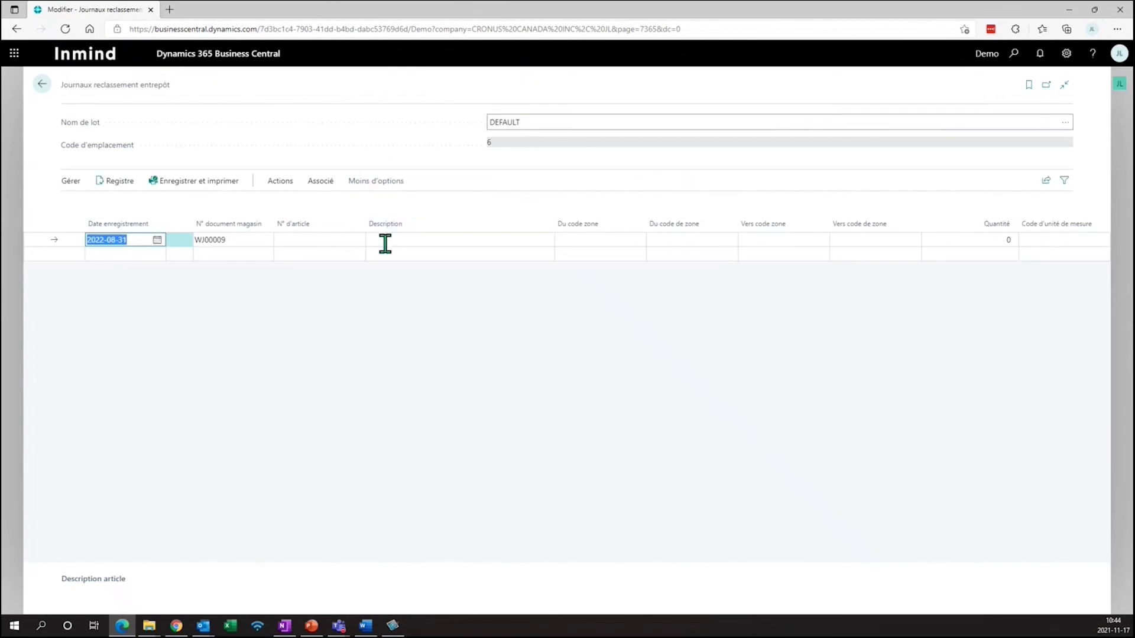
Enter item 1908-S on the journal line, with source zone INVENTORY and source bin 1.4
{"action": "left_click", "coordinate": [347, 242]}
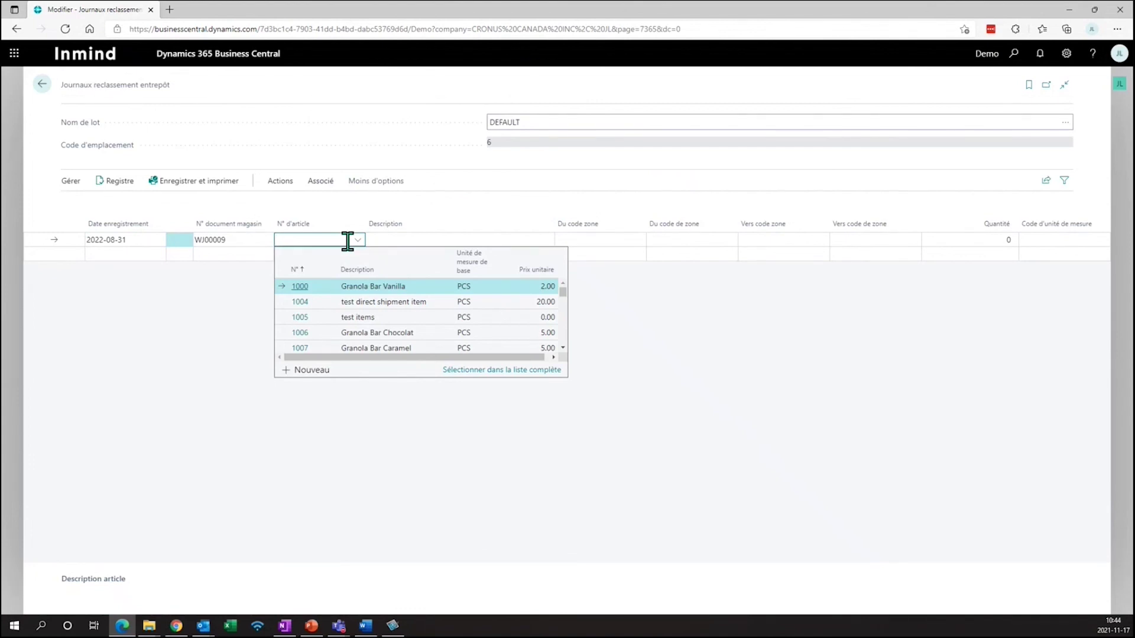
{"action": "type", "text": "1908"}
{"action": "key", "text": "Tab"}
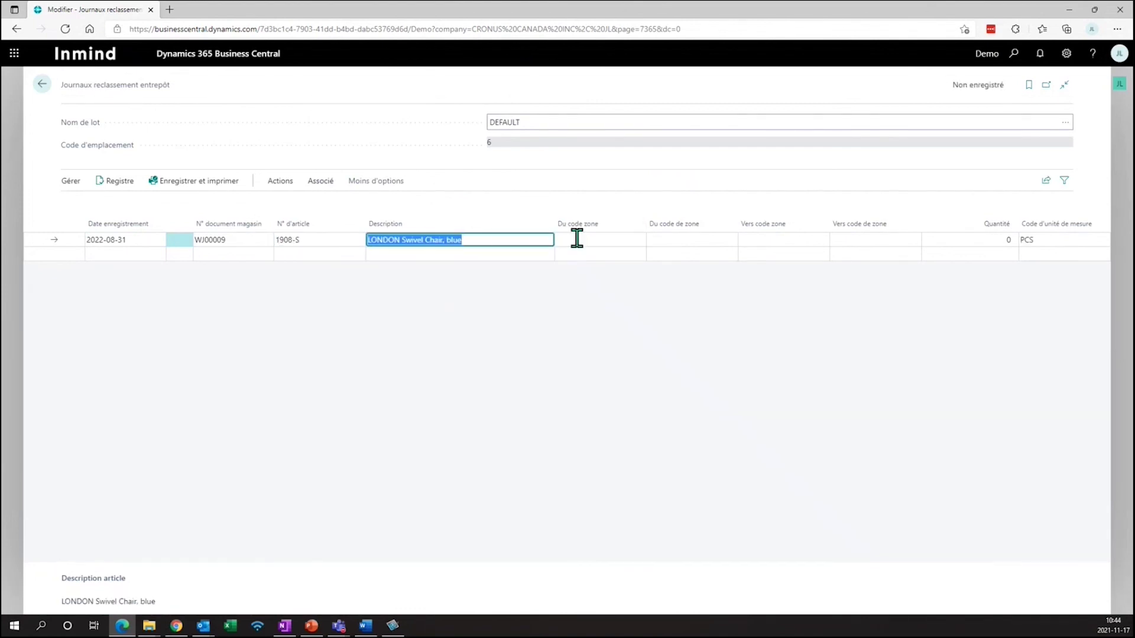
{"action": "left_click", "coordinate": [579, 241]}
{"action": "left_click", "coordinate": [613, 302]}
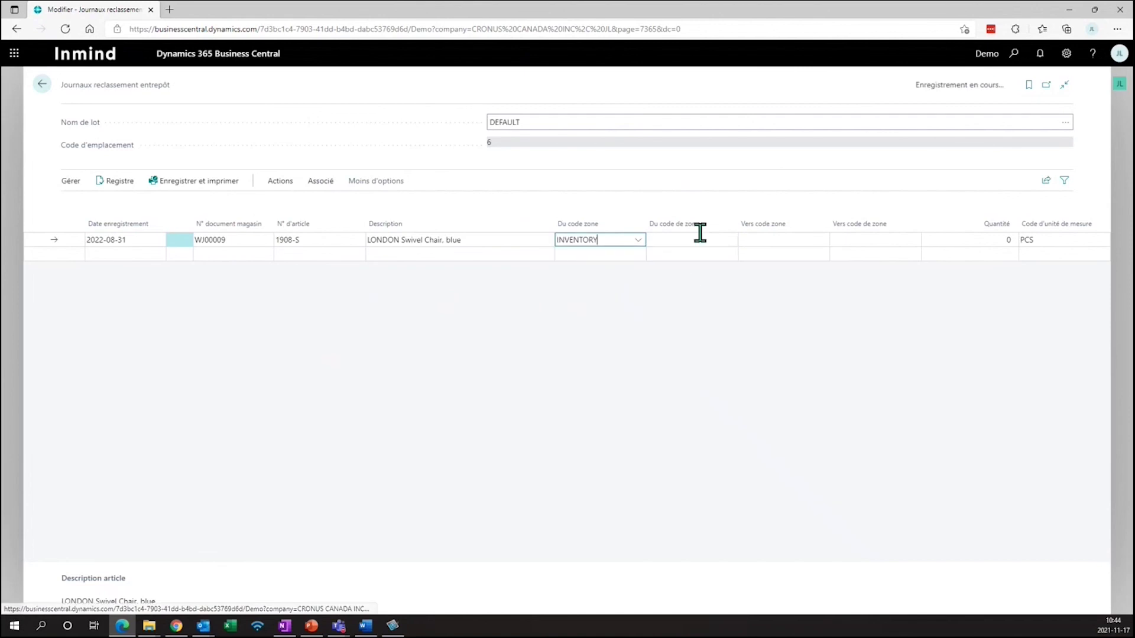
{"action": "left_click", "coordinate": [698, 238]}
{"action": "left_click", "coordinate": [730, 240]}
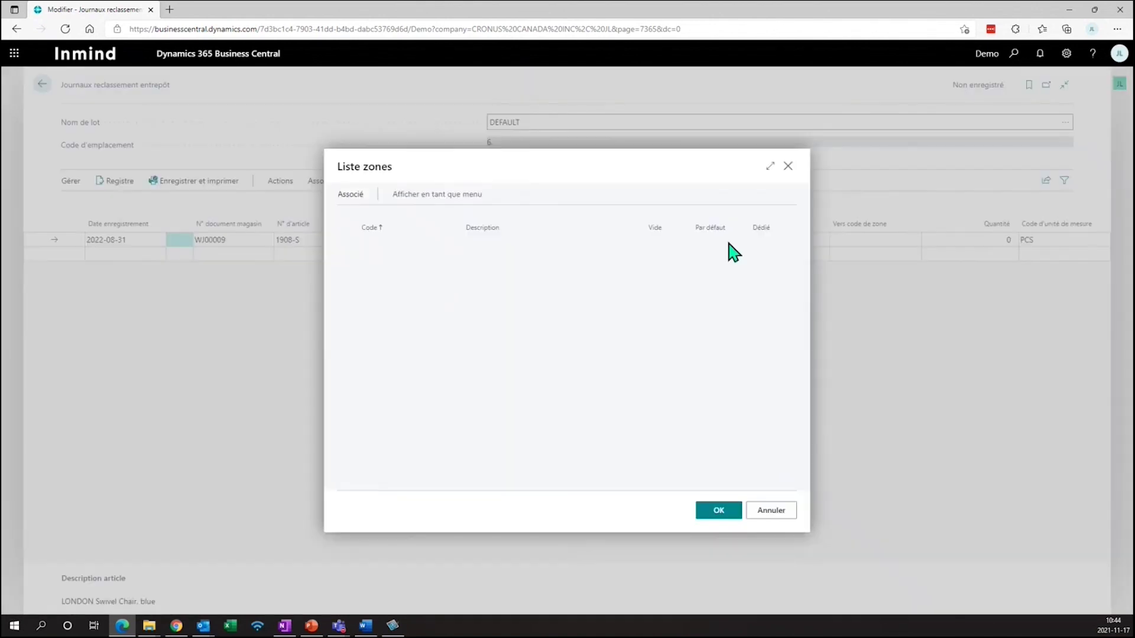
{"action": "left_click", "coordinate": [368, 291]}
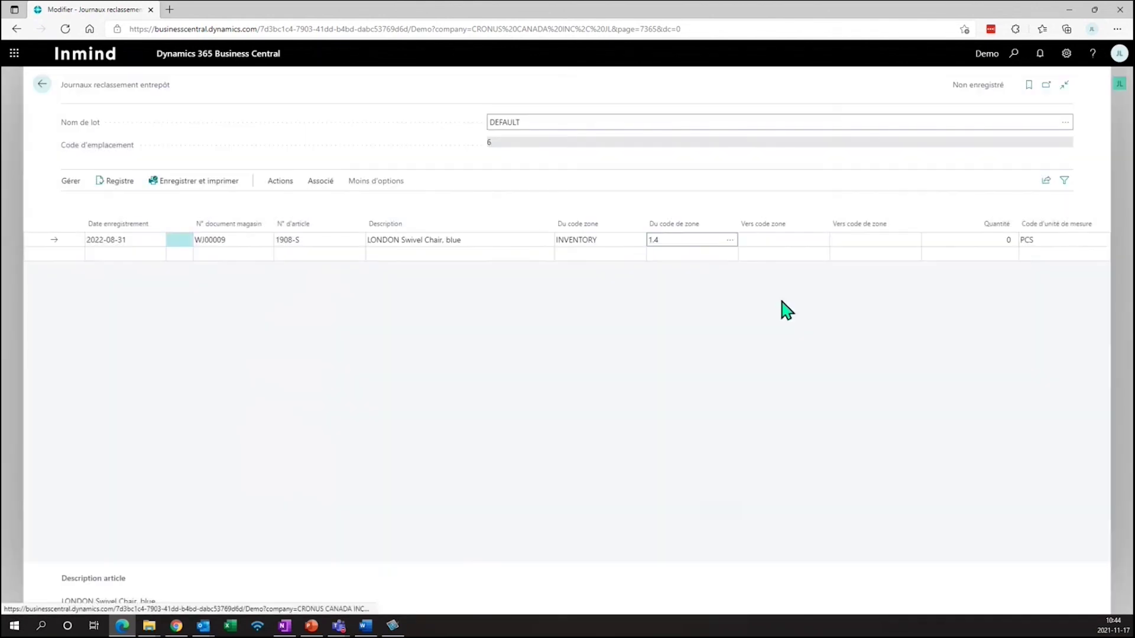
Set the journal line's destination to zone PROD and bin P1.1, with a quantity of 1
{"action": "left_click", "coordinate": [787, 240]}
{"action": "left_click", "coordinate": [777, 324]}
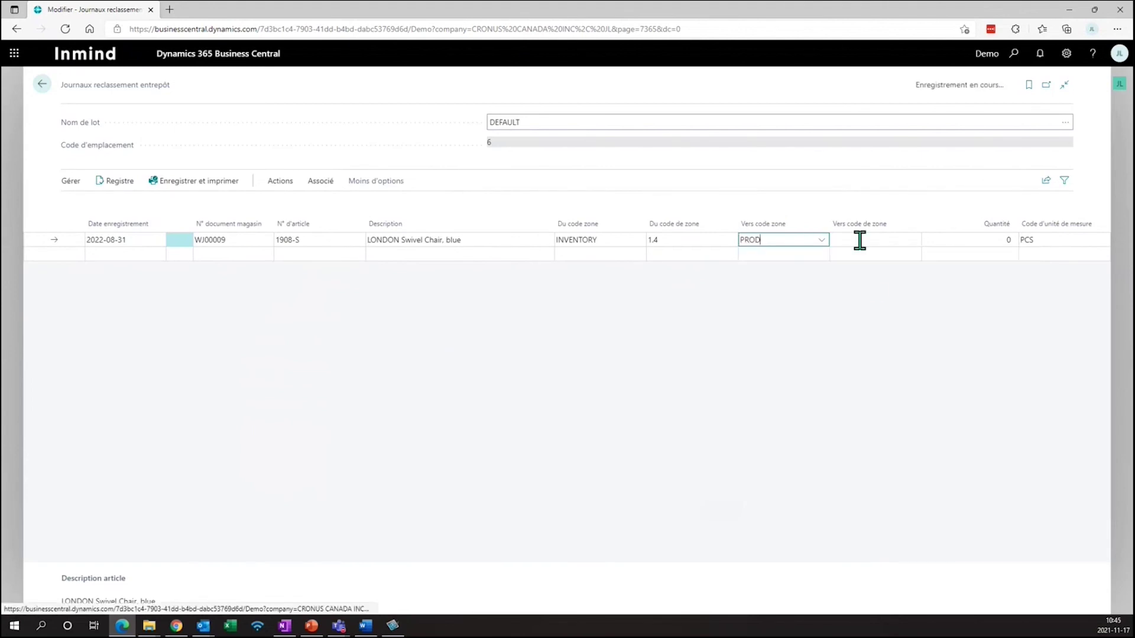
{"action": "left_click", "coordinate": [861, 241]}
{"action": "left_click", "coordinate": [860, 287]}
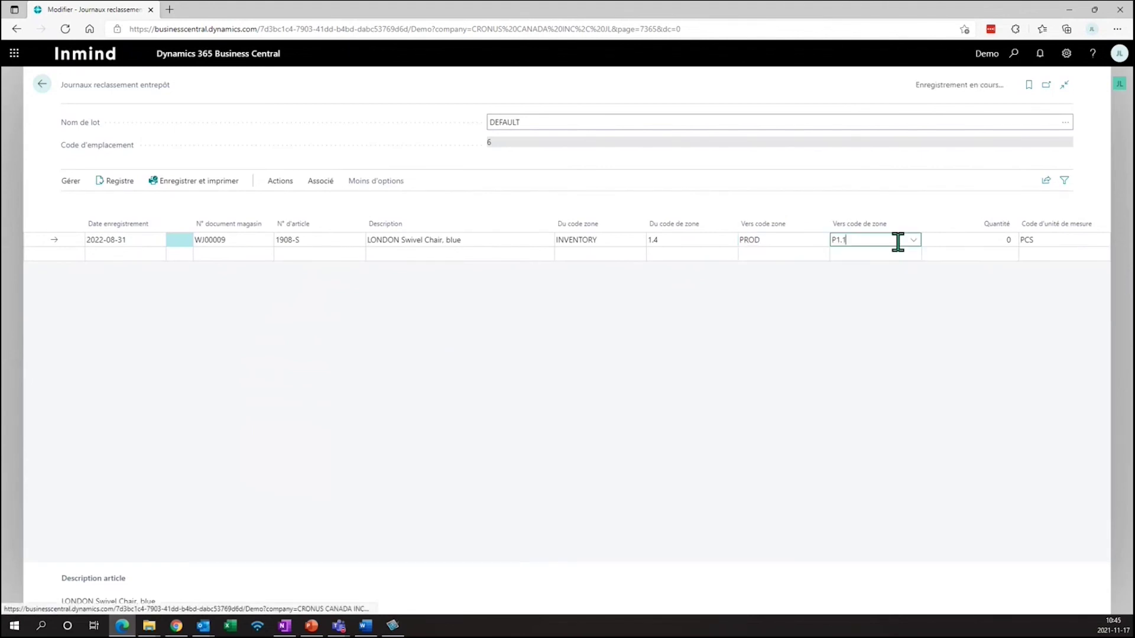
{"action": "left_click", "coordinate": [957, 239]}
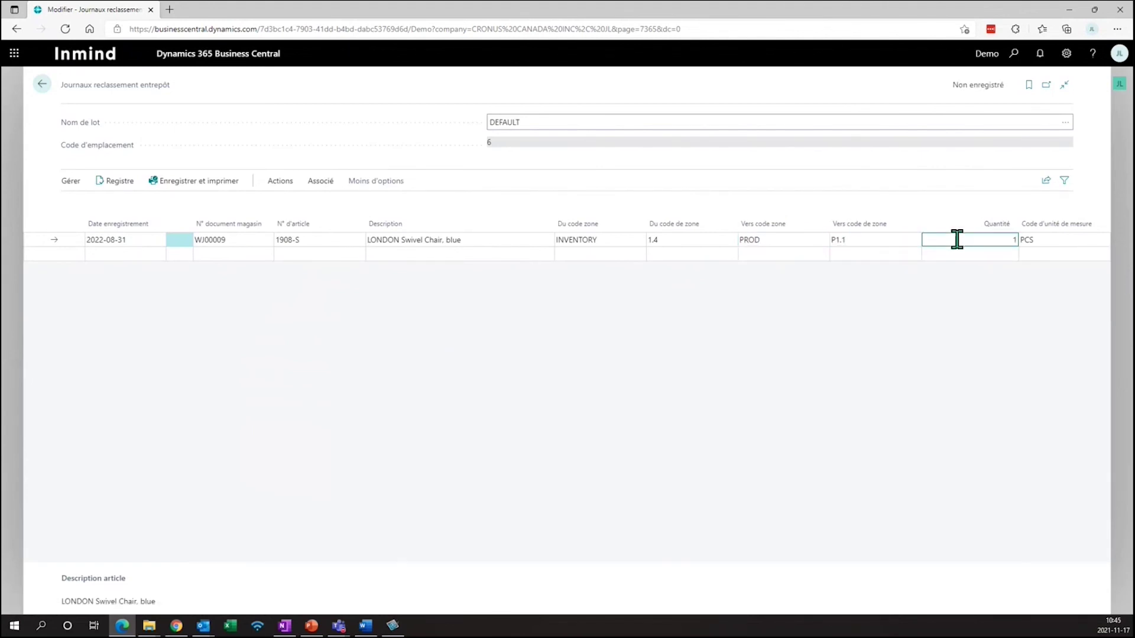
Register the warehouse reclassification journal line that moves item 1908-S between bins
{"action": "left_click", "coordinate": [115, 181]}
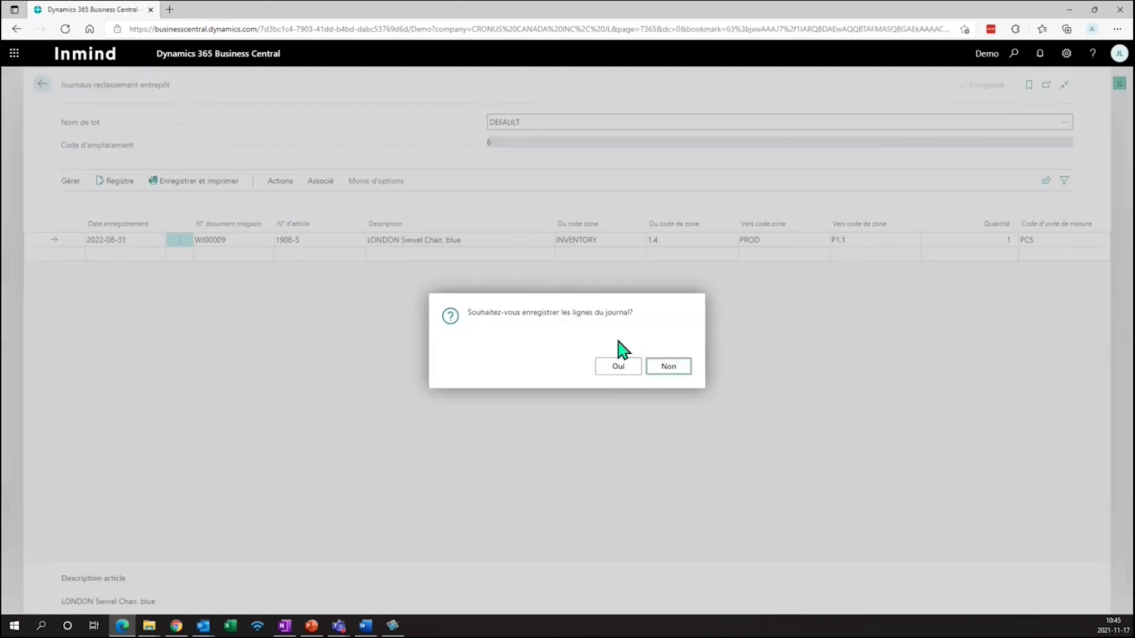
{"action": "left_click", "coordinate": [629, 368]}
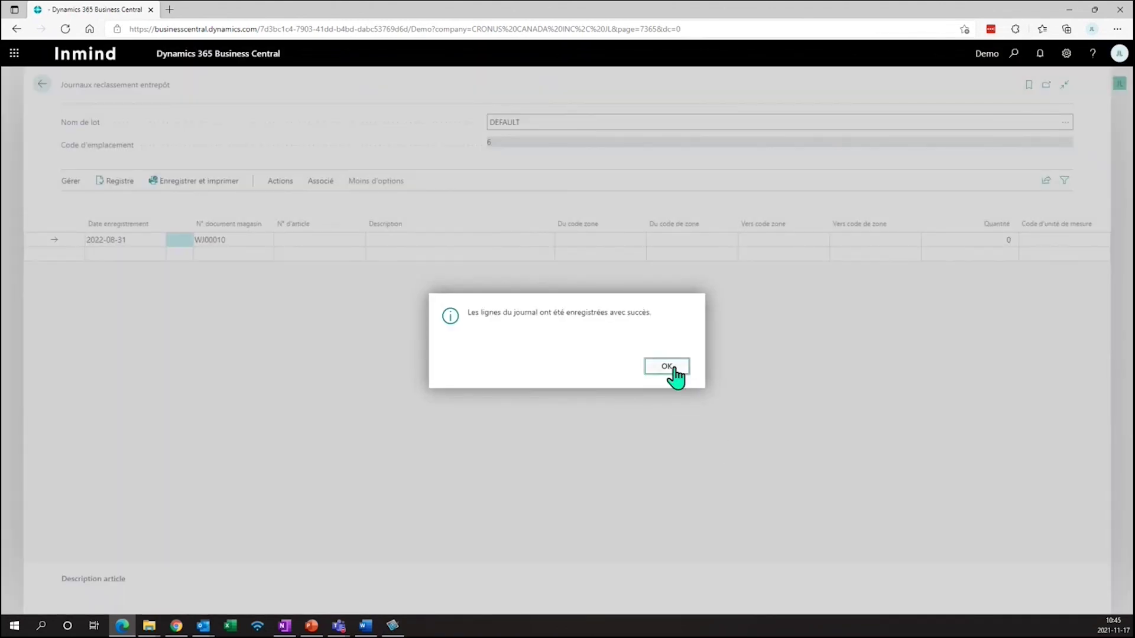
{"action": "left_click", "coordinate": [670, 369]}
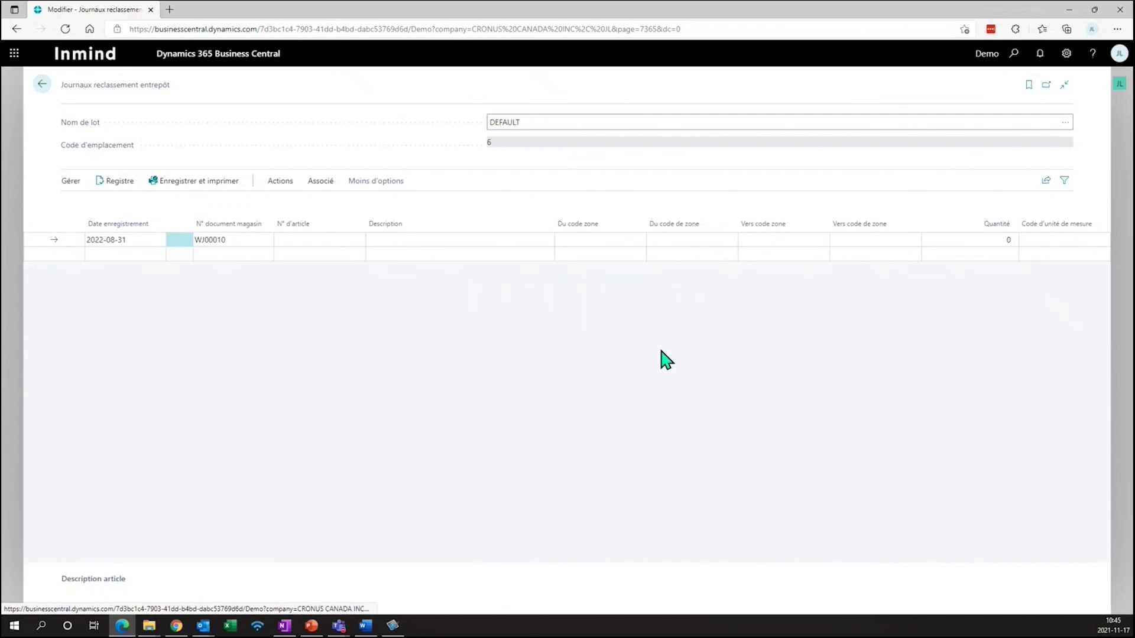
Leave the reclassification journal, search for "feui mou" and open the movement worksheet (Feuilles mouvement)
{"action": "left_click", "coordinate": [39, 85]}
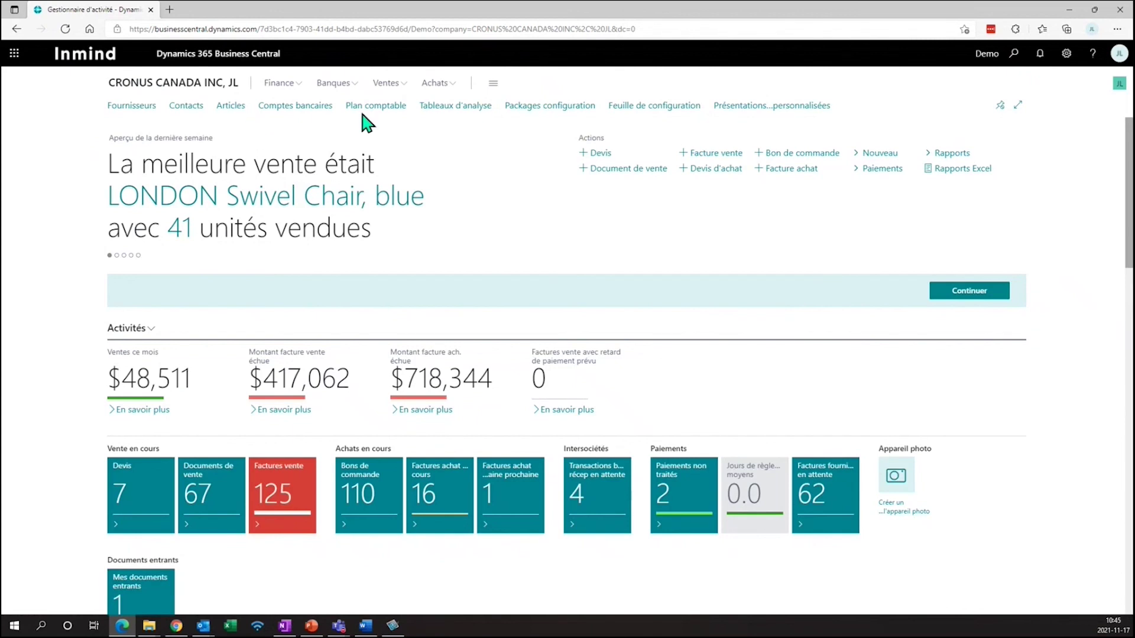
{"action": "left_click", "coordinate": [1013, 53]}
{"action": "type", "text": "fe"}
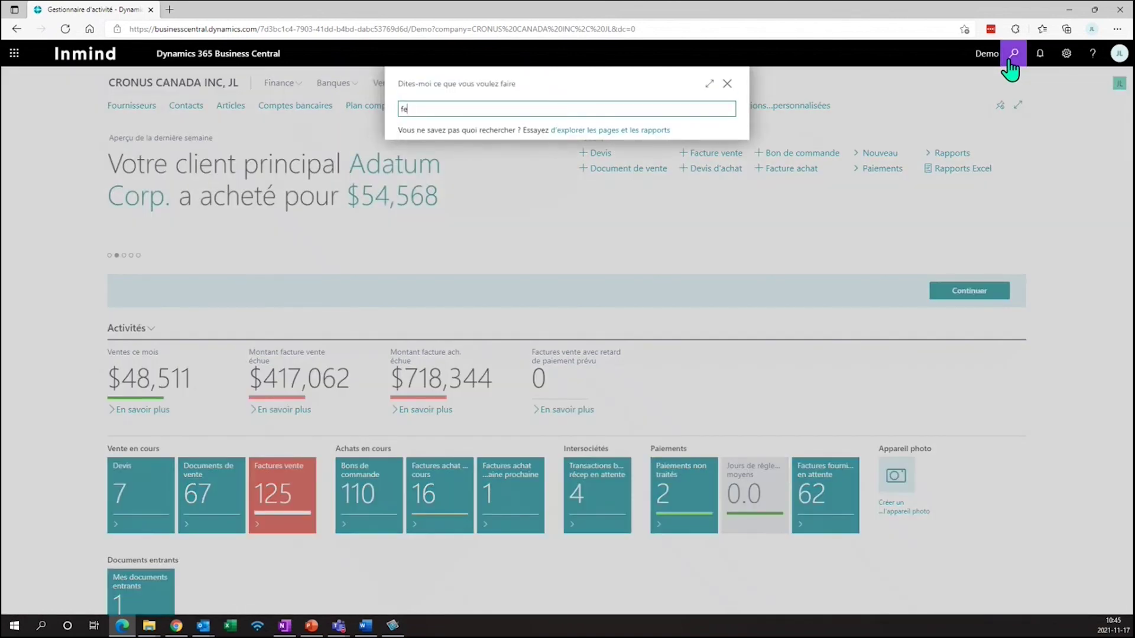
{"action": "type", "text": "iulle"}
{"action": "type", "text": "ui mou"}
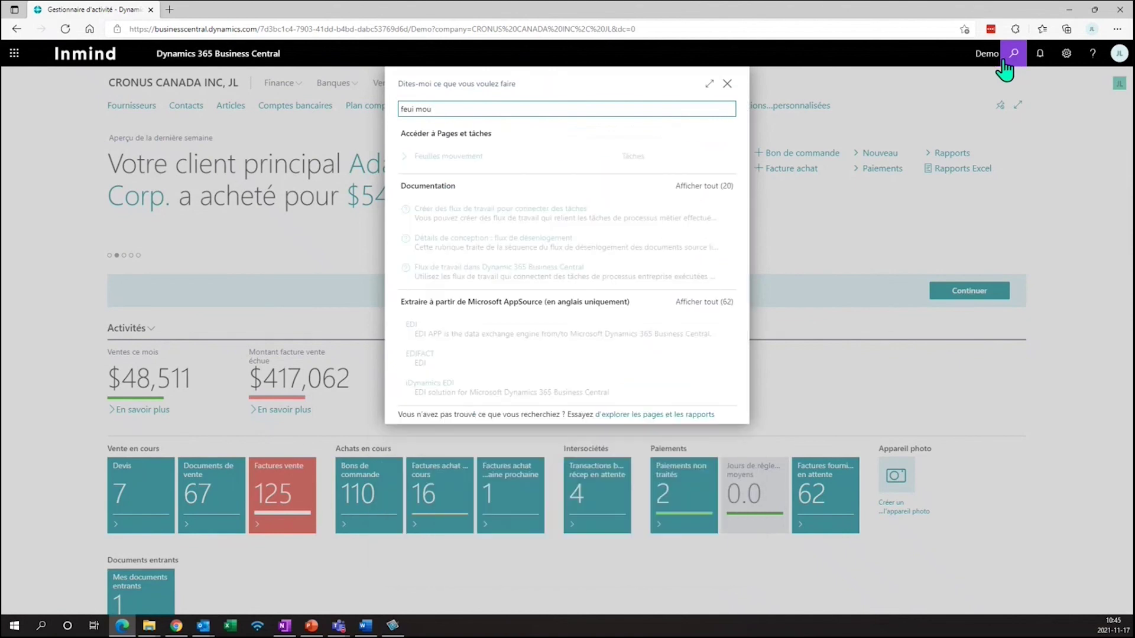
{"action": "left_click", "coordinate": [480, 156]}
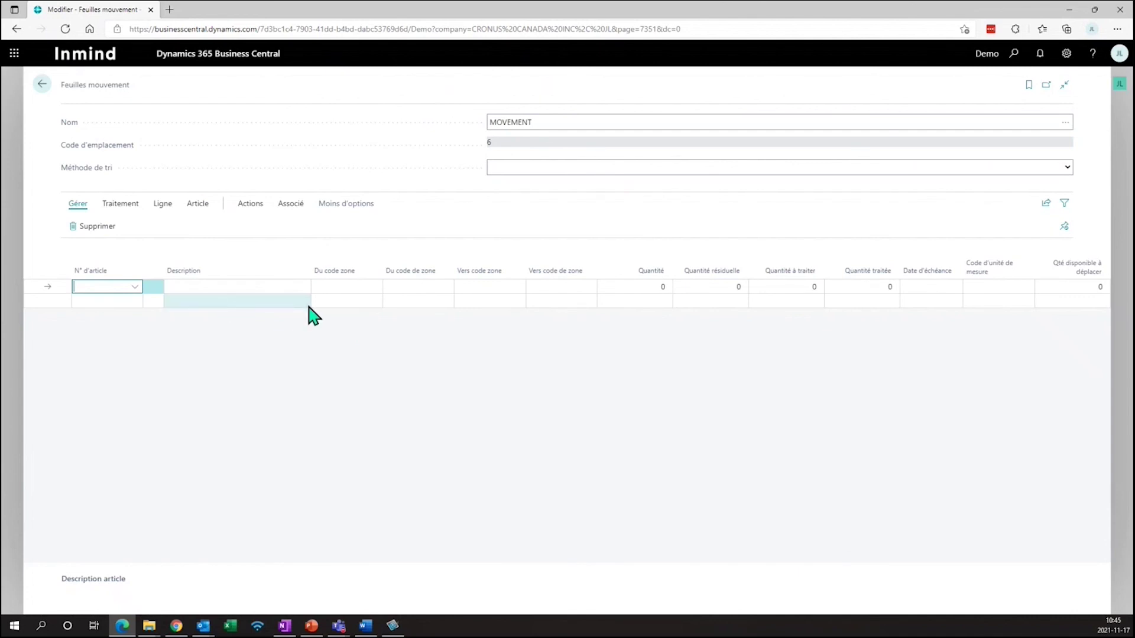
Get the bin content into the worksheet, filtered on zone INVENTORY and bin 1.1 of location 6
{"action": "left_click", "coordinate": [130, 208]}
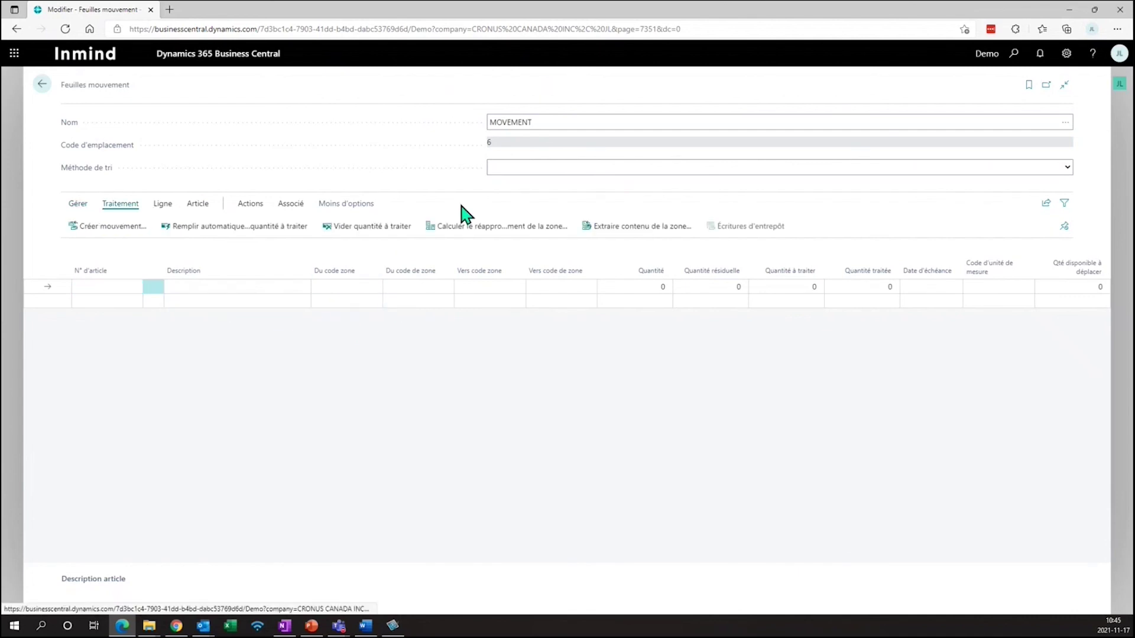
{"action": "left_click", "coordinate": [615, 232]}
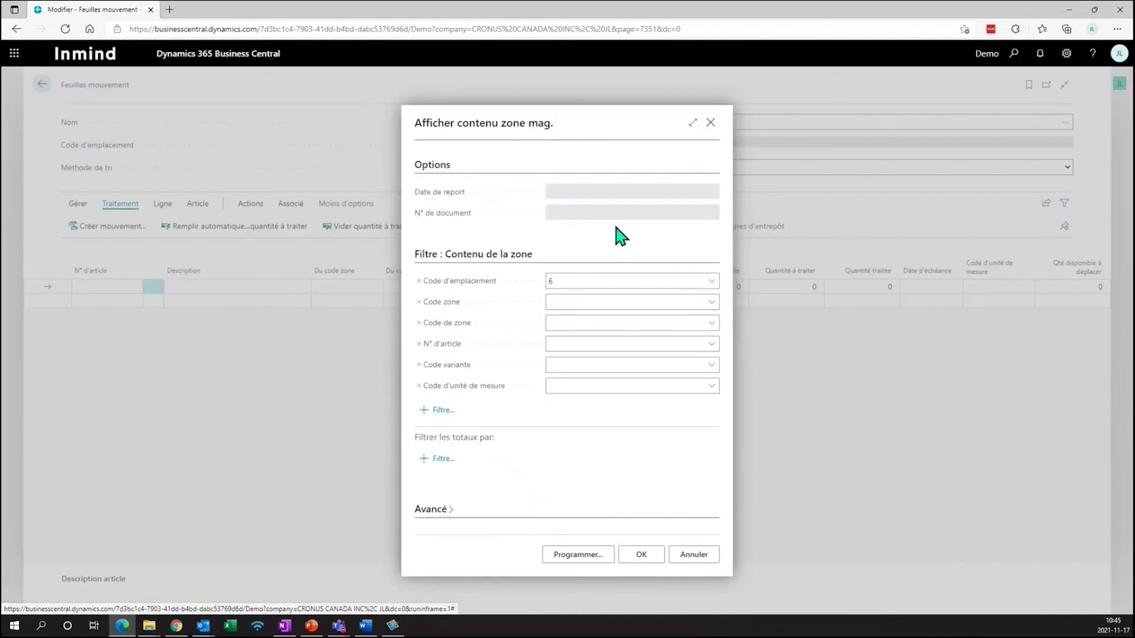
{"action": "left_click", "coordinate": [709, 303]}
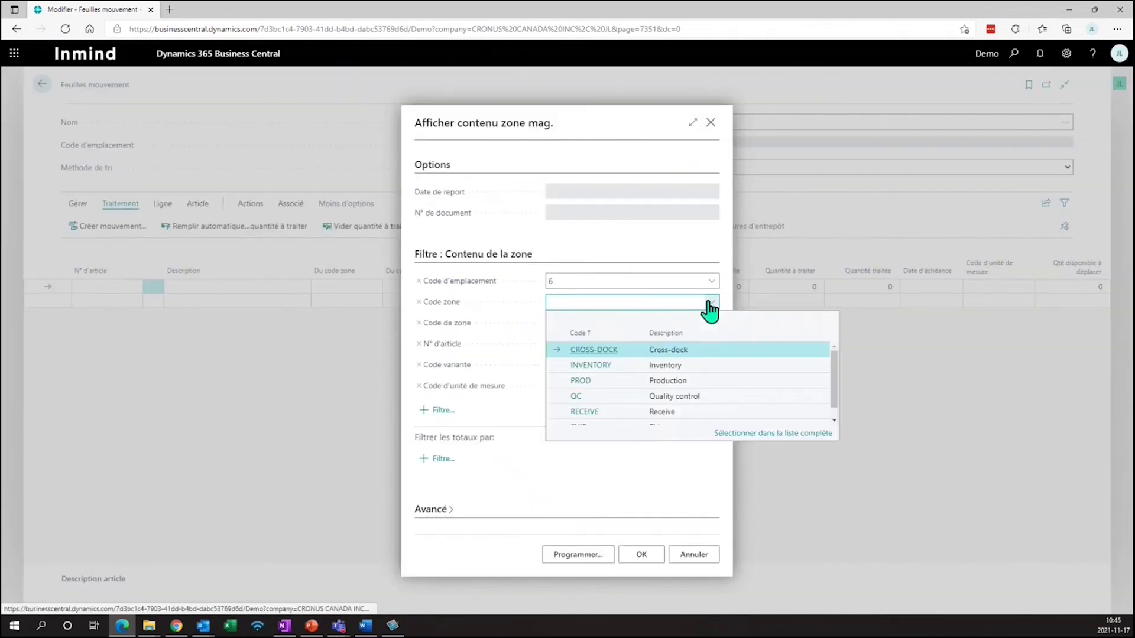
{"action": "left_click", "coordinate": [609, 369]}
{"action": "left_click", "coordinate": [578, 325]}
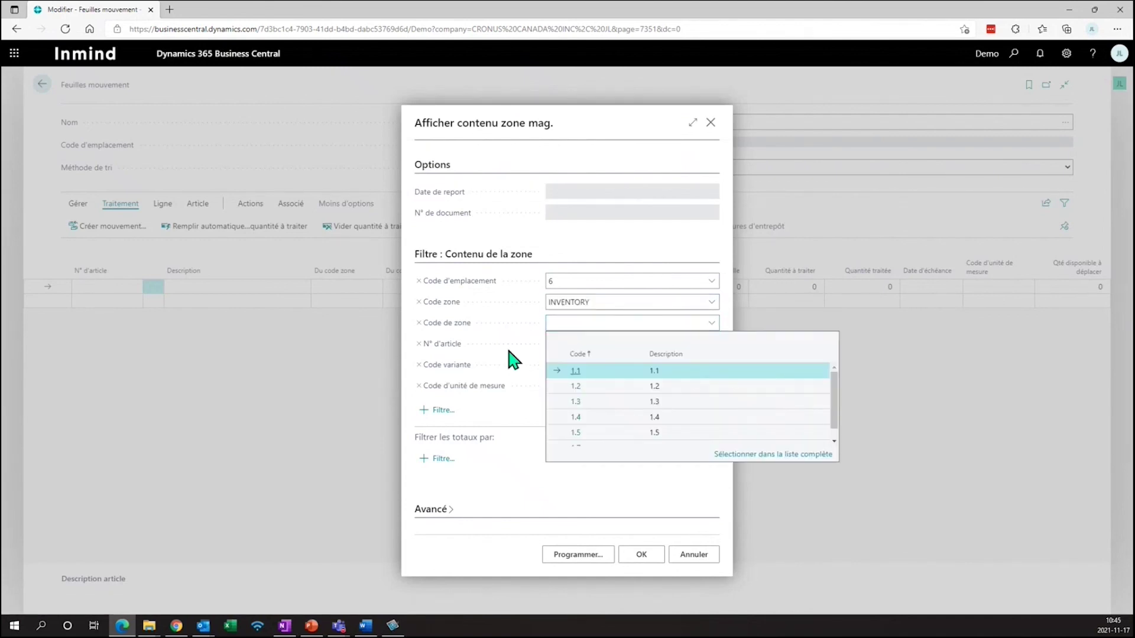
{"action": "left_click", "coordinate": [577, 371]}
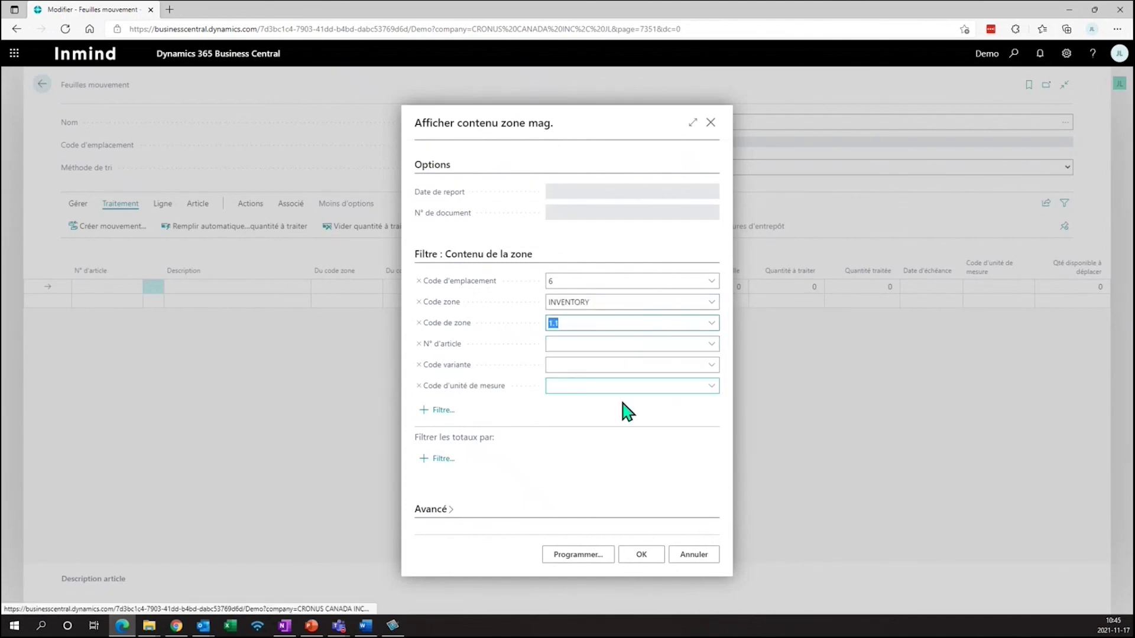
{"action": "left_click", "coordinate": [644, 556]}
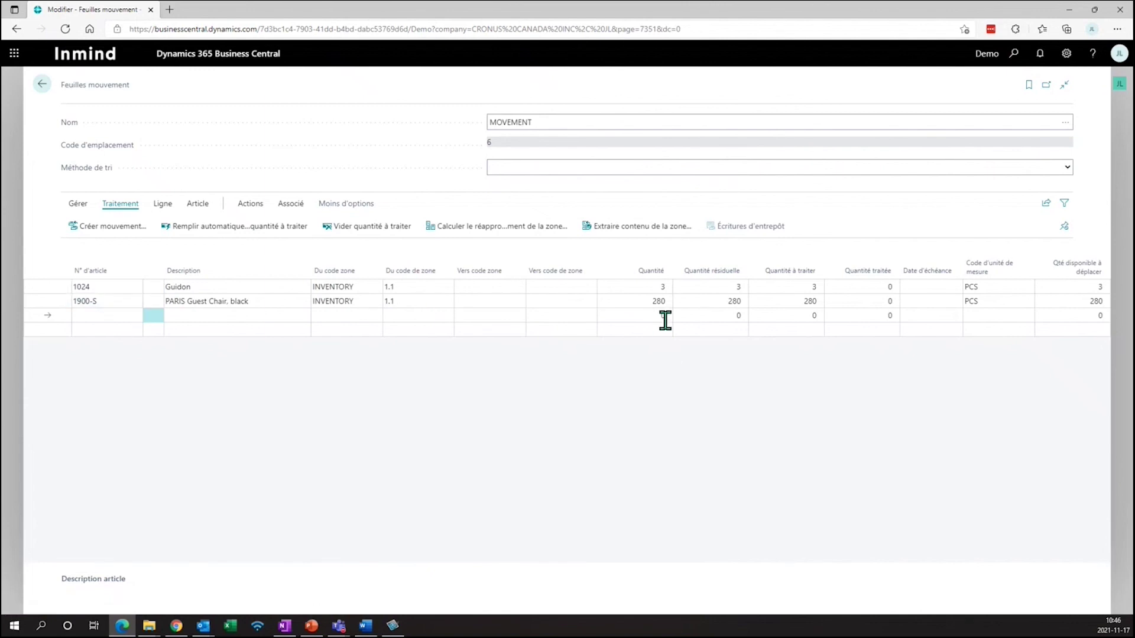
Delete the worksheet line for item 1024, Guidon, and confirm the deletion
{"action": "left_click", "coordinate": [153, 286]}
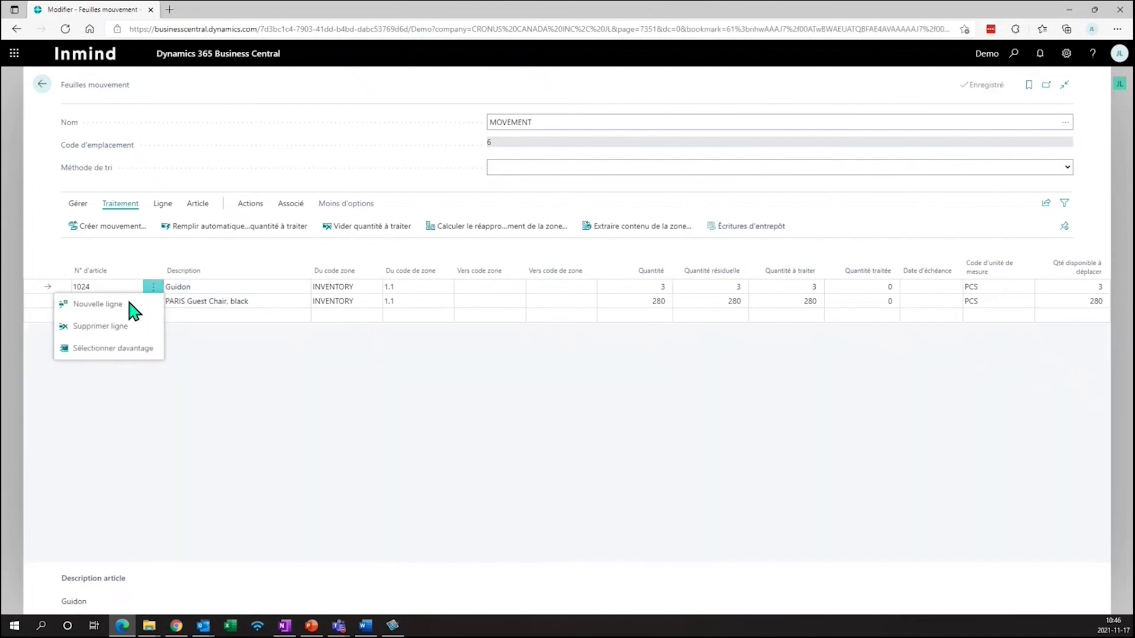
{"action": "left_click", "coordinate": [113, 324]}
{"action": "left_click", "coordinate": [608, 366]}
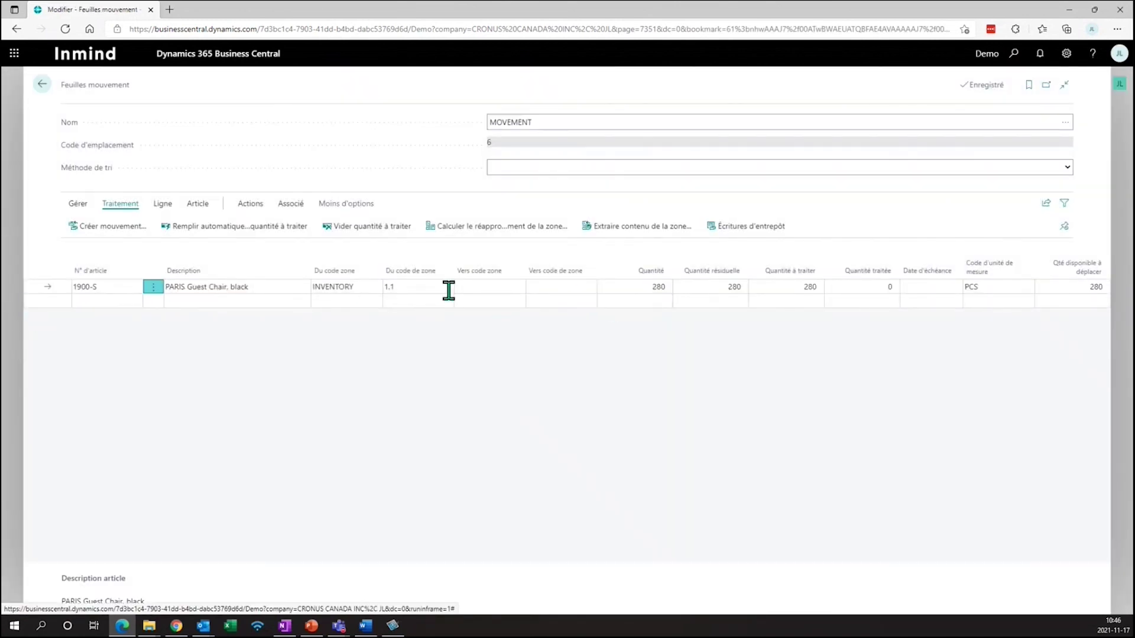
Set the 1900-S line's destination to zone PROD and bin P1.1, with a quantity of 2
{"action": "left_click", "coordinate": [485, 291]}
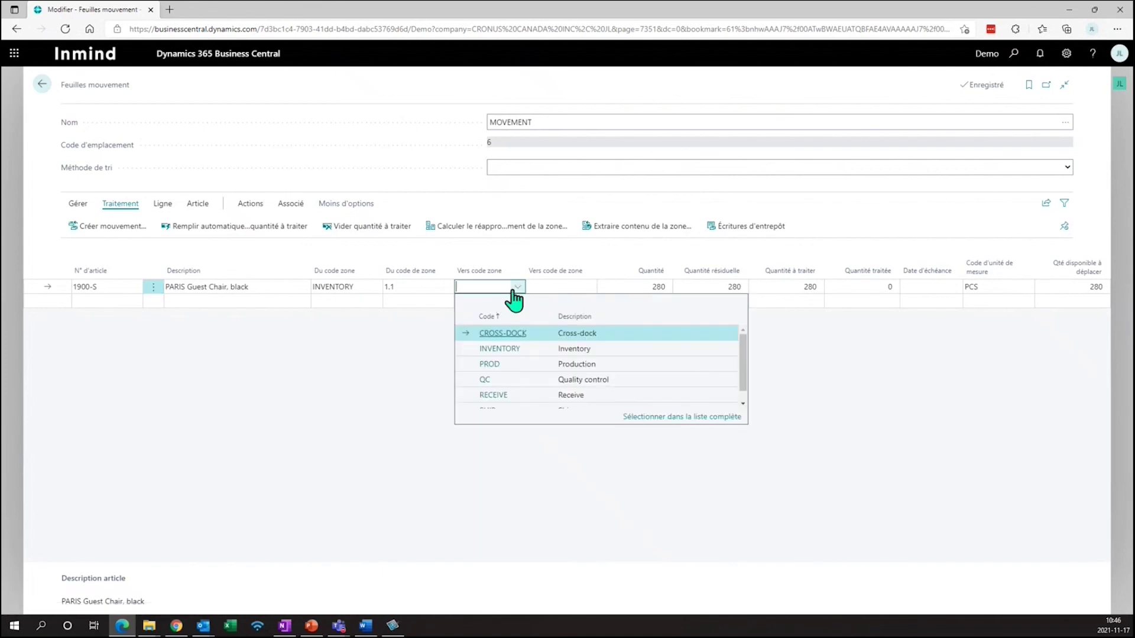
{"action": "left_click", "coordinate": [494, 363]}
{"action": "left_click", "coordinate": [588, 286]}
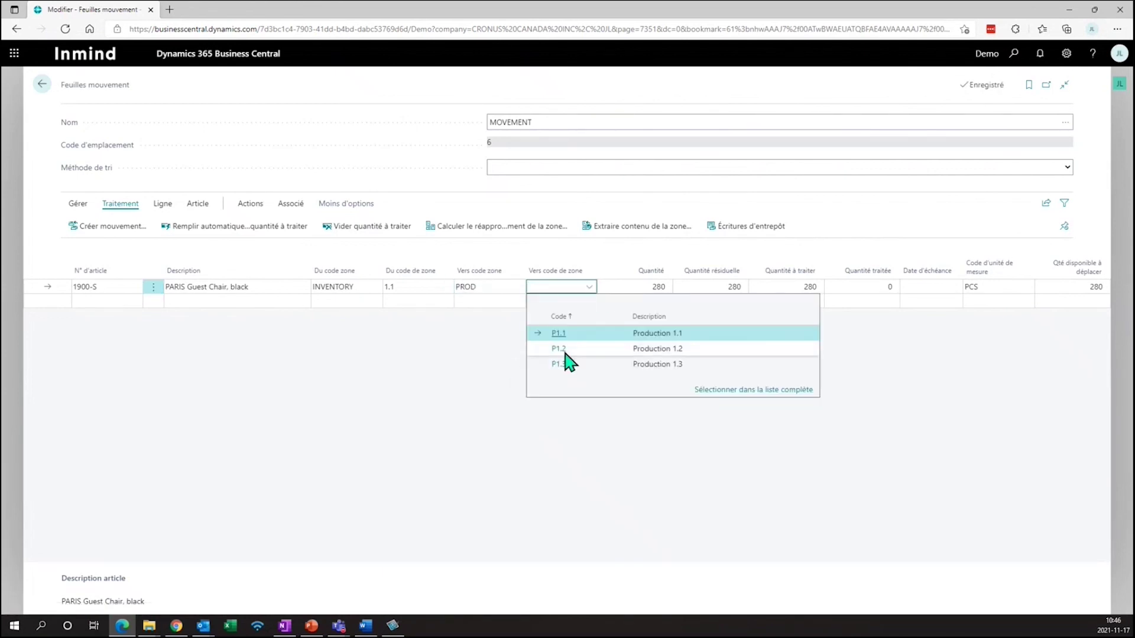
{"action": "key", "text": "Return"}
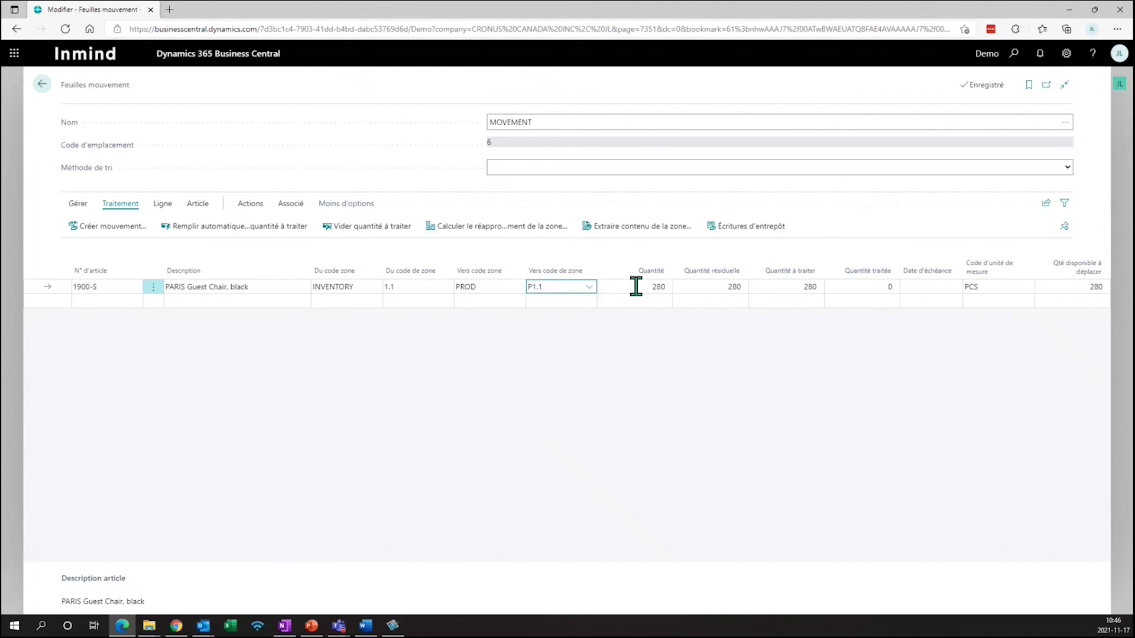
{"action": "left_click", "coordinate": [635, 287]}
{"action": "type", "text": "2"}
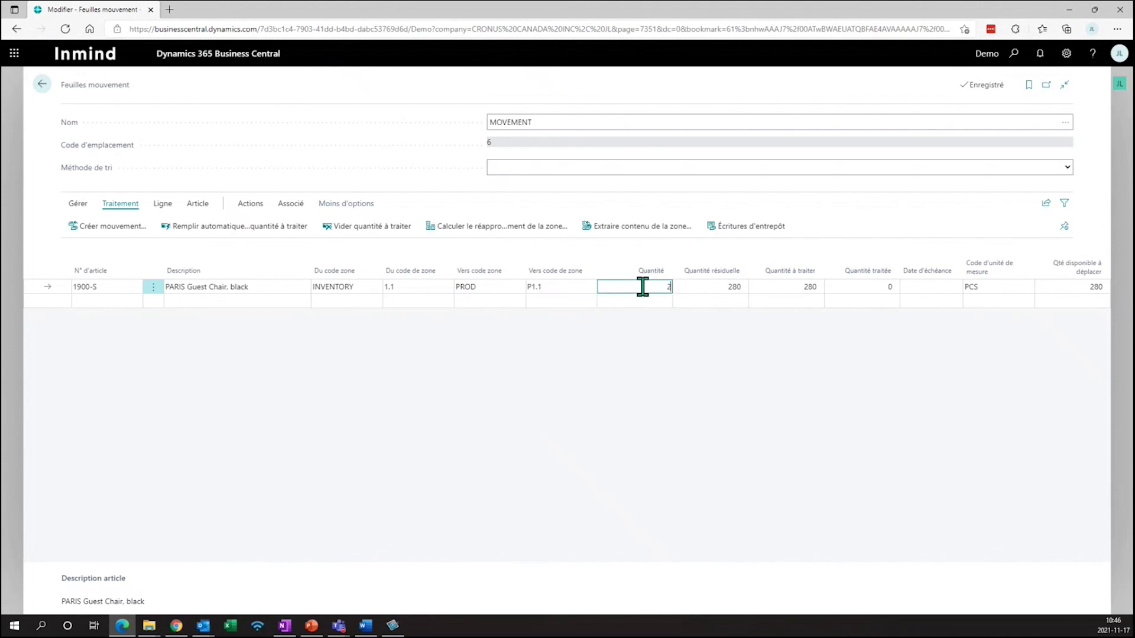
{"action": "key", "text": "Tab"}
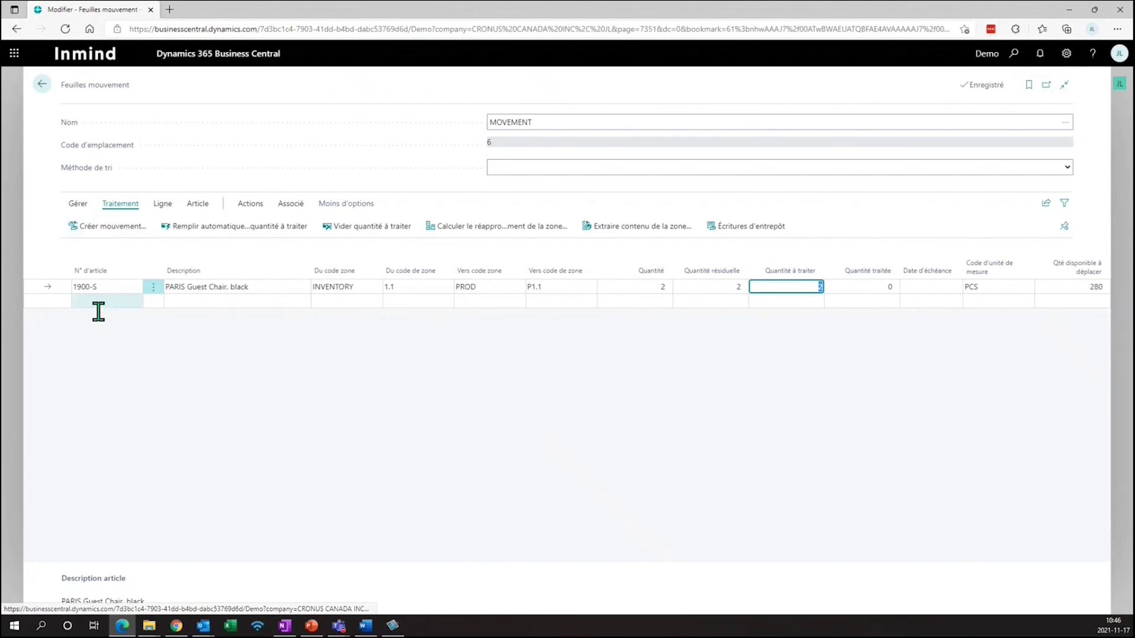
Create the warehouse movement from the worksheet, assigned to the warehouse employee listed for location 6
{"action": "left_click", "coordinate": [110, 227]}
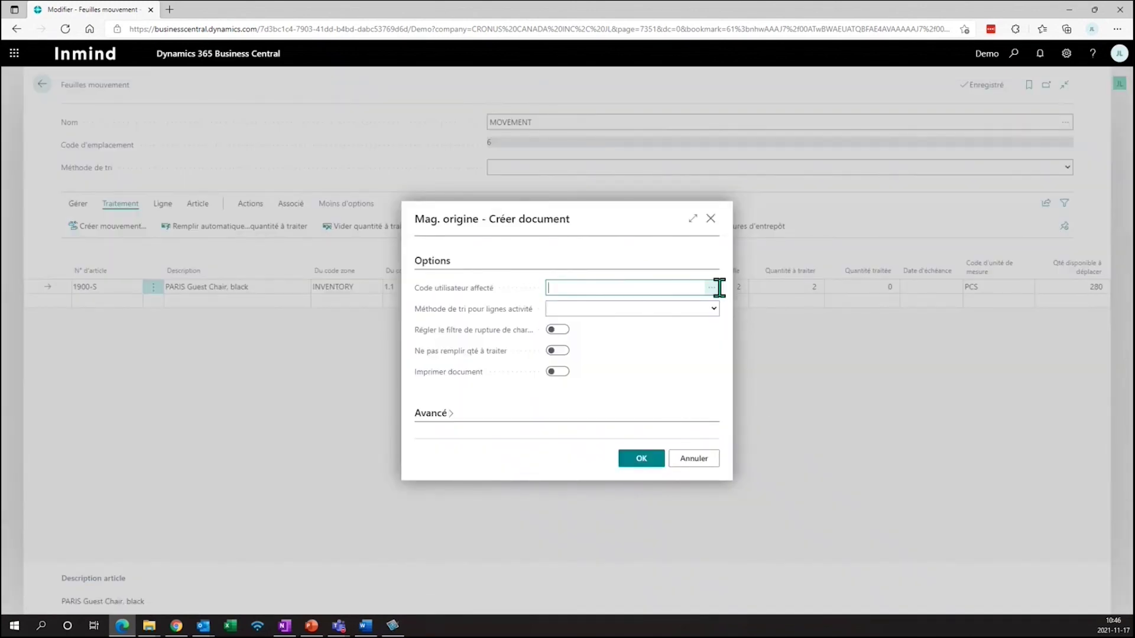
{"action": "left_click", "coordinate": [714, 288]}
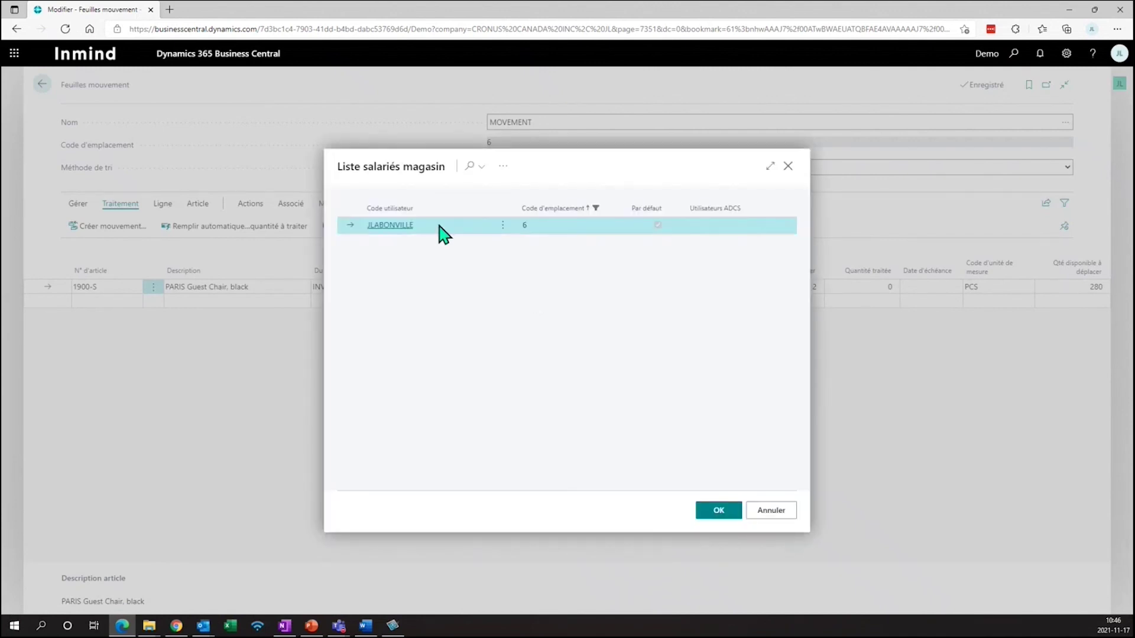
{"action": "left_click", "coordinate": [716, 510]}
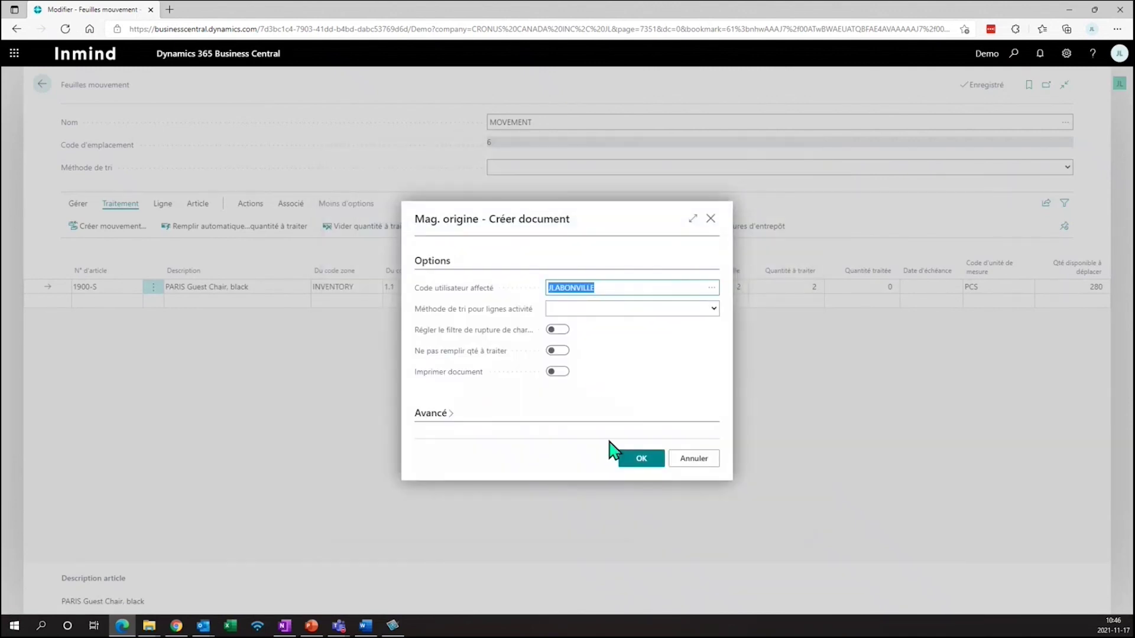
{"action": "left_click", "coordinate": [639, 458]}
{"action": "left_click", "coordinate": [657, 365]}
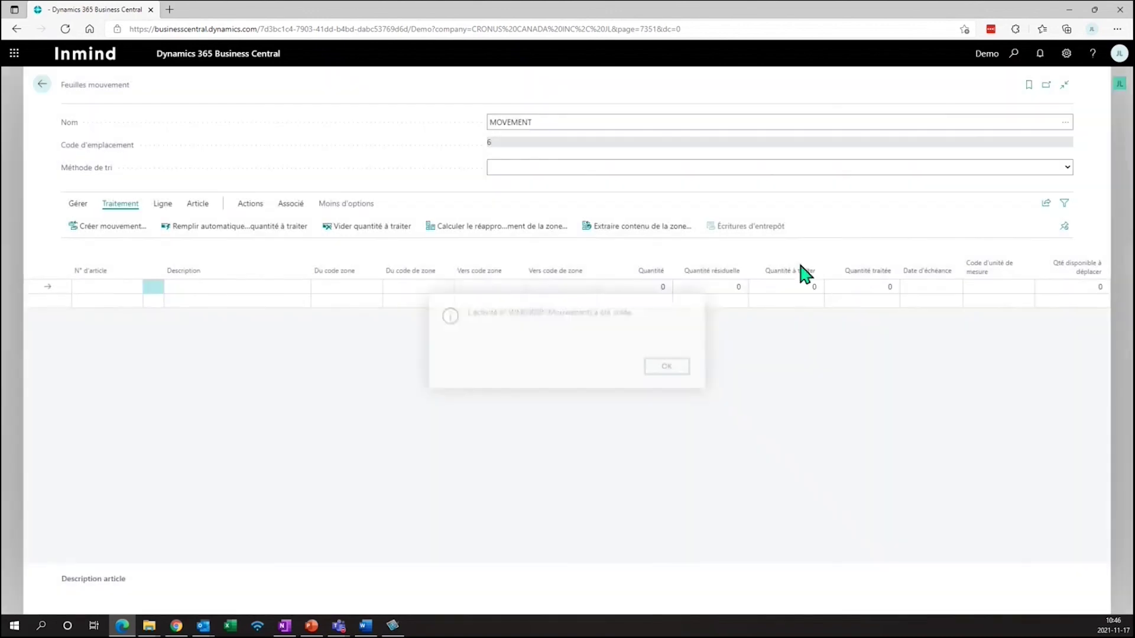
Search for "mouvement en", open the warehouse movements list (Mouvements entrepôt) and open the newly created movement
{"action": "left_click", "coordinate": [1014, 55]}
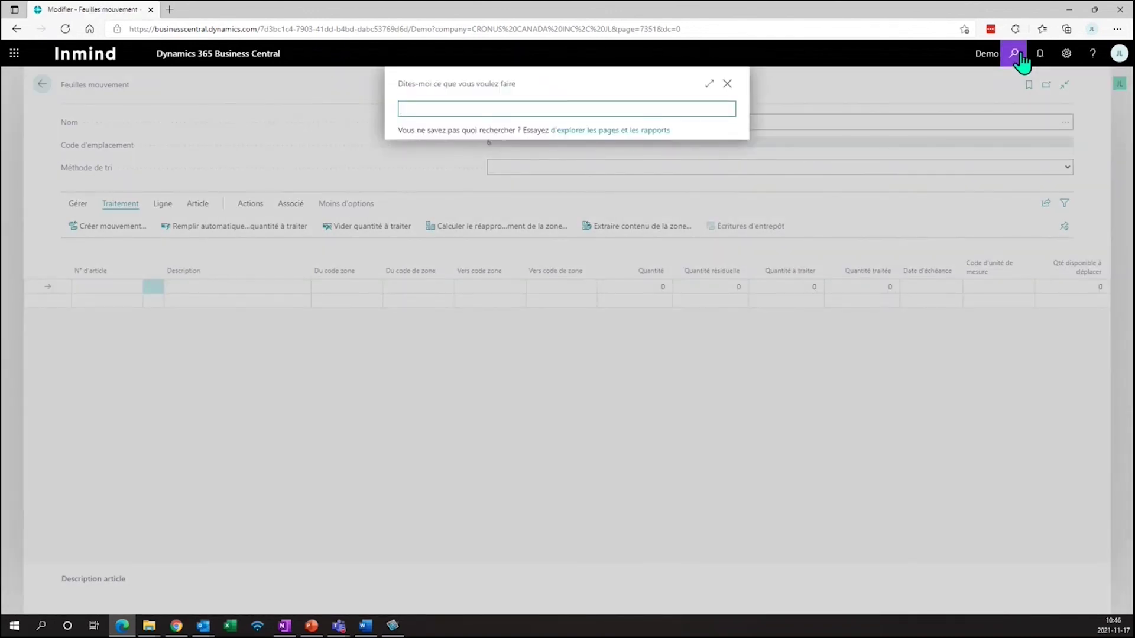
{"action": "type", "text": "mouvement en"}
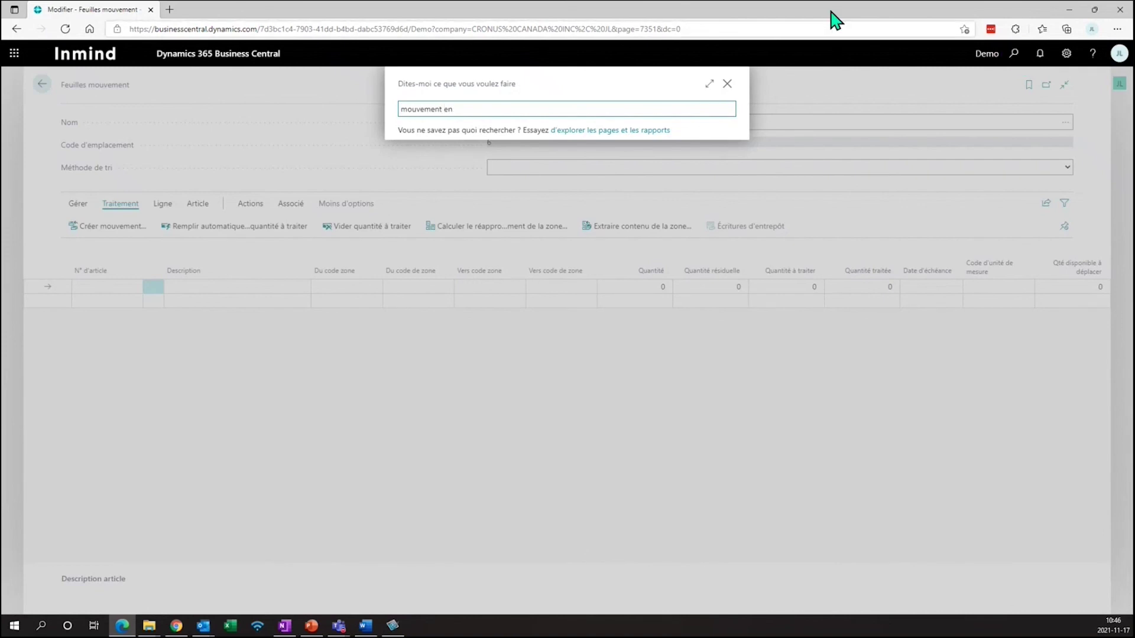
{"action": "left_click", "coordinate": [476, 253]}
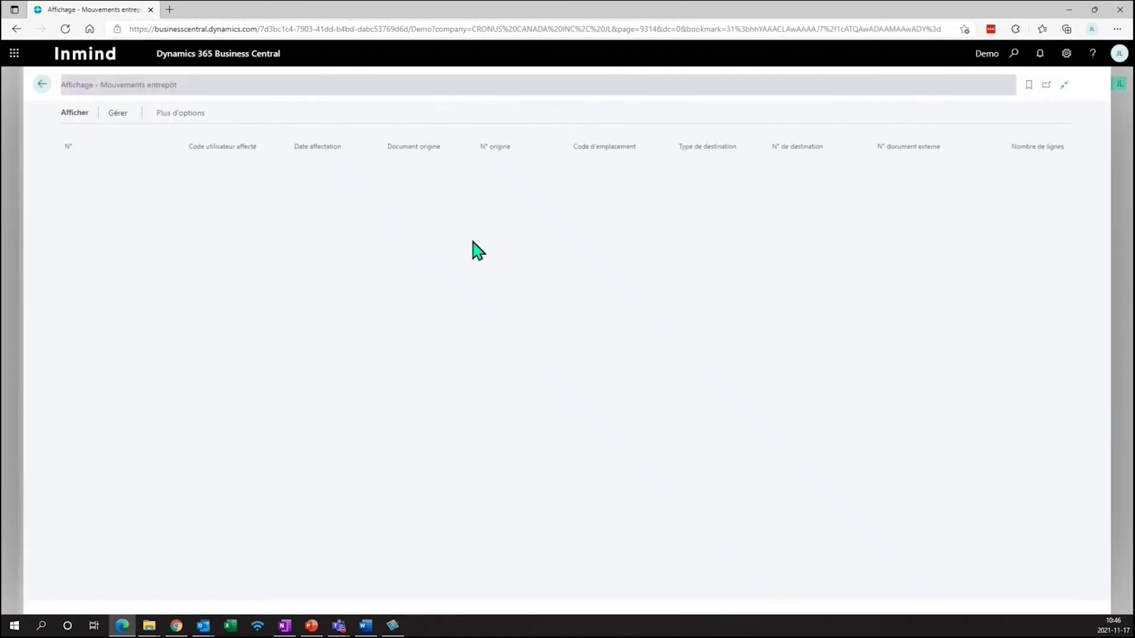
{"action": "left_click", "coordinate": [86, 183]}
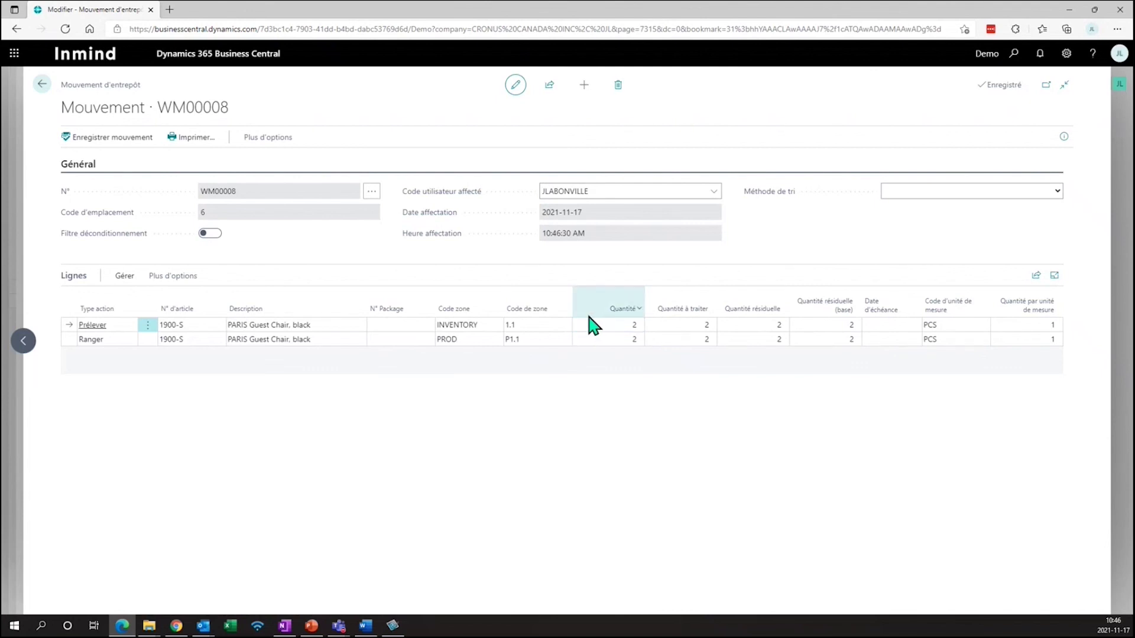
Register the warehouse movement of item 1900-S from bin 1.1 to P1.1, then return to the home page
{"action": "left_click", "coordinate": [108, 137]}
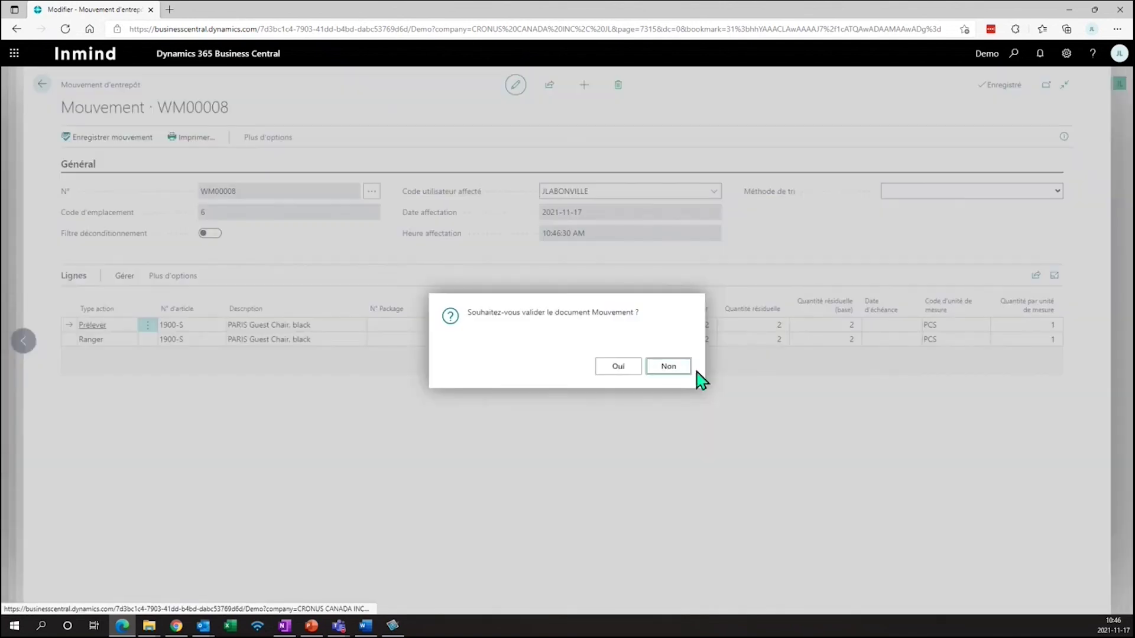
{"action": "left_click", "coordinate": [610, 366]}
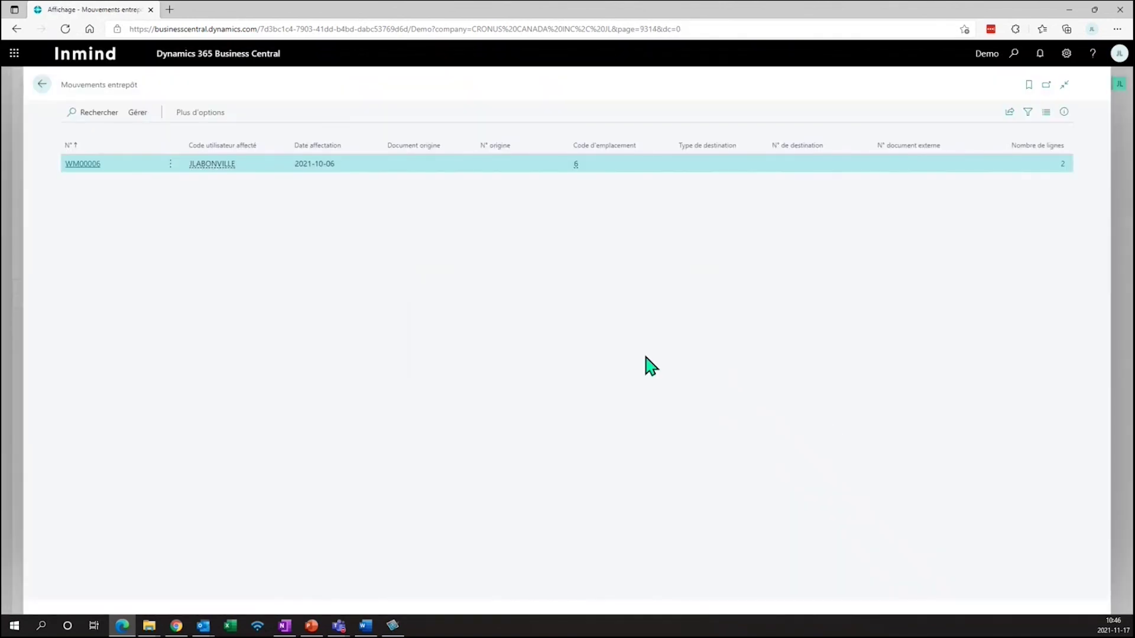
{"action": "left_click", "coordinate": [42, 85]}
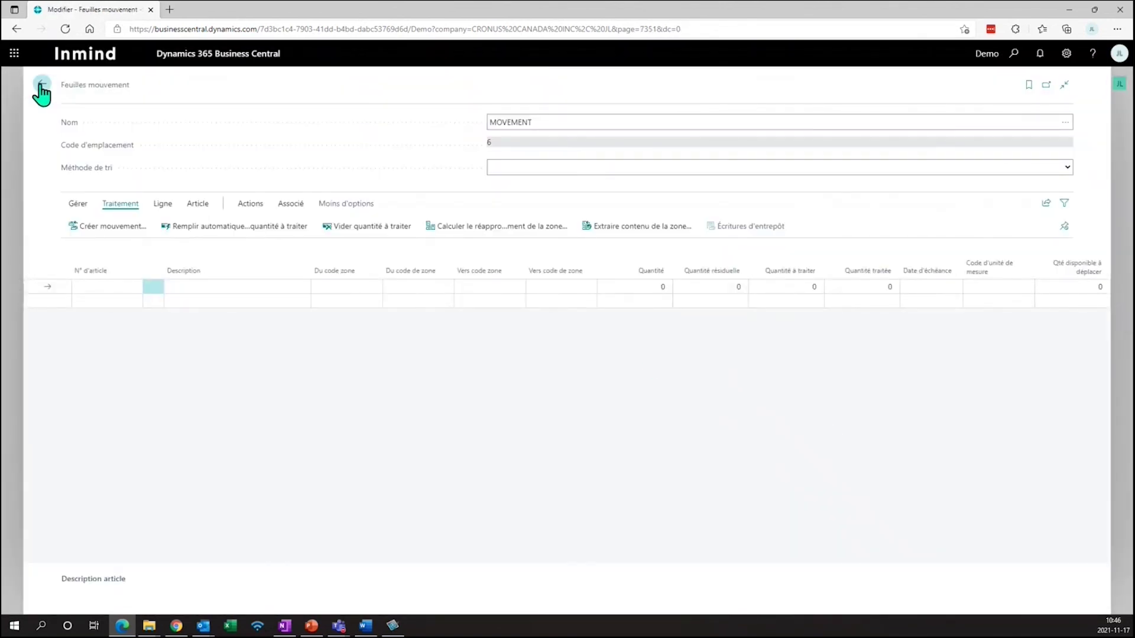
{"action": "left_click", "coordinate": [42, 85]}
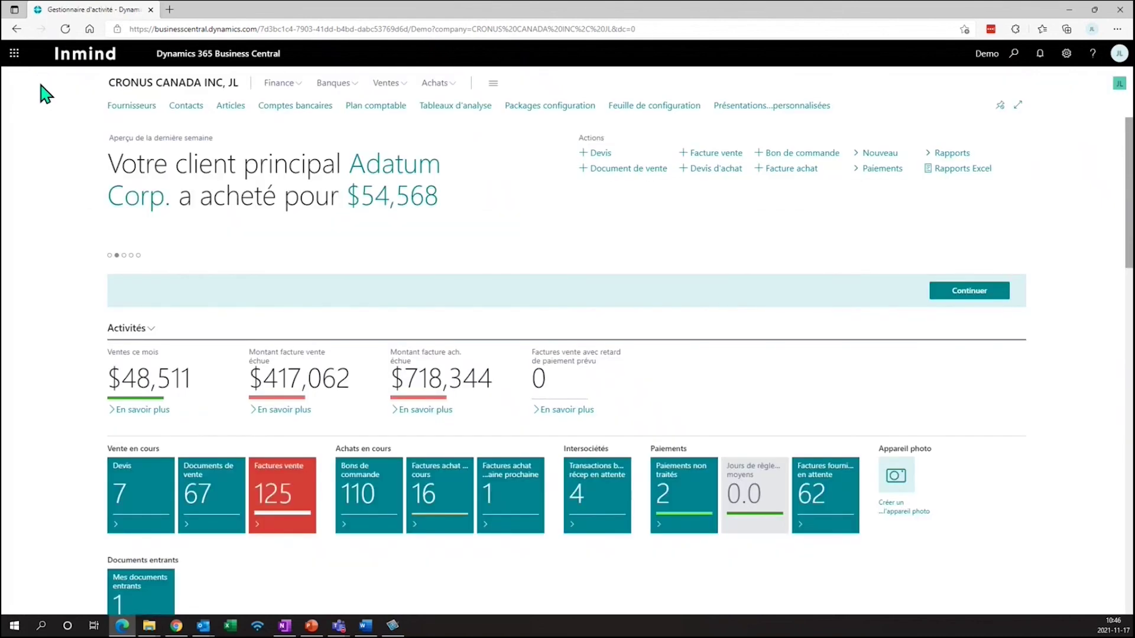